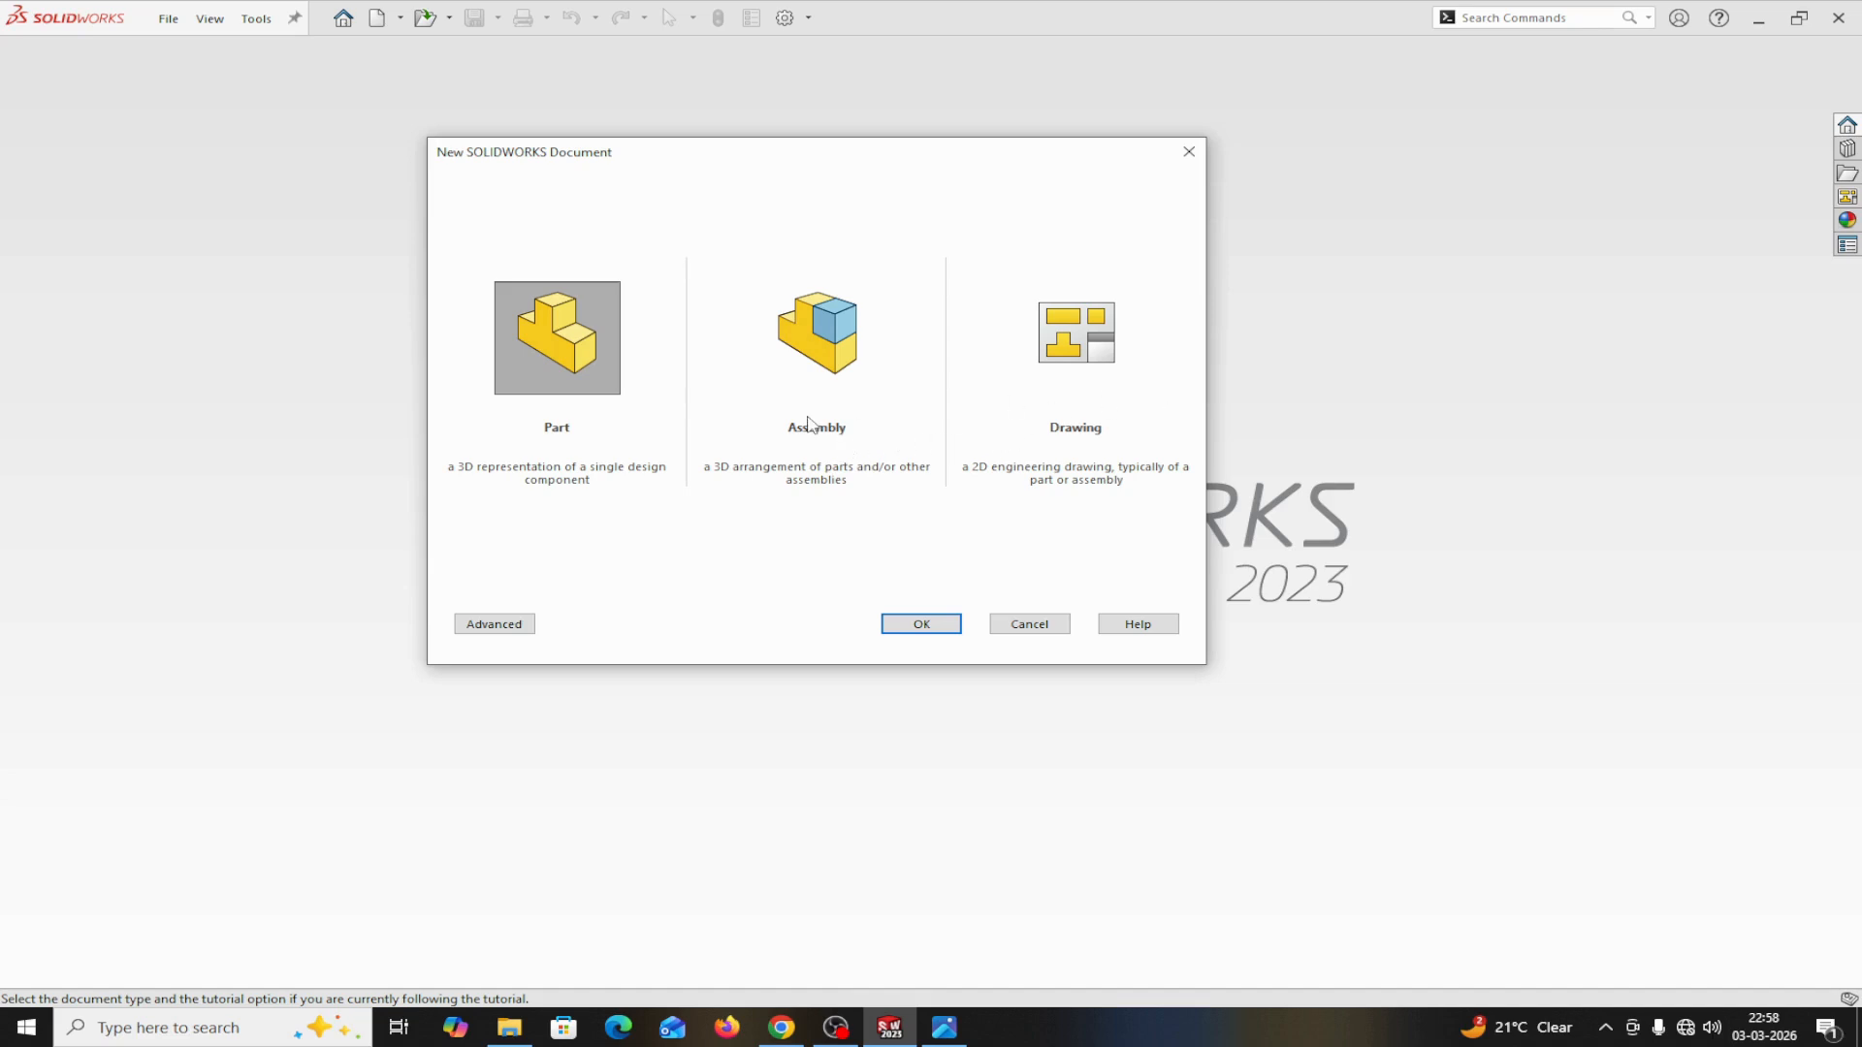
Step: Create a new part document, apply the Plain White scene and check the document's unit system
left_click(917, 625)
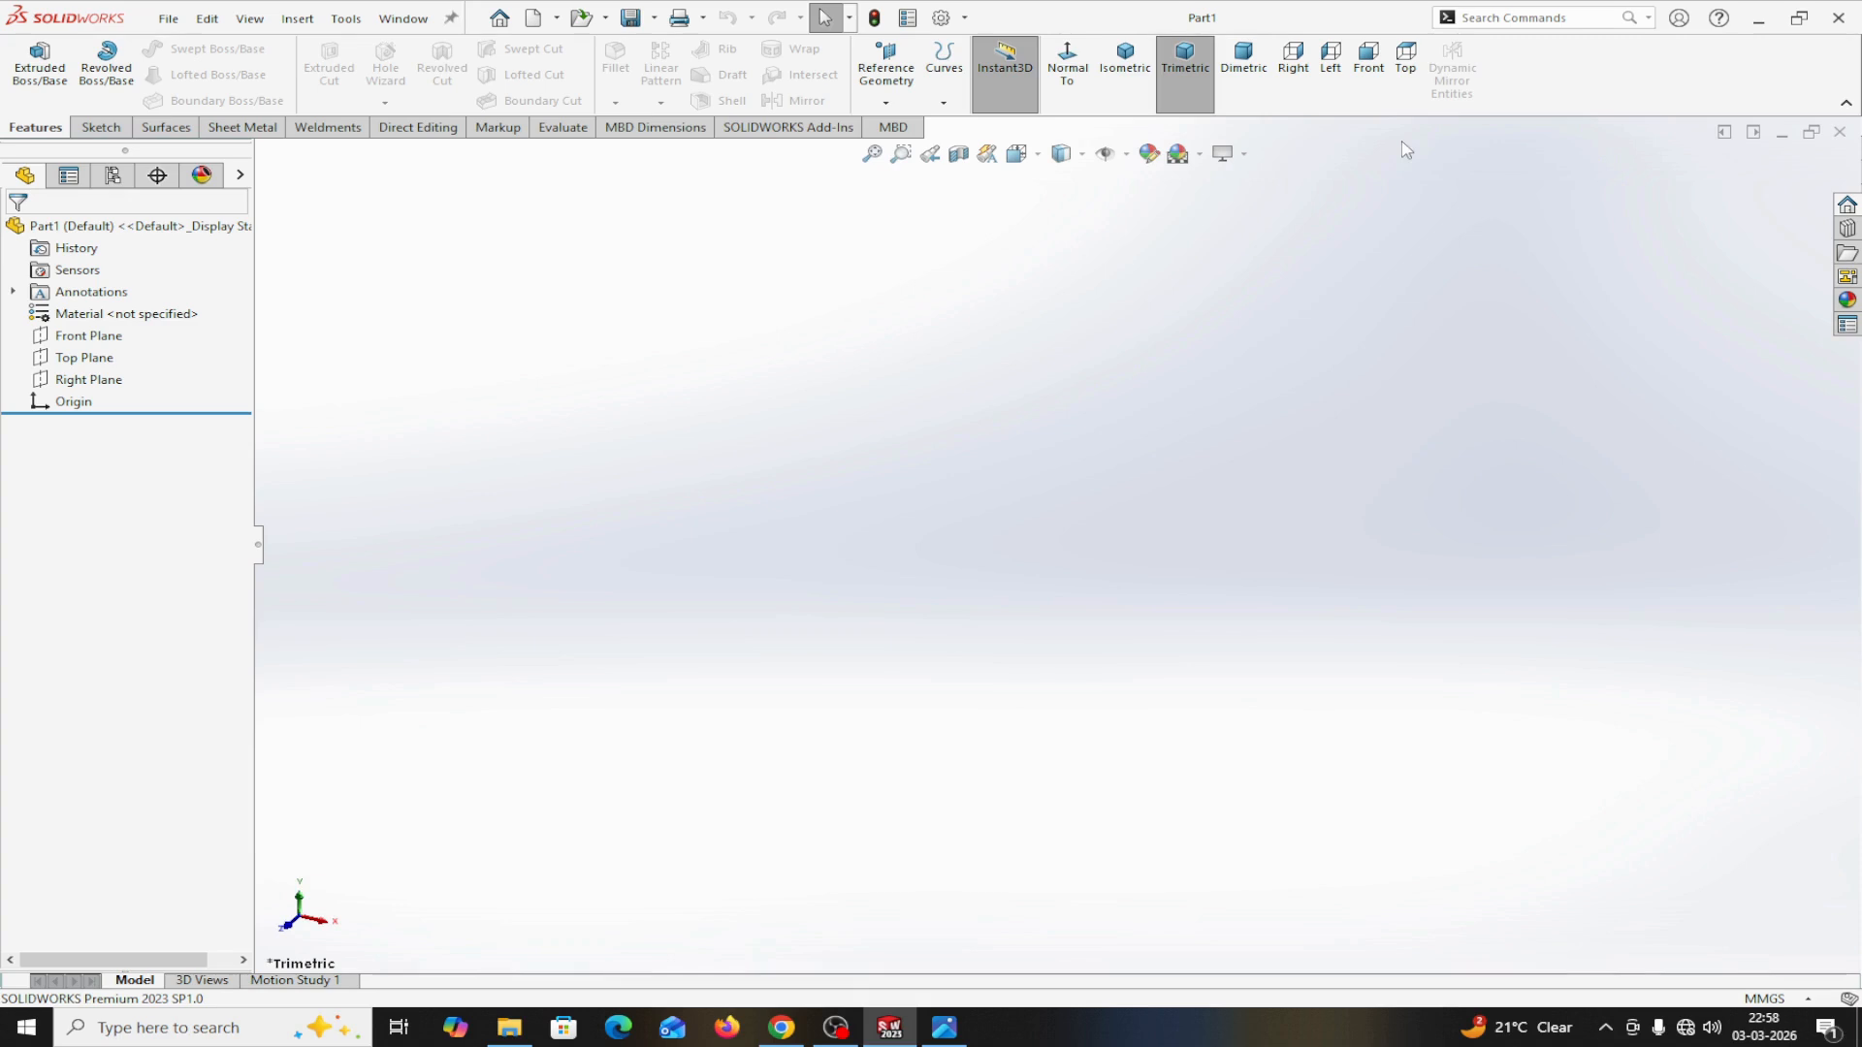
left_click(1201, 154)
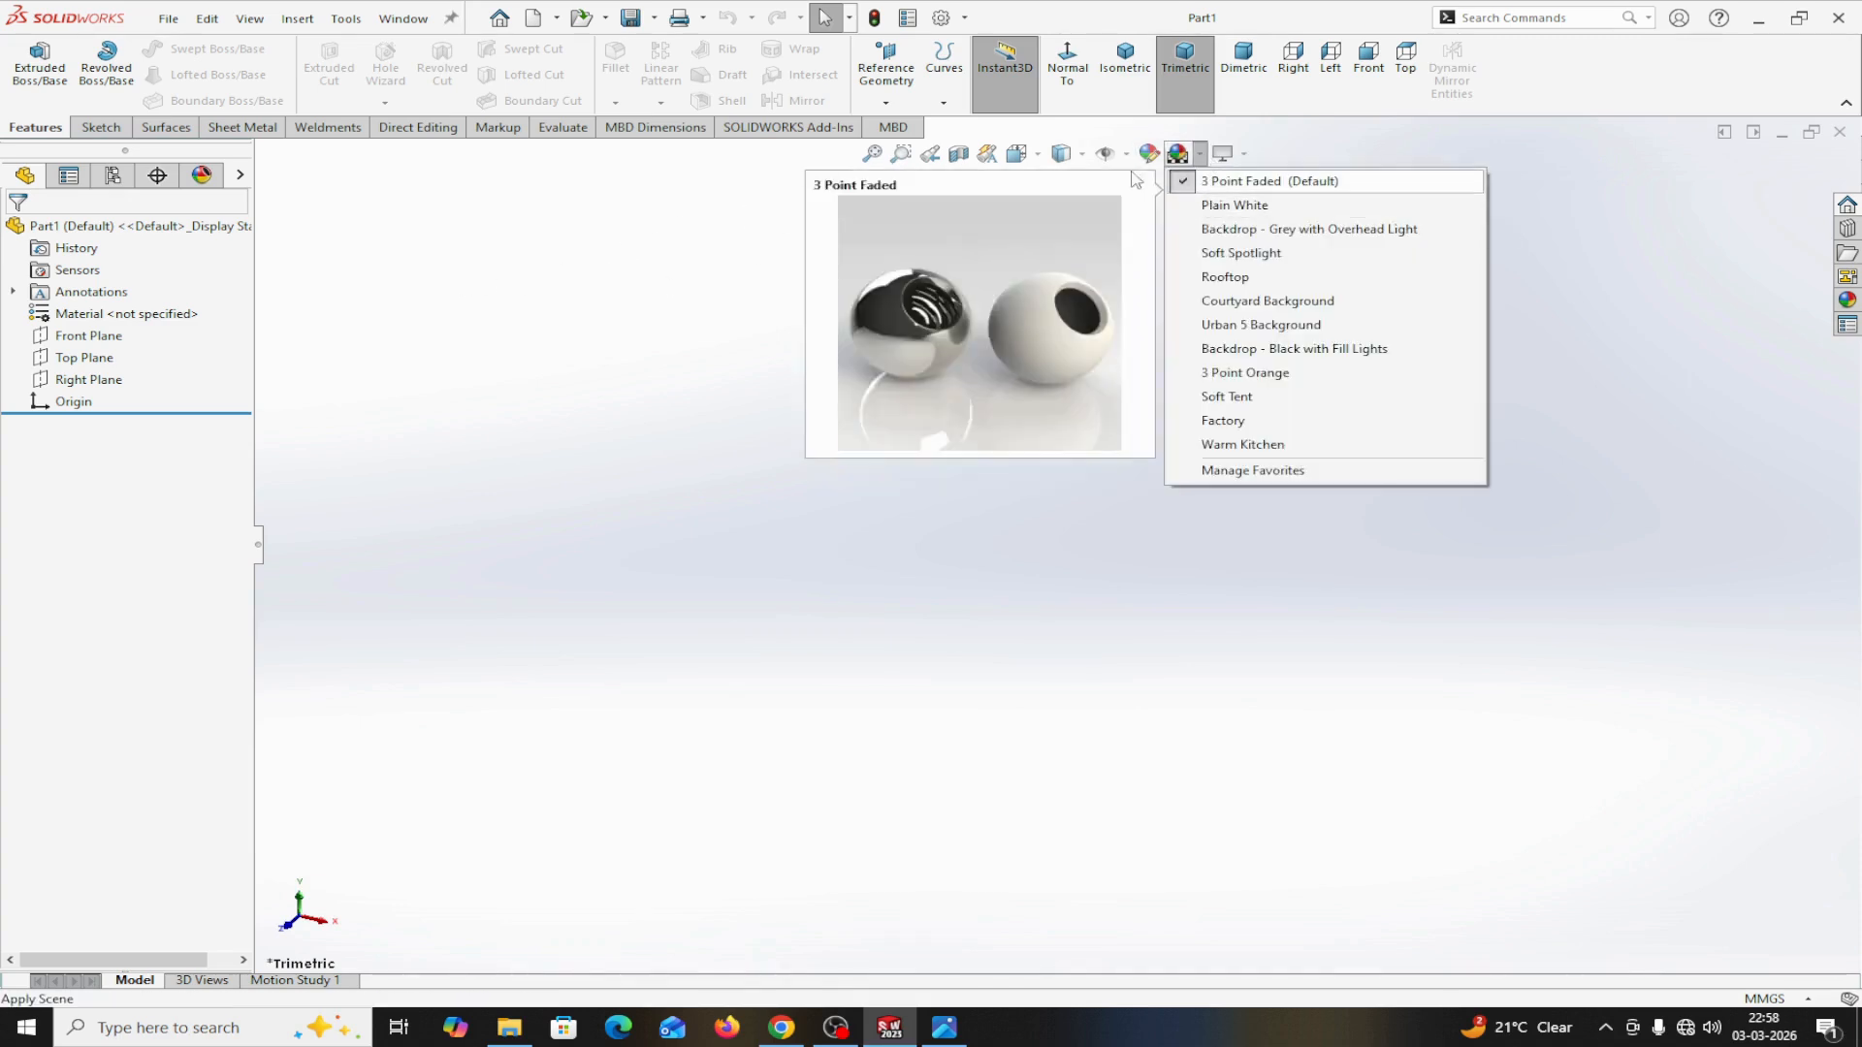
left_click(1236, 207)
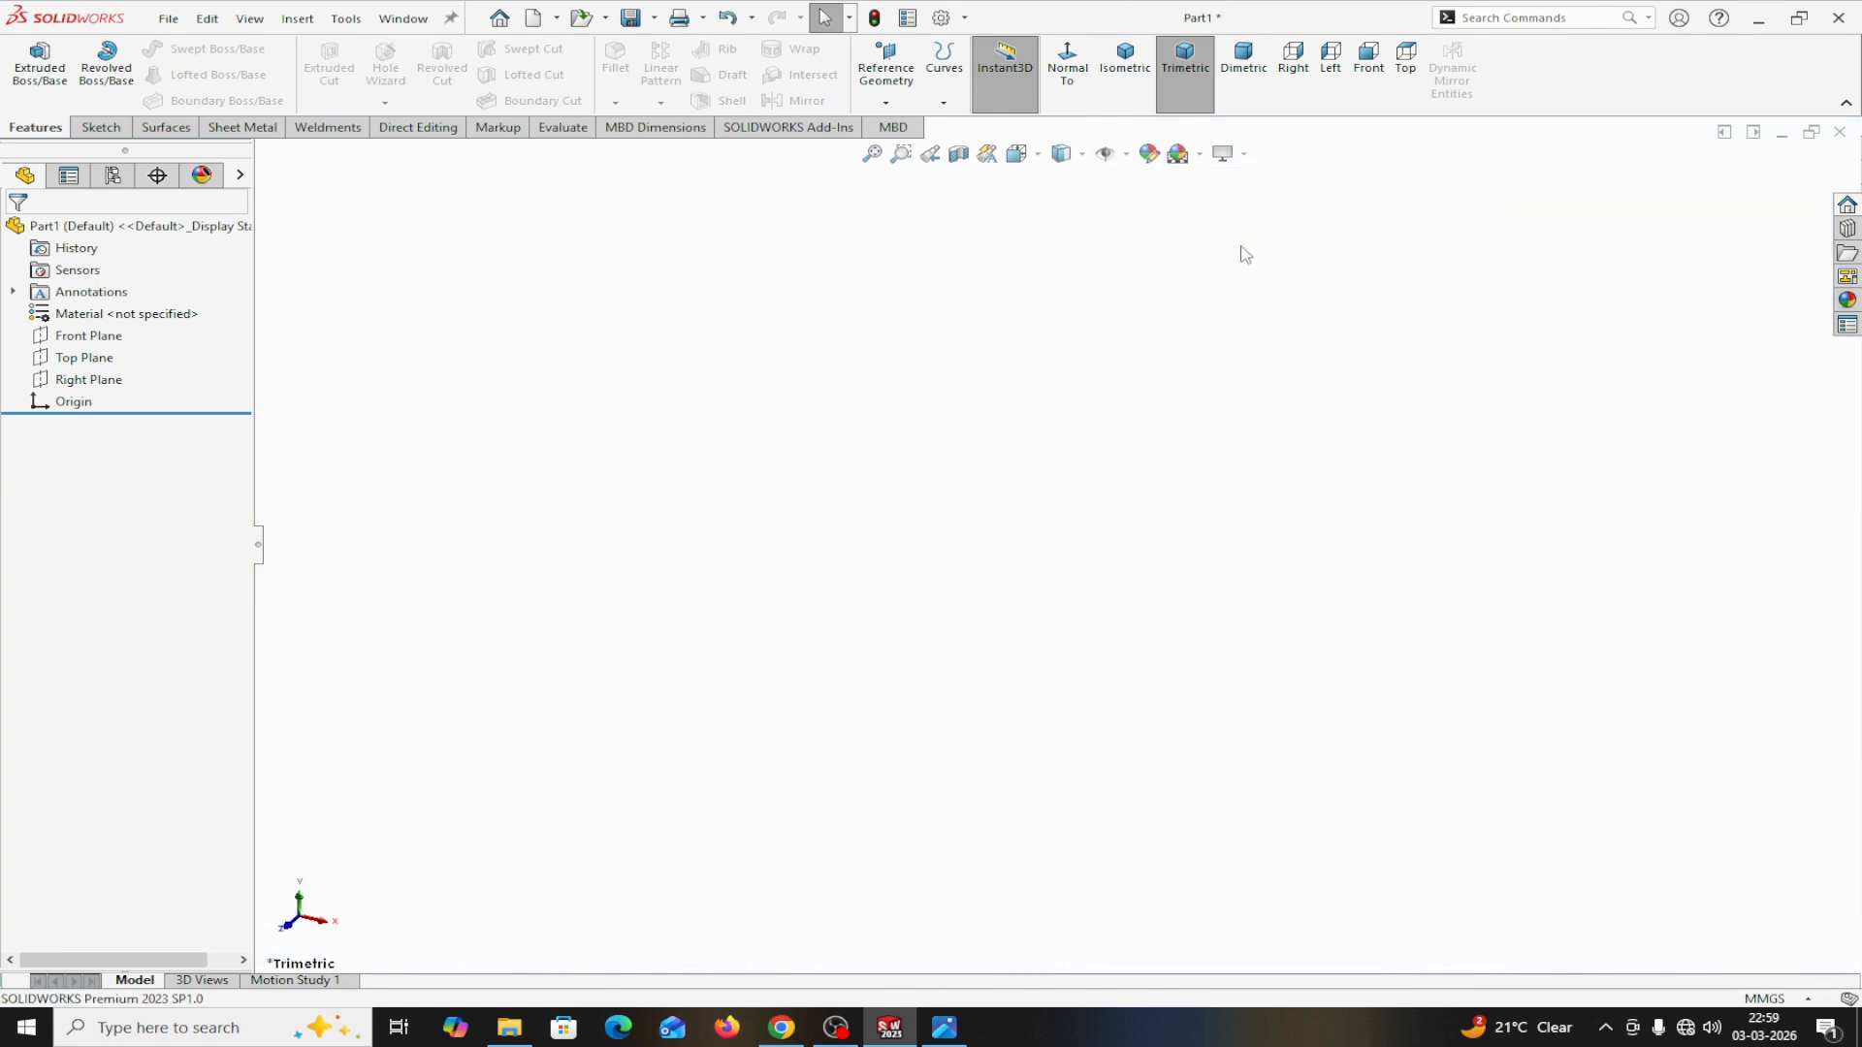
left_click(1808, 1000)
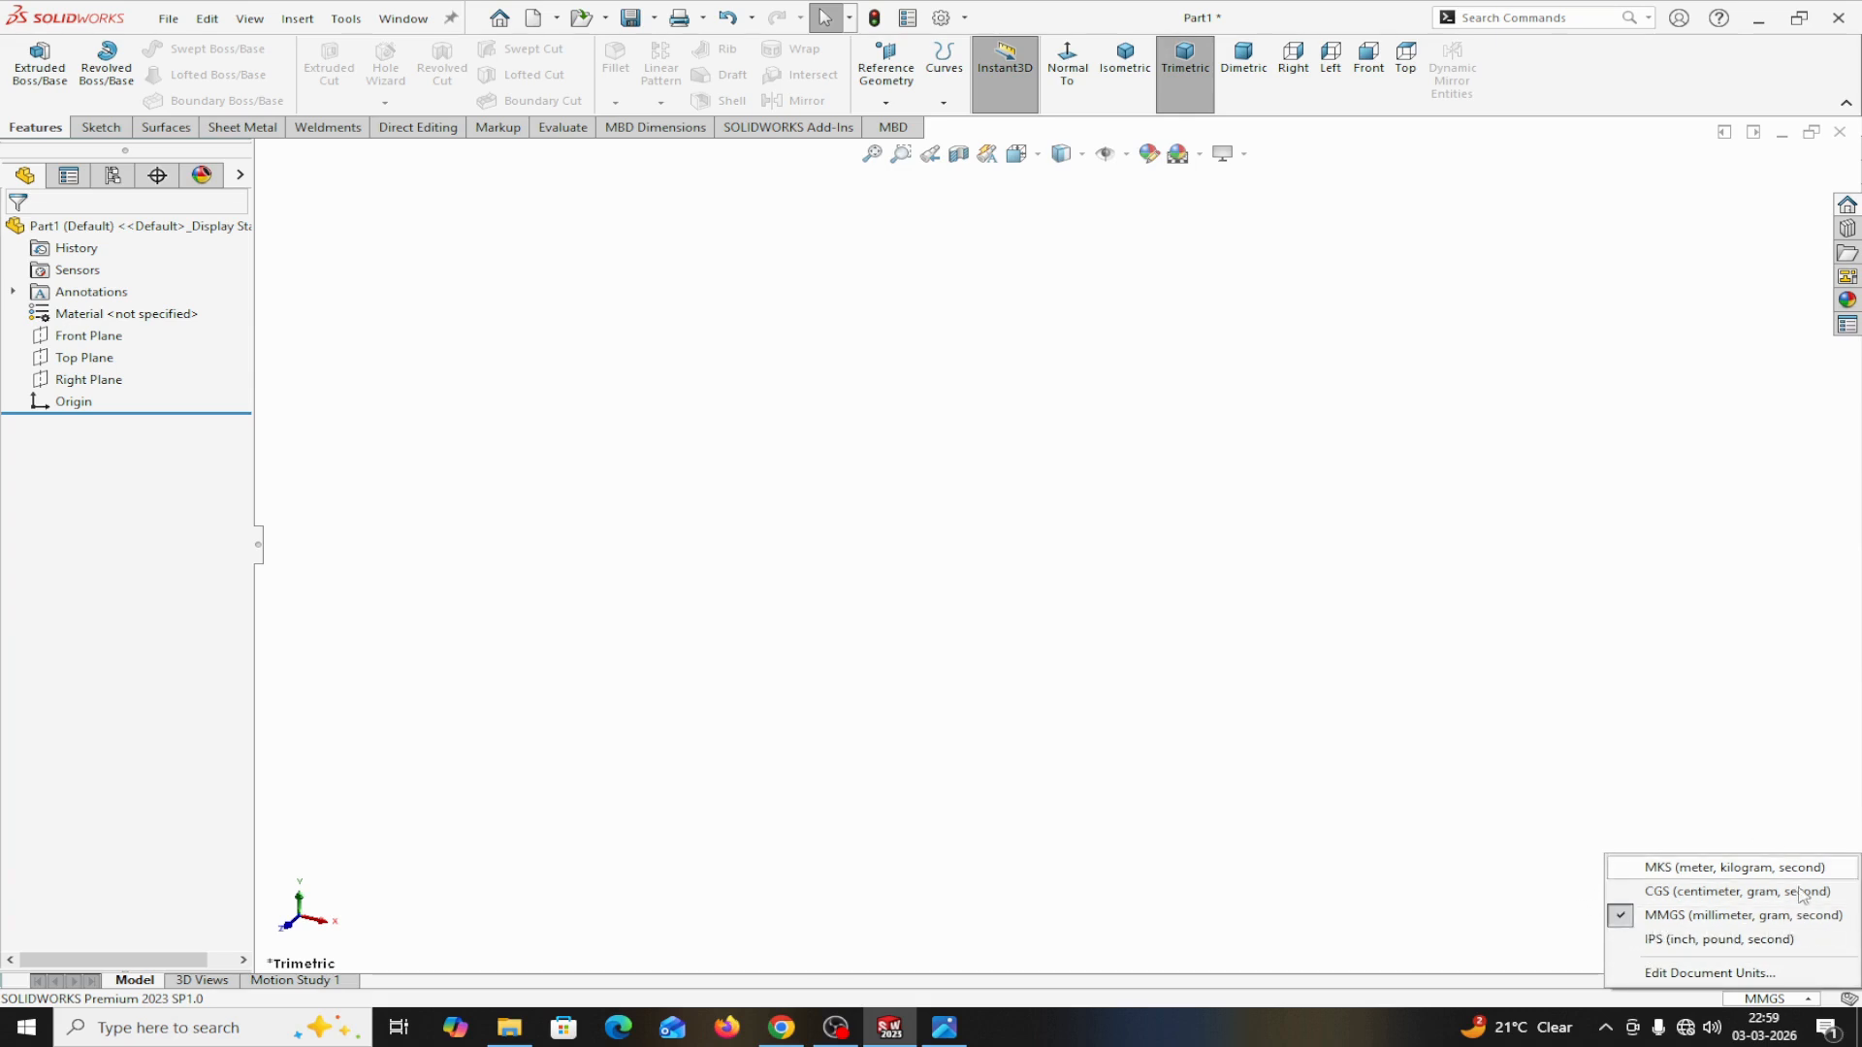
Step: Sketch a circle about 93 mm in diameter on the Front Plane, centred on the origin
left_click(80, 336)
left_click(62, 309)
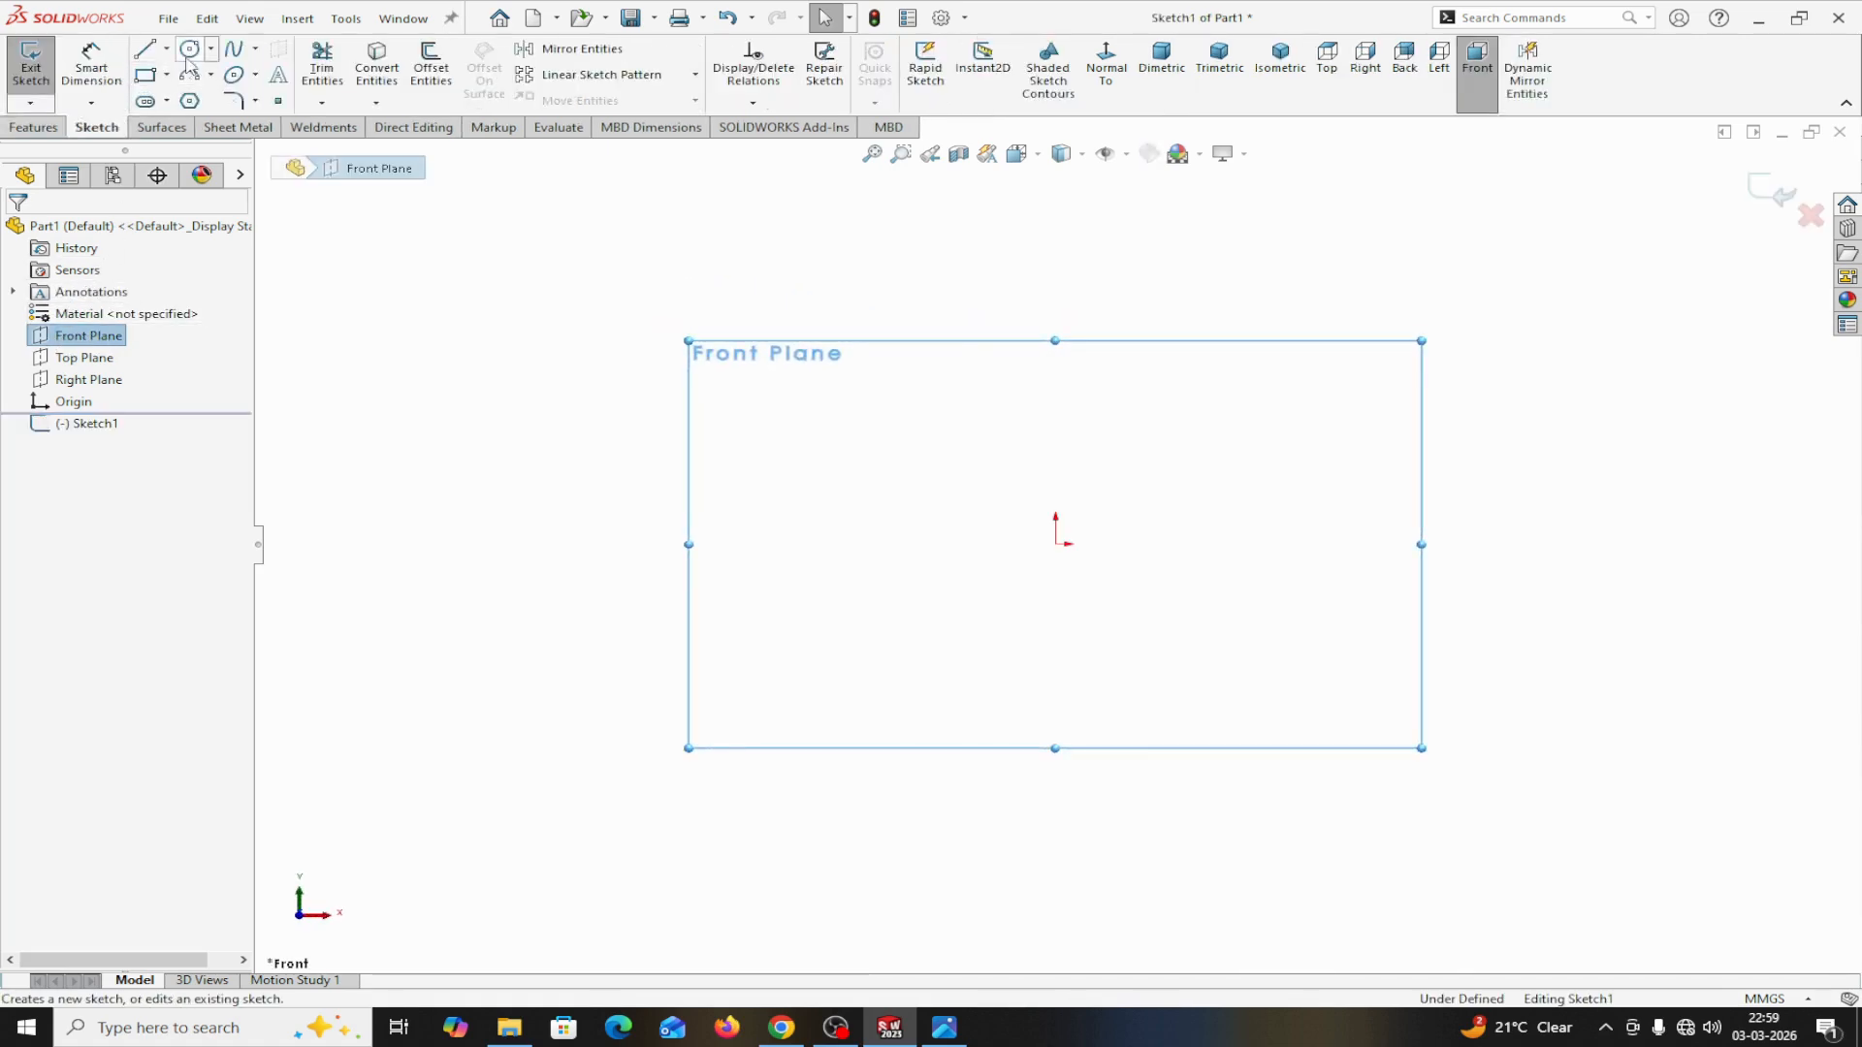
left_click(191, 50)
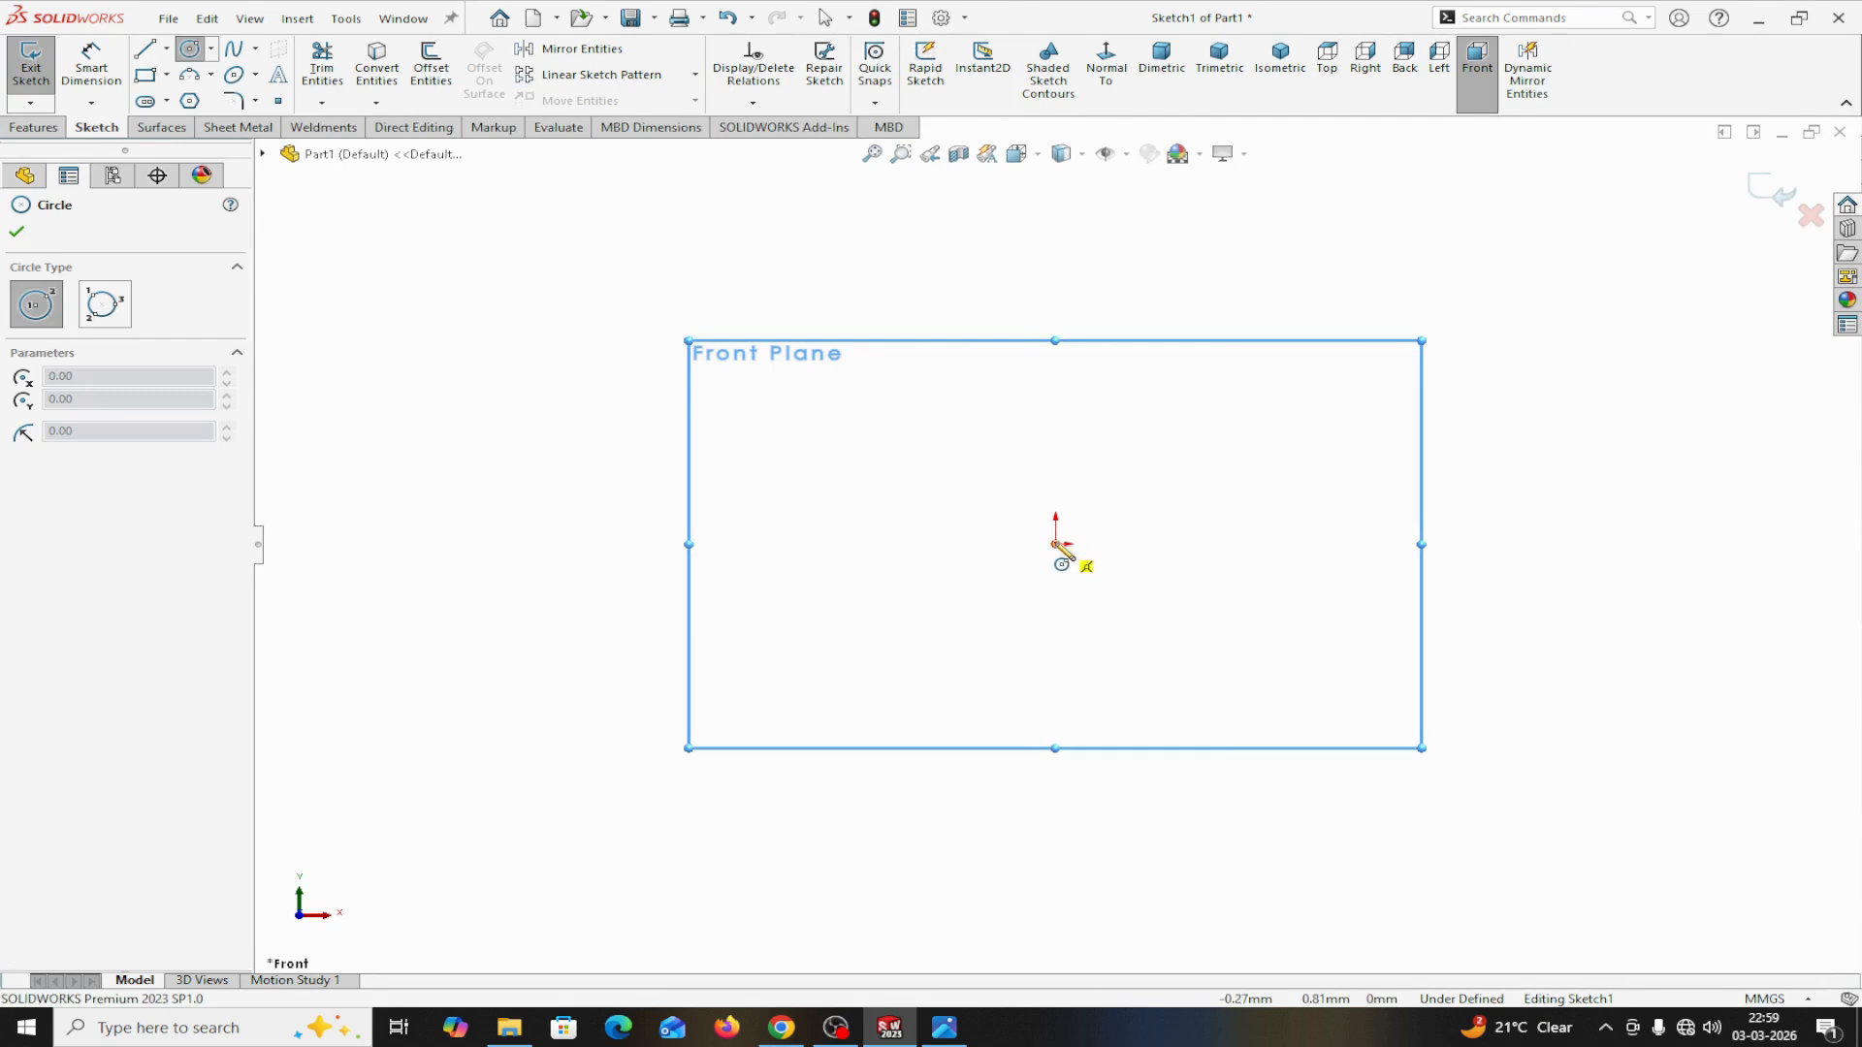
left_click_drag(1057, 543, 893, 478)
right_click(893, 475)
left_click(939, 476)
Step: Dimension the circle's diameter and set it to 40 mm
left_click(91, 66)
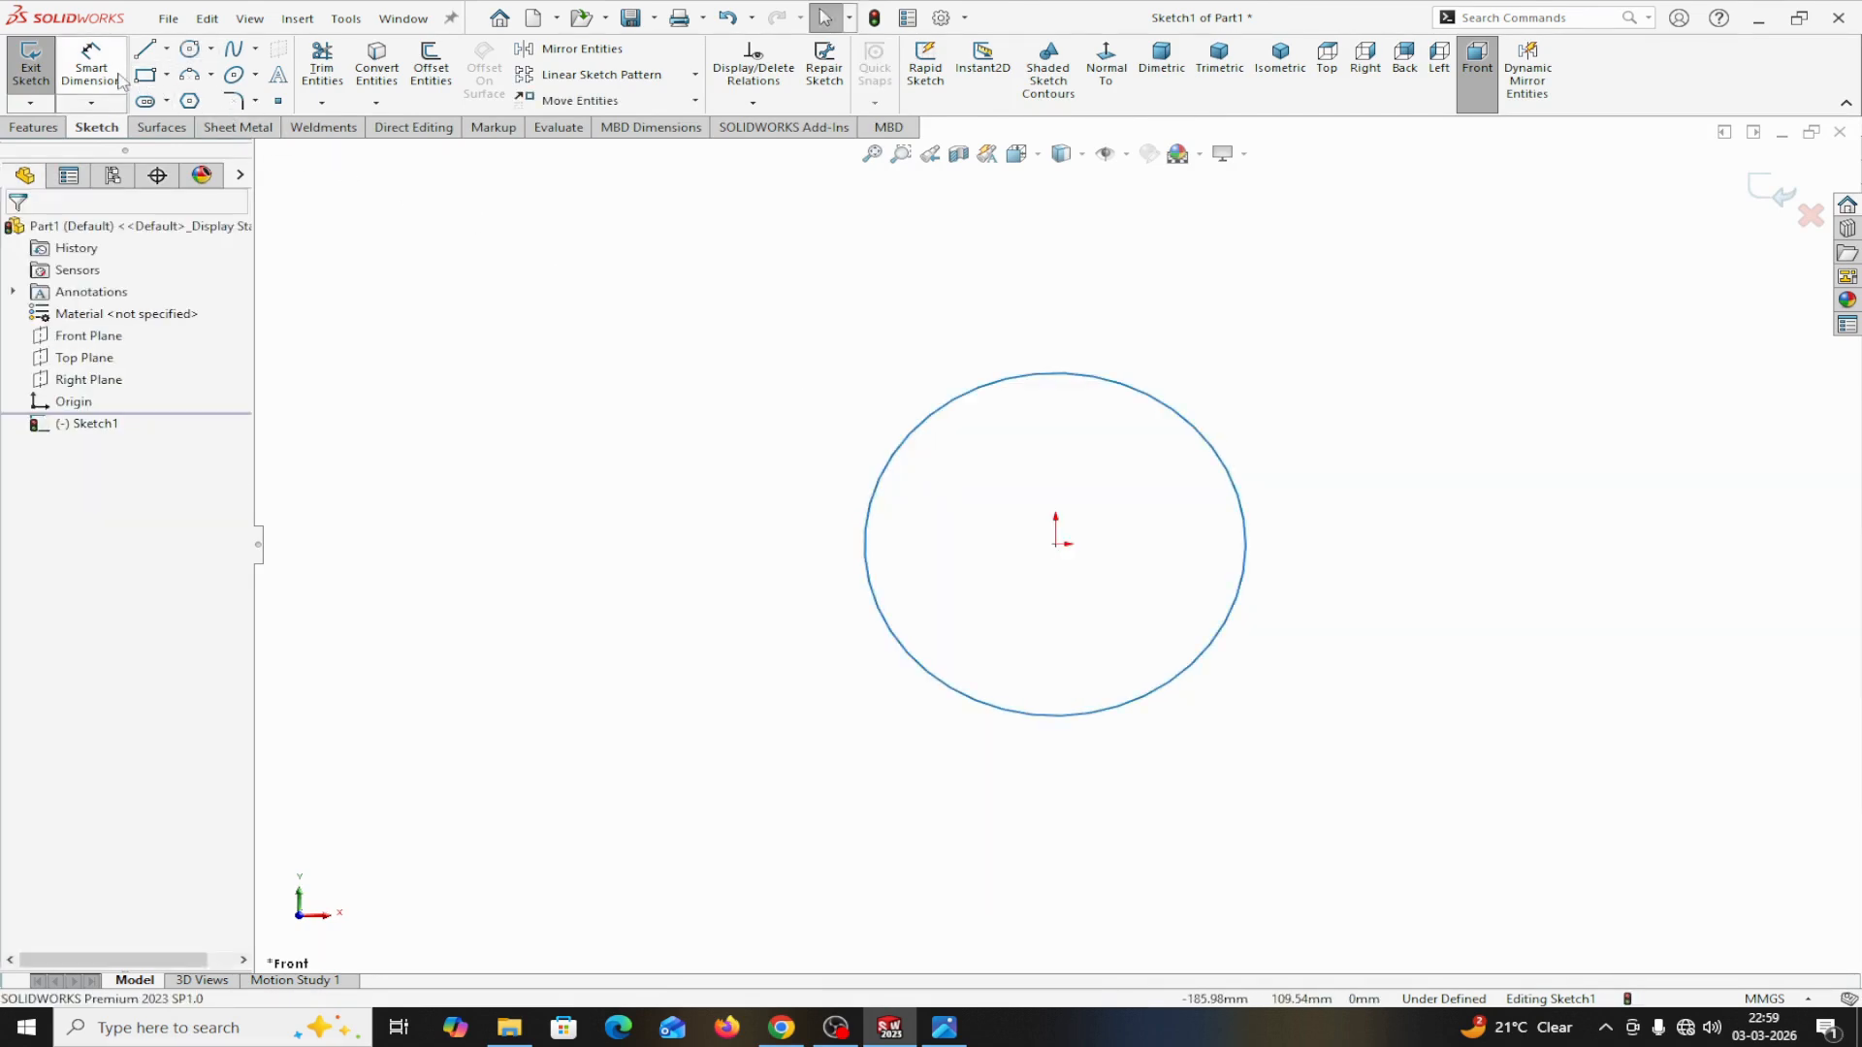
left_click(870, 604)
left_click(521, 669)
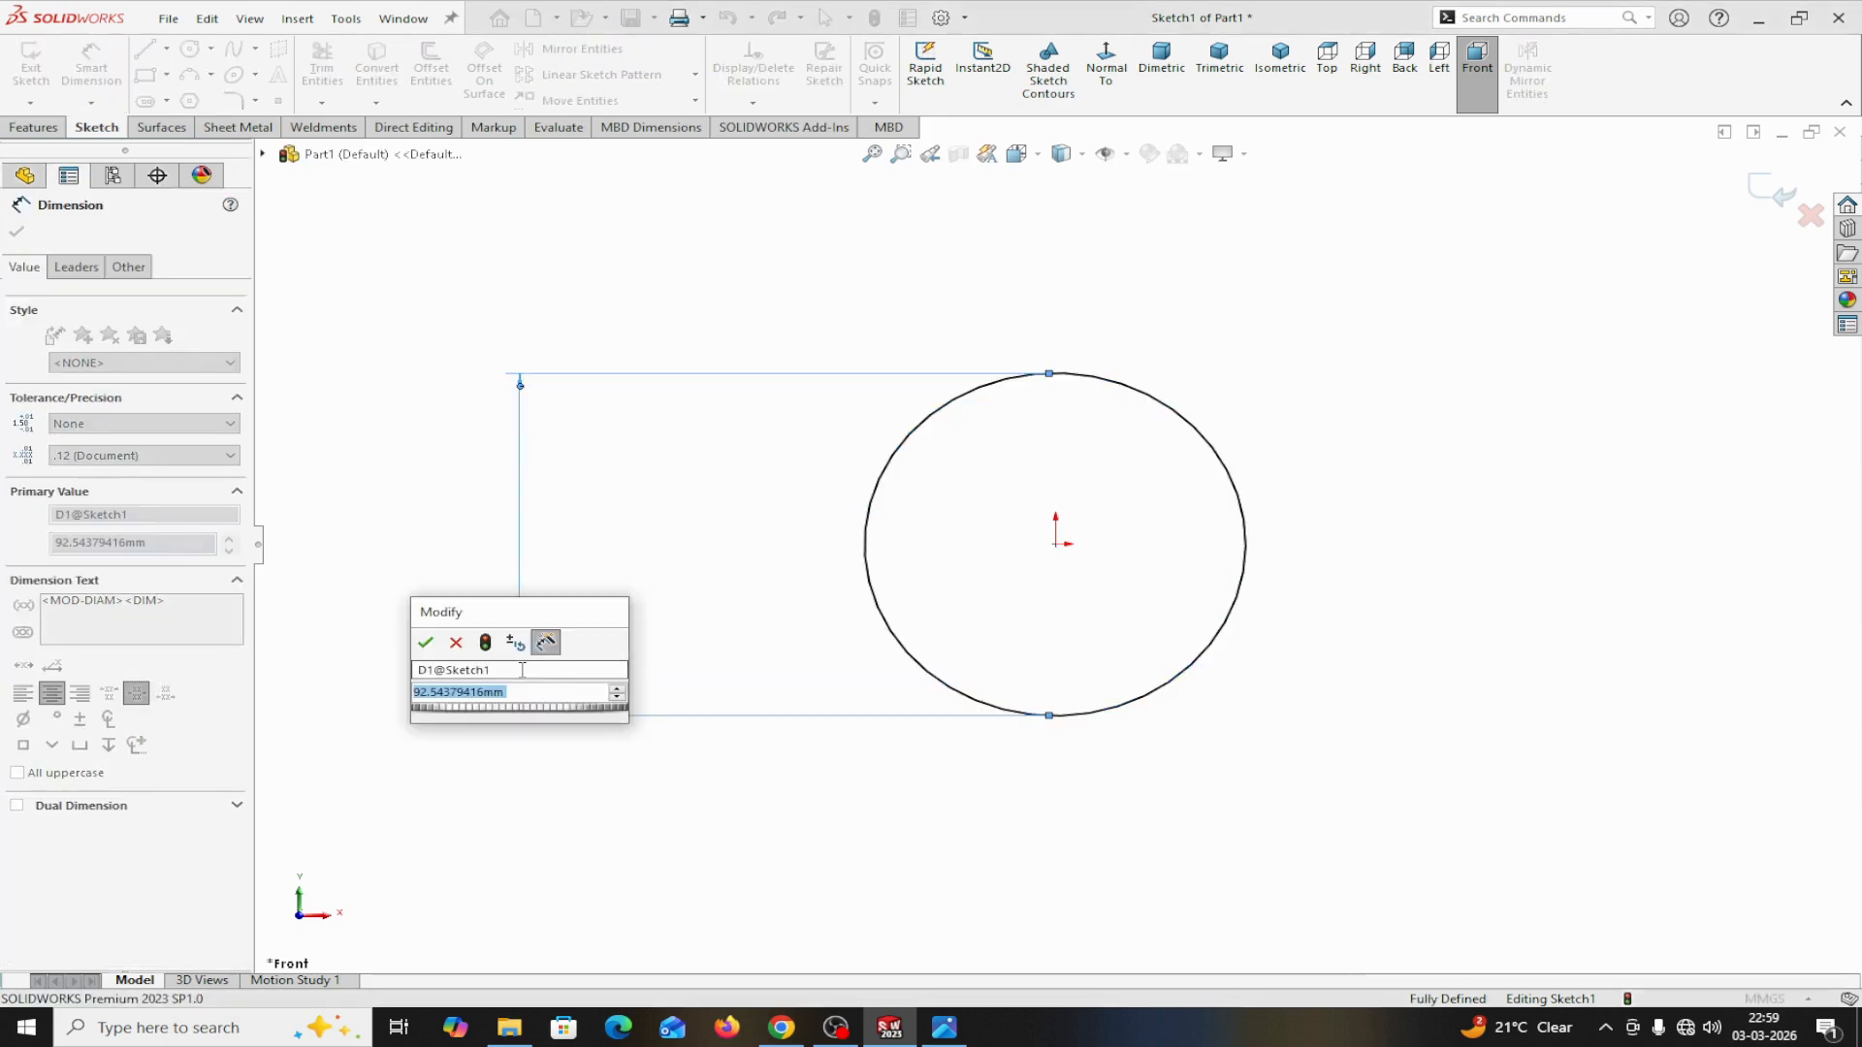
type("40")
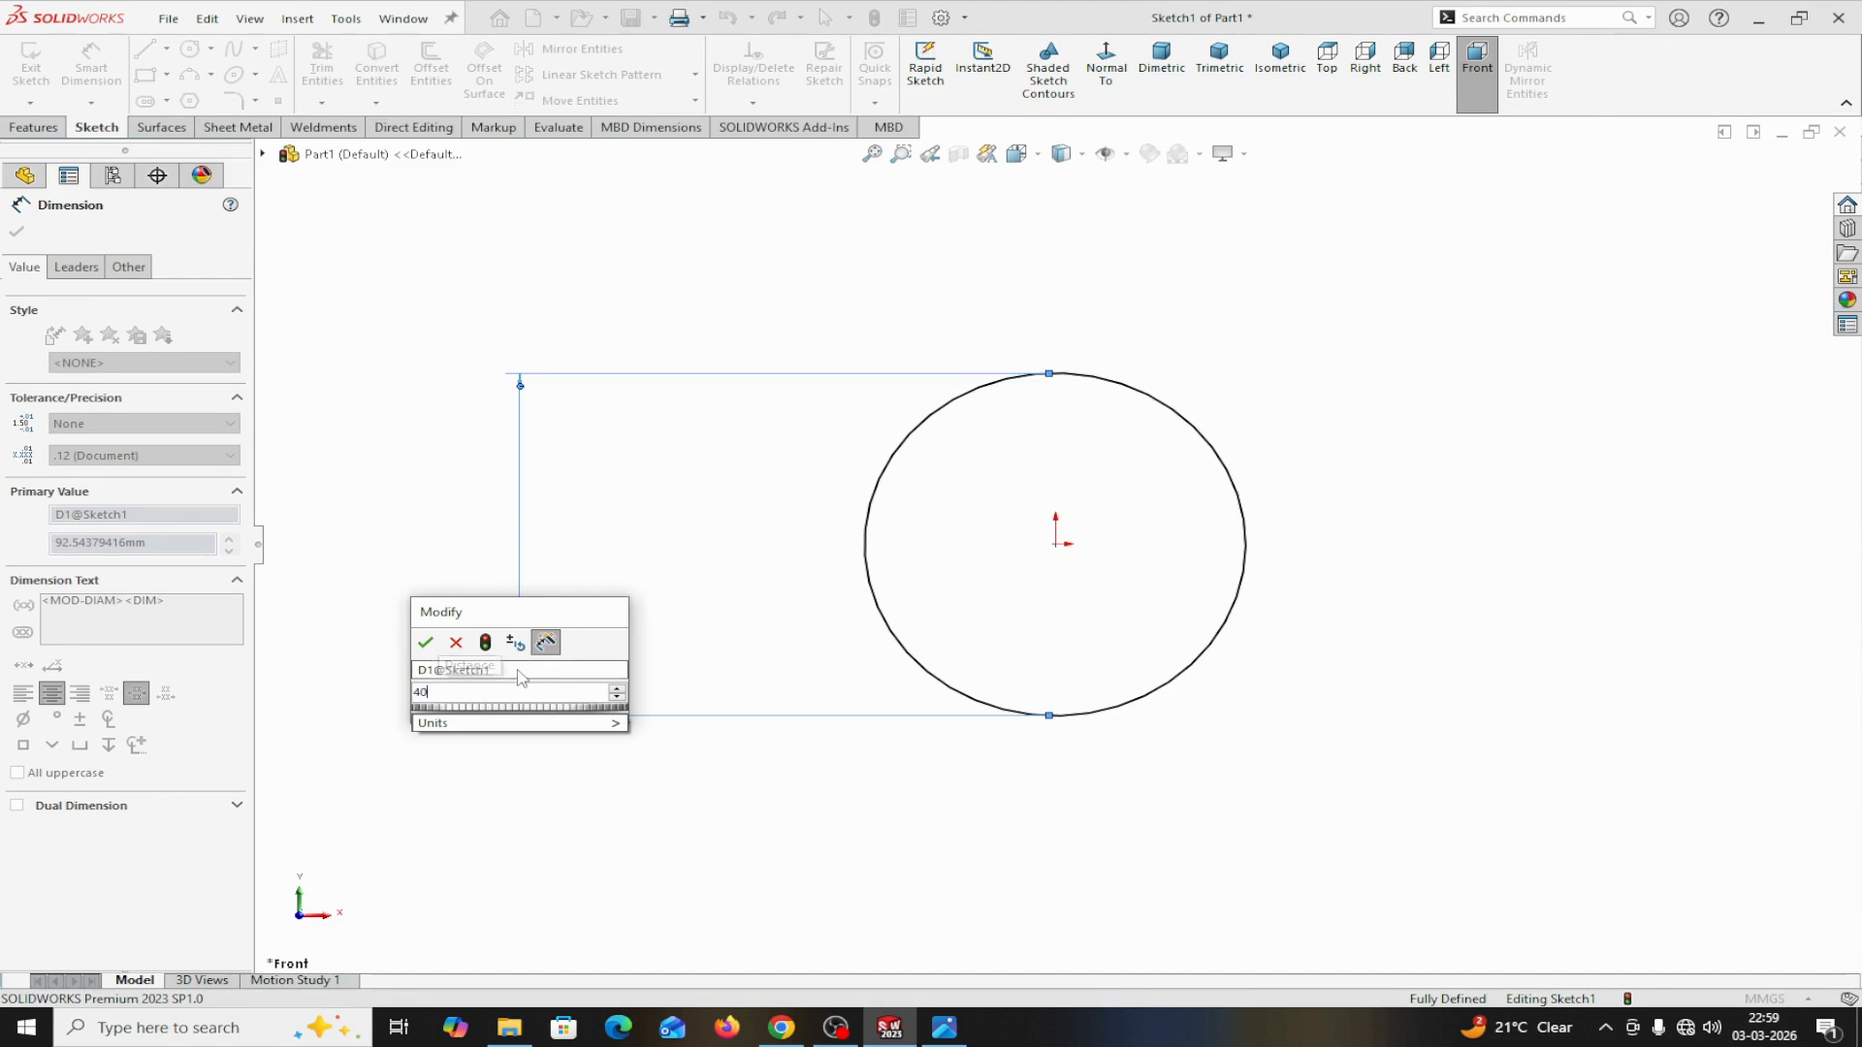
left_click(424, 642)
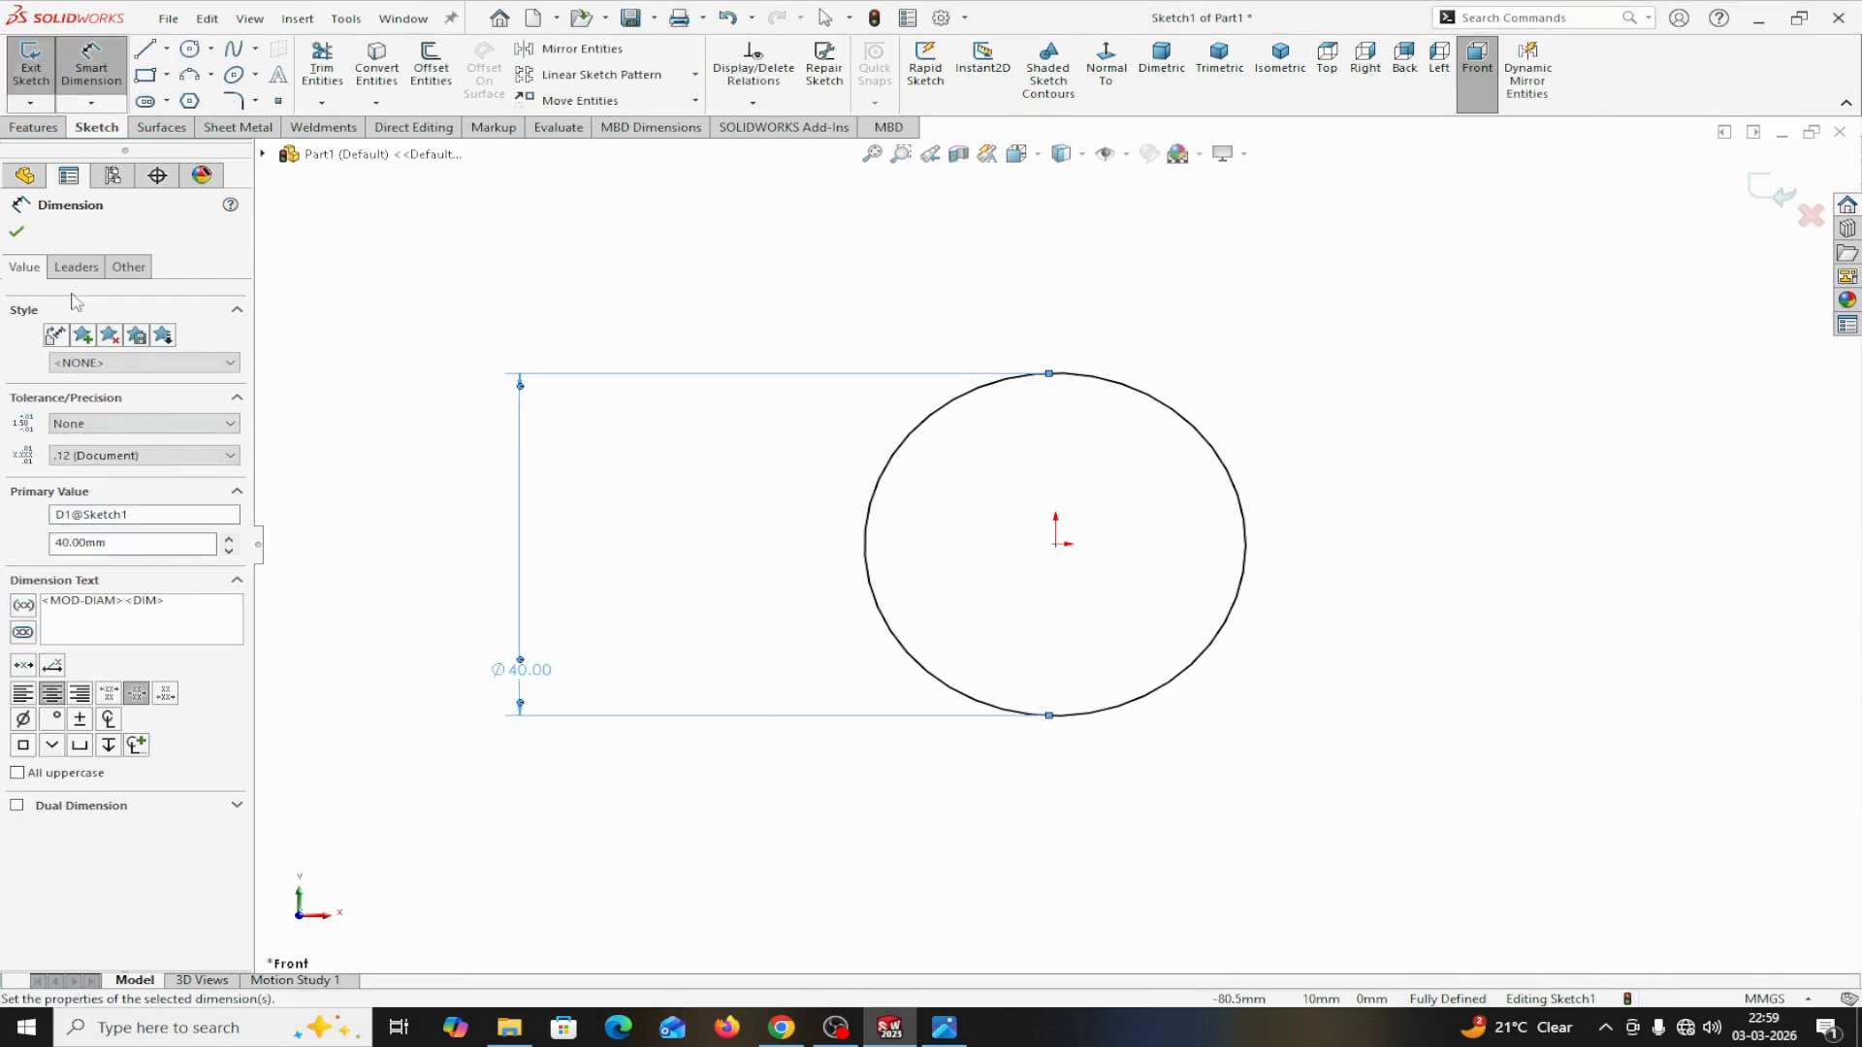
left_click(17, 230)
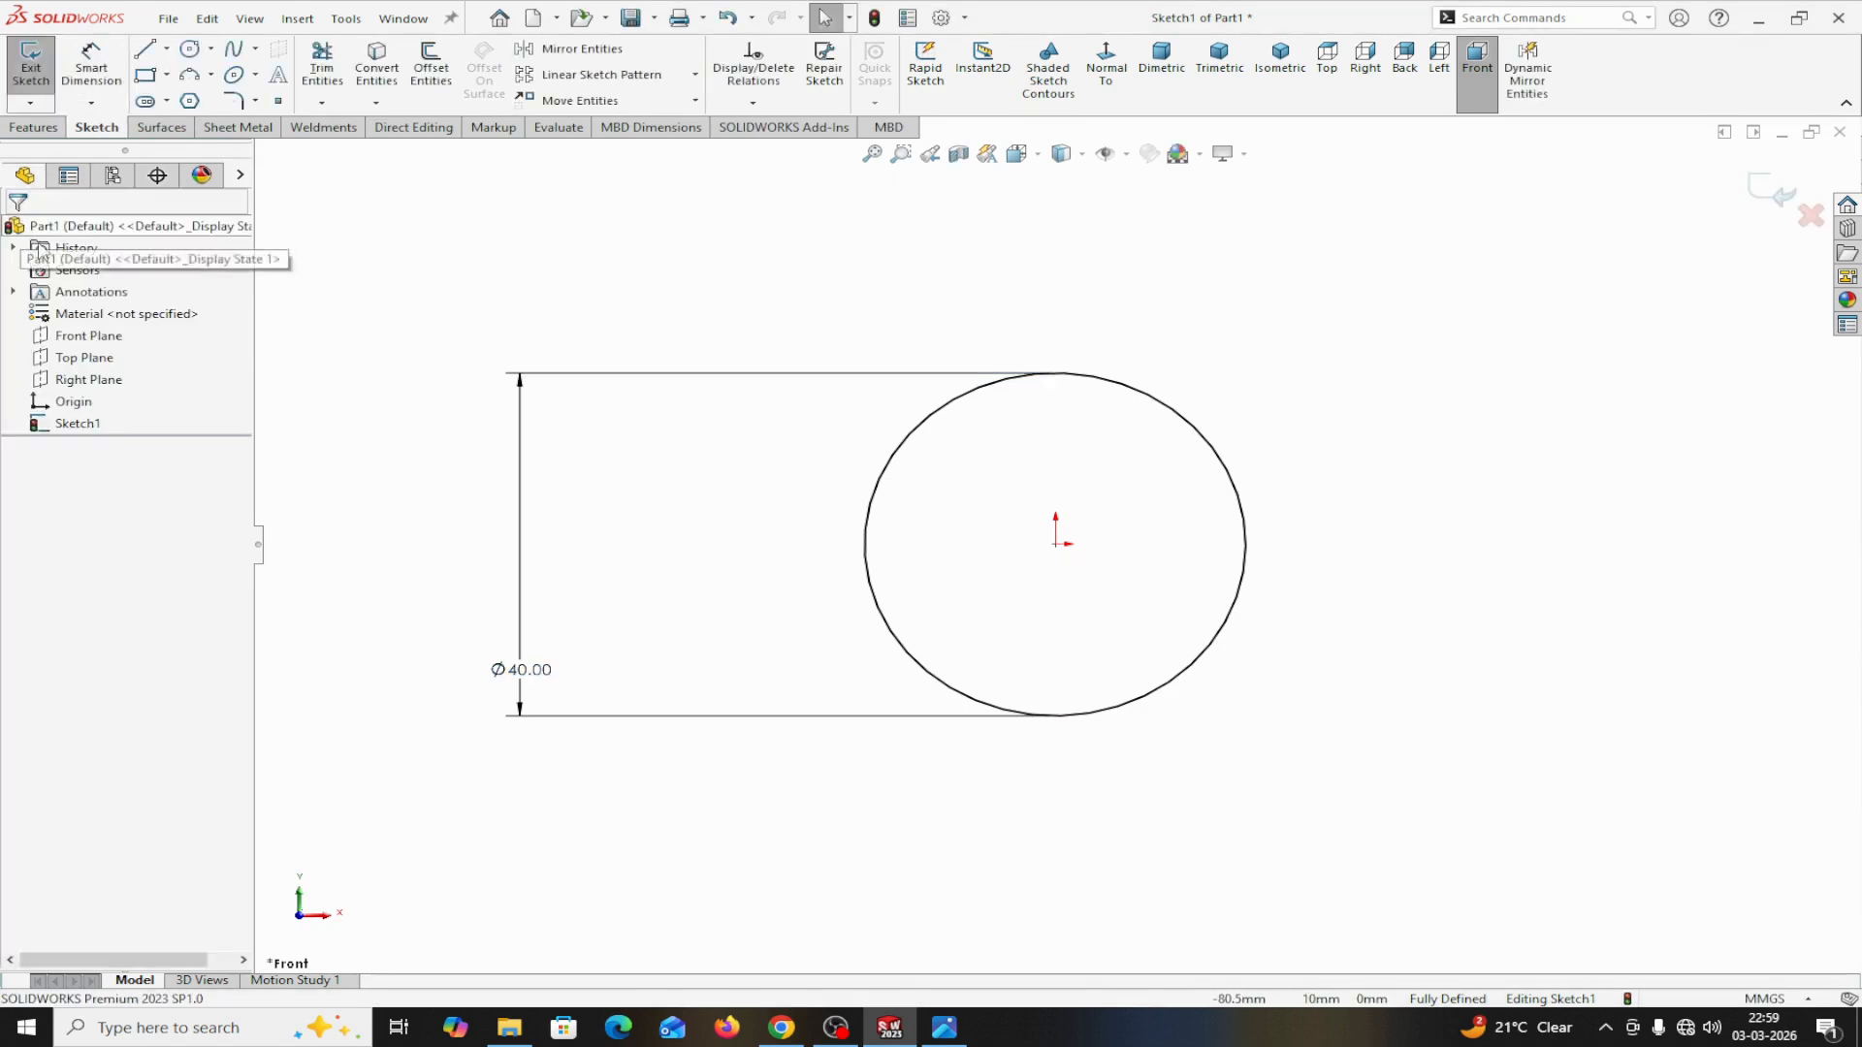
Step: Extrude the circle as a boss with the Mid Plane end condition and a depth of 180 mm
left_click(33, 127)
left_click(26, 66)
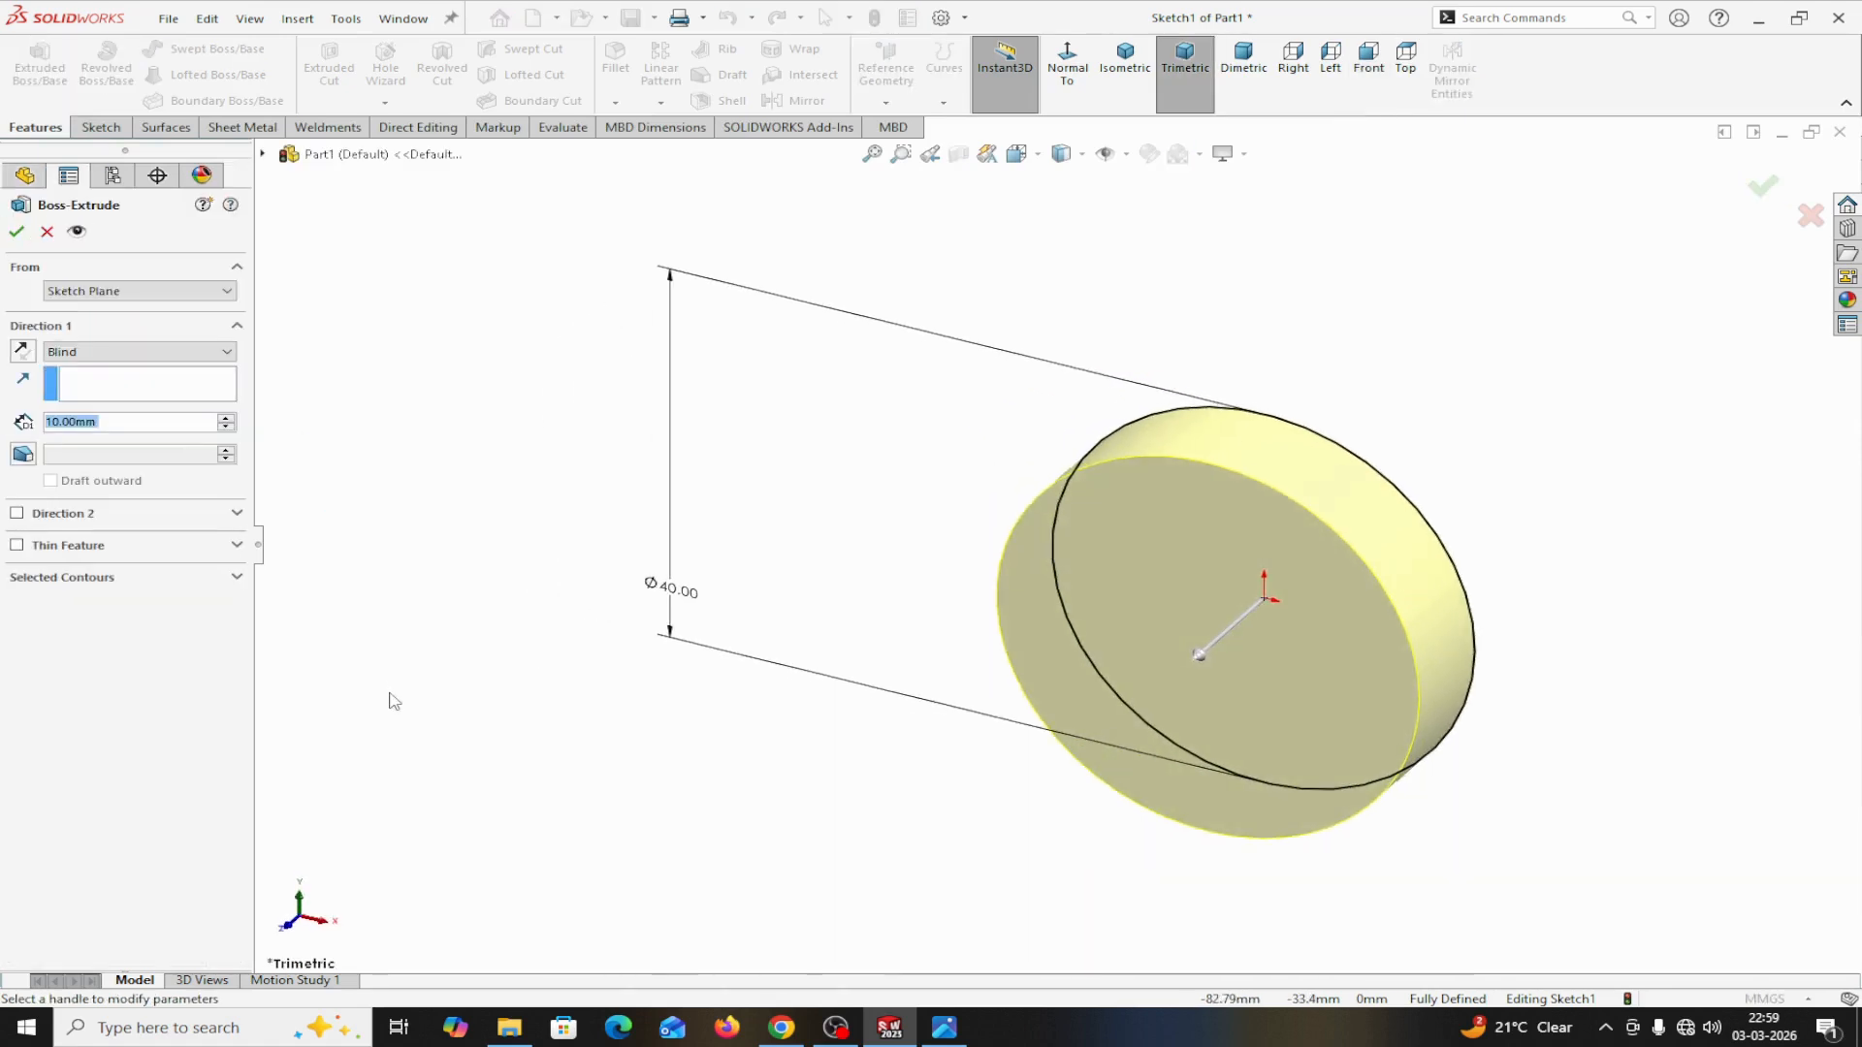
left_click(97, 354)
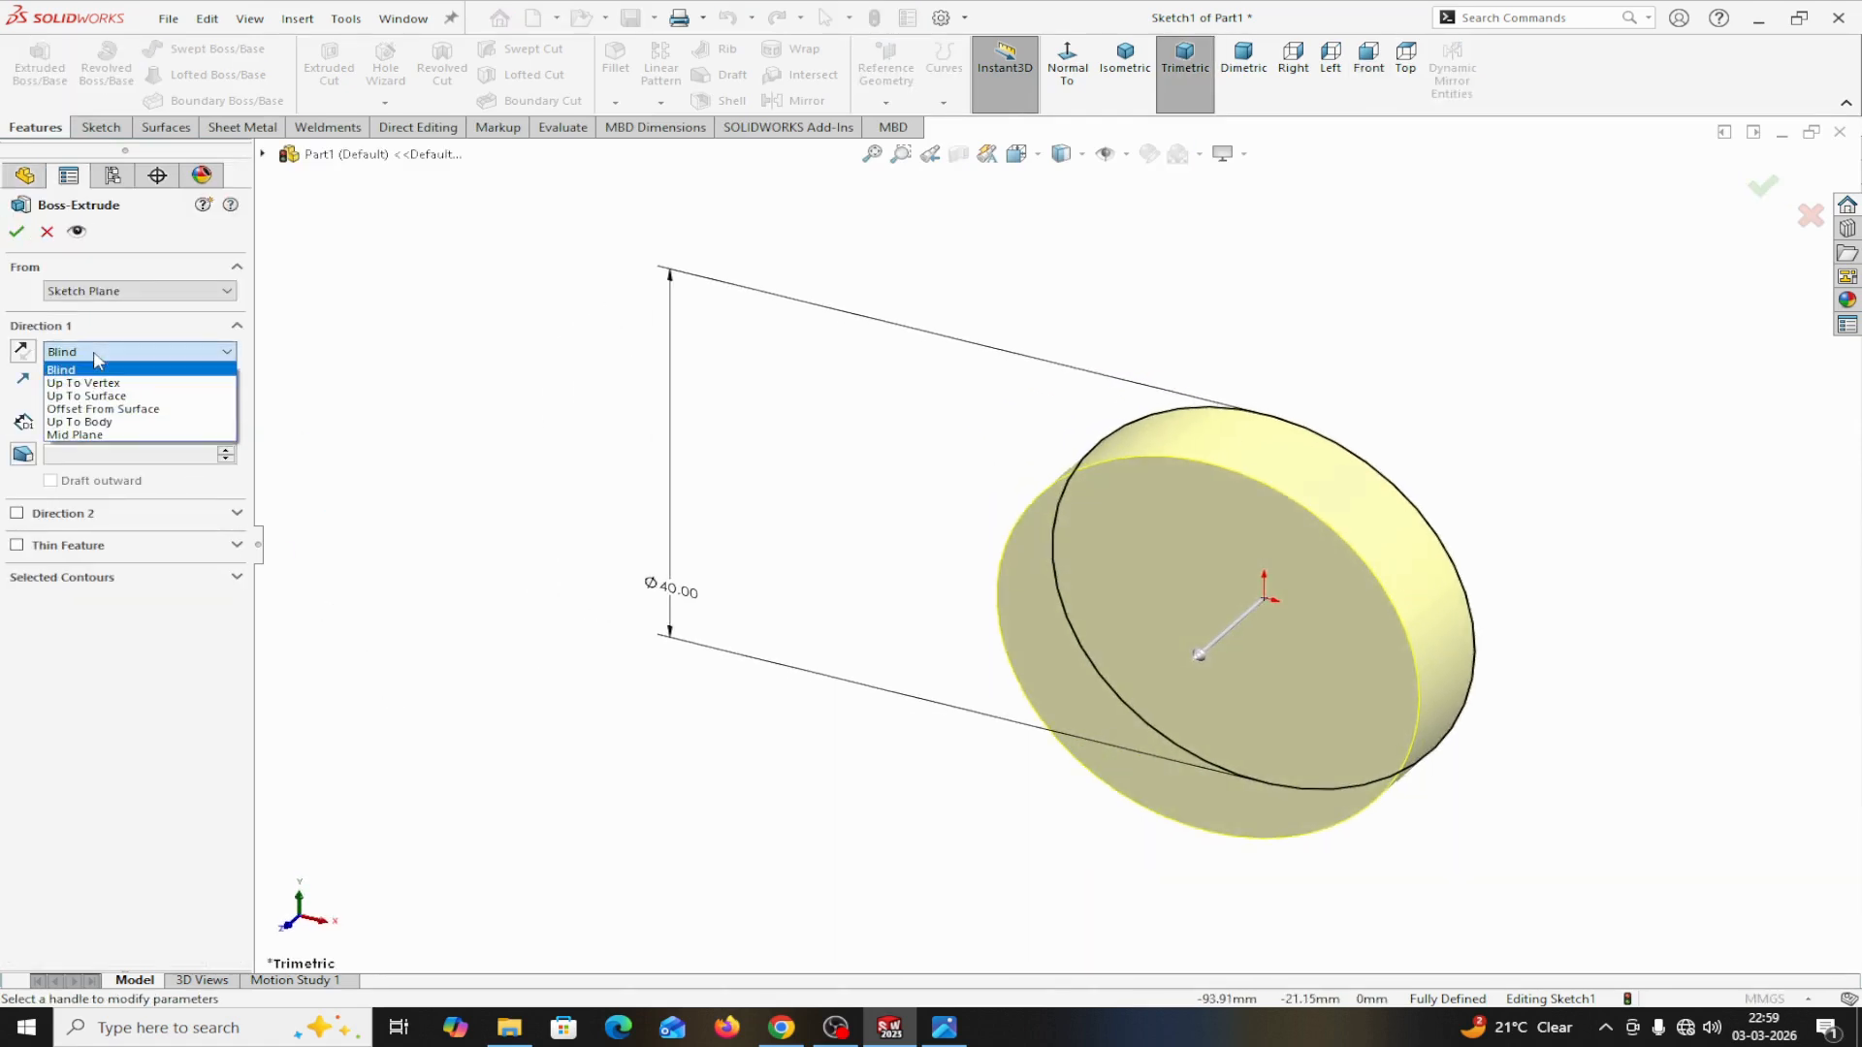
left_click(95, 441)
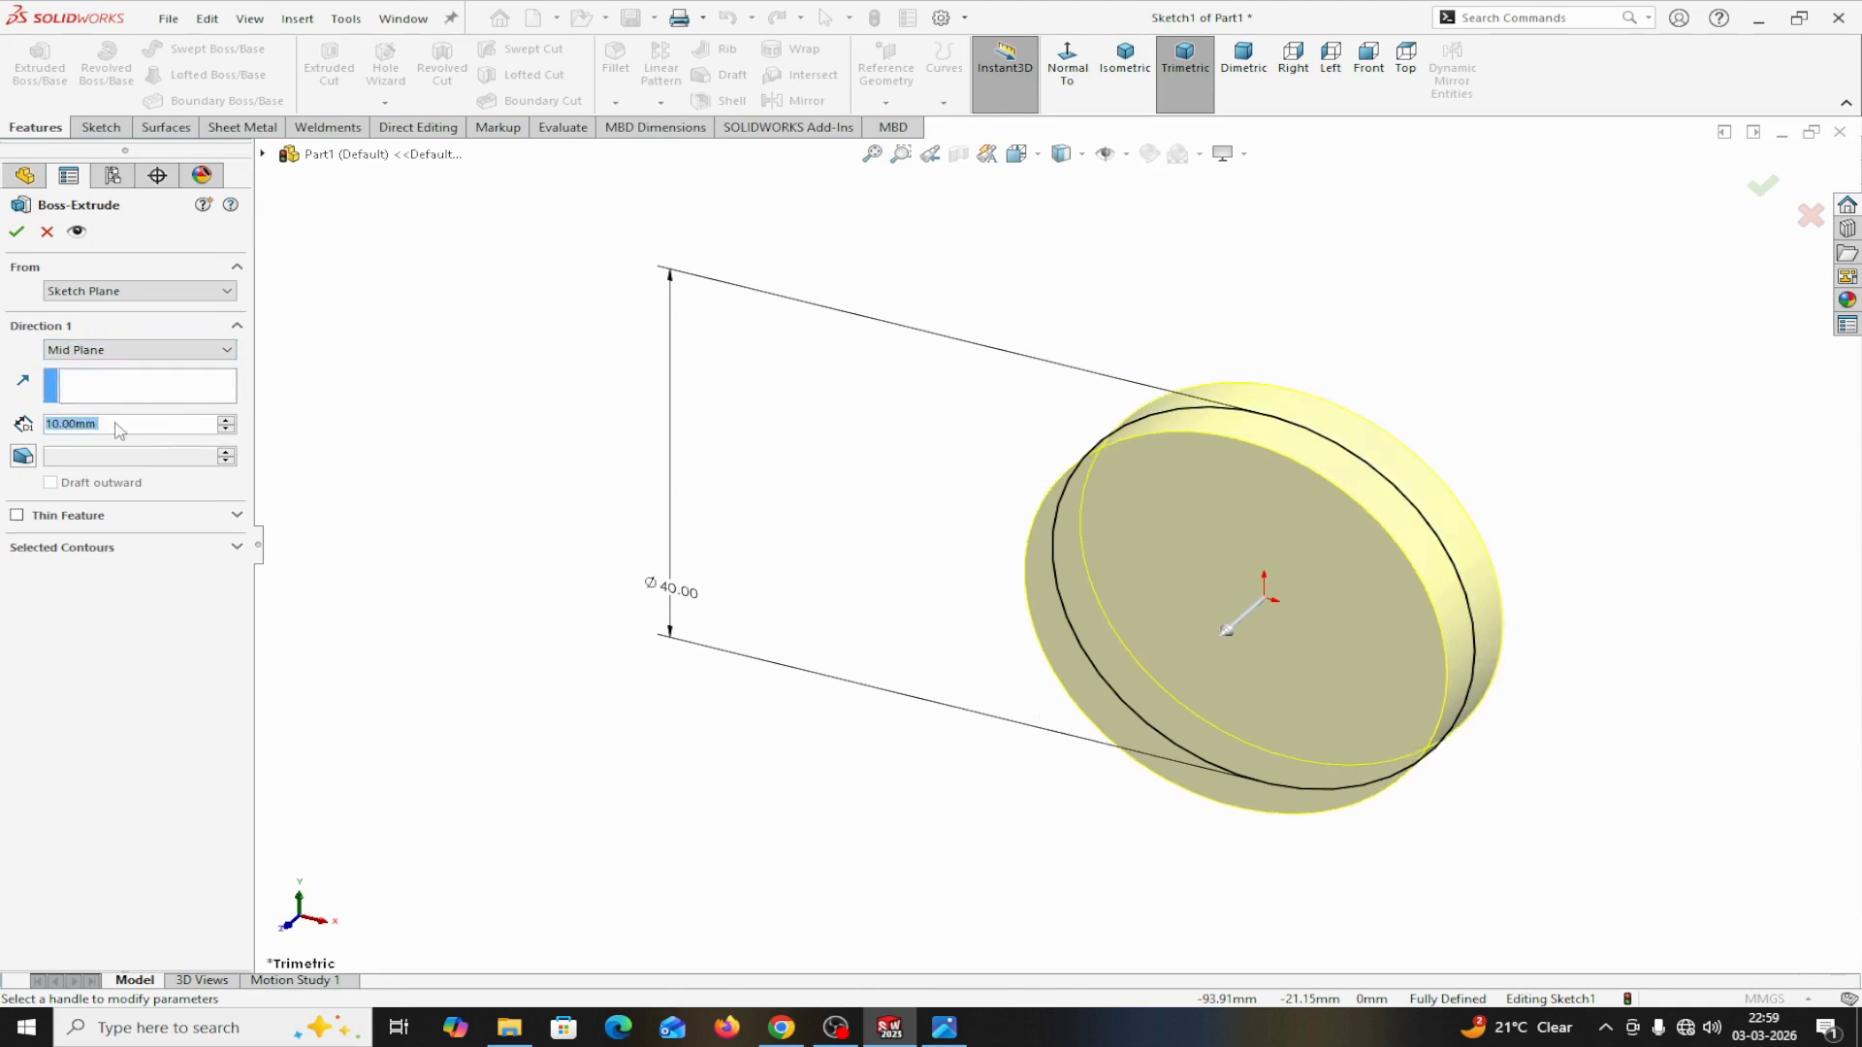
type("180")
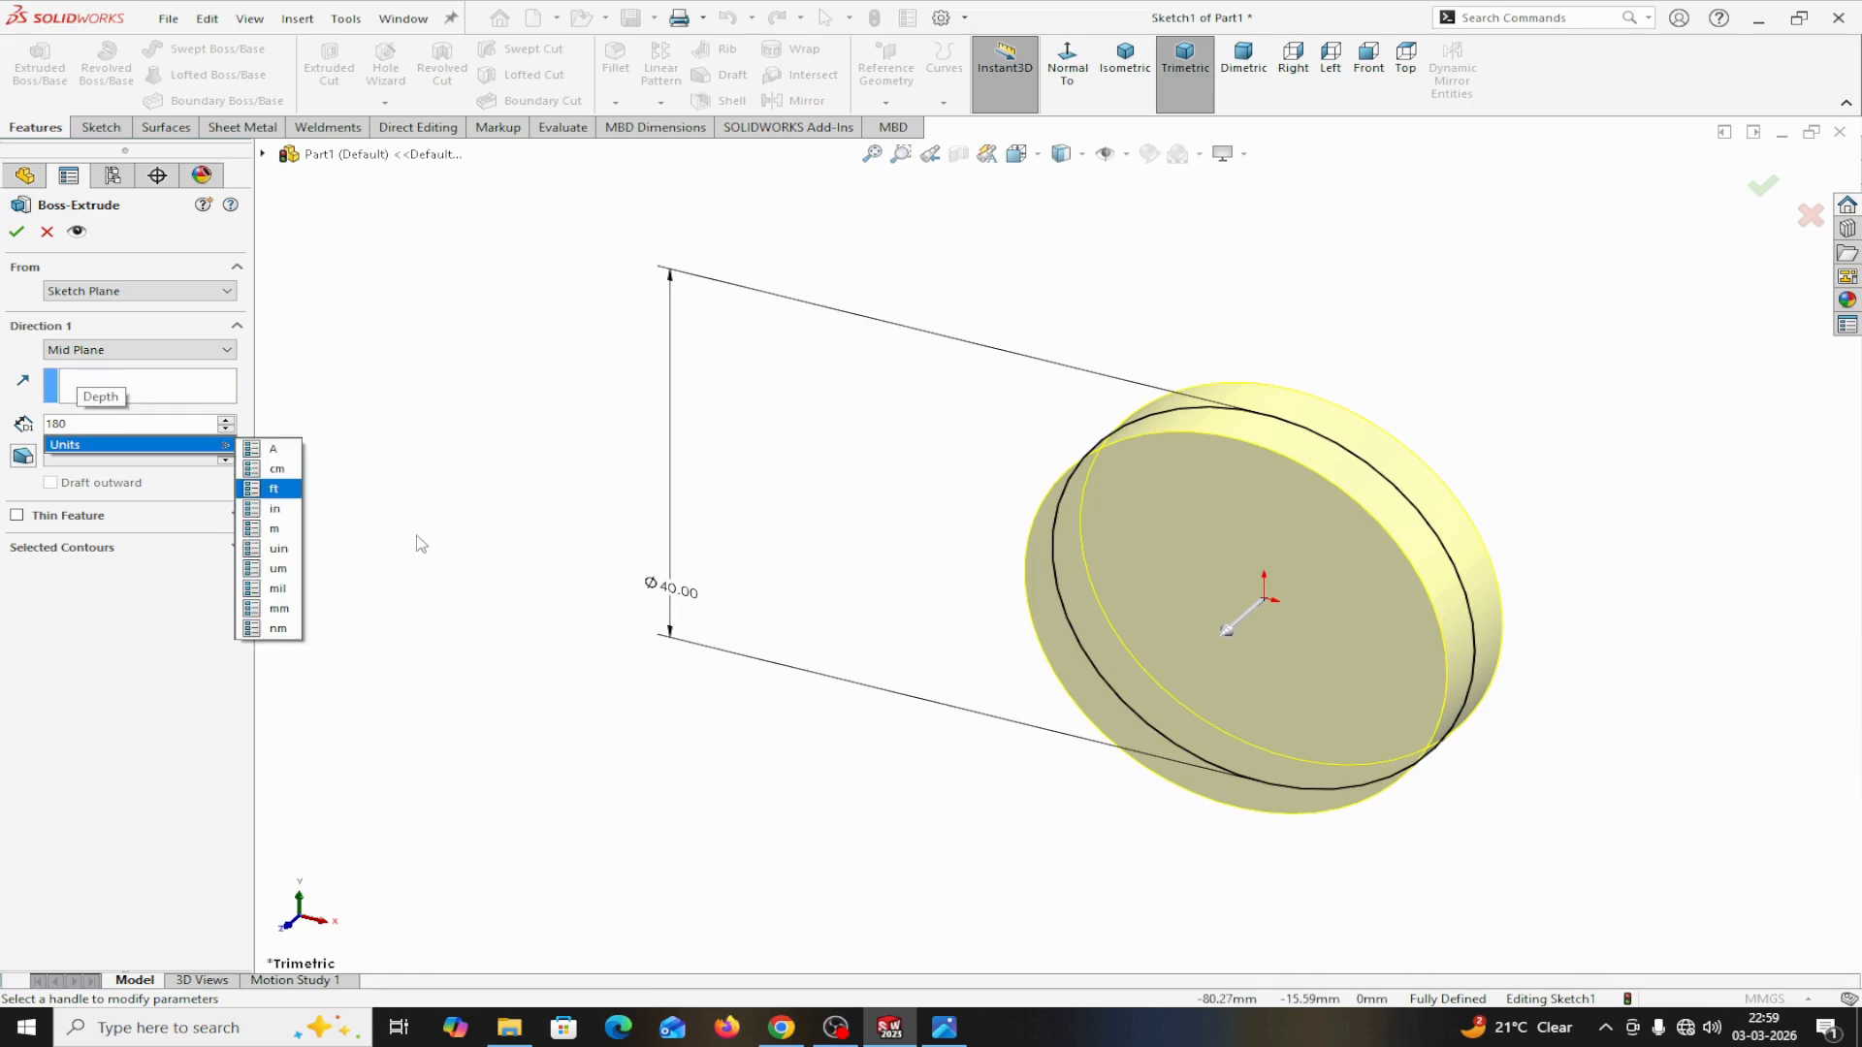
key("Return")
scroll(1332, 485, "up", 2)
scroll(1332, 484, "up", 2)
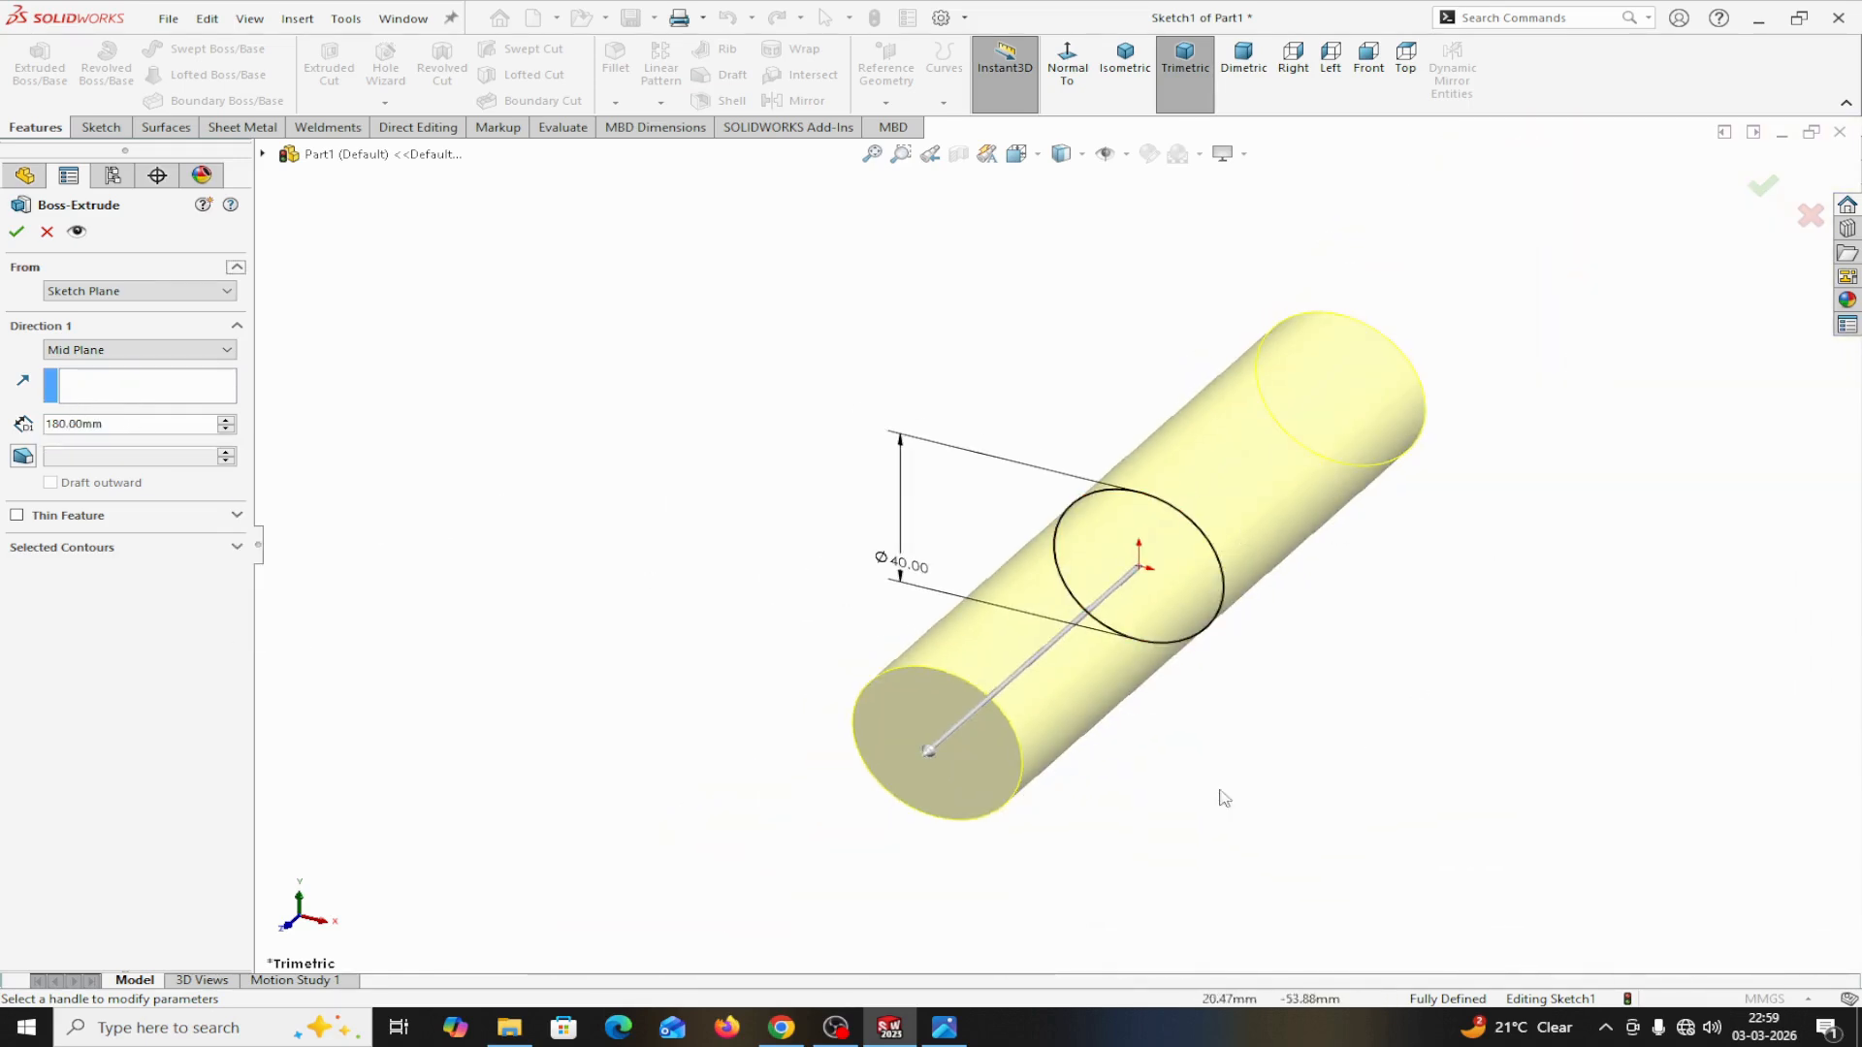
left_click(17, 231)
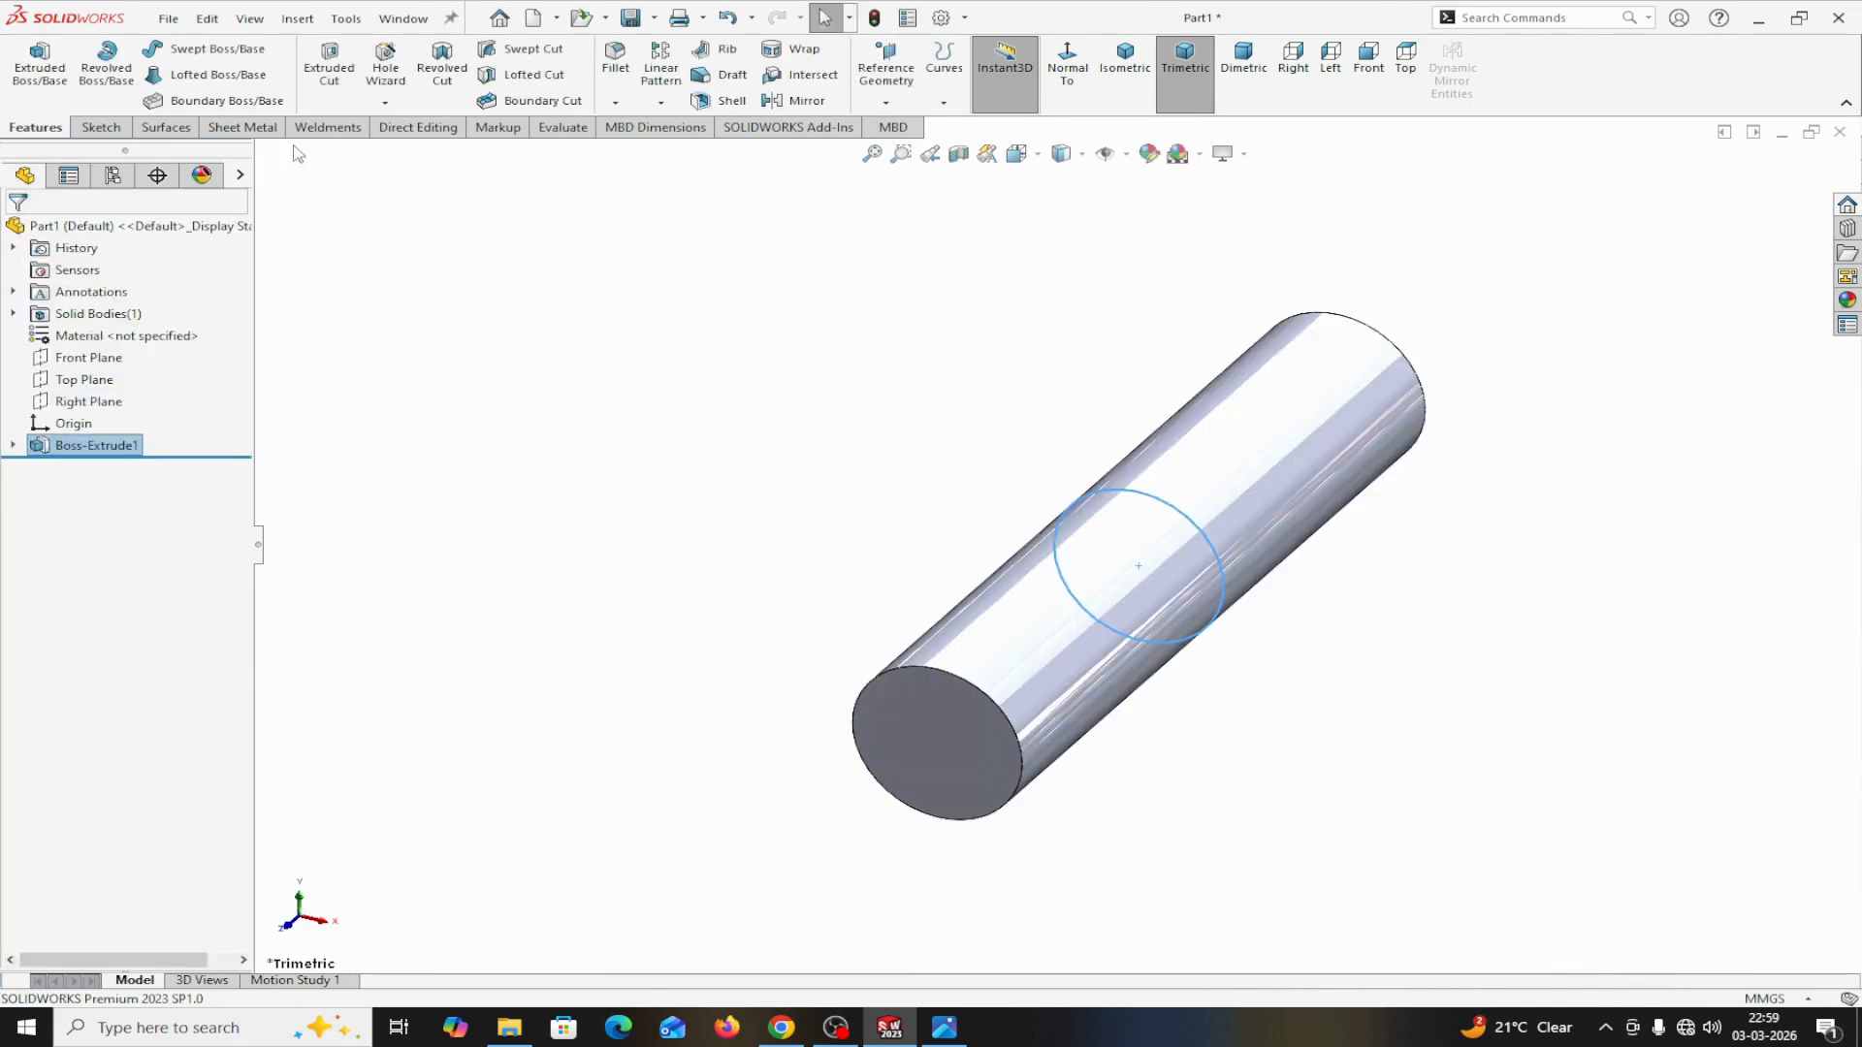
Step: Raise the document's shaded and wireframe image quality to the highest setting before the red zones and rebuild the part
left_click(966, 18)
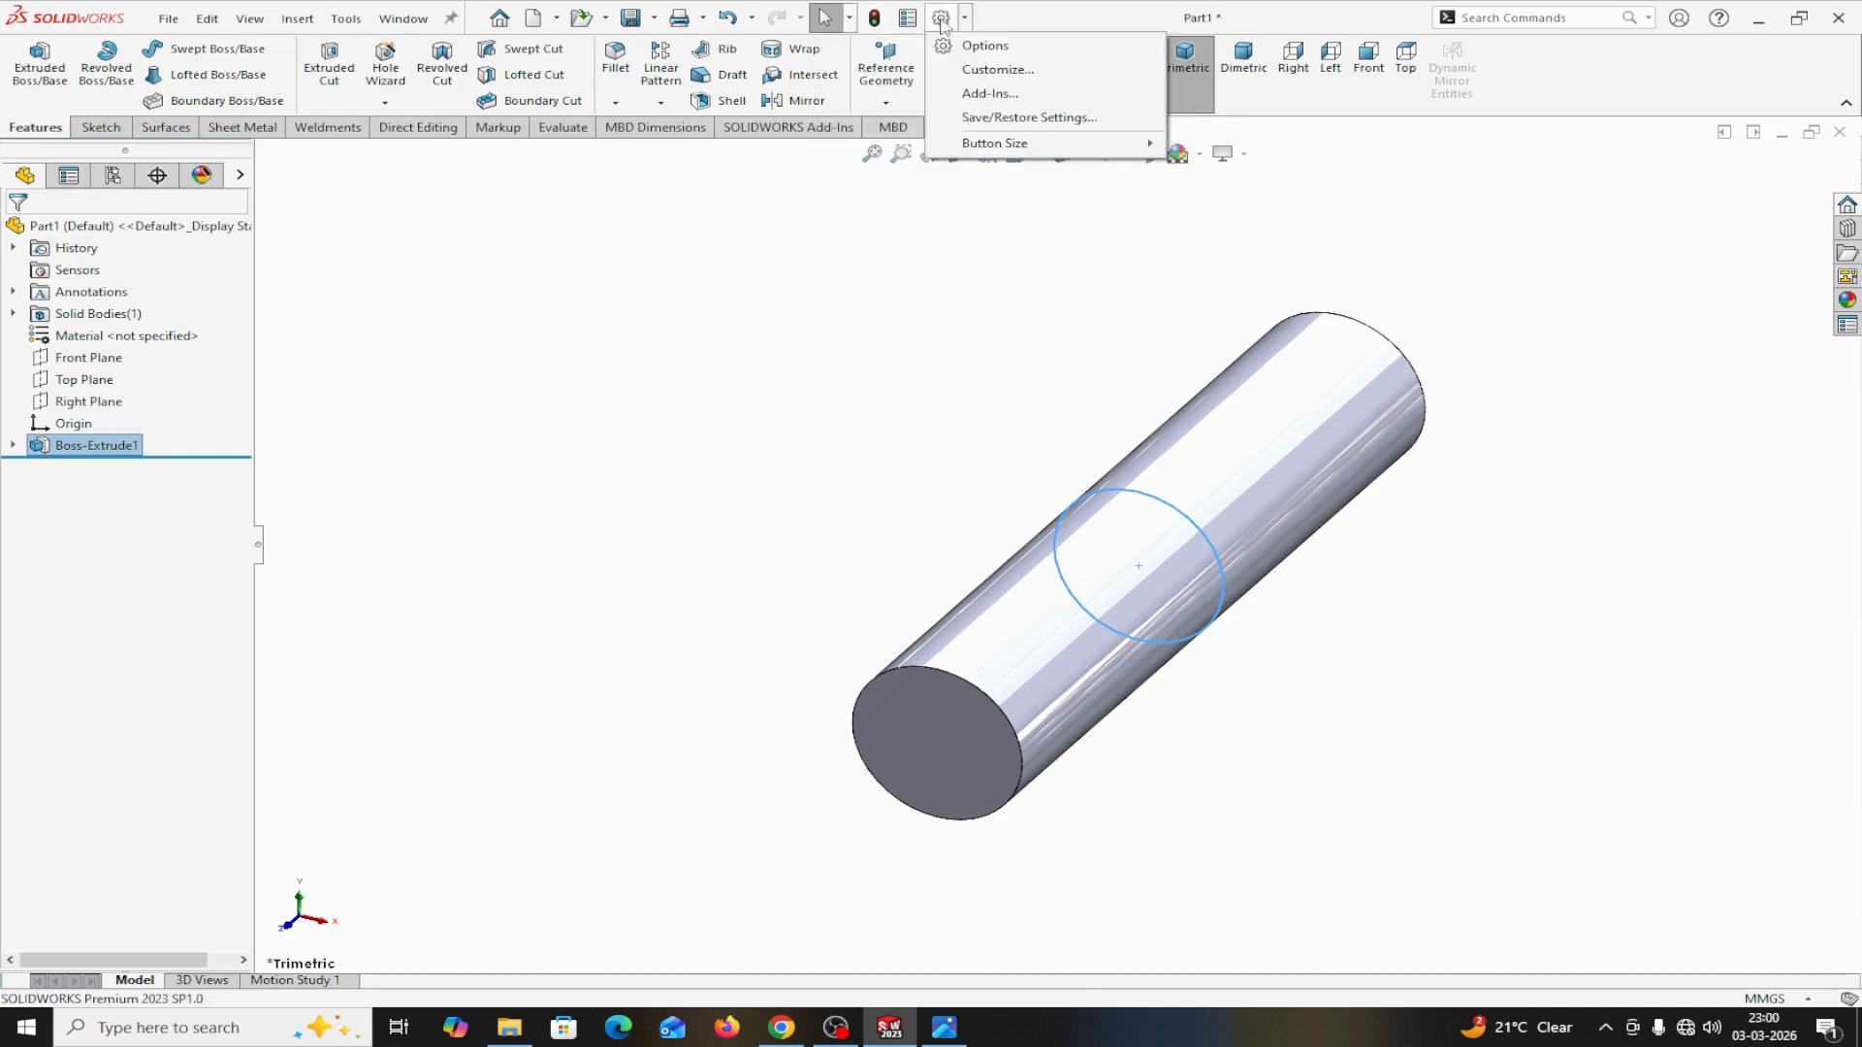
left_click(983, 46)
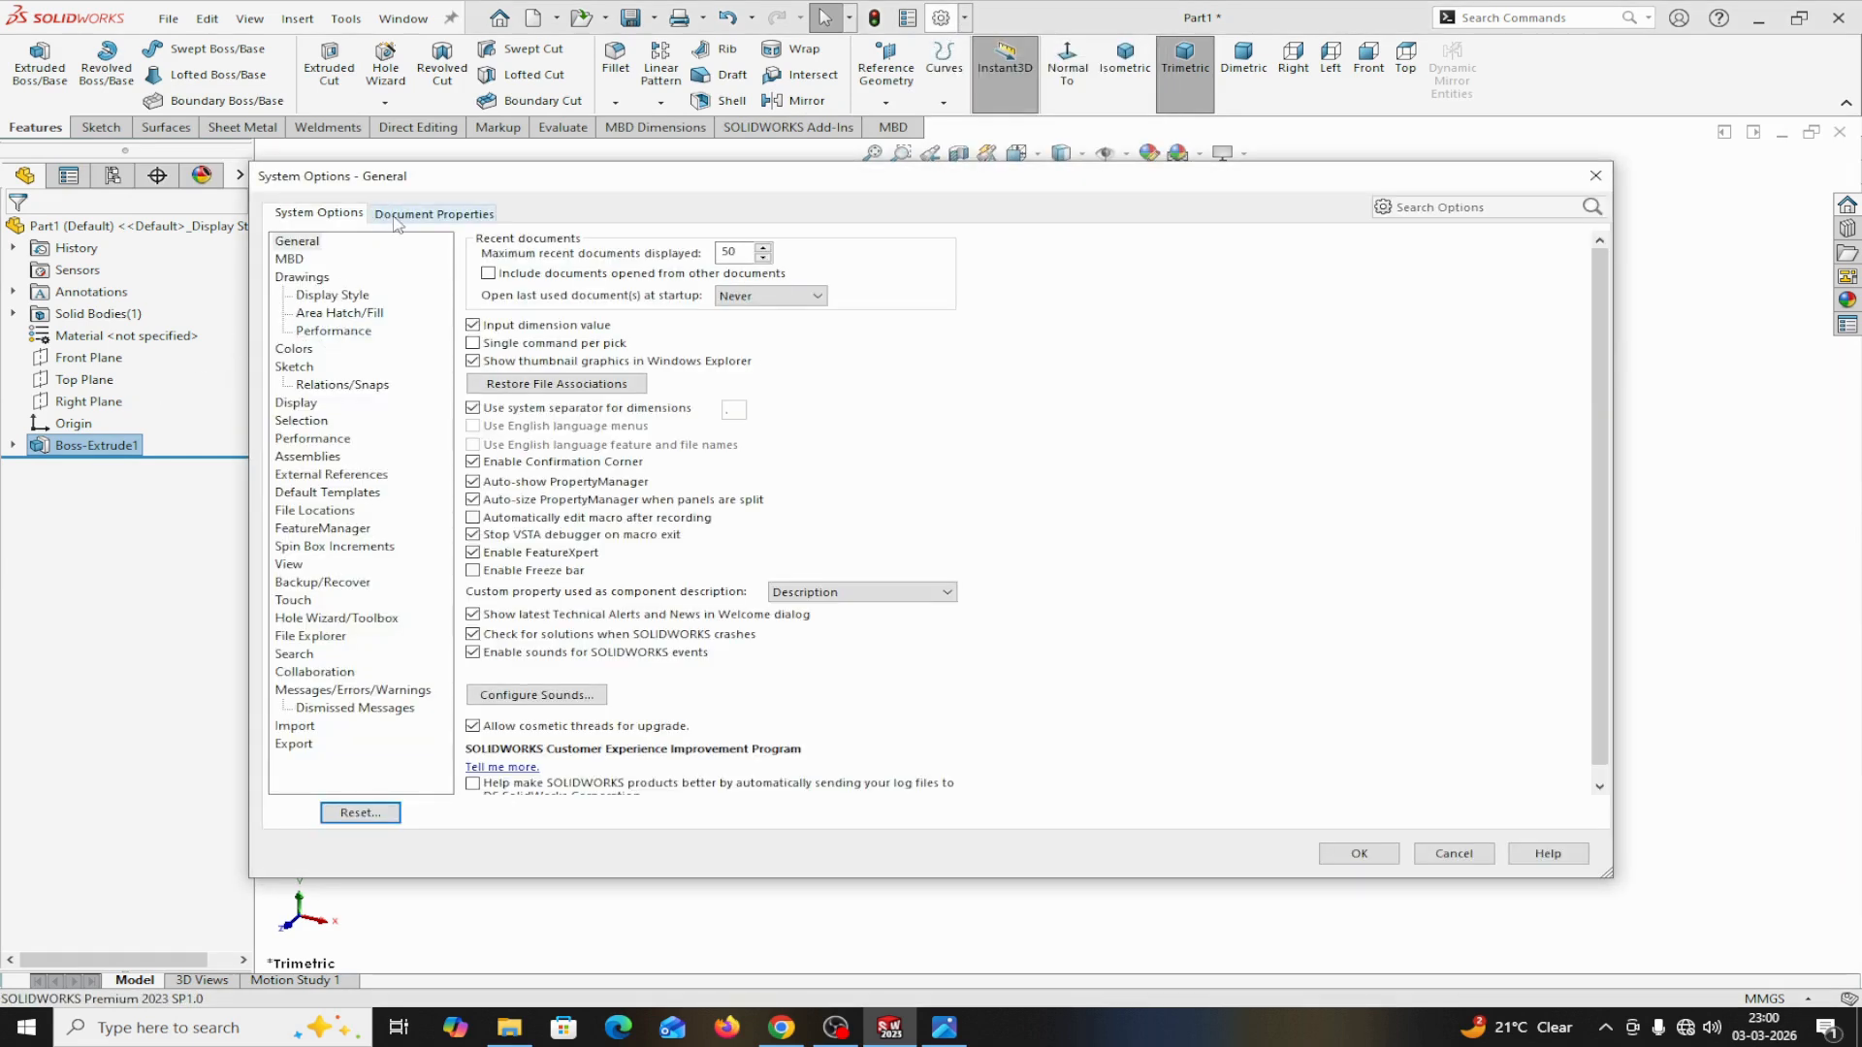
left_click(397, 215)
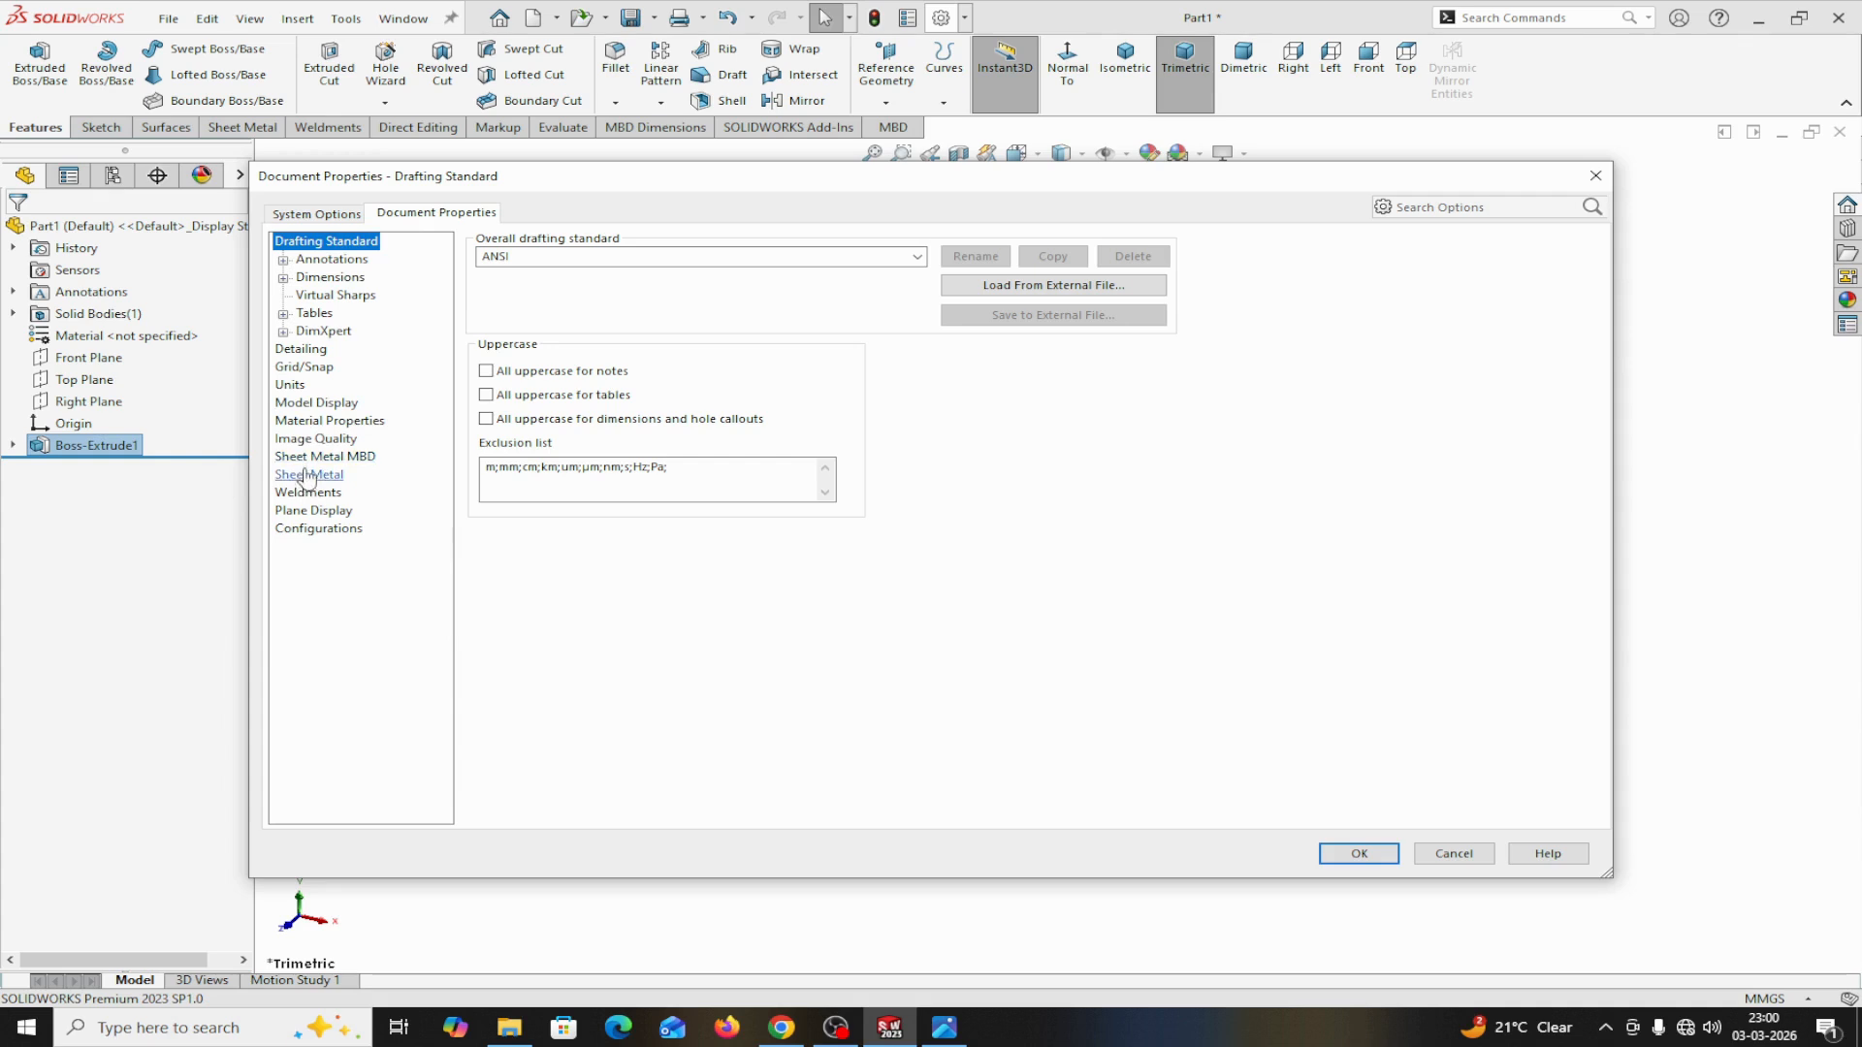
left_click(315, 438)
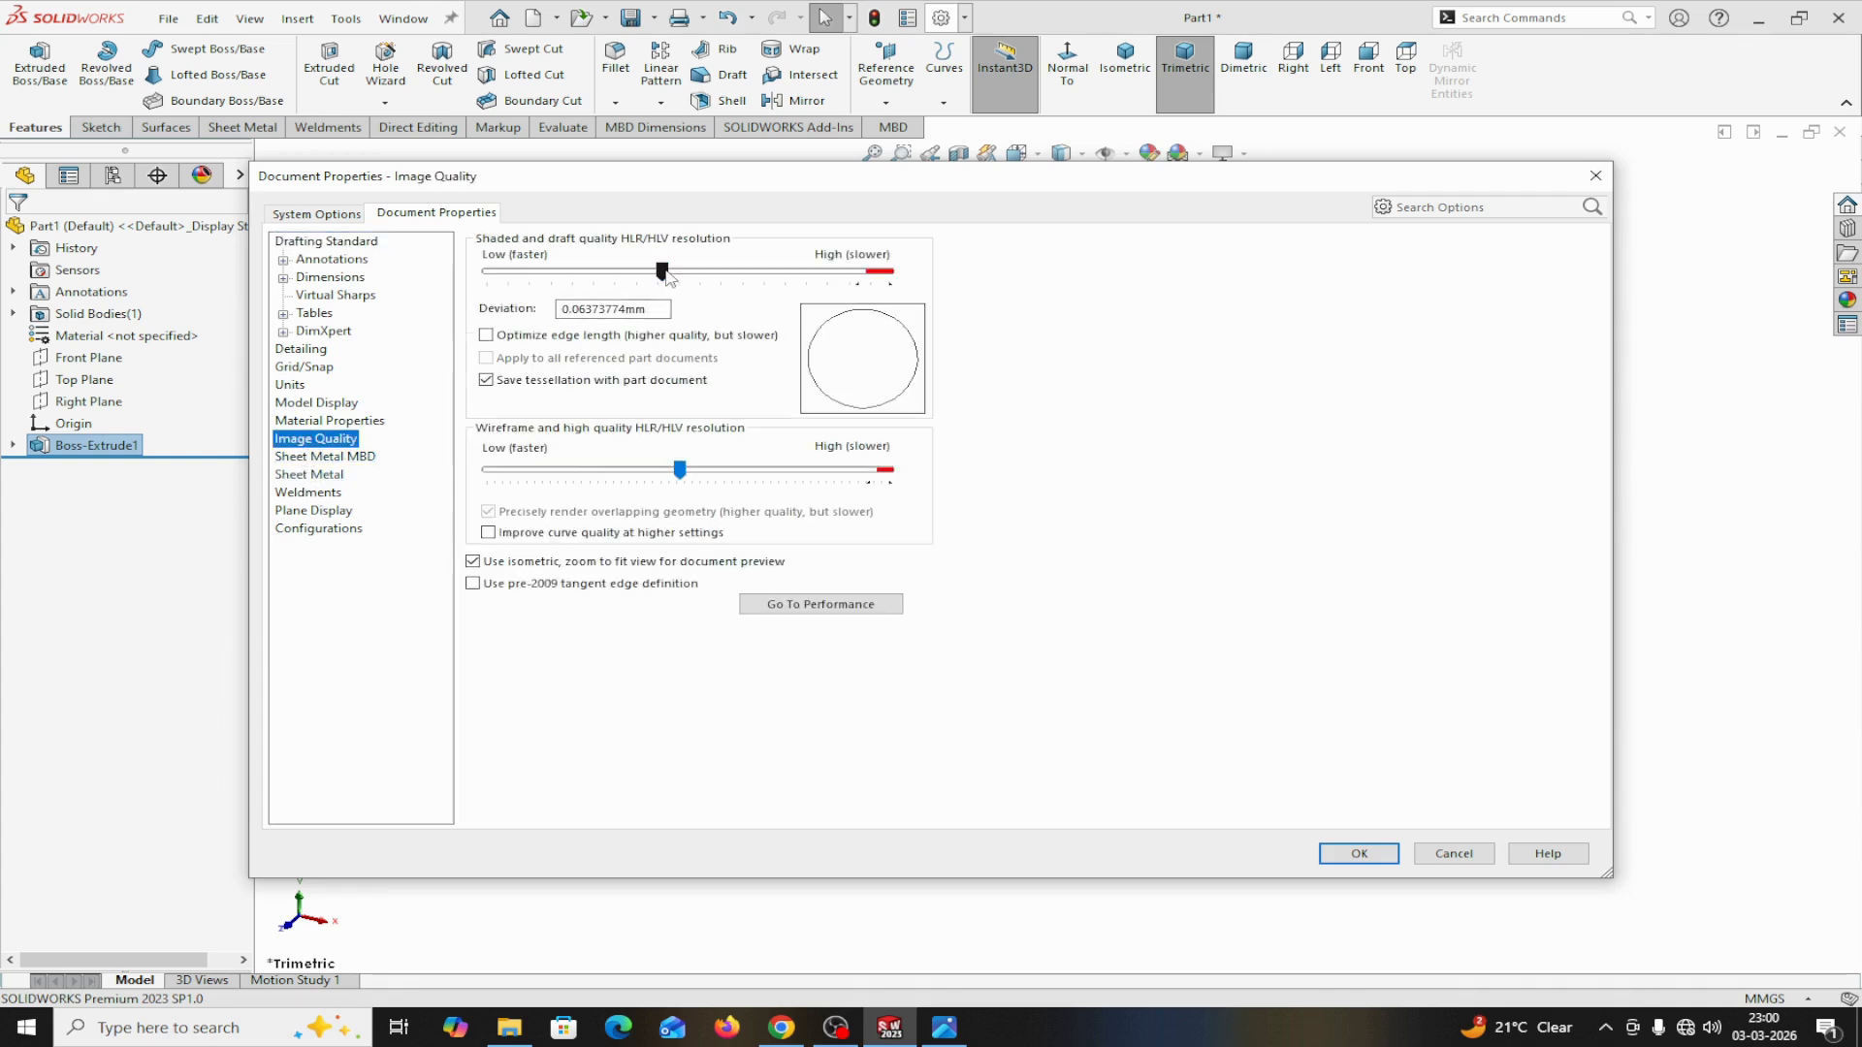
left_click_drag(662, 271, 858, 271)
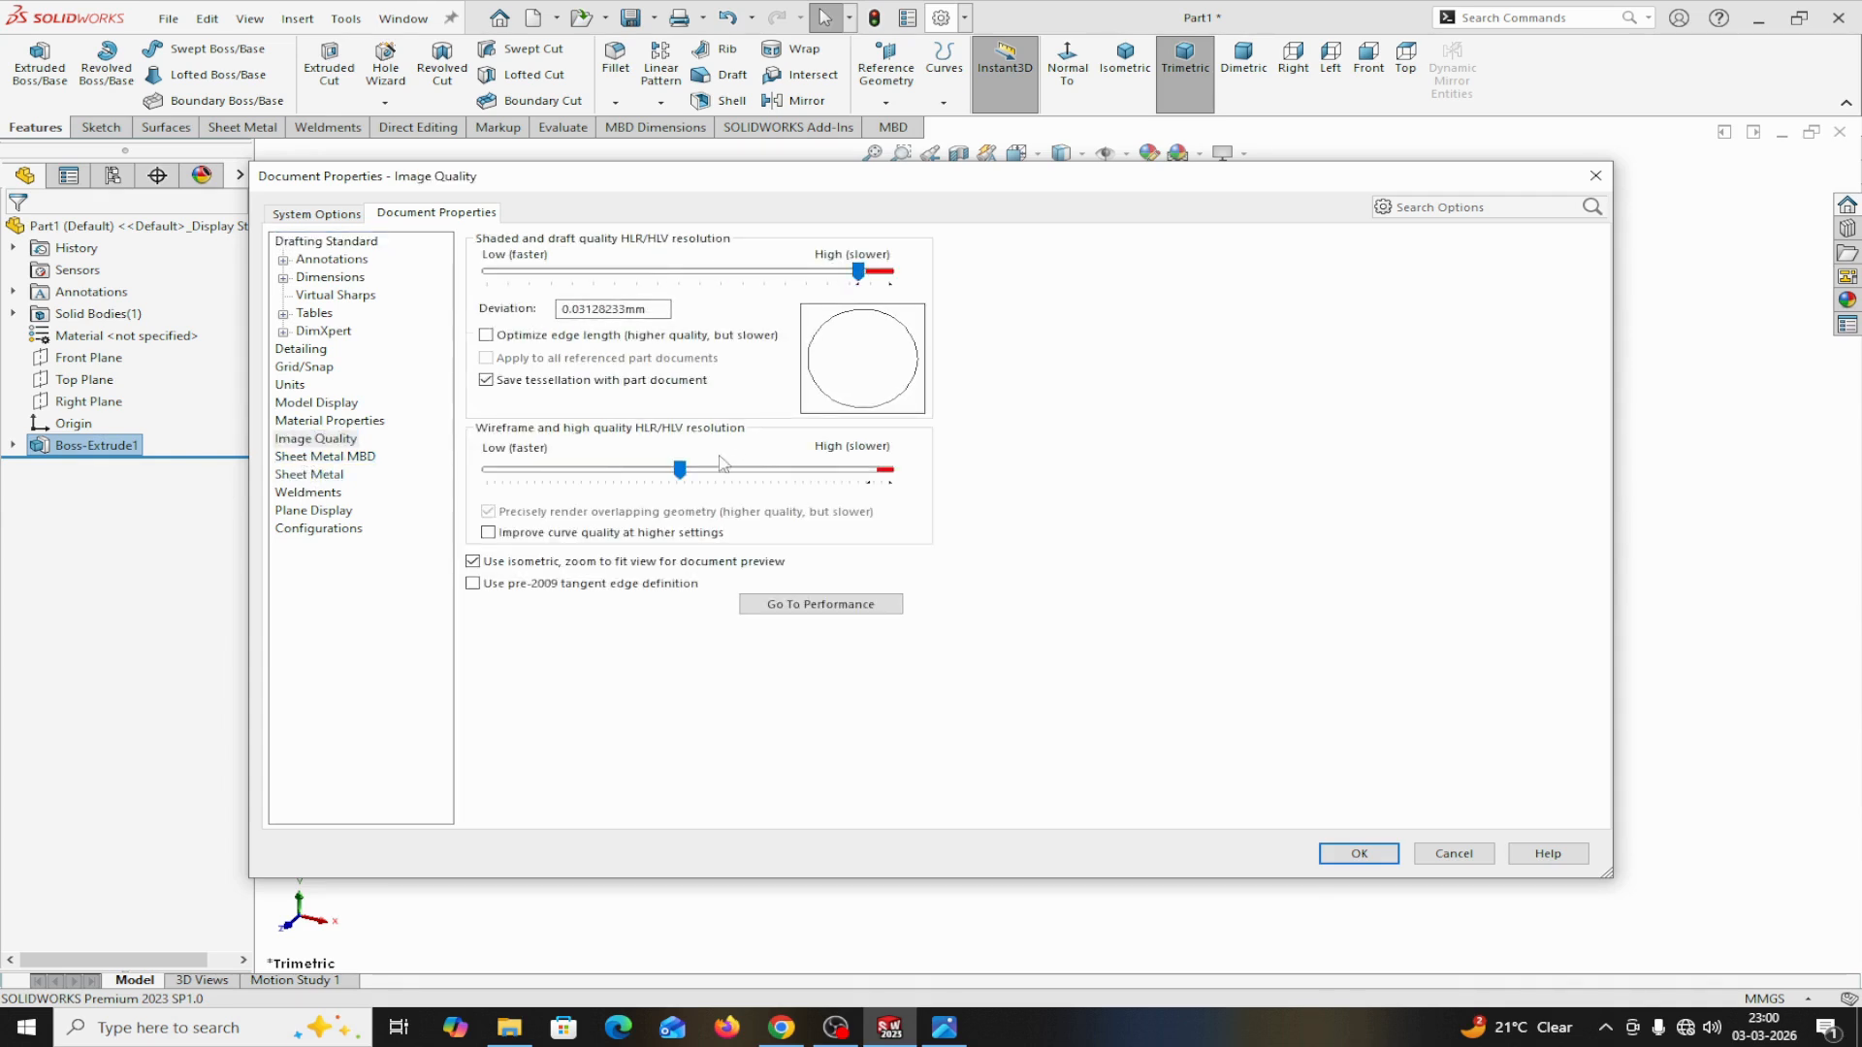
left_click_drag(681, 469, 868, 473)
left_click(1359, 853)
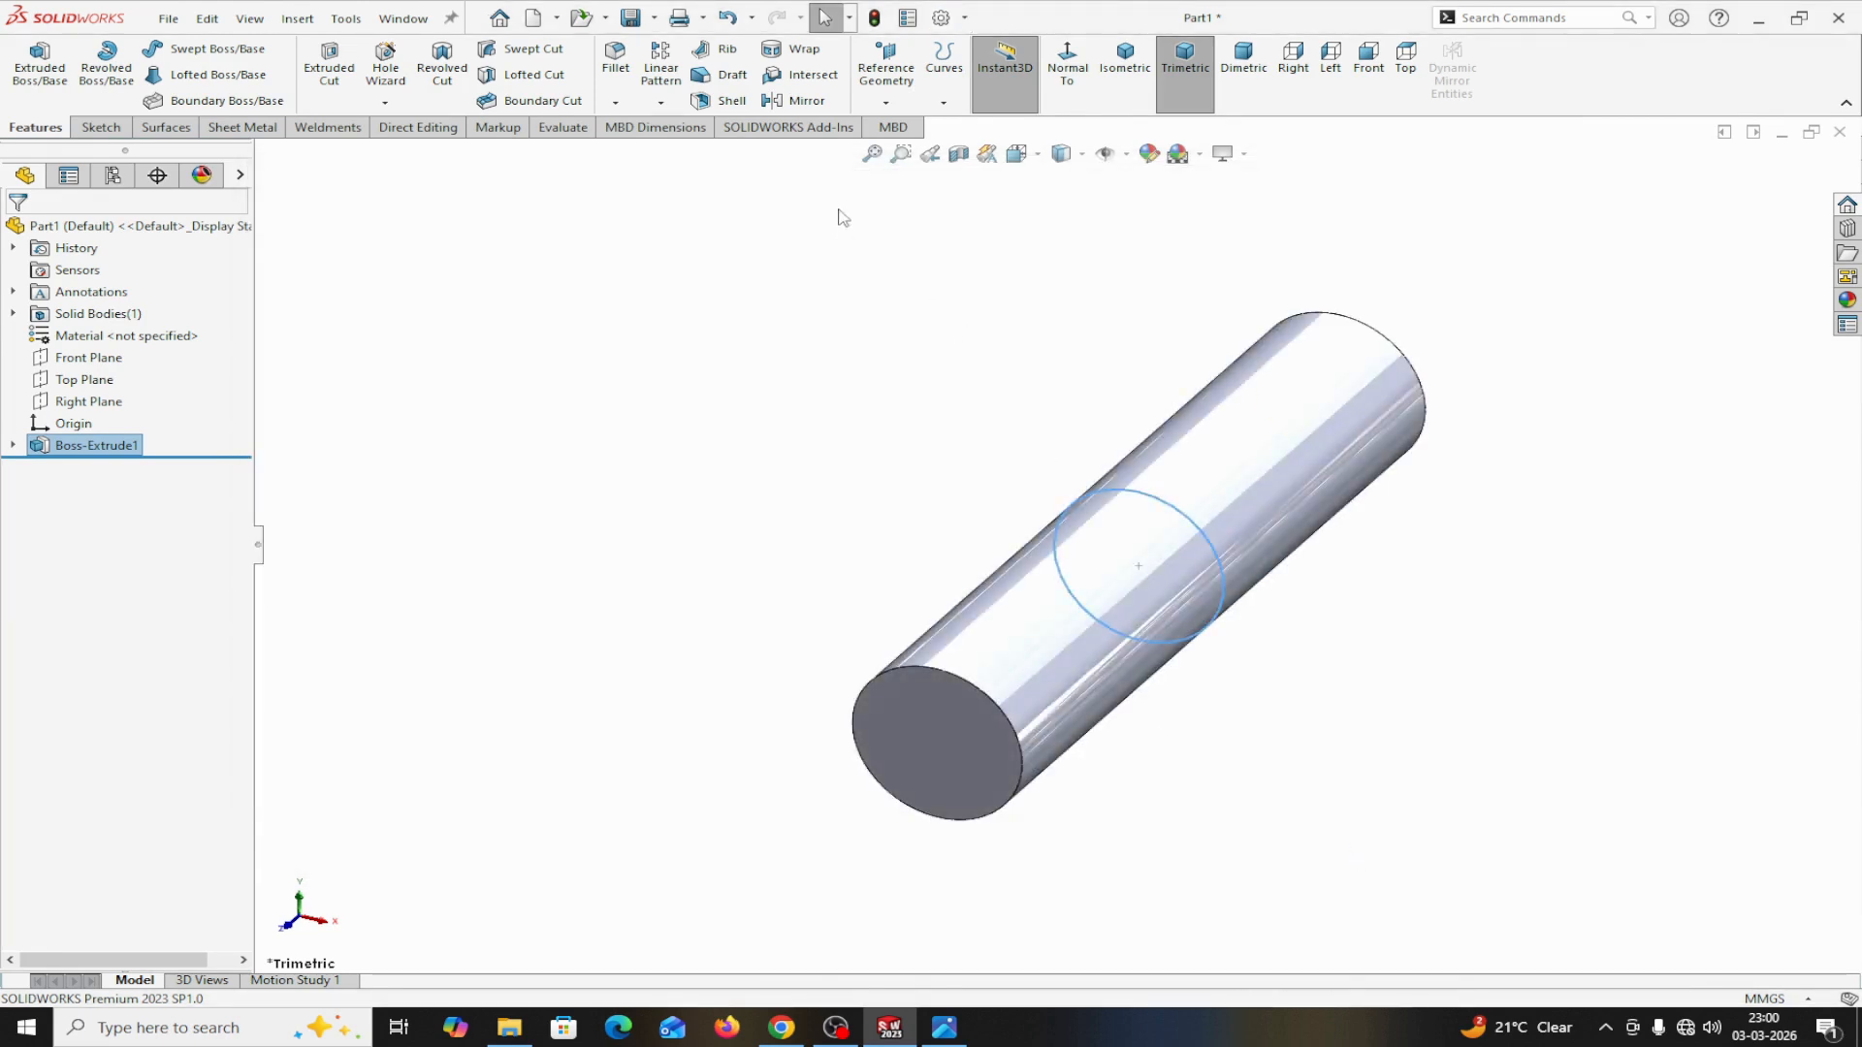
left_click(874, 24)
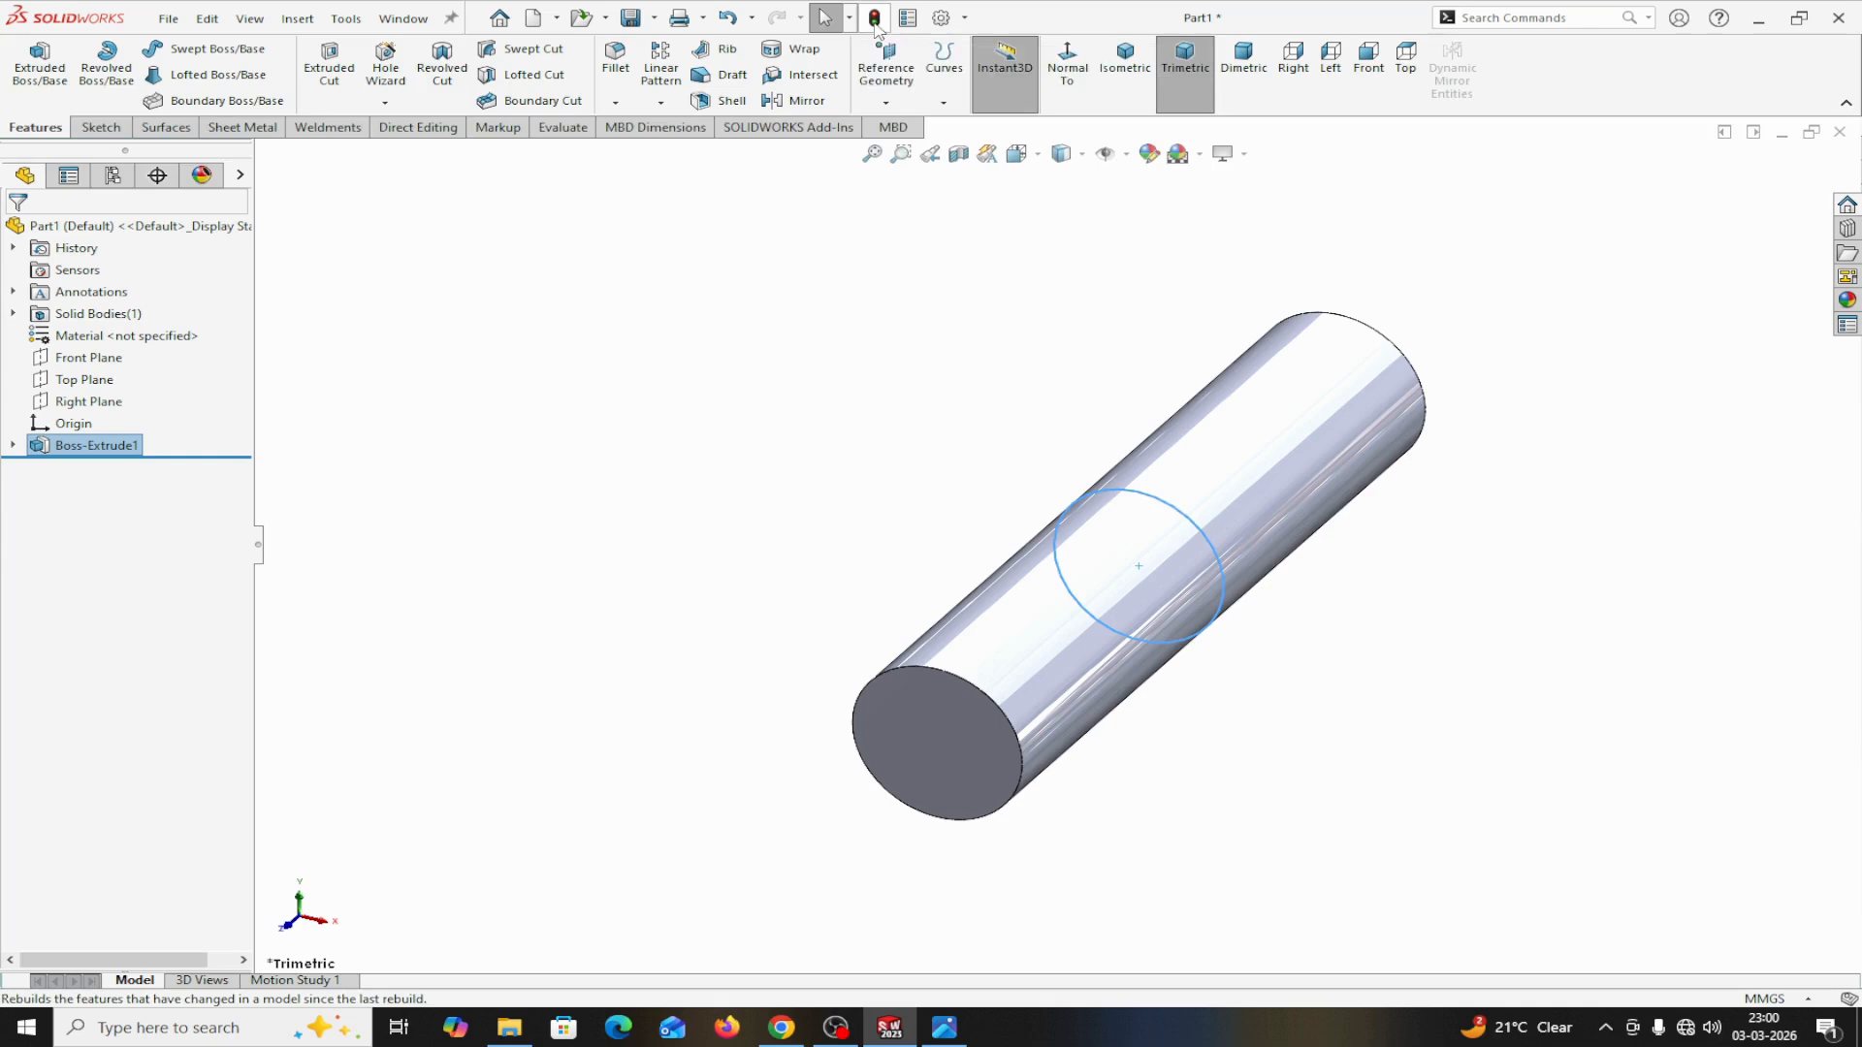
Step: Sketch on the cylinder's front end face, convert the face's circular edge into a sketch circle and exit the sketch
scroll(950, 512, "up", 2)
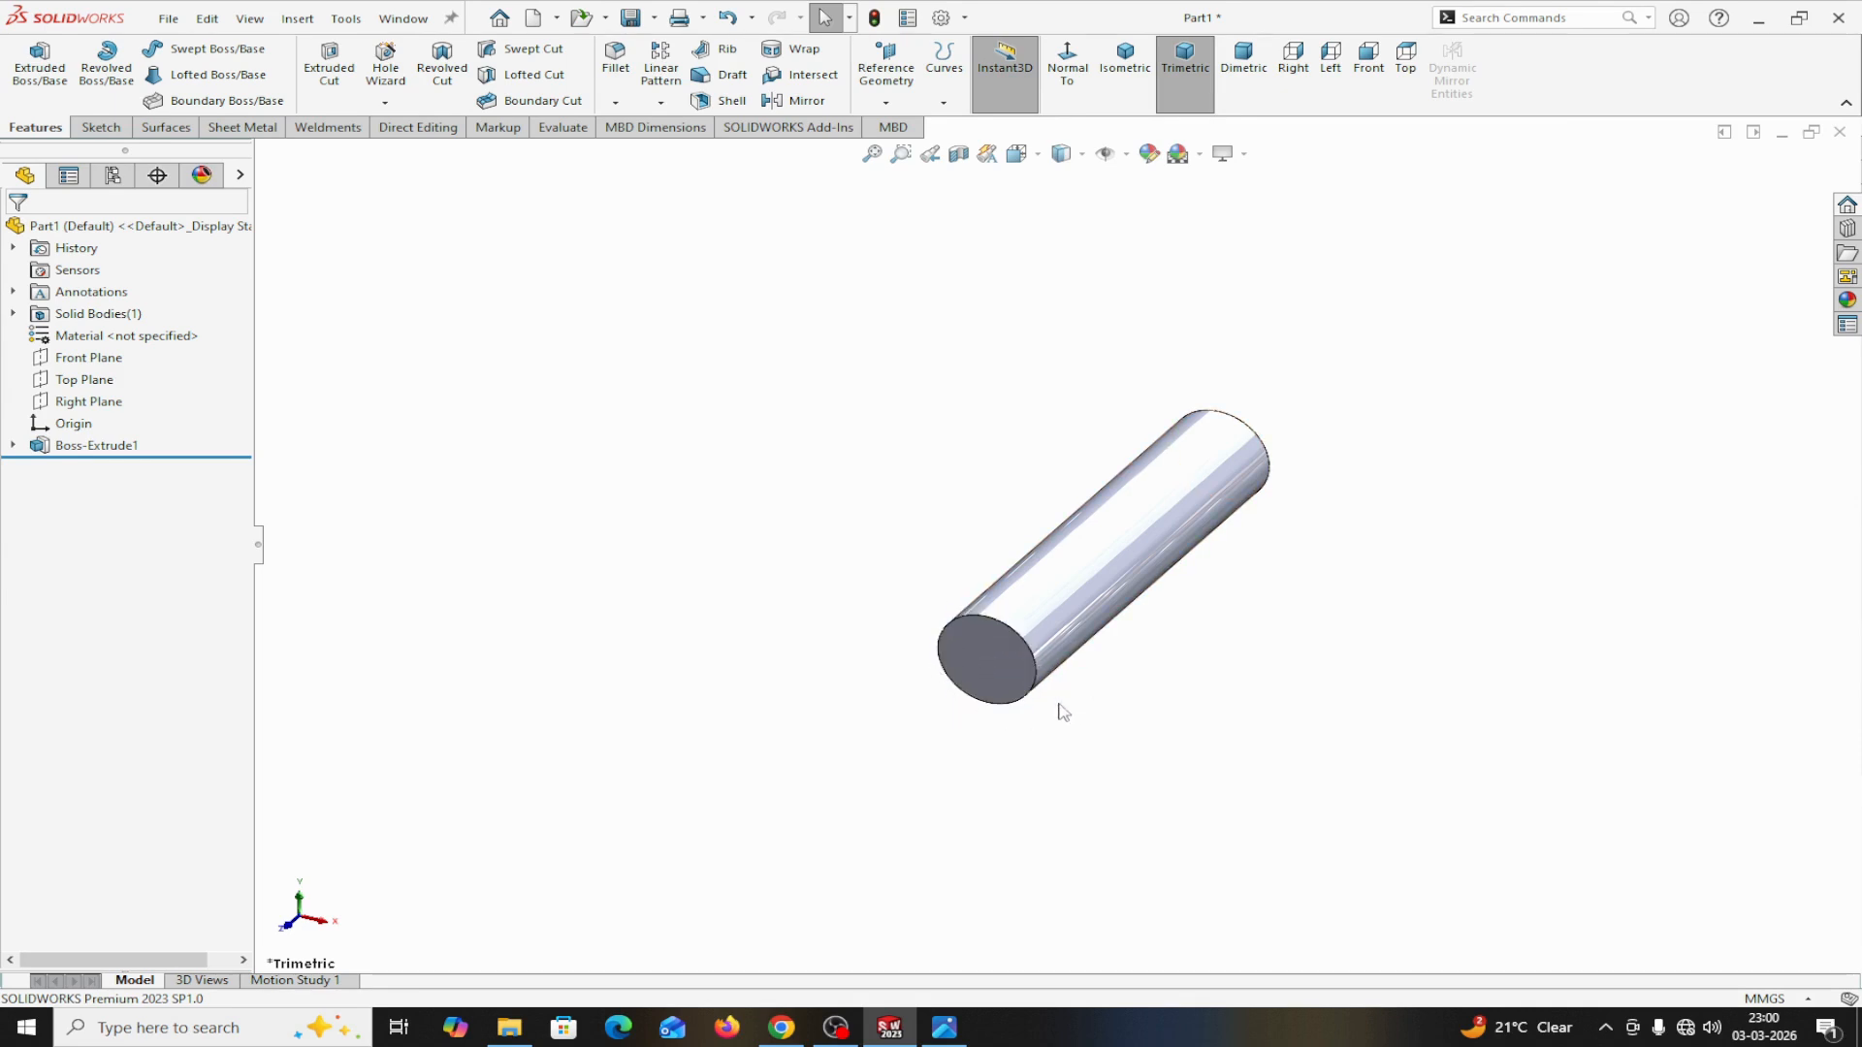
left_click(986, 654)
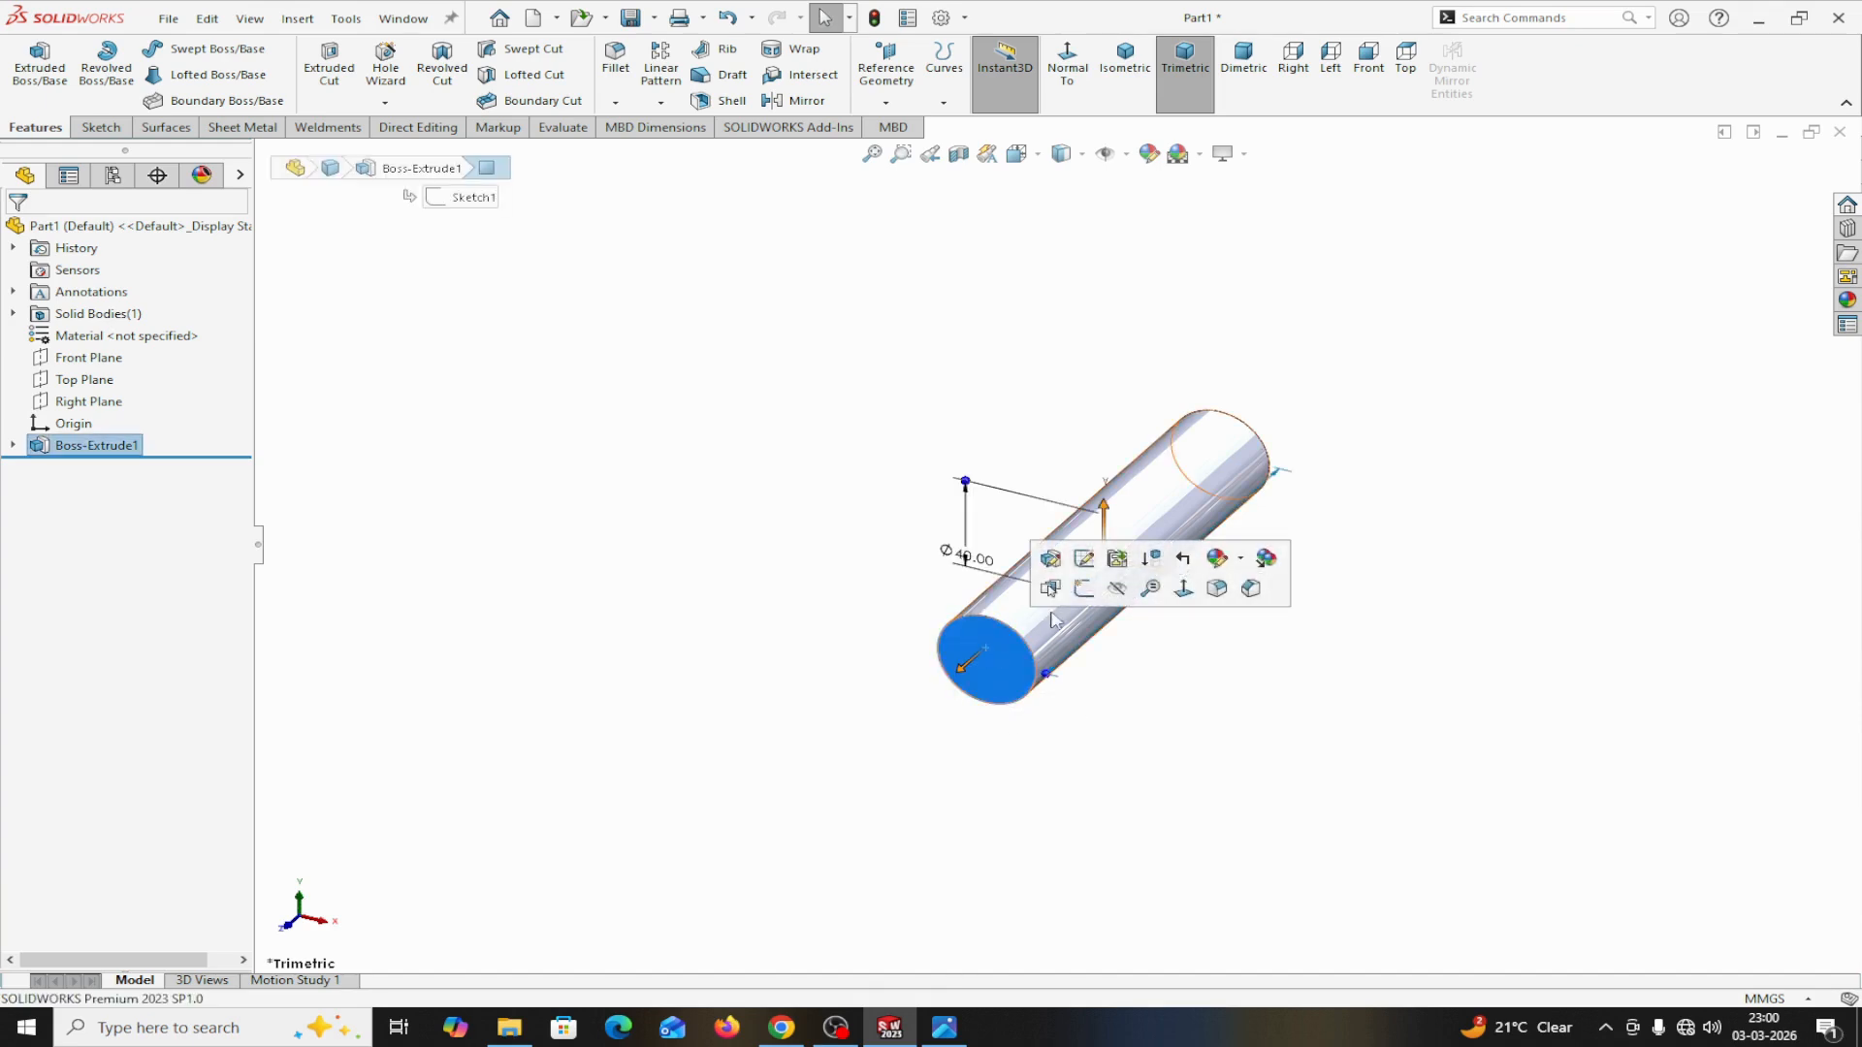
left_click(1085, 594)
left_click(376, 65)
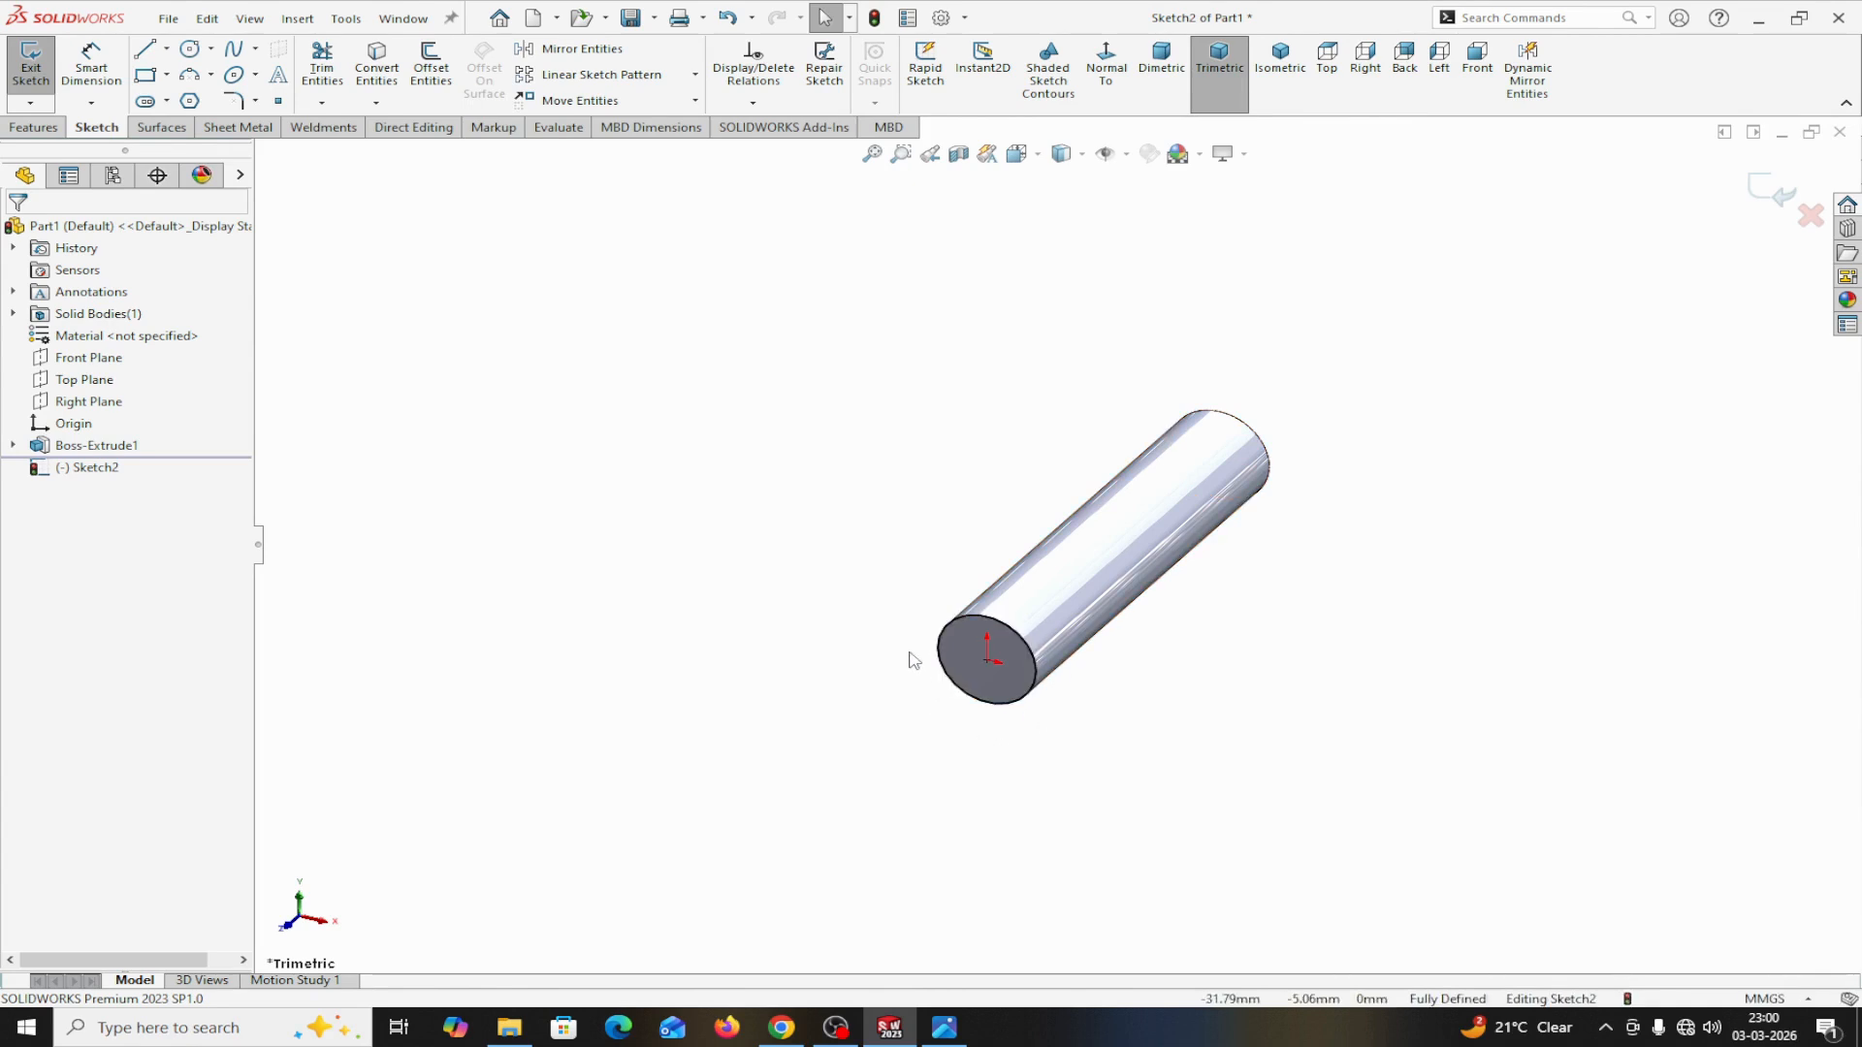
left_click(1760, 199)
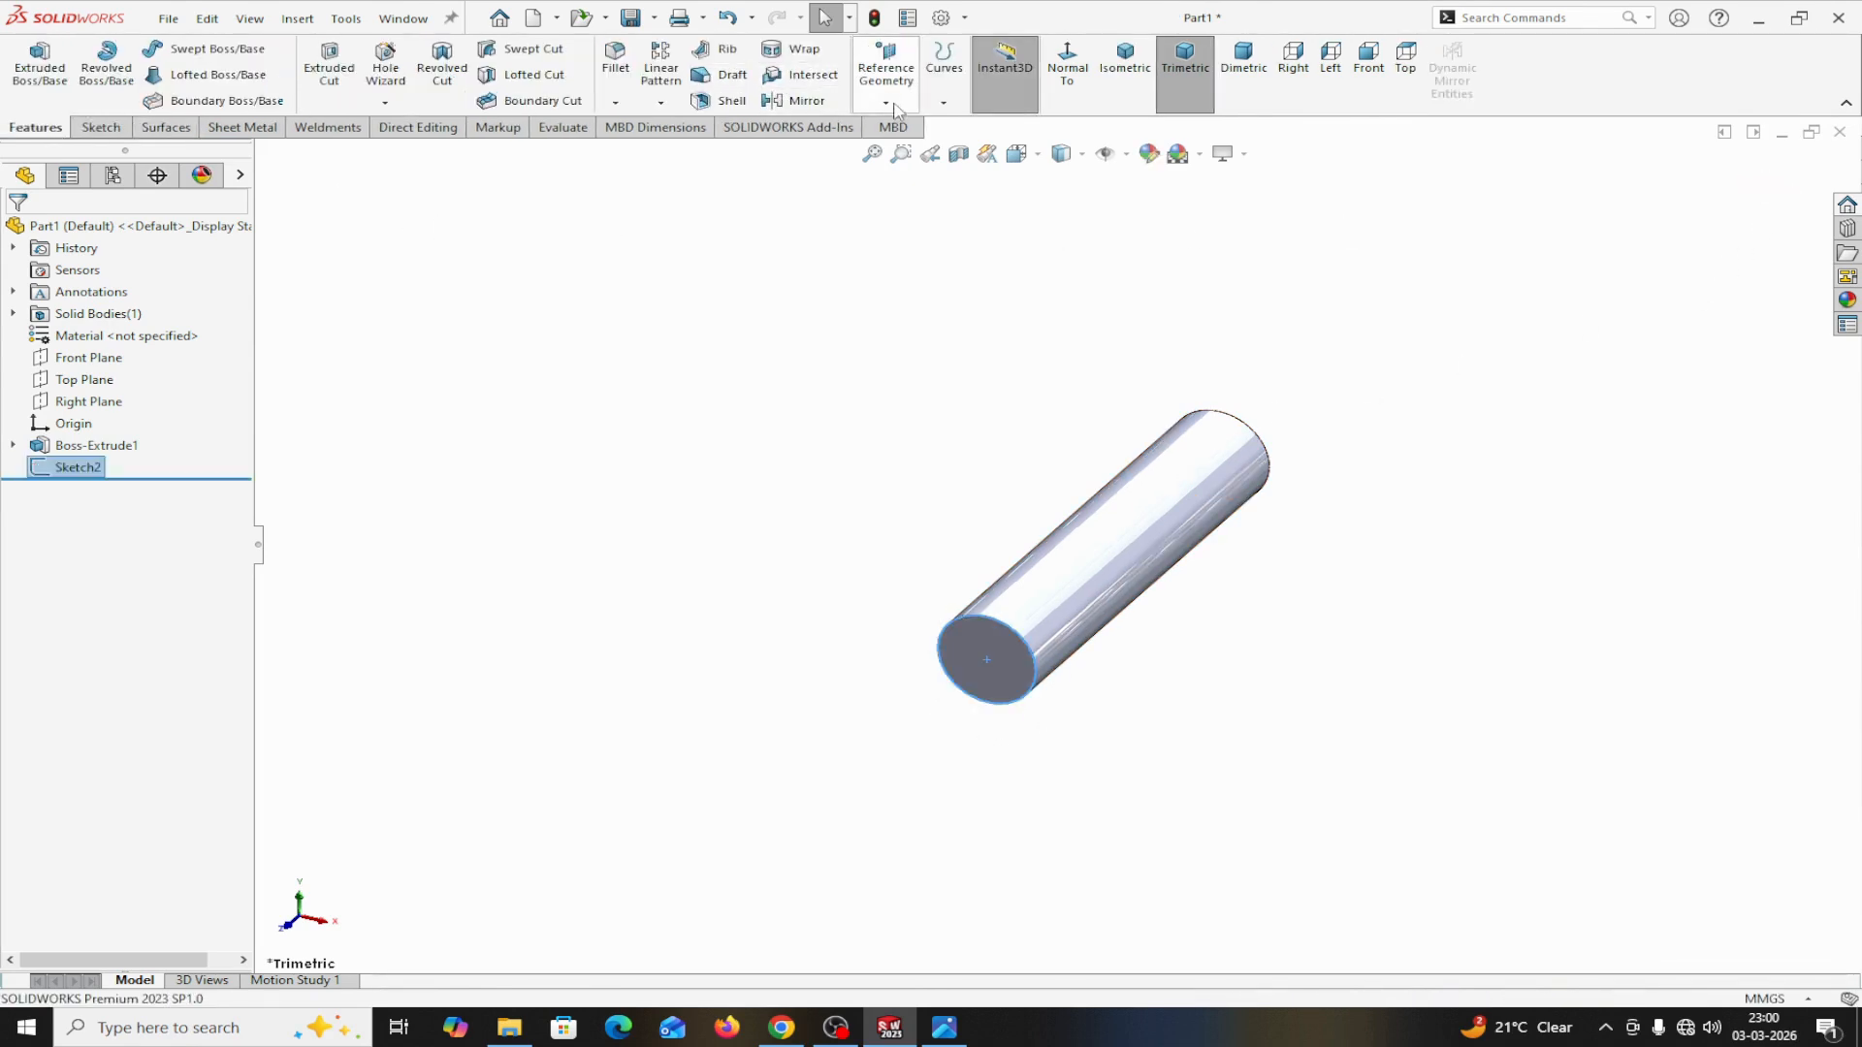
Step: Start a helix from the converted circle, defined by Height and Revolution, with a height of 180 mm and 1.5 revolutions
left_click(943, 103)
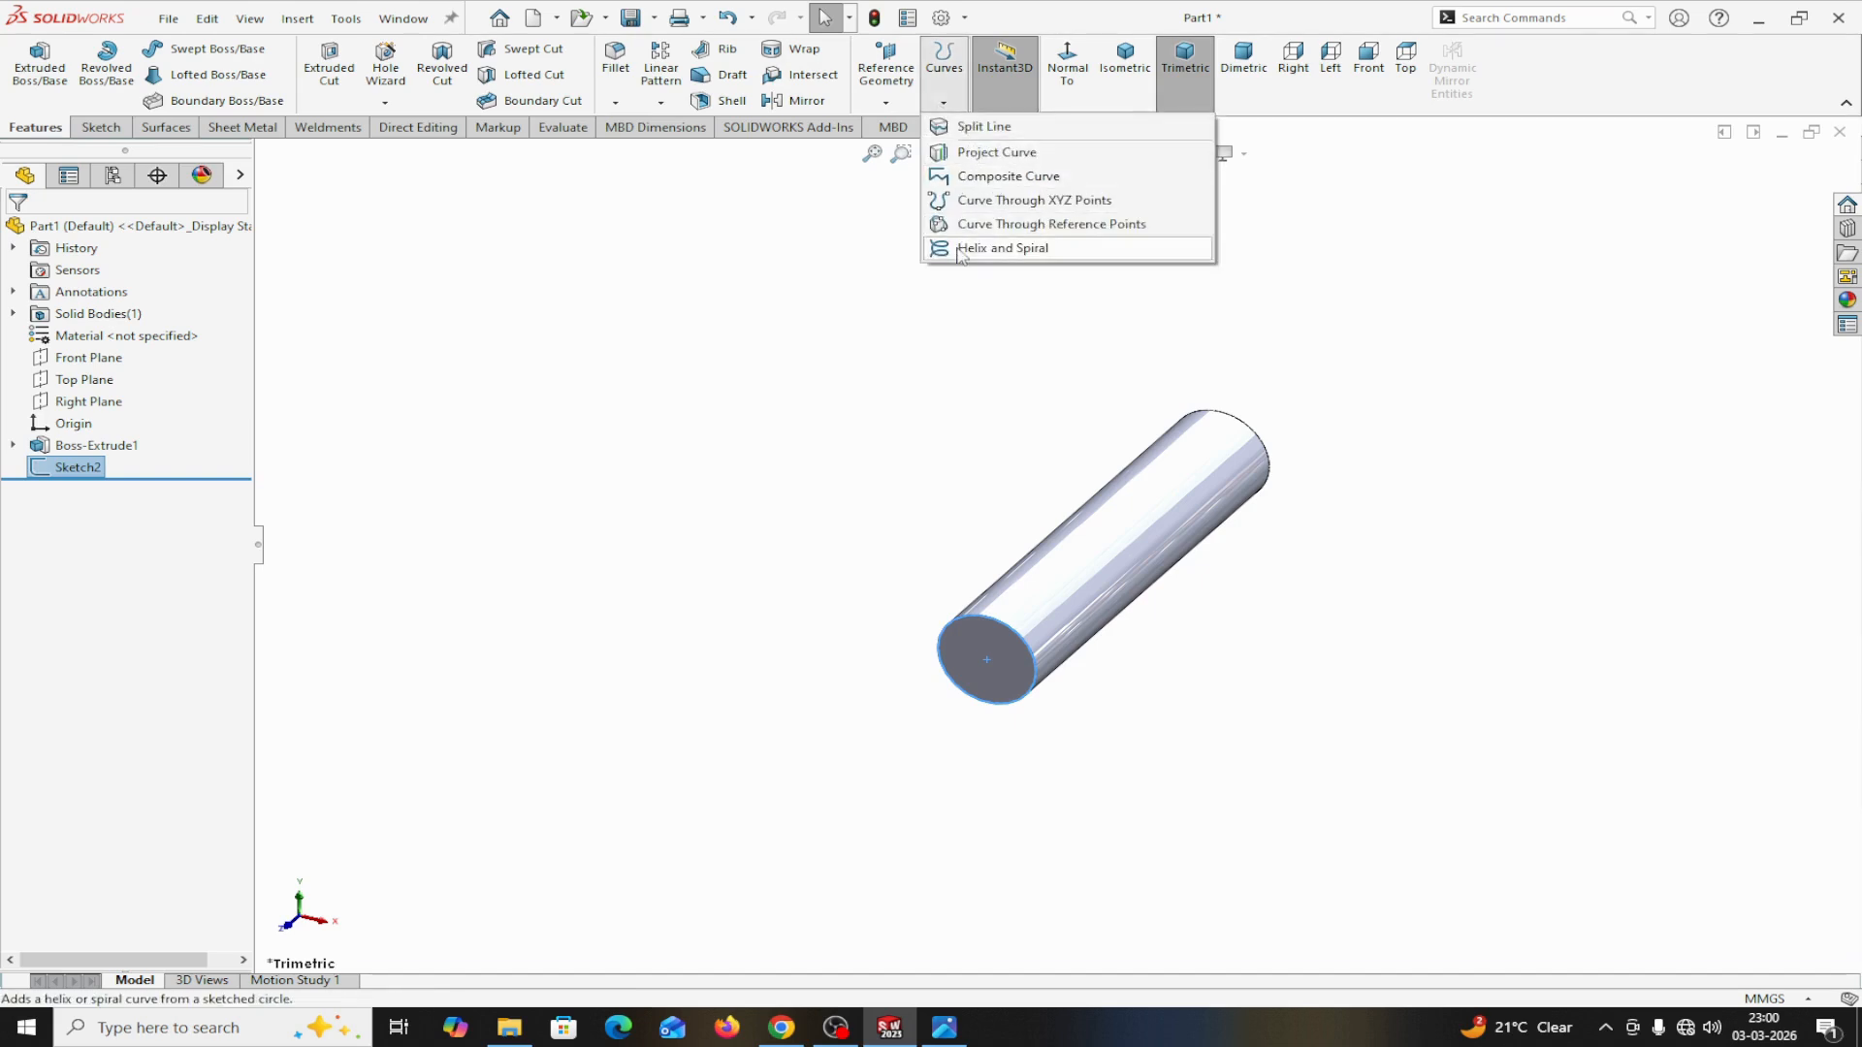
left_click(999, 248)
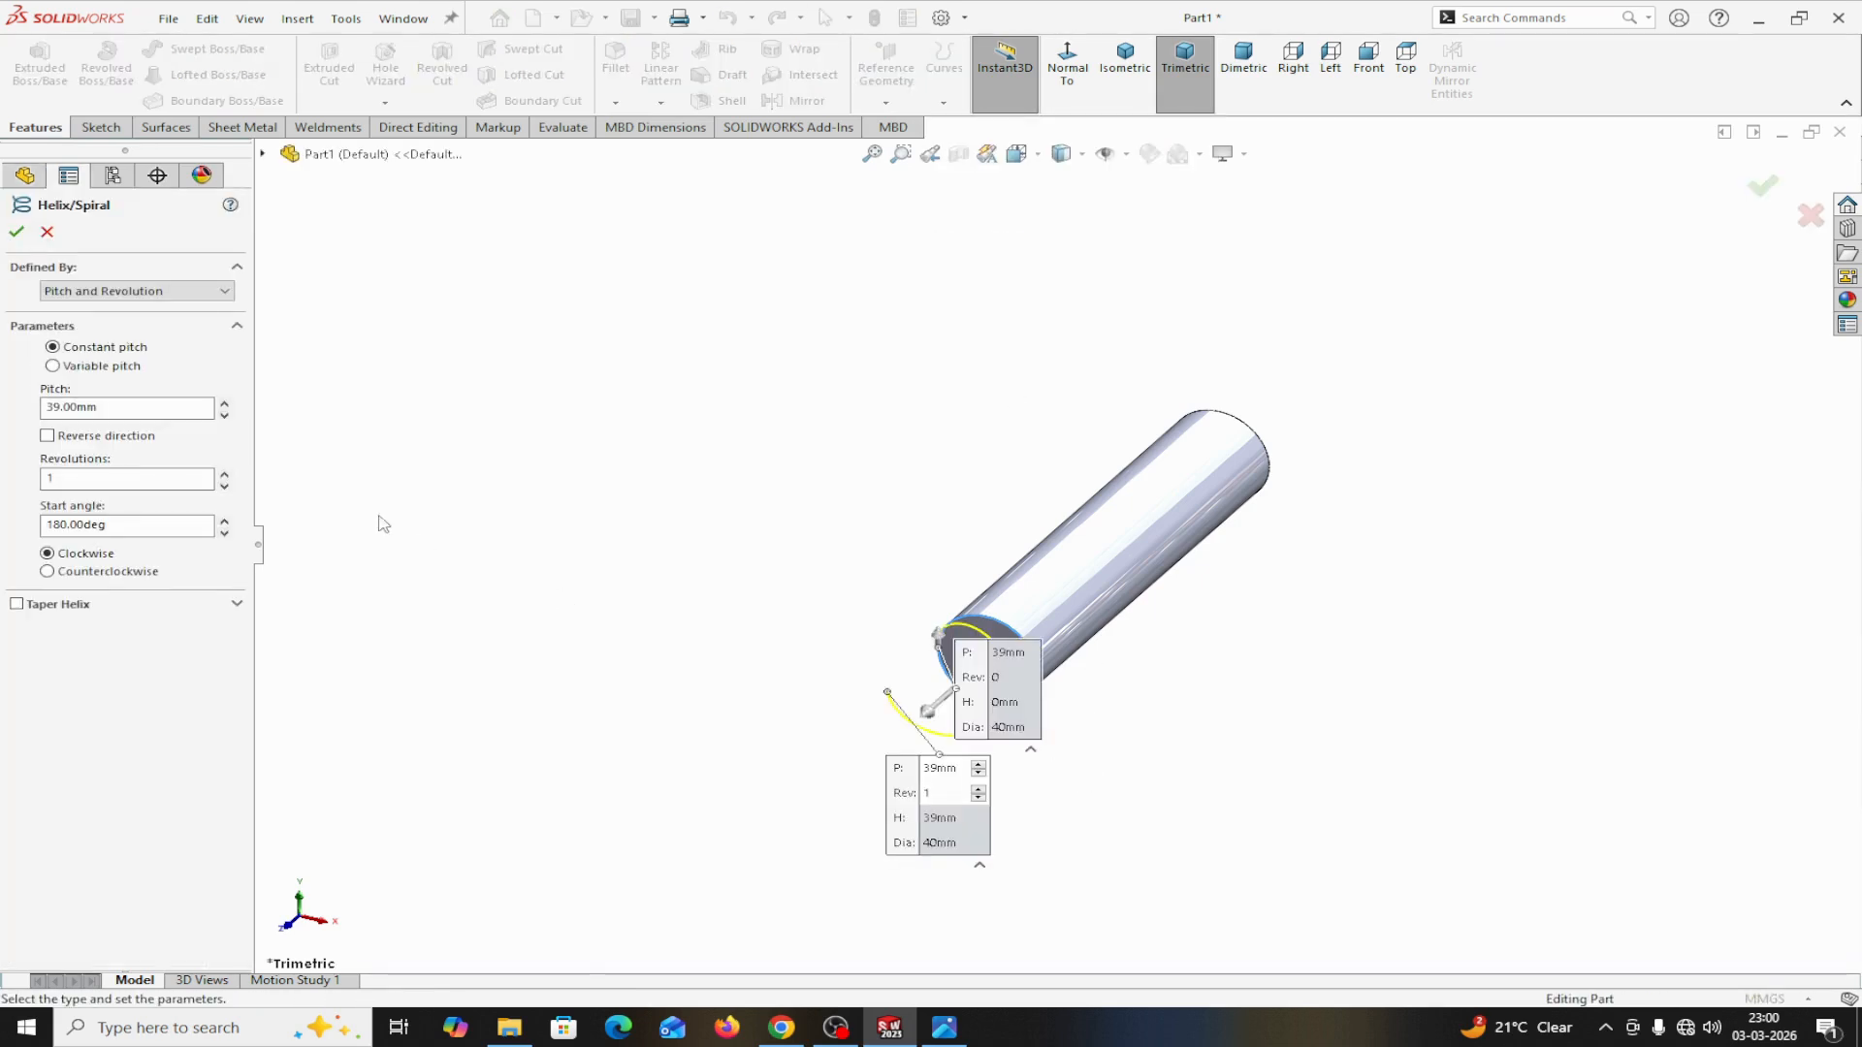
left_click(150, 292)
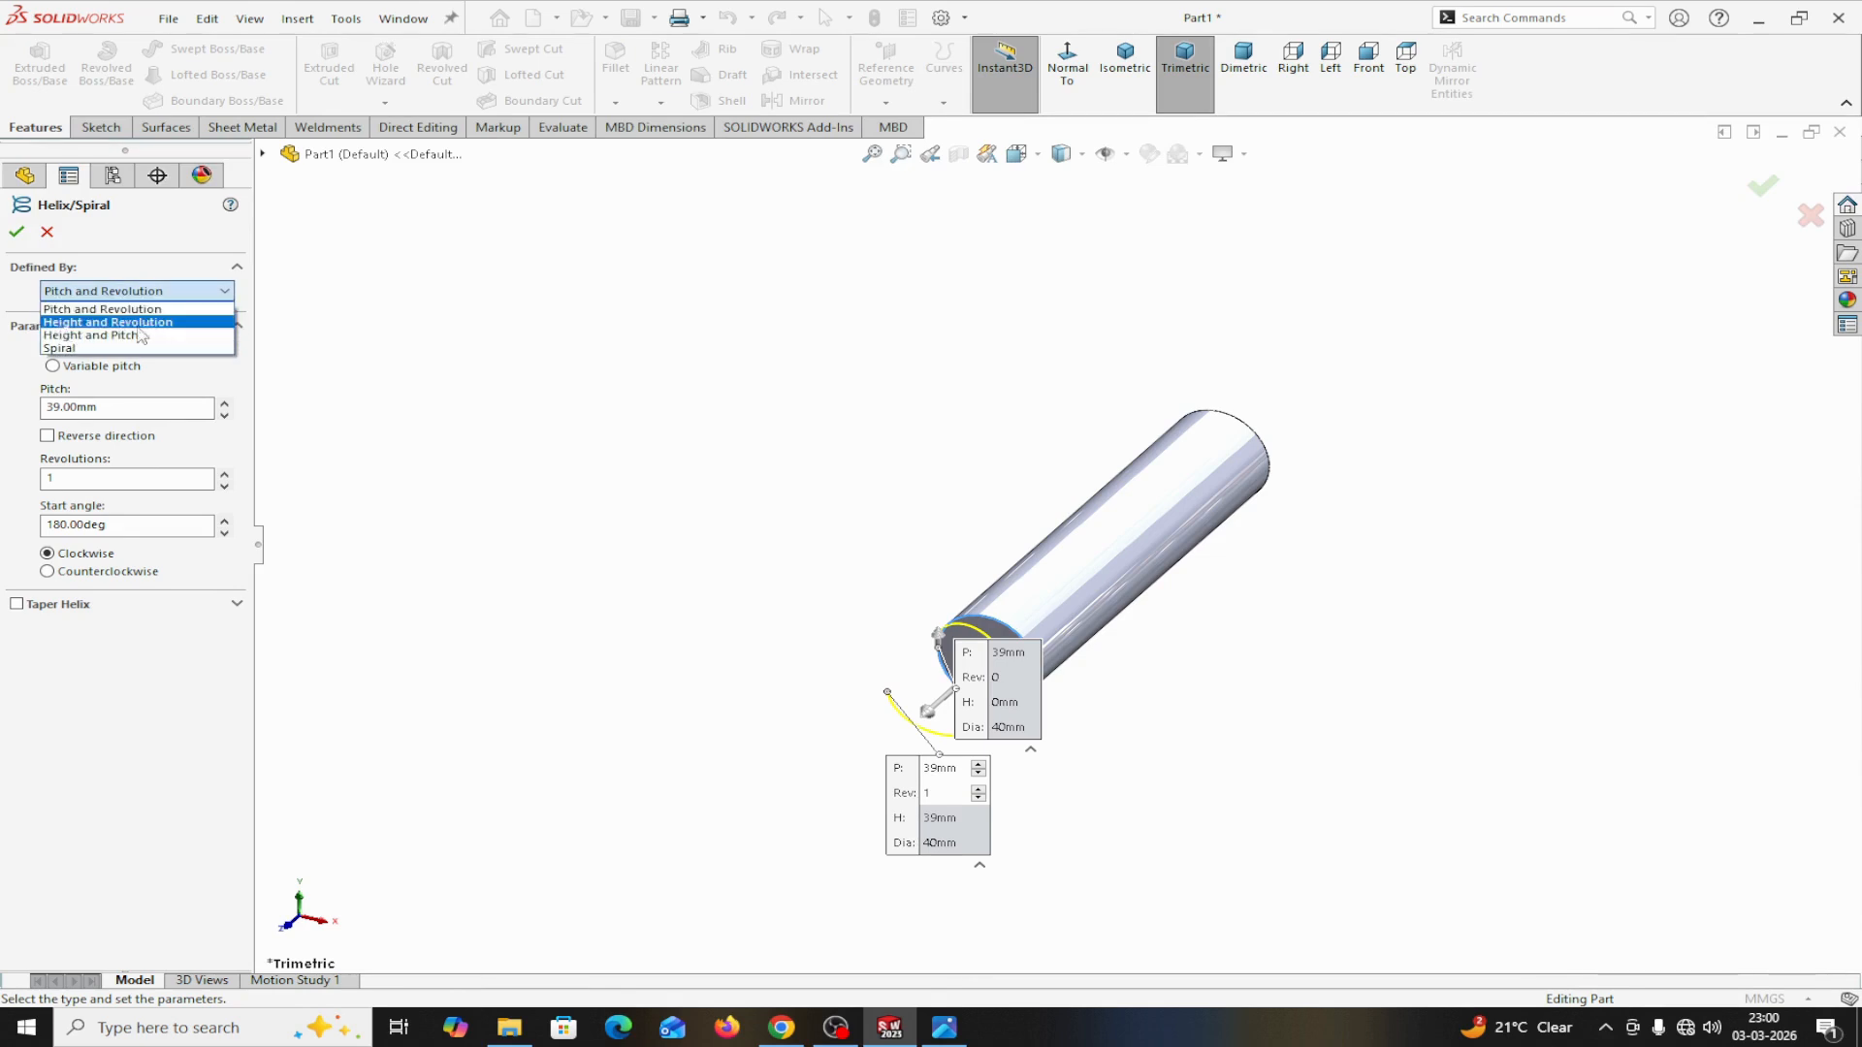
left_click(70, 323)
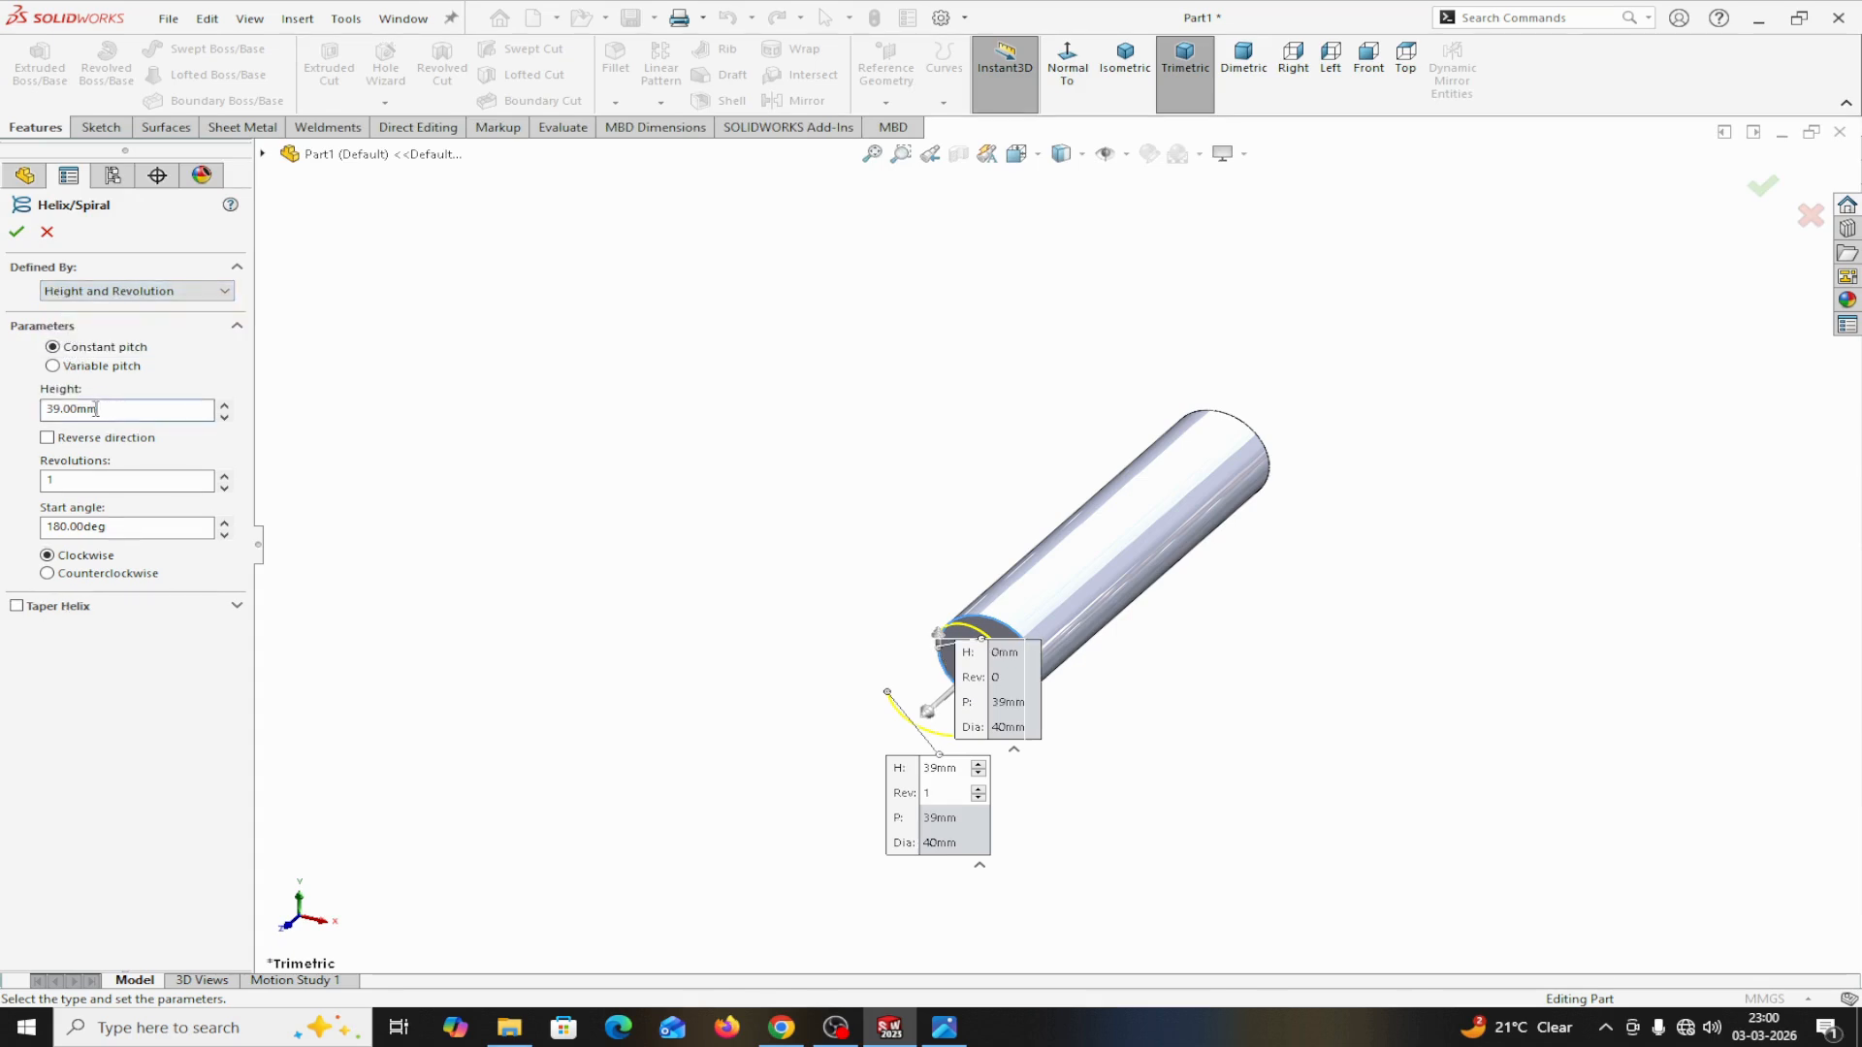
left_click_drag(100, 409, 24, 415)
type("180")
key("Tab")
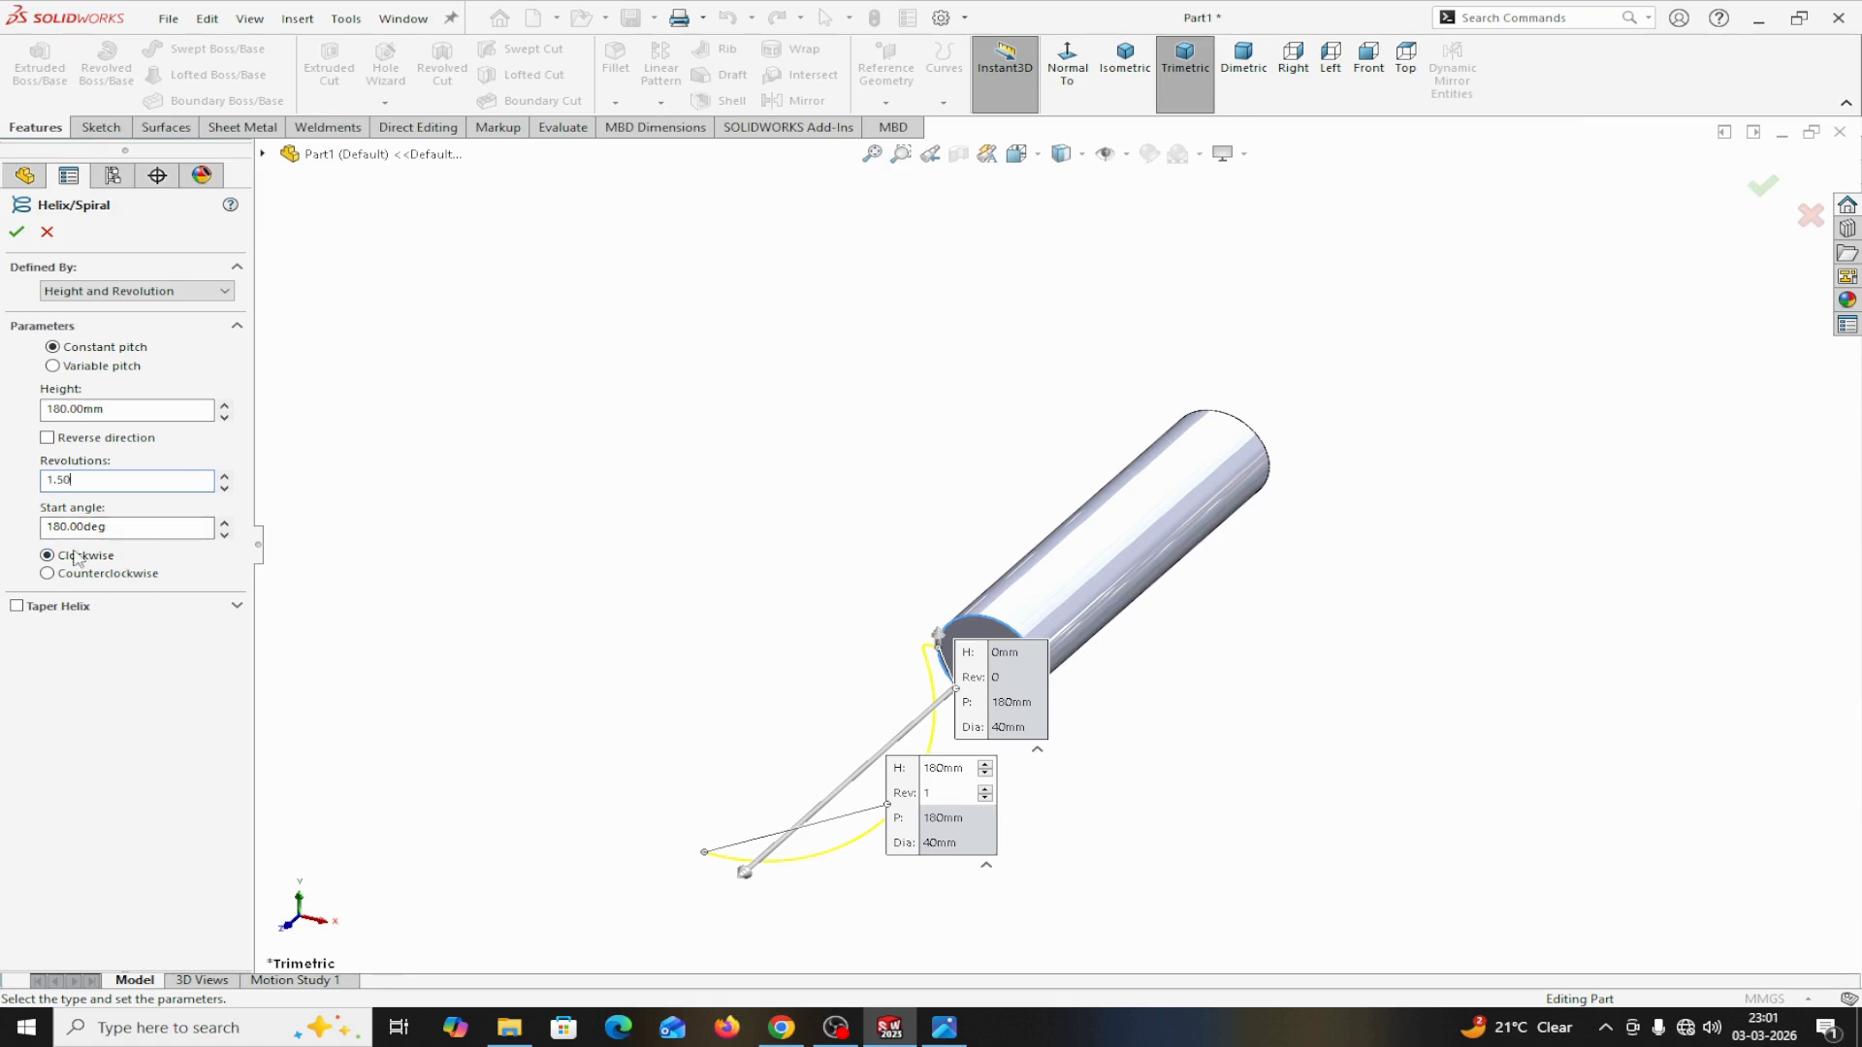
Step: Set the helix's start angle to 90 degrees
left_click_drag(114, 526, 64, 527)
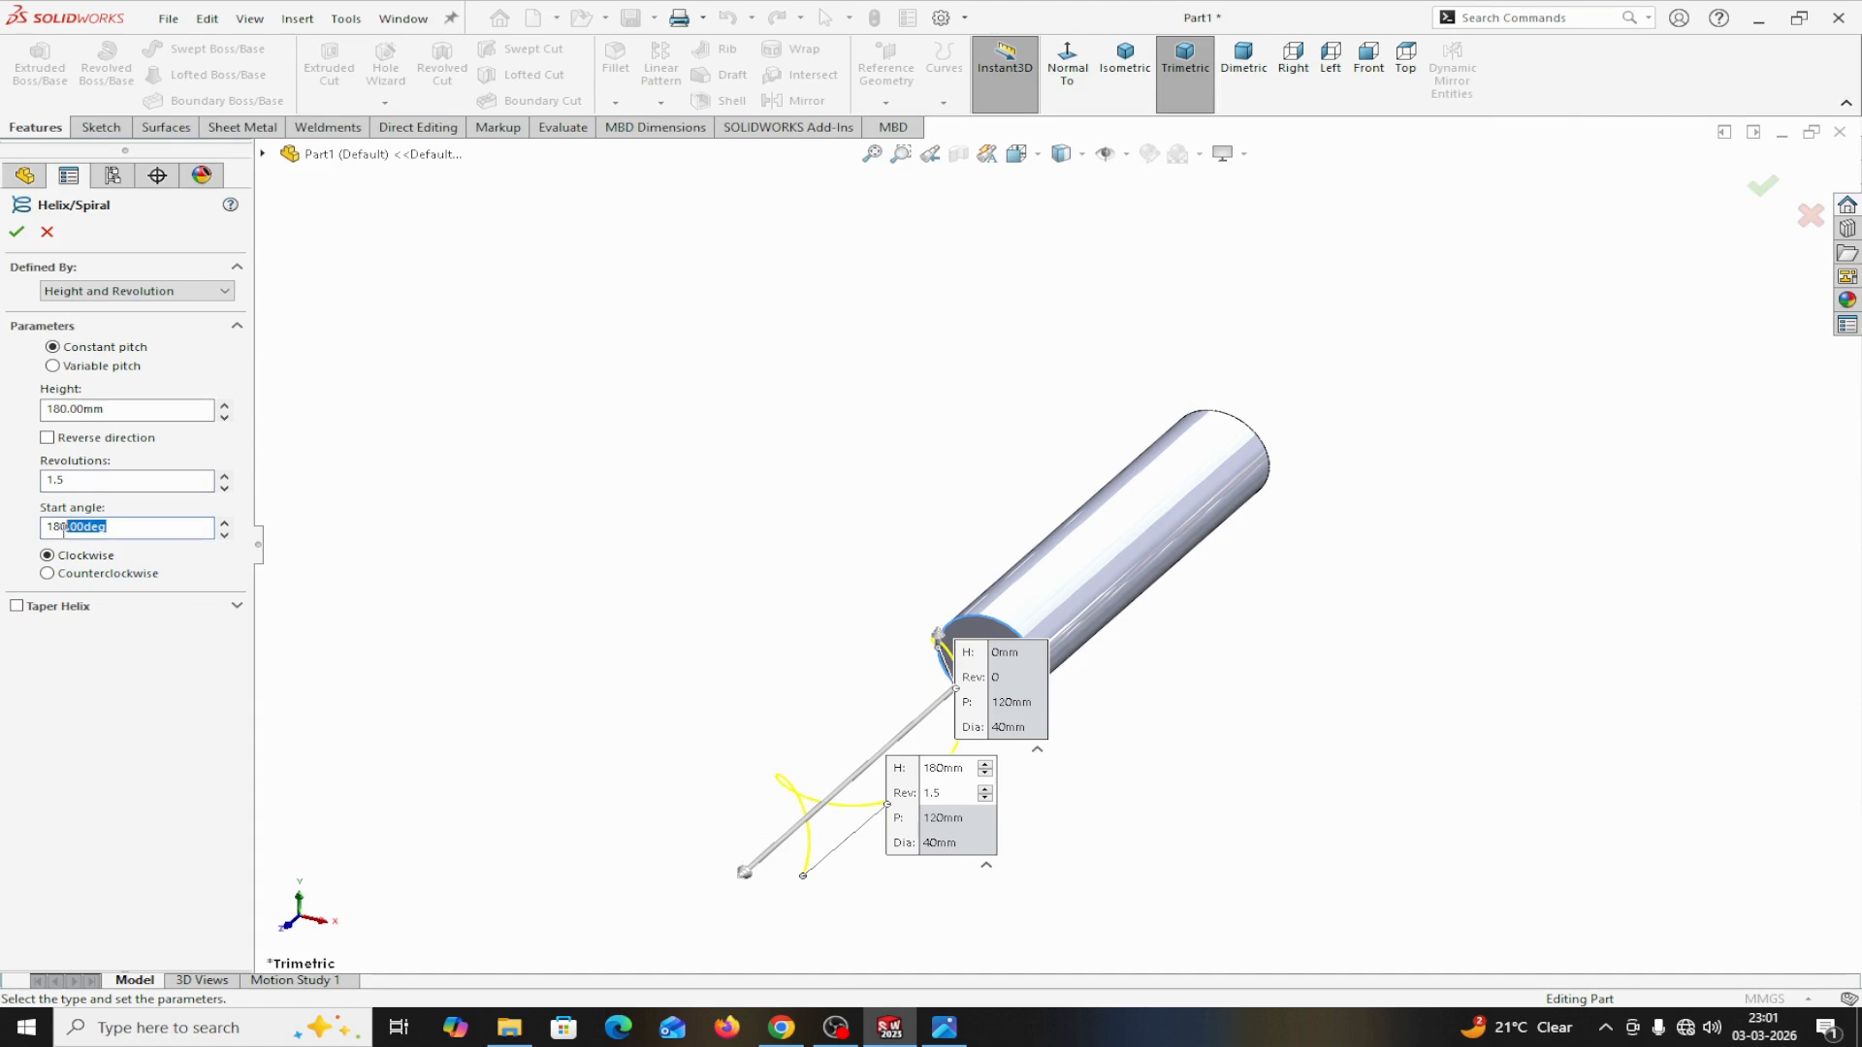
type("90")
key("Return")
scroll(1219, 711, "up", 3)
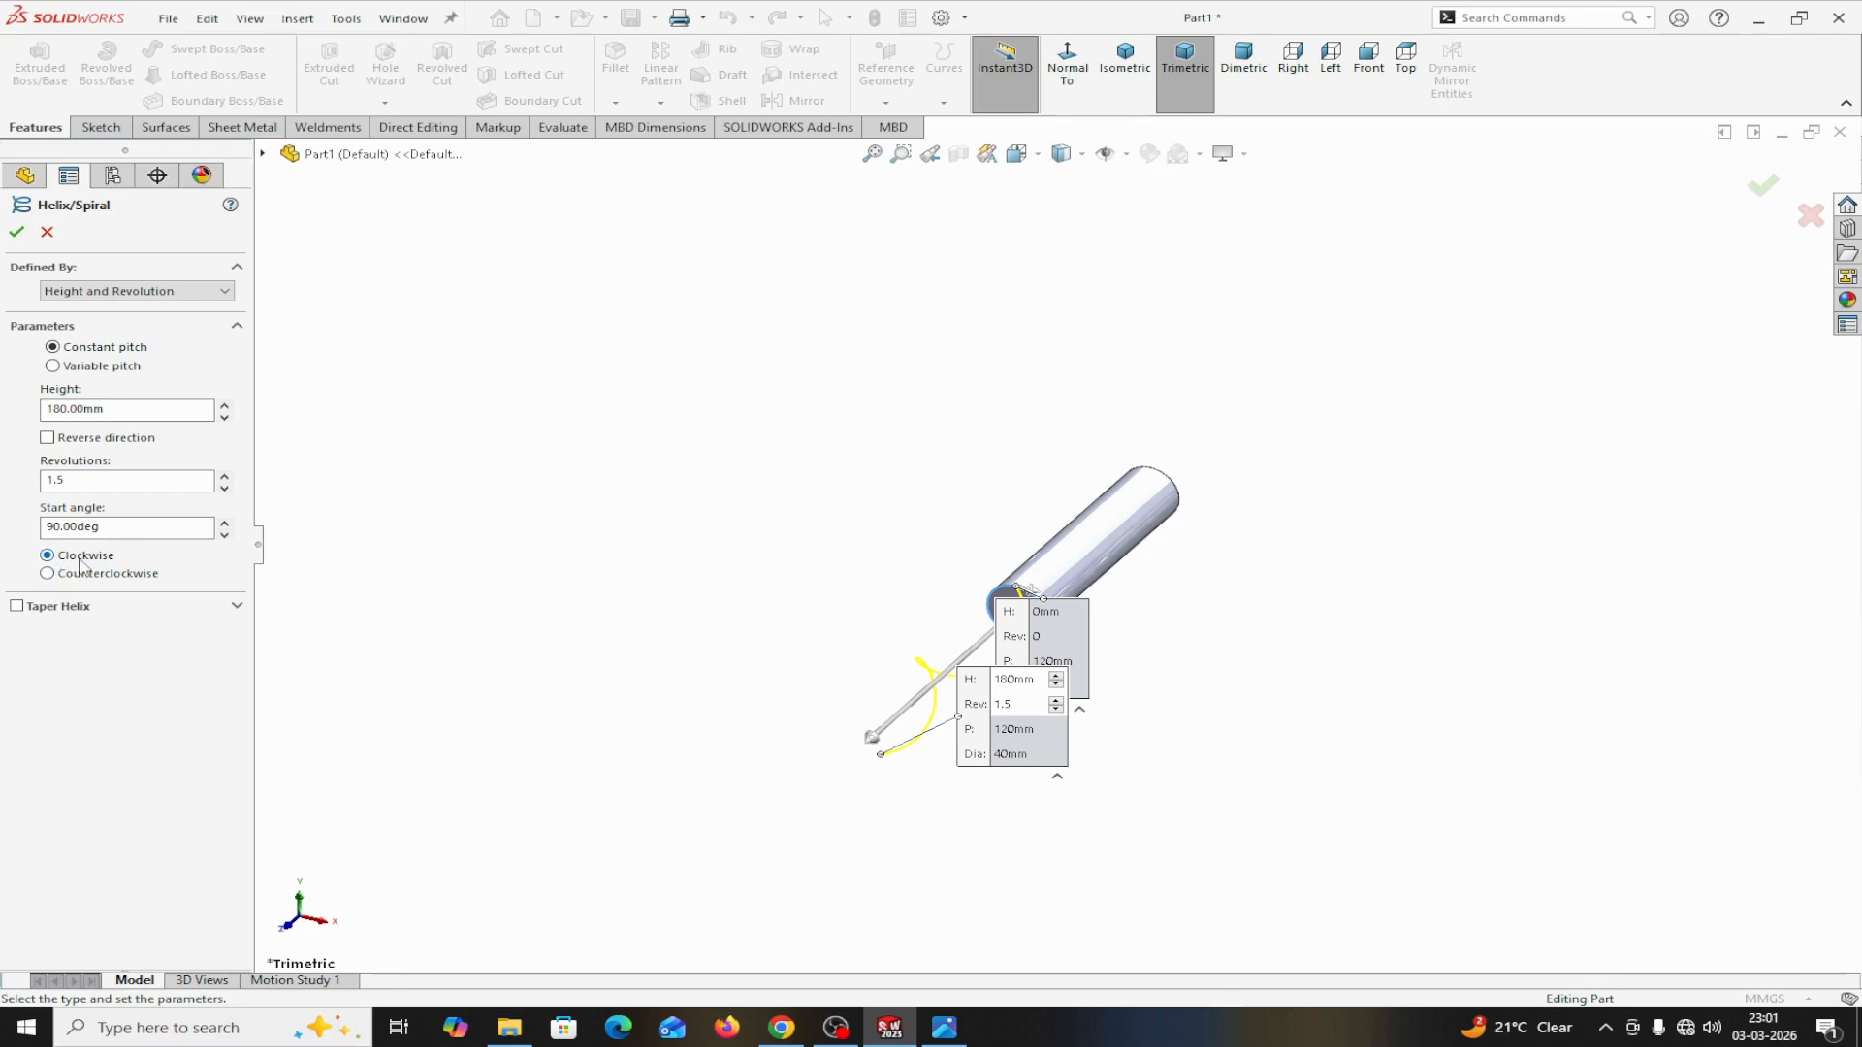
Step: Try a start angle of 135 degrees on the helix and set it back to 90 degrees
left_click_drag(1072, 645, 1482, 687)
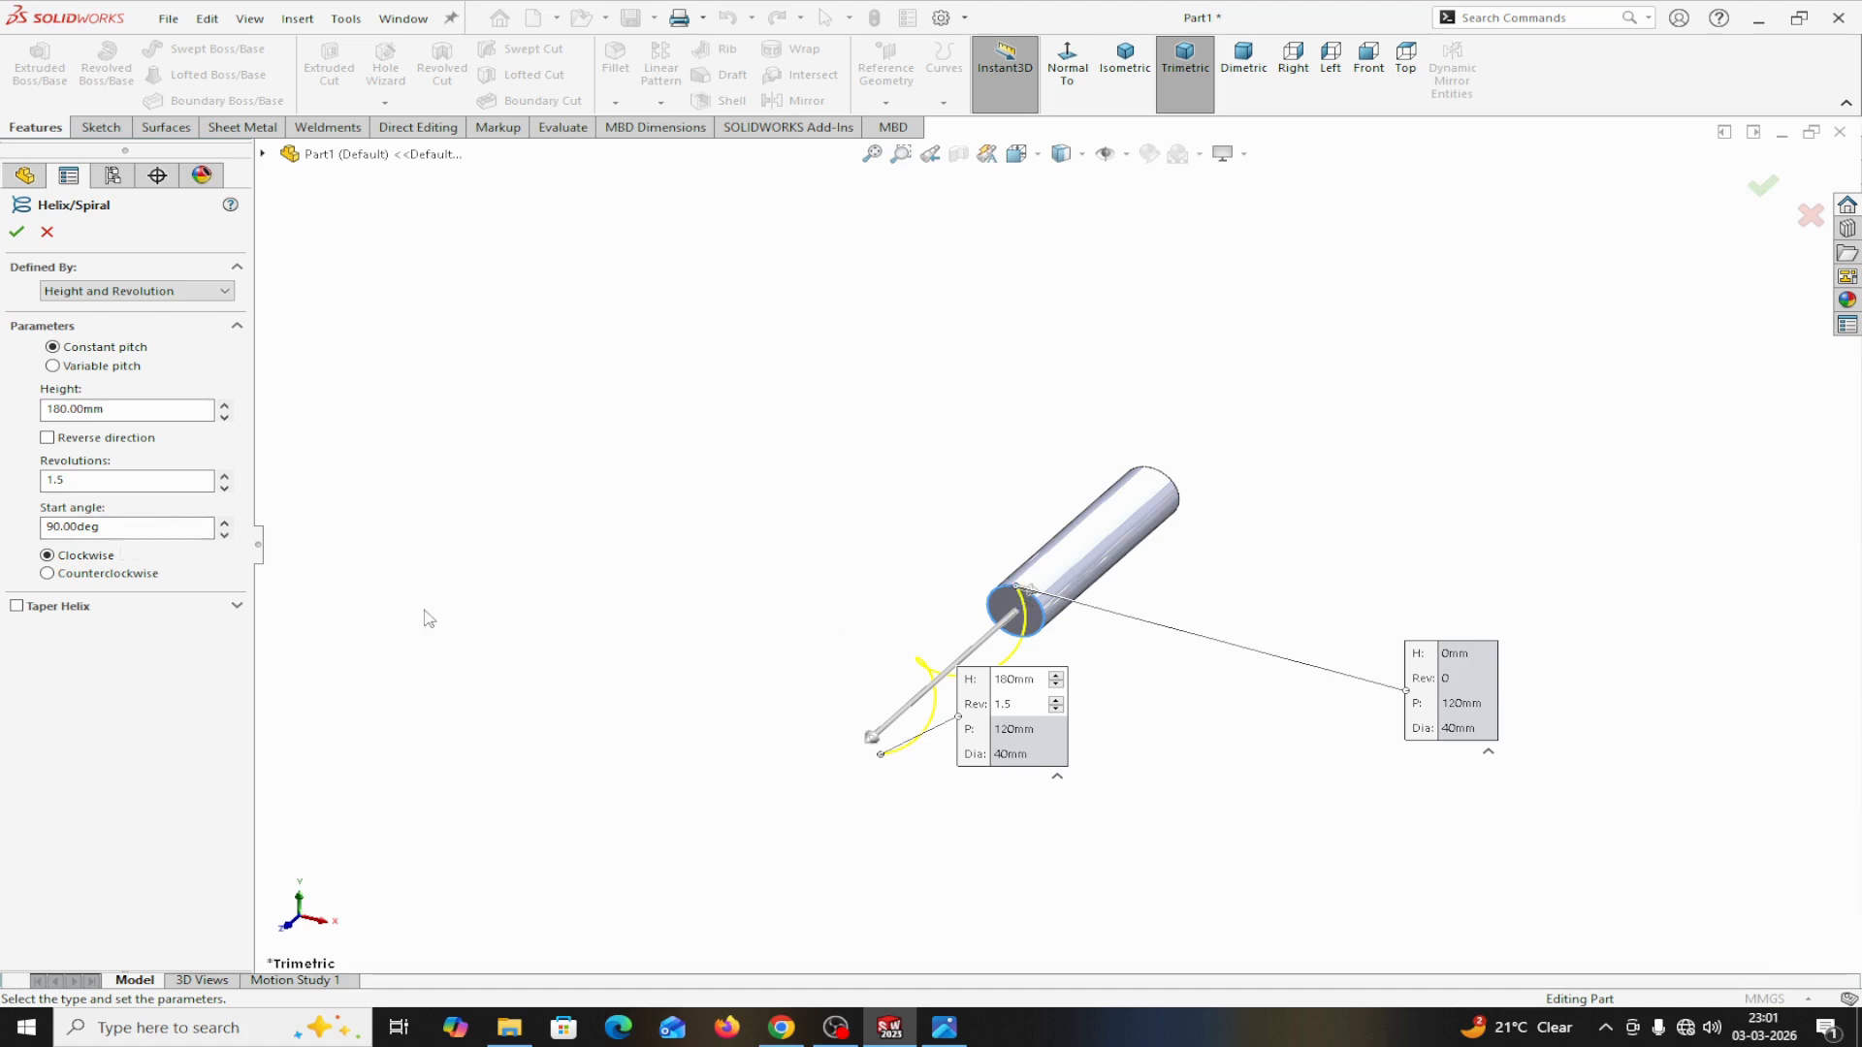
left_click_drag(100, 527, 17, 535)
type("135")
key("Return")
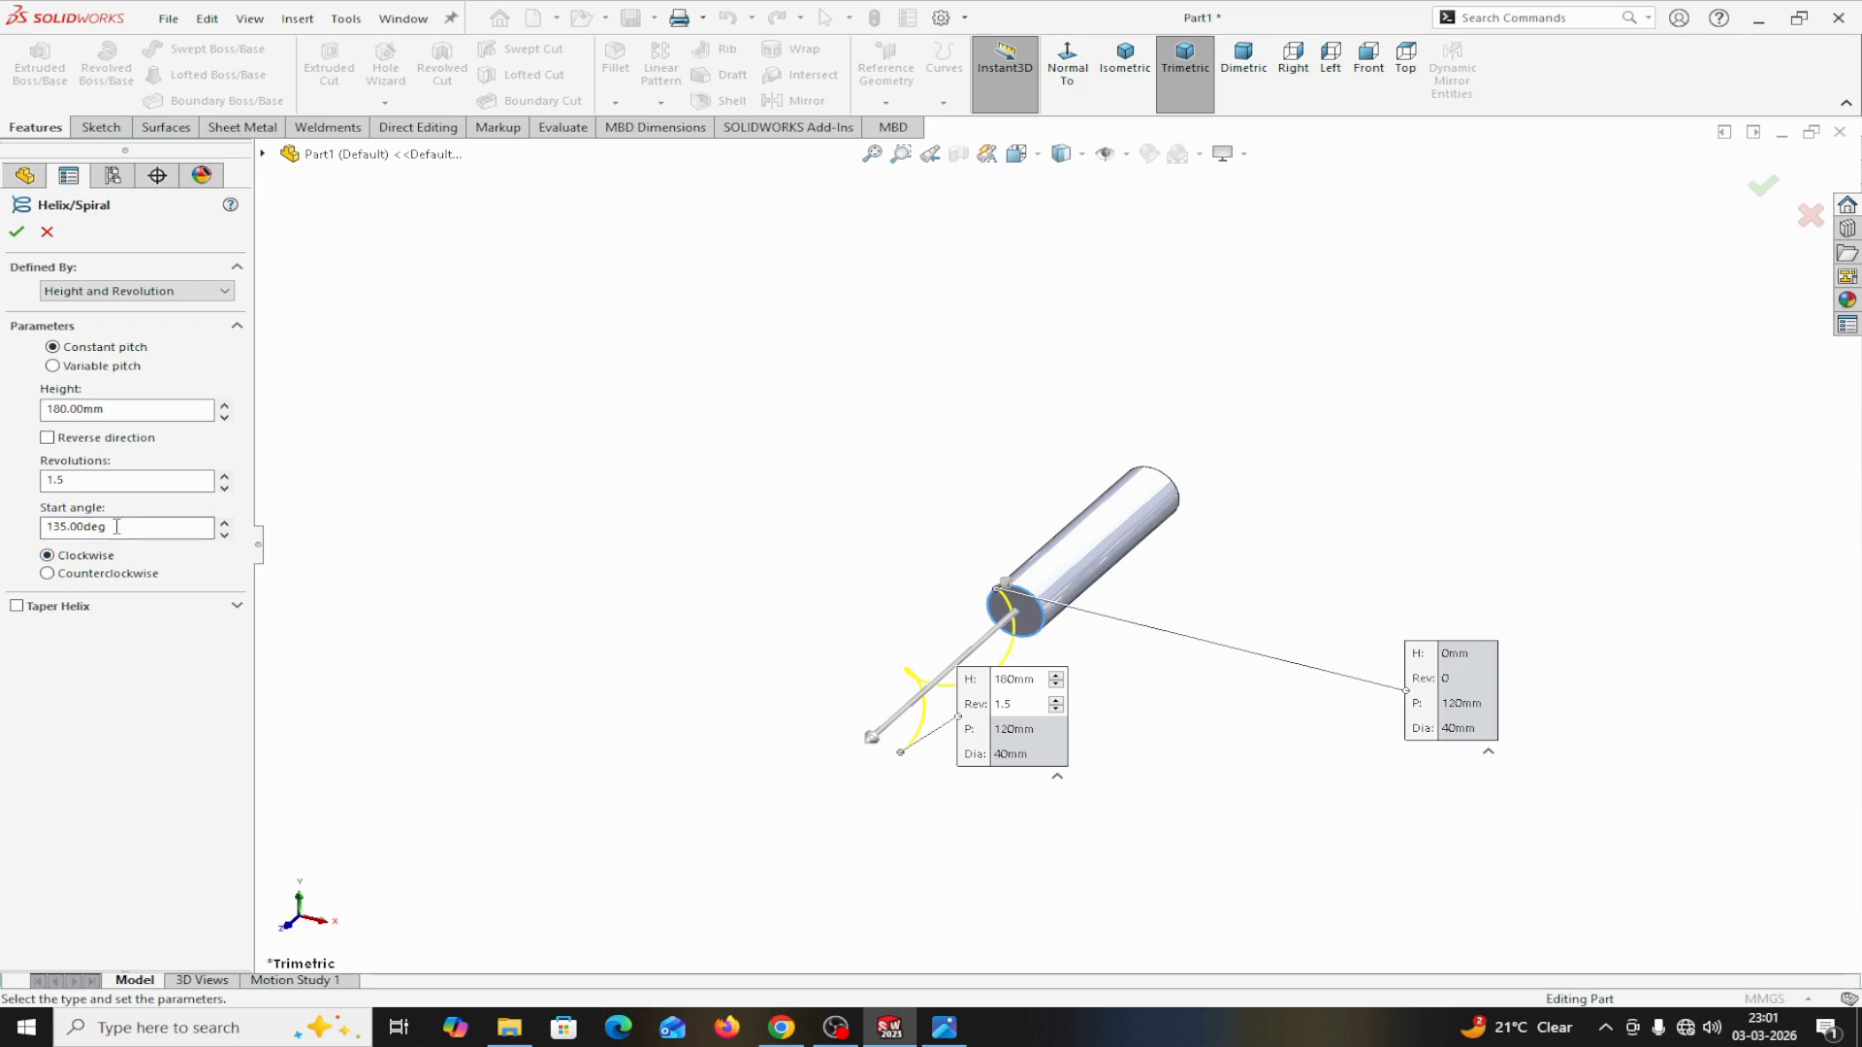
left_click_drag(103, 528, 30, 530)
type("90")
key("Return")
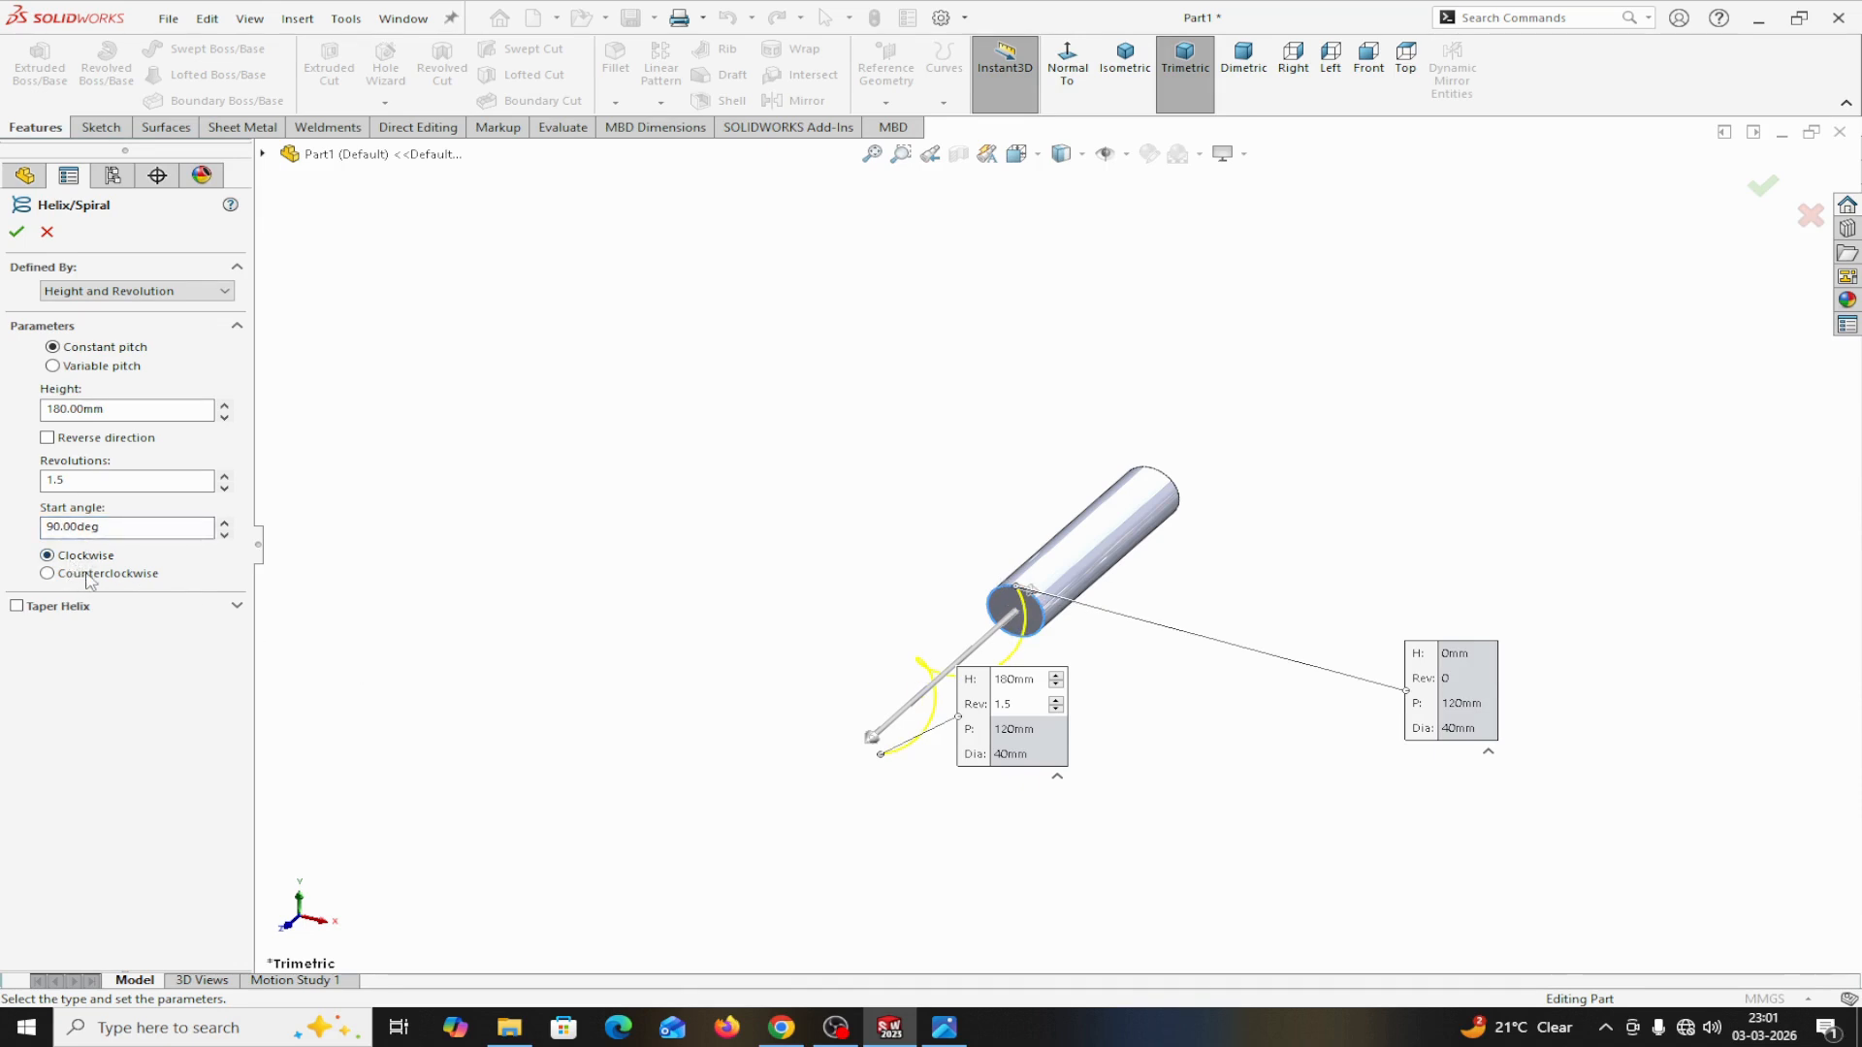
Step: Compare the helix's counterclockwise option, keep it clockwise, and reverse its direction along the cylinder before accepting it
left_click(48, 573)
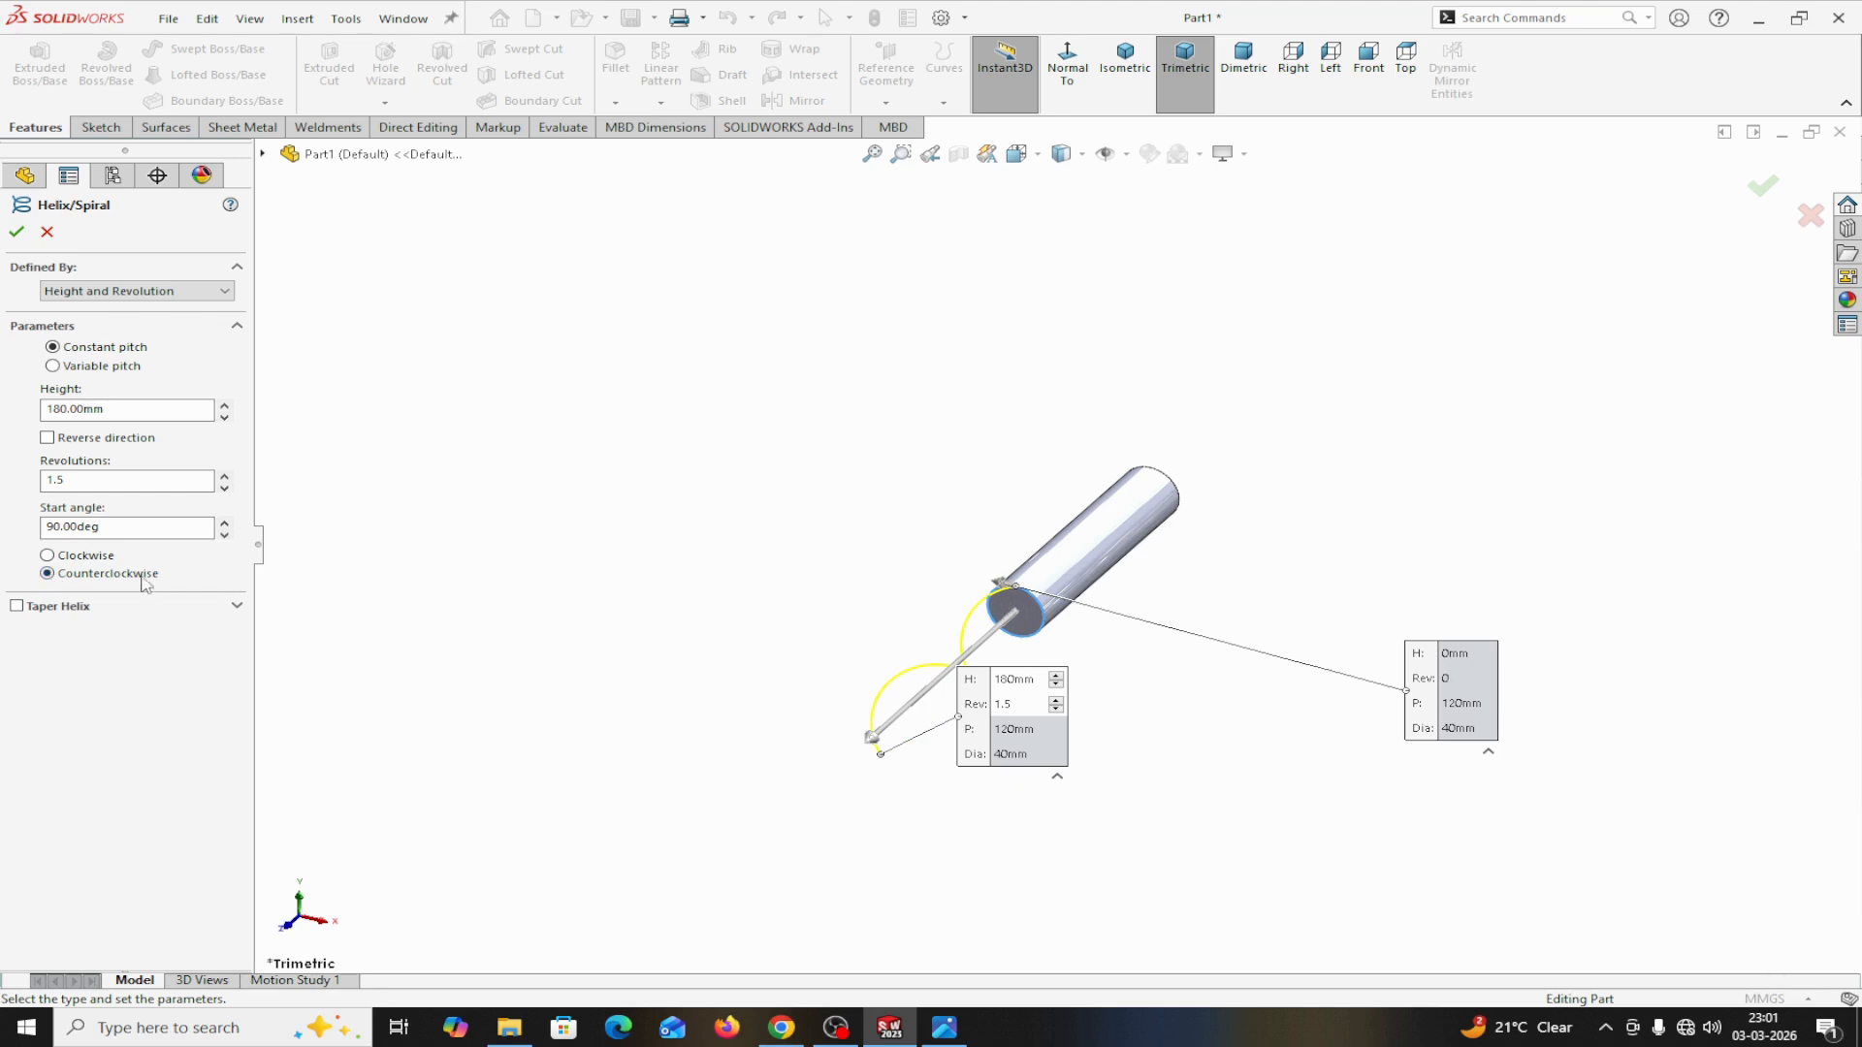
left_click(47, 557)
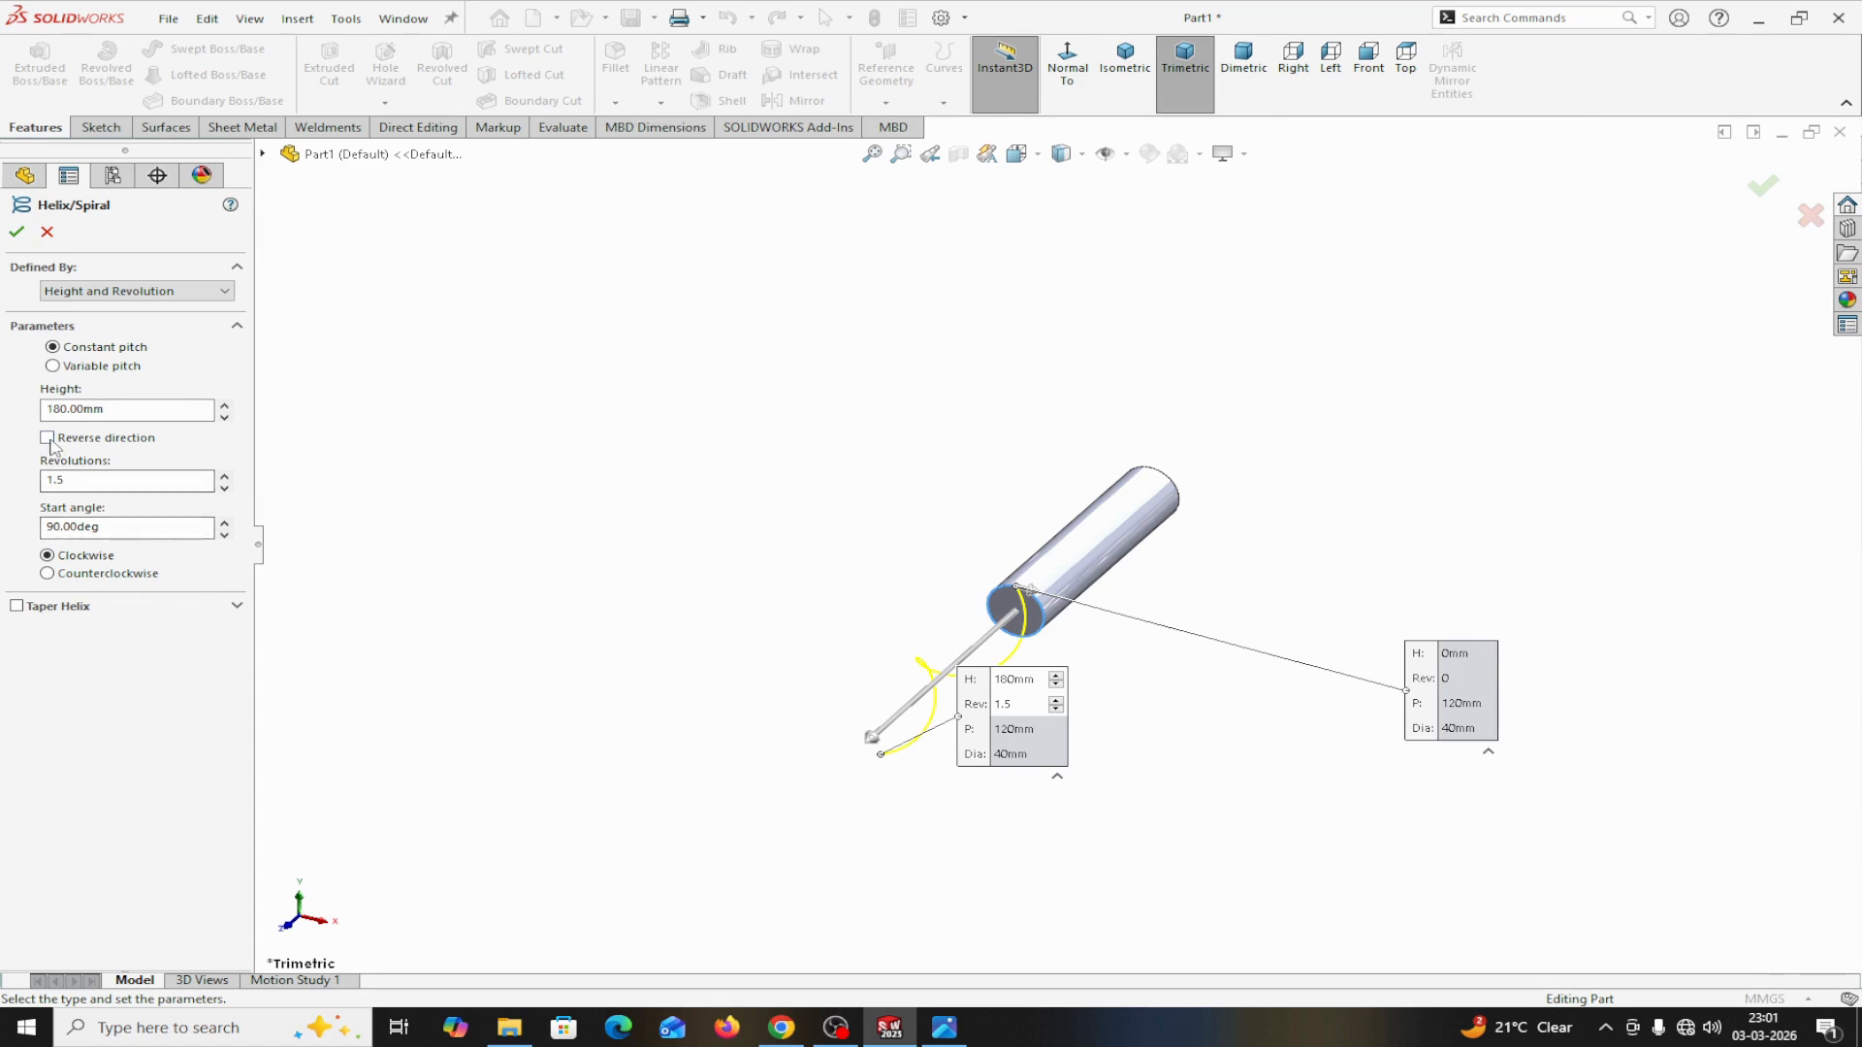
left_click(46, 439)
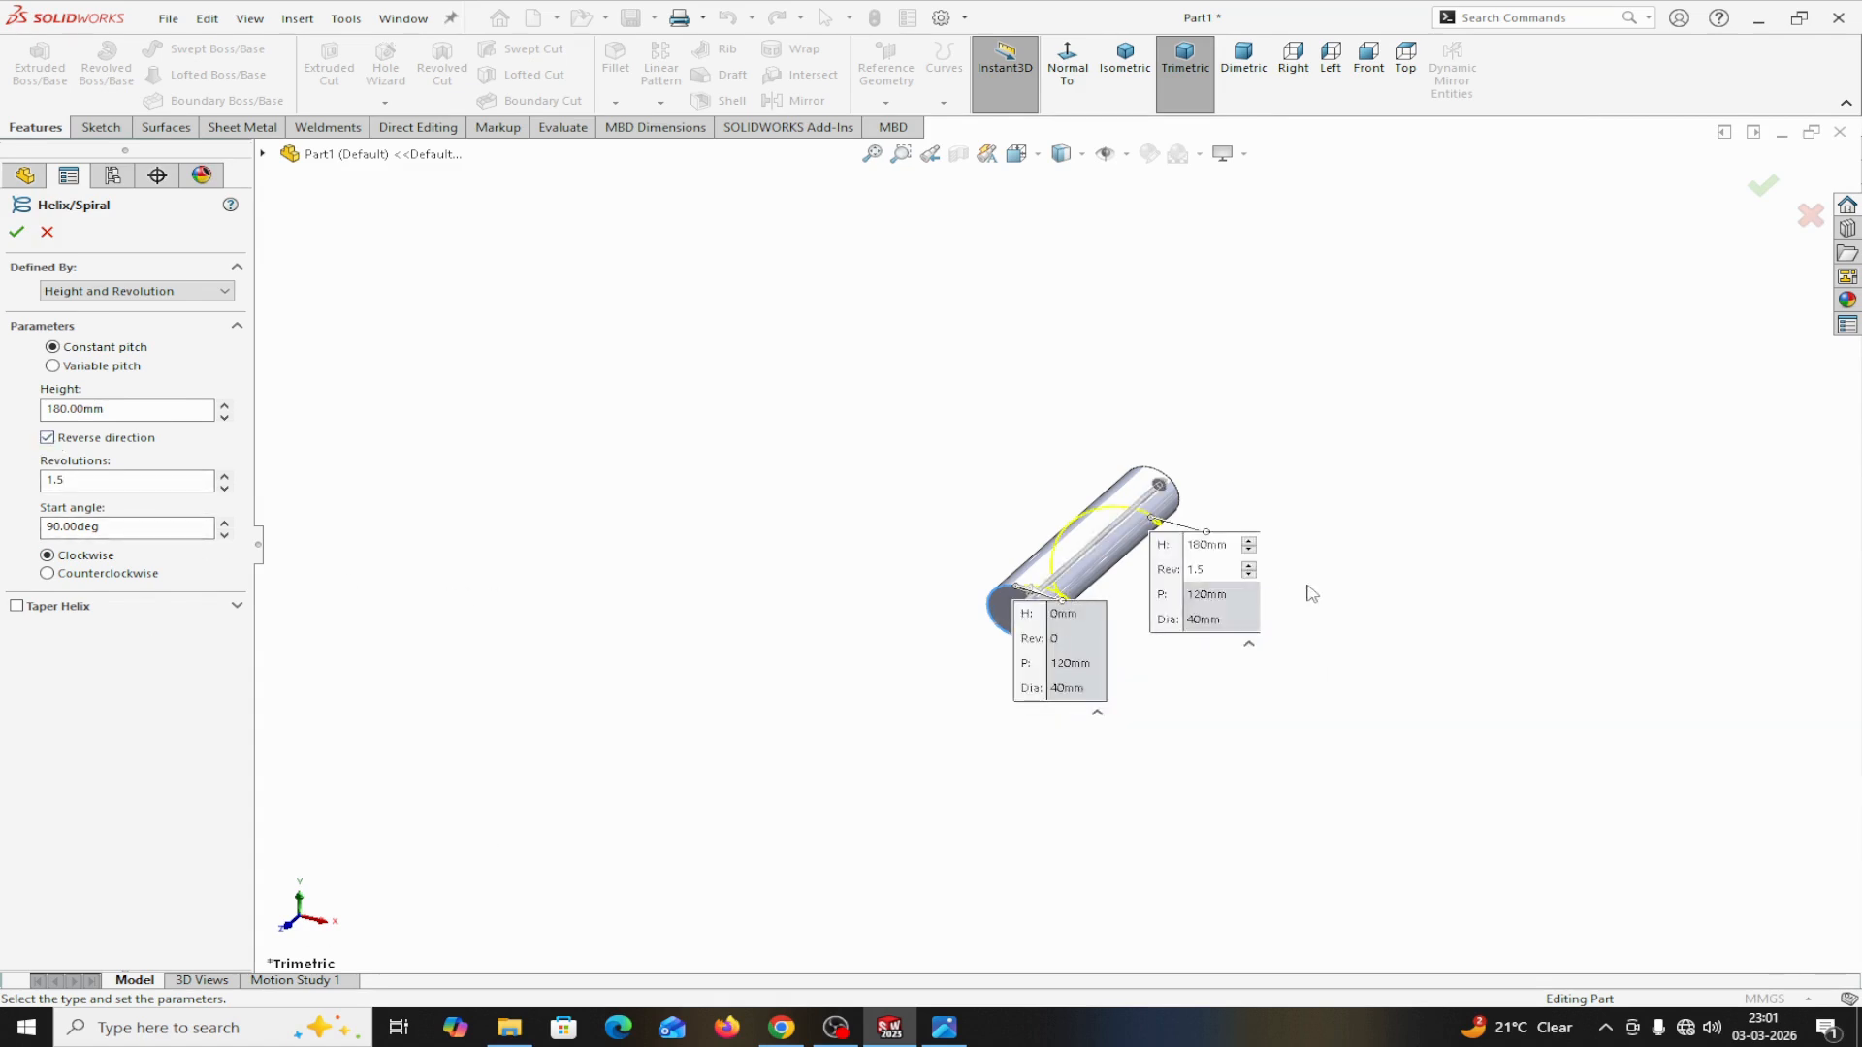
left_click(16, 230)
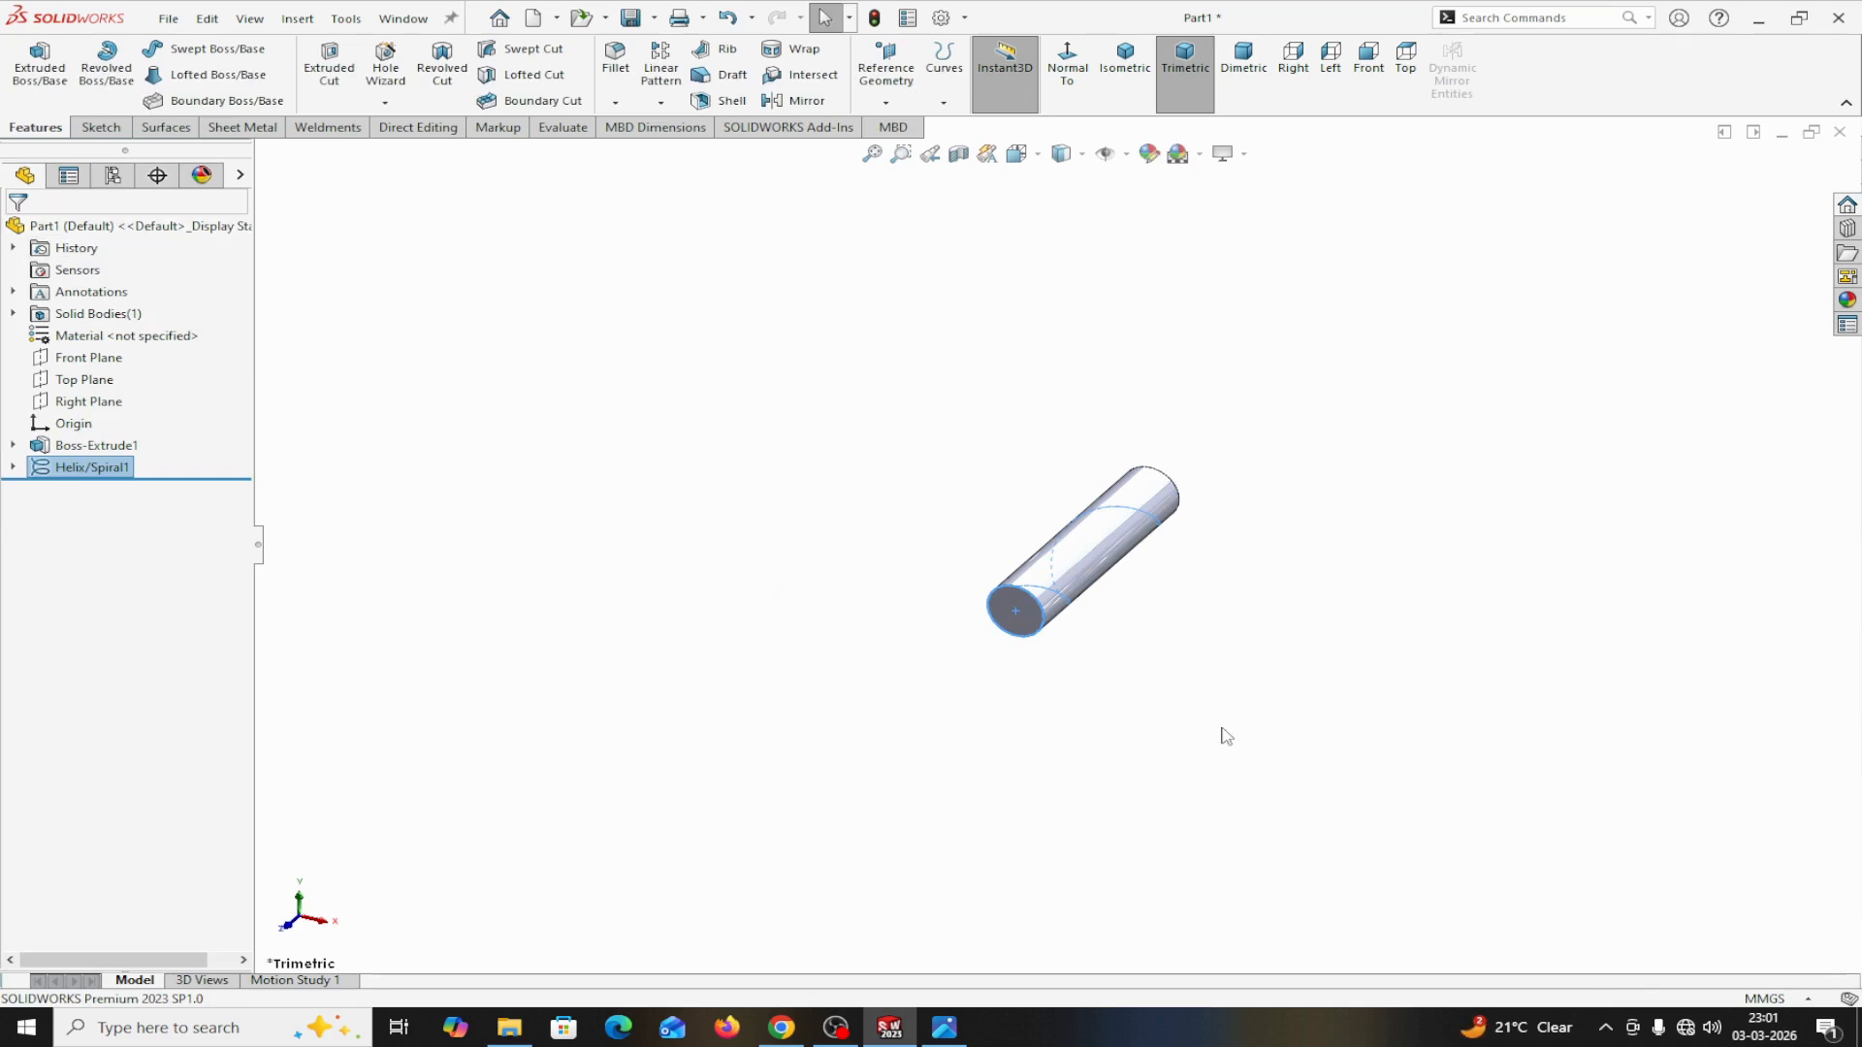
Step: Start a sketch on the cylinder's front end face and draw a four-sided inscribed-circle polygon, sides about 24 mm, over the face's upper edge
scroll(1207, 712, "down", 3)
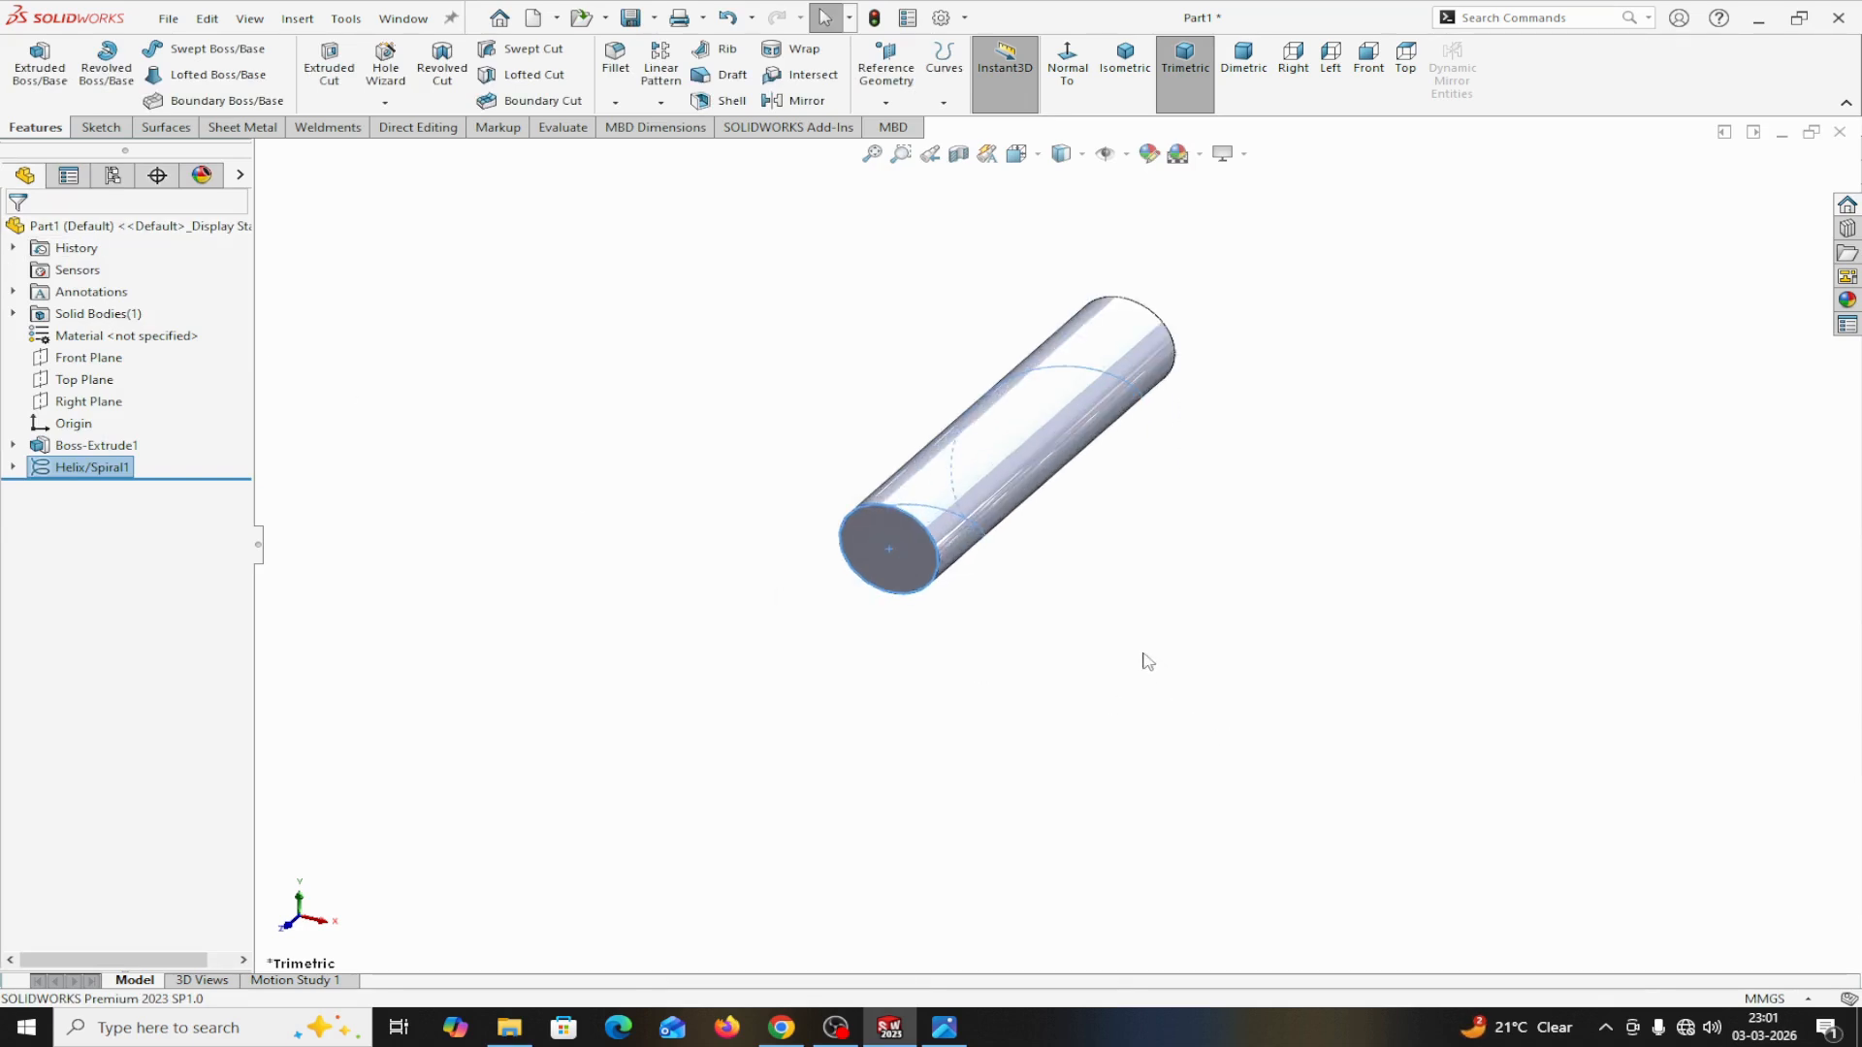
left_click(866, 536)
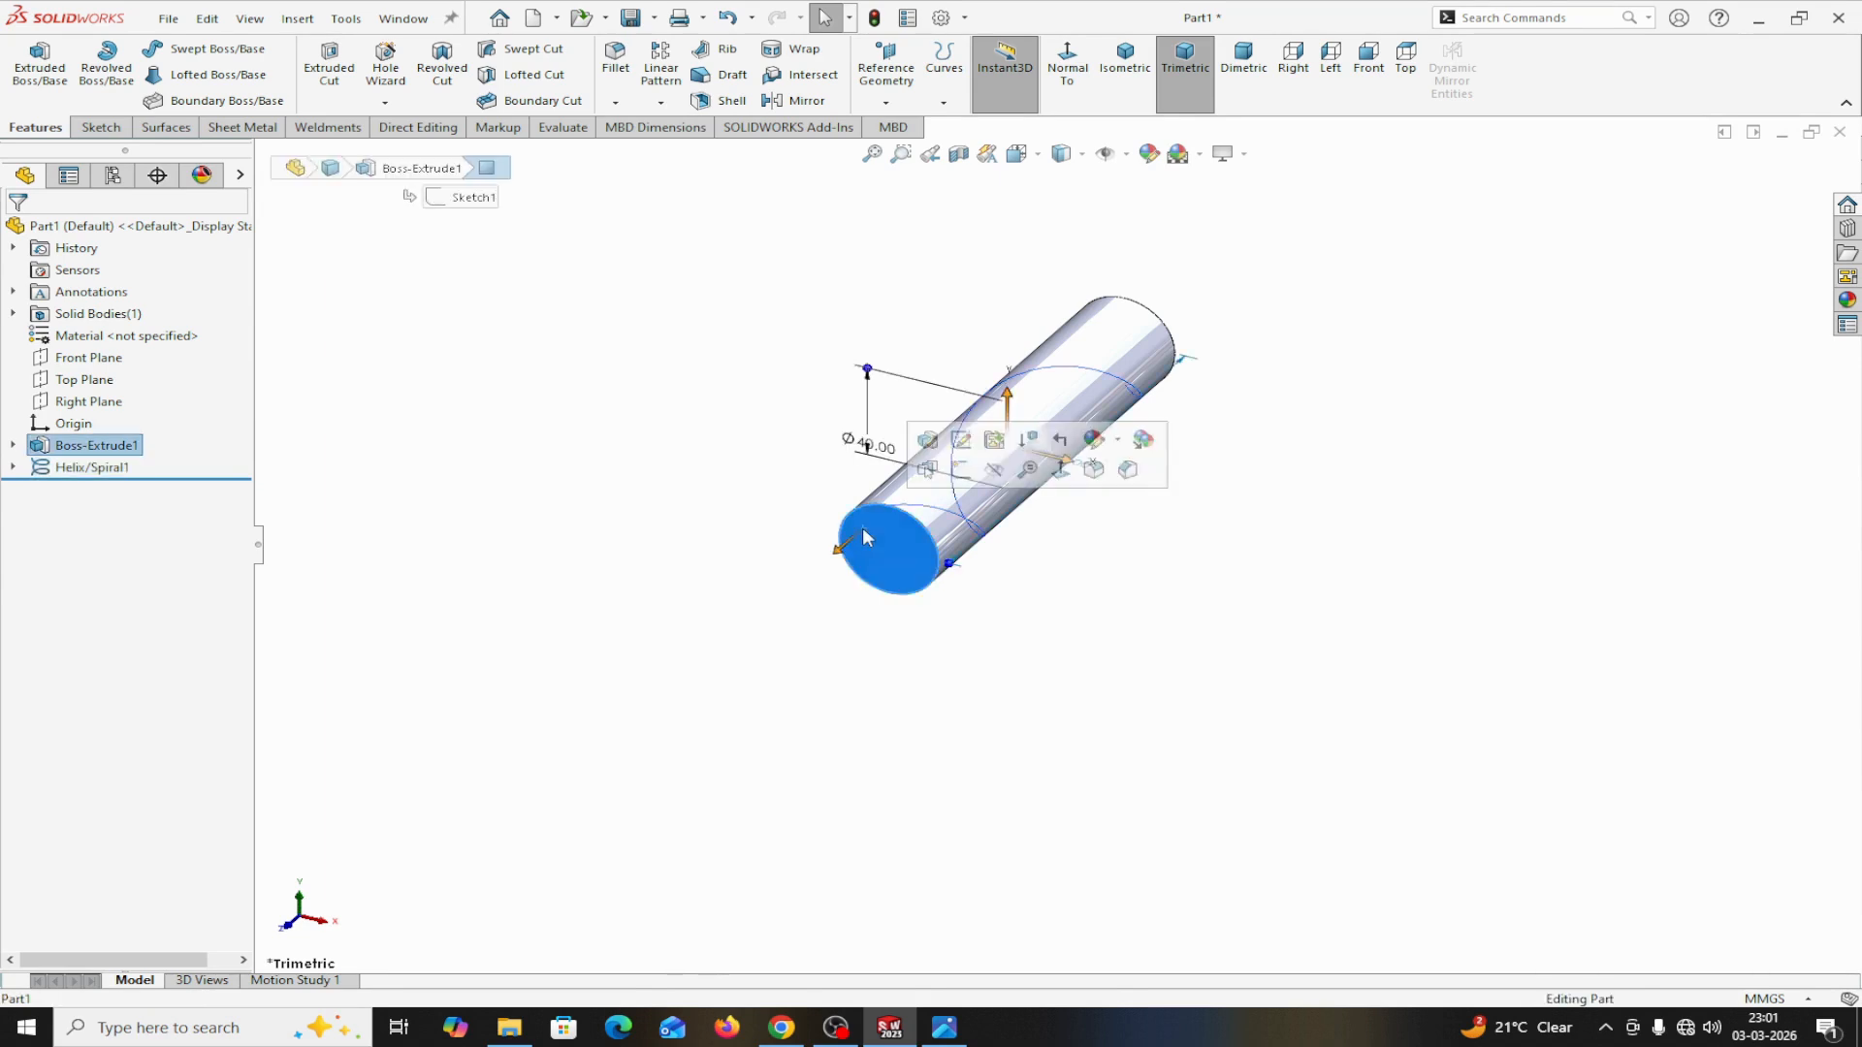
left_click(972, 477)
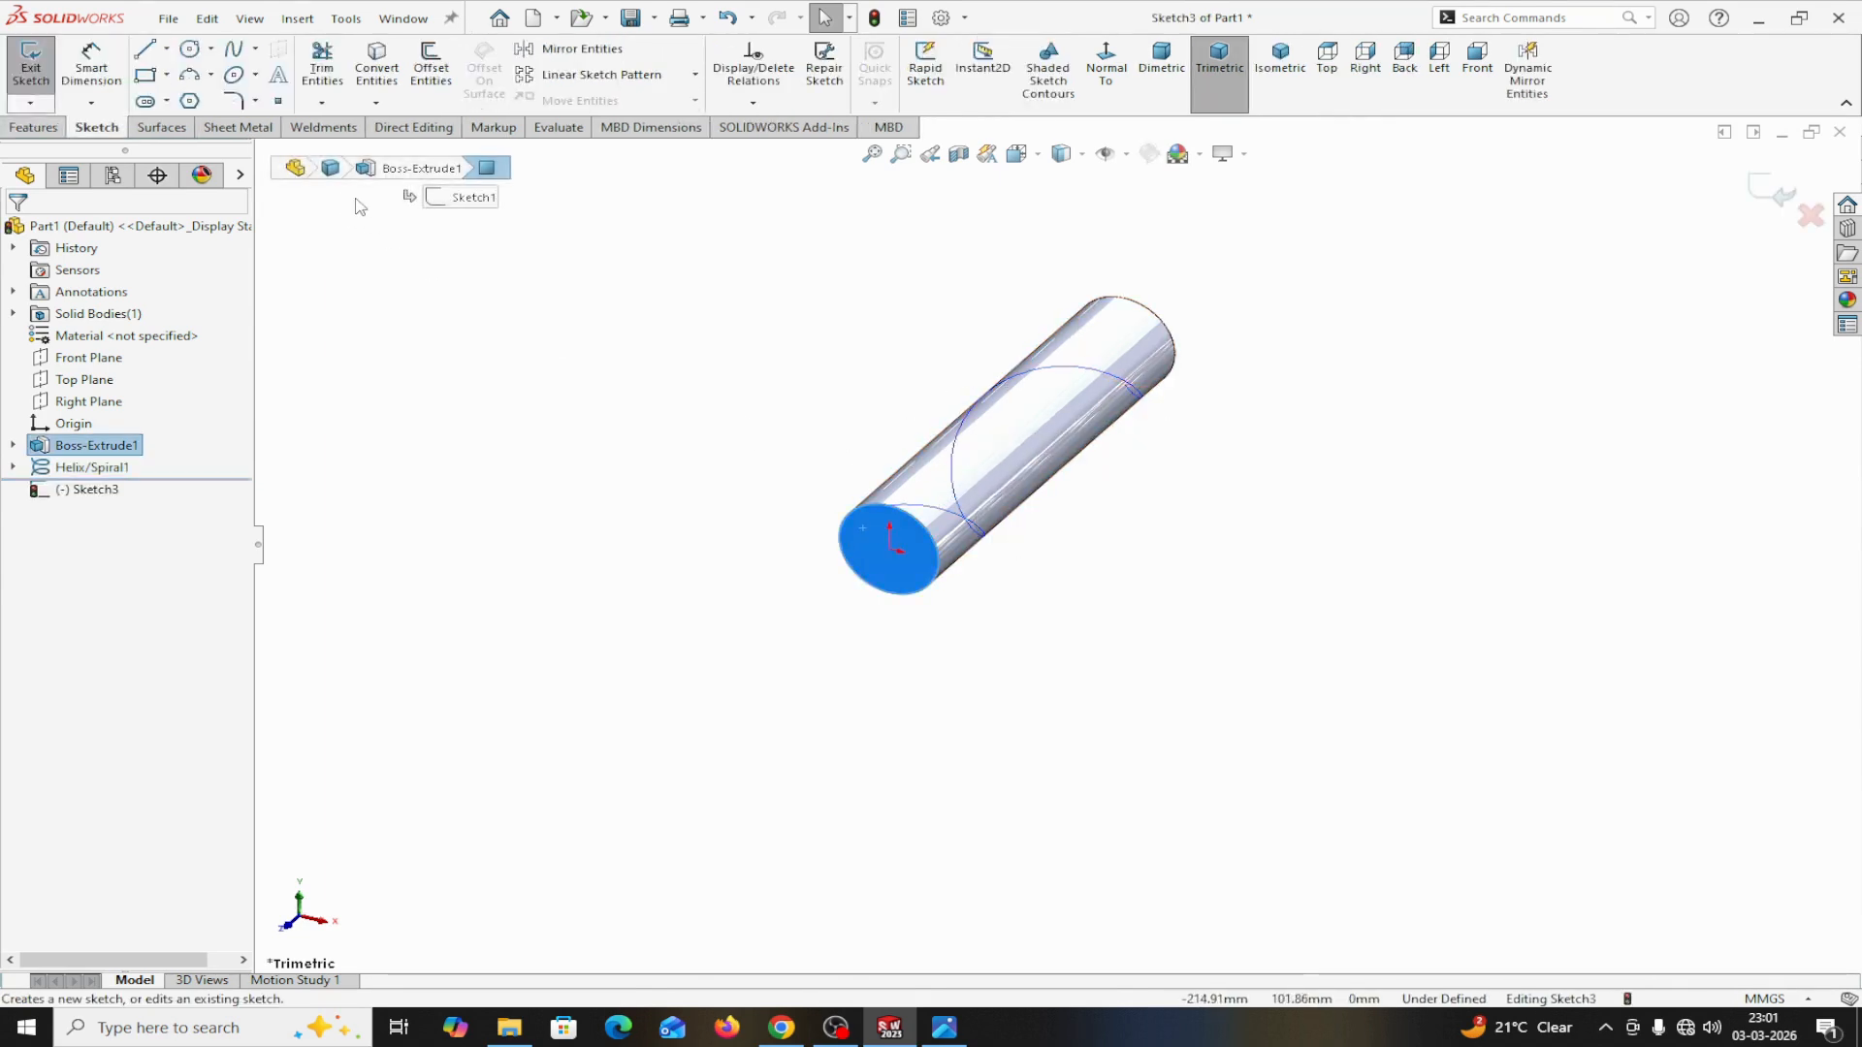
left_click(190, 104)
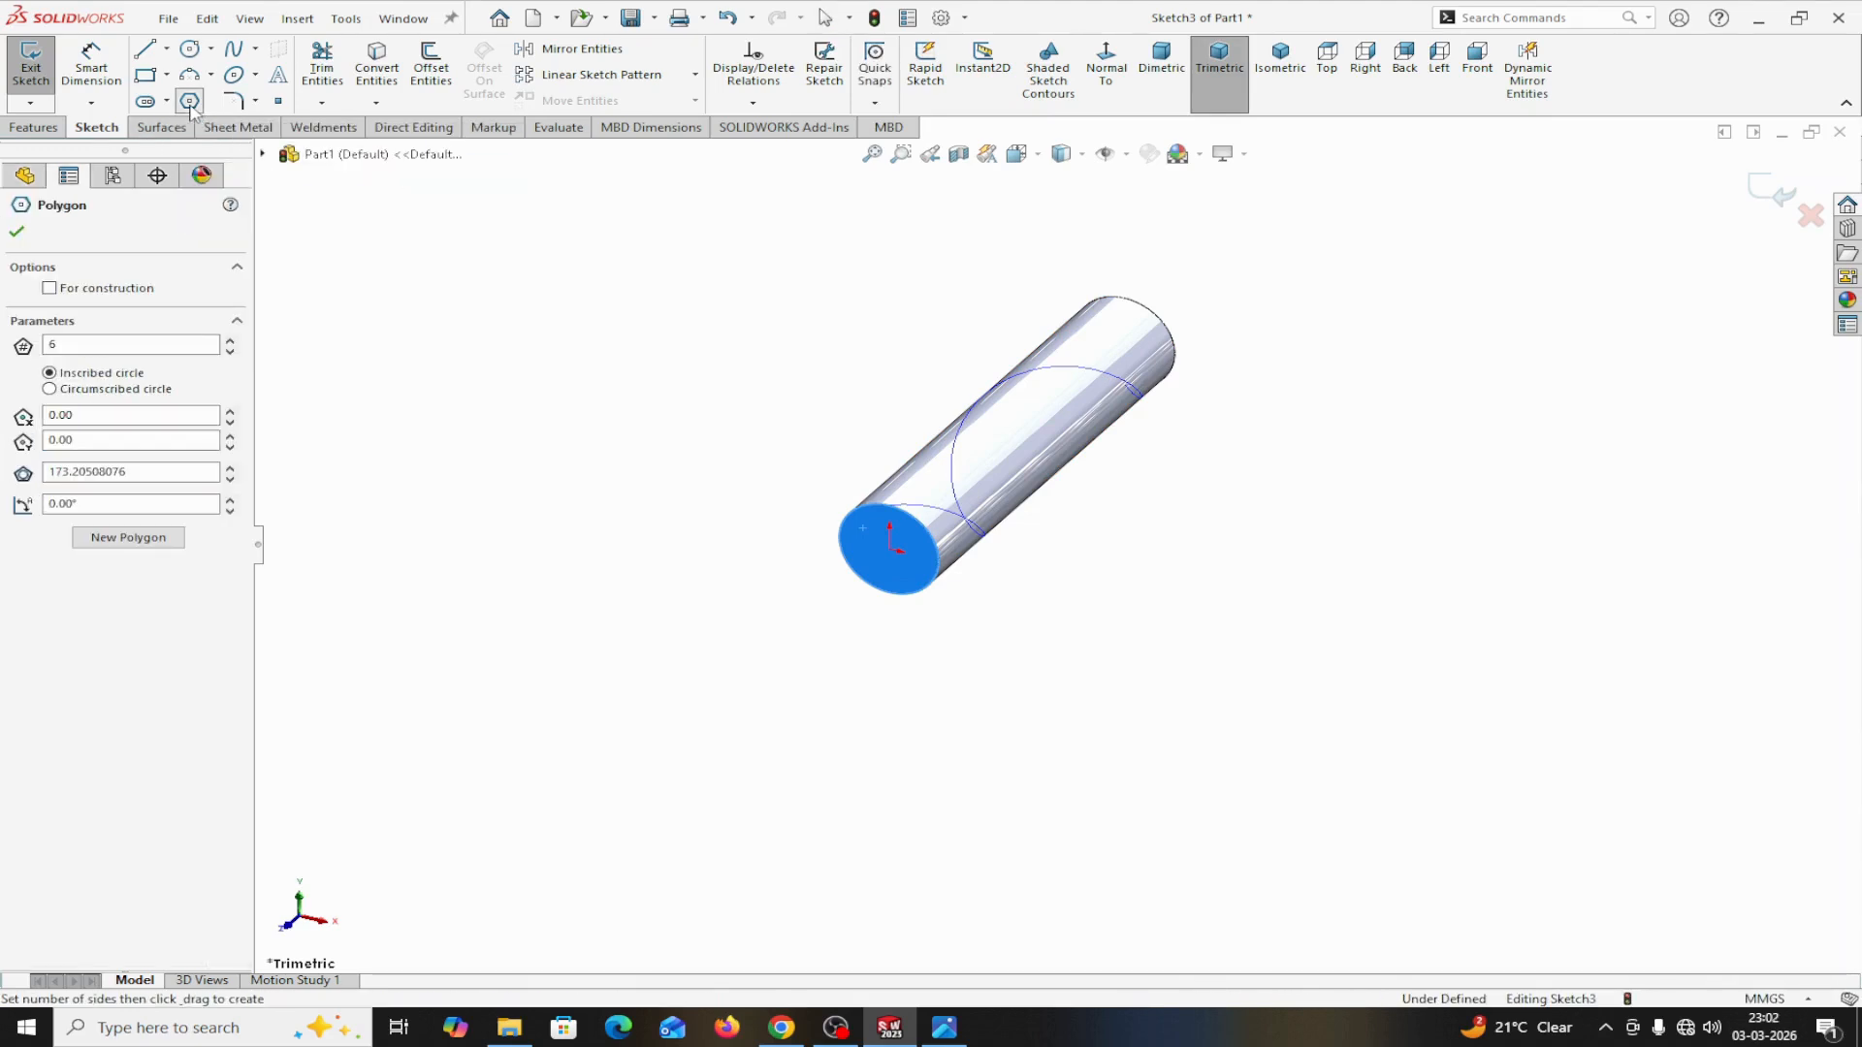
left_click(230, 353)
scroll(1019, 556, "down", 3)
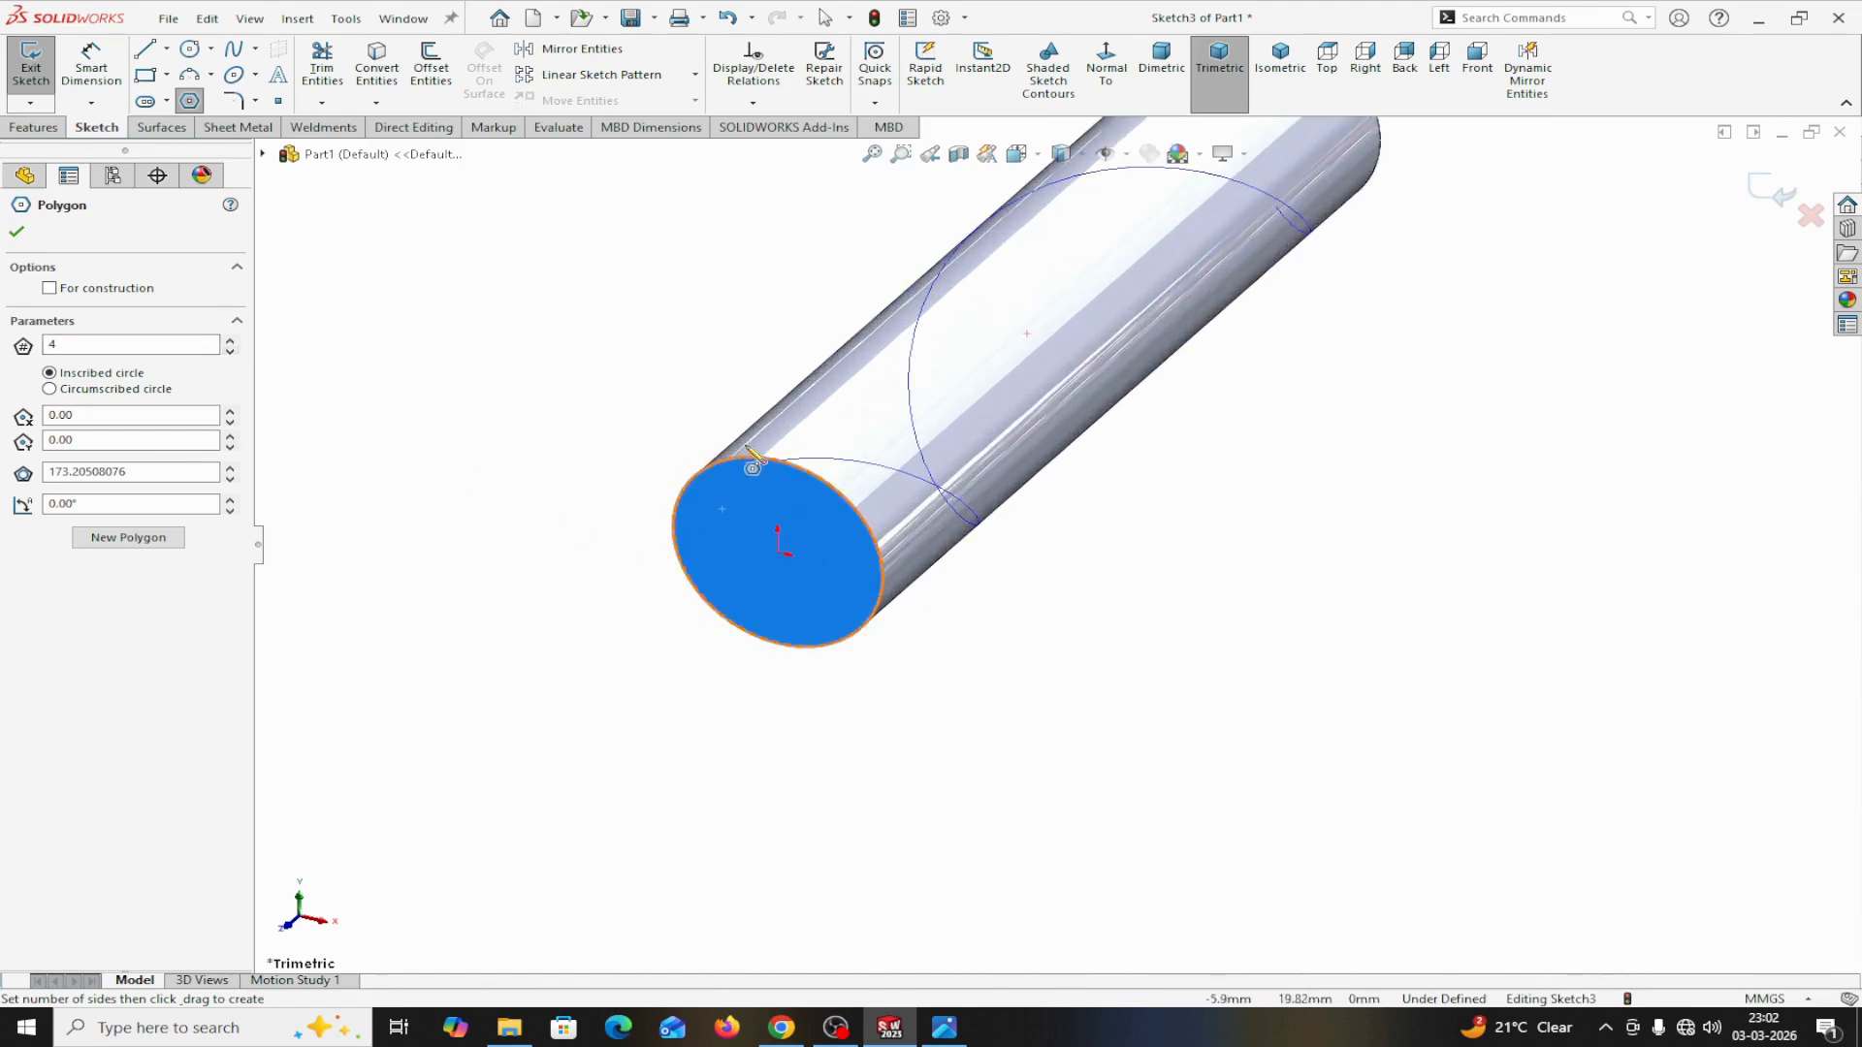
left_click(747, 449)
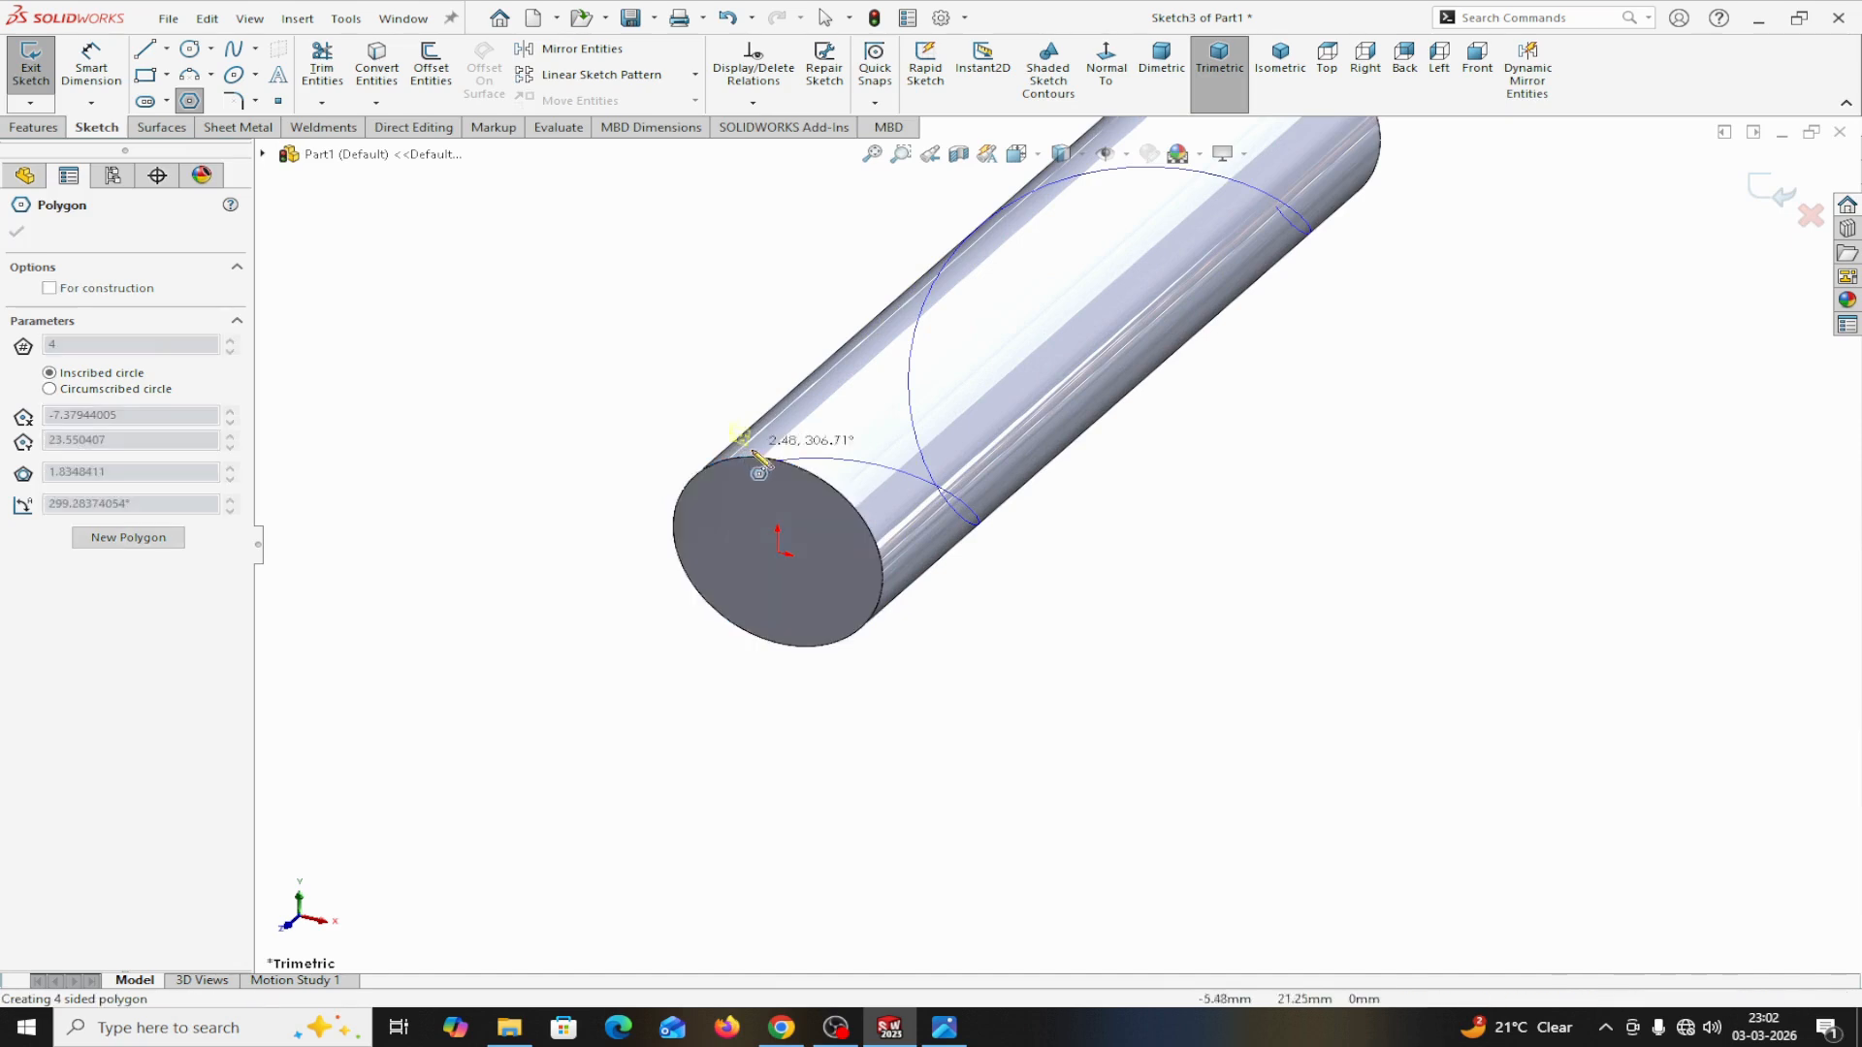
left_click(827, 470)
right_click(829, 473)
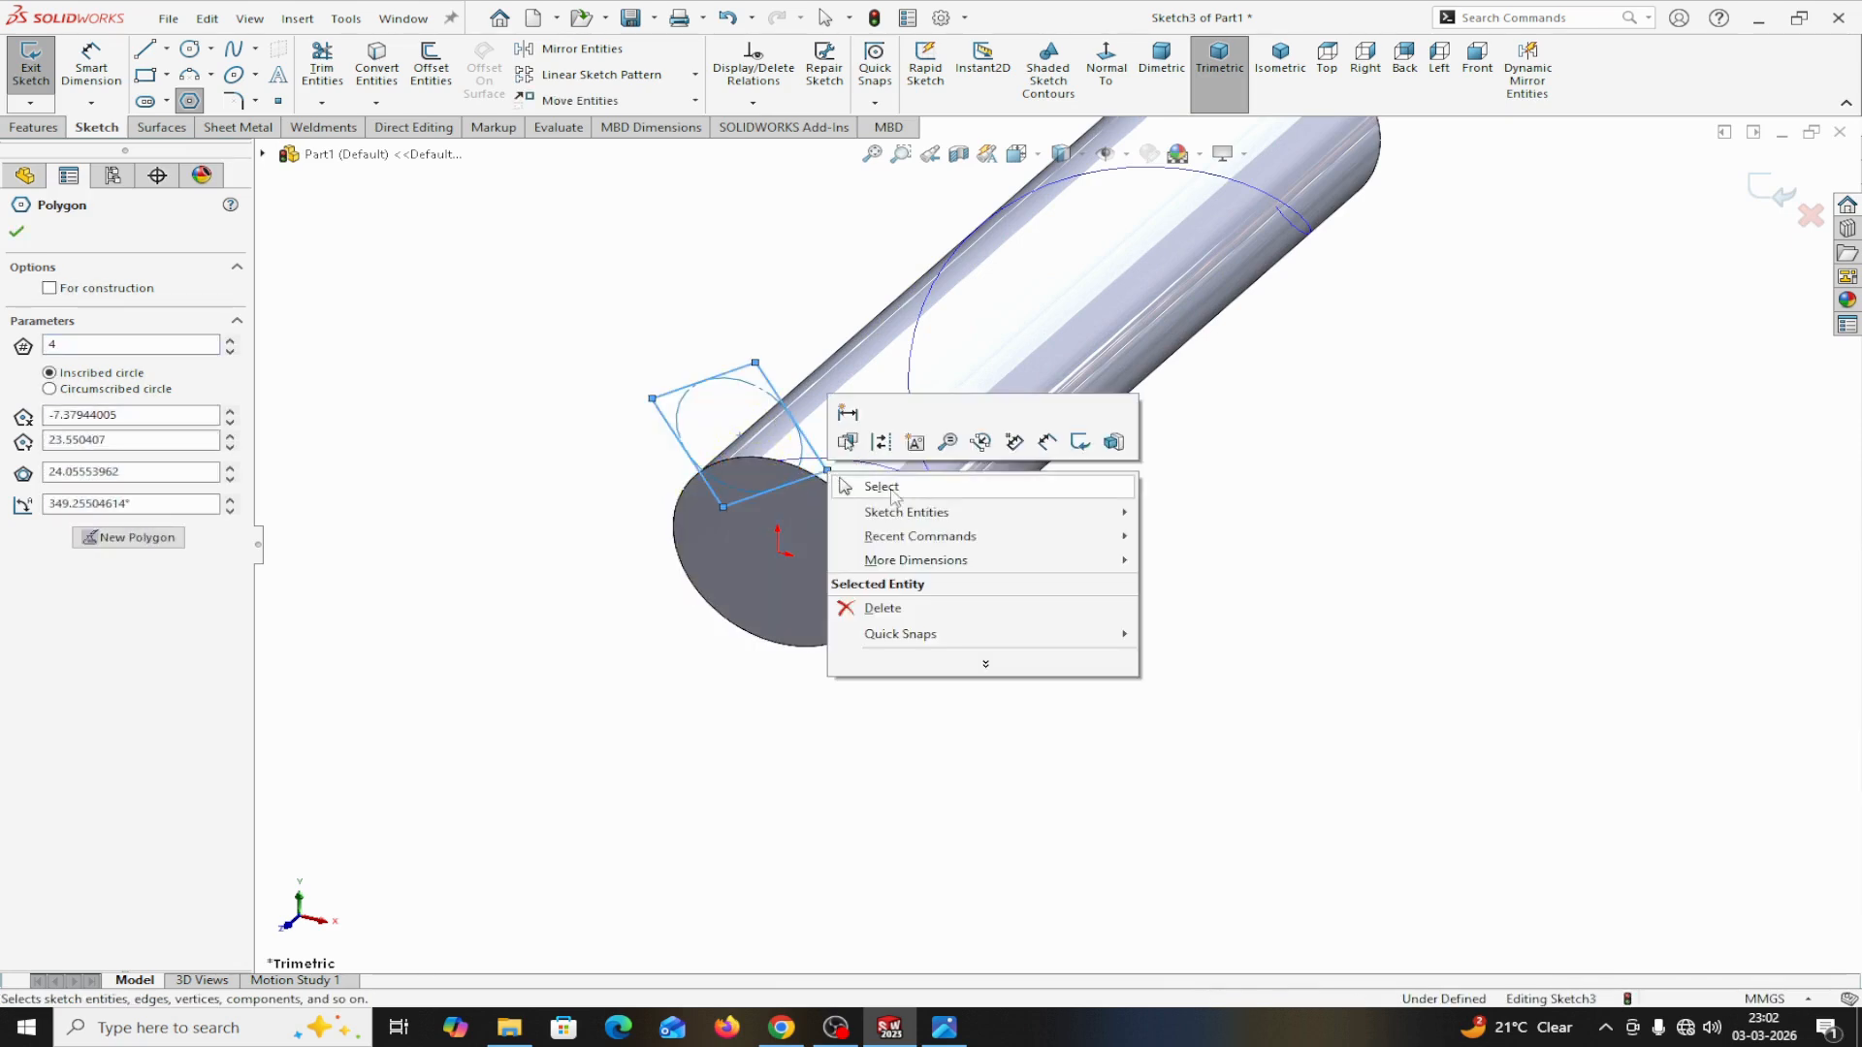
left_click(884, 487)
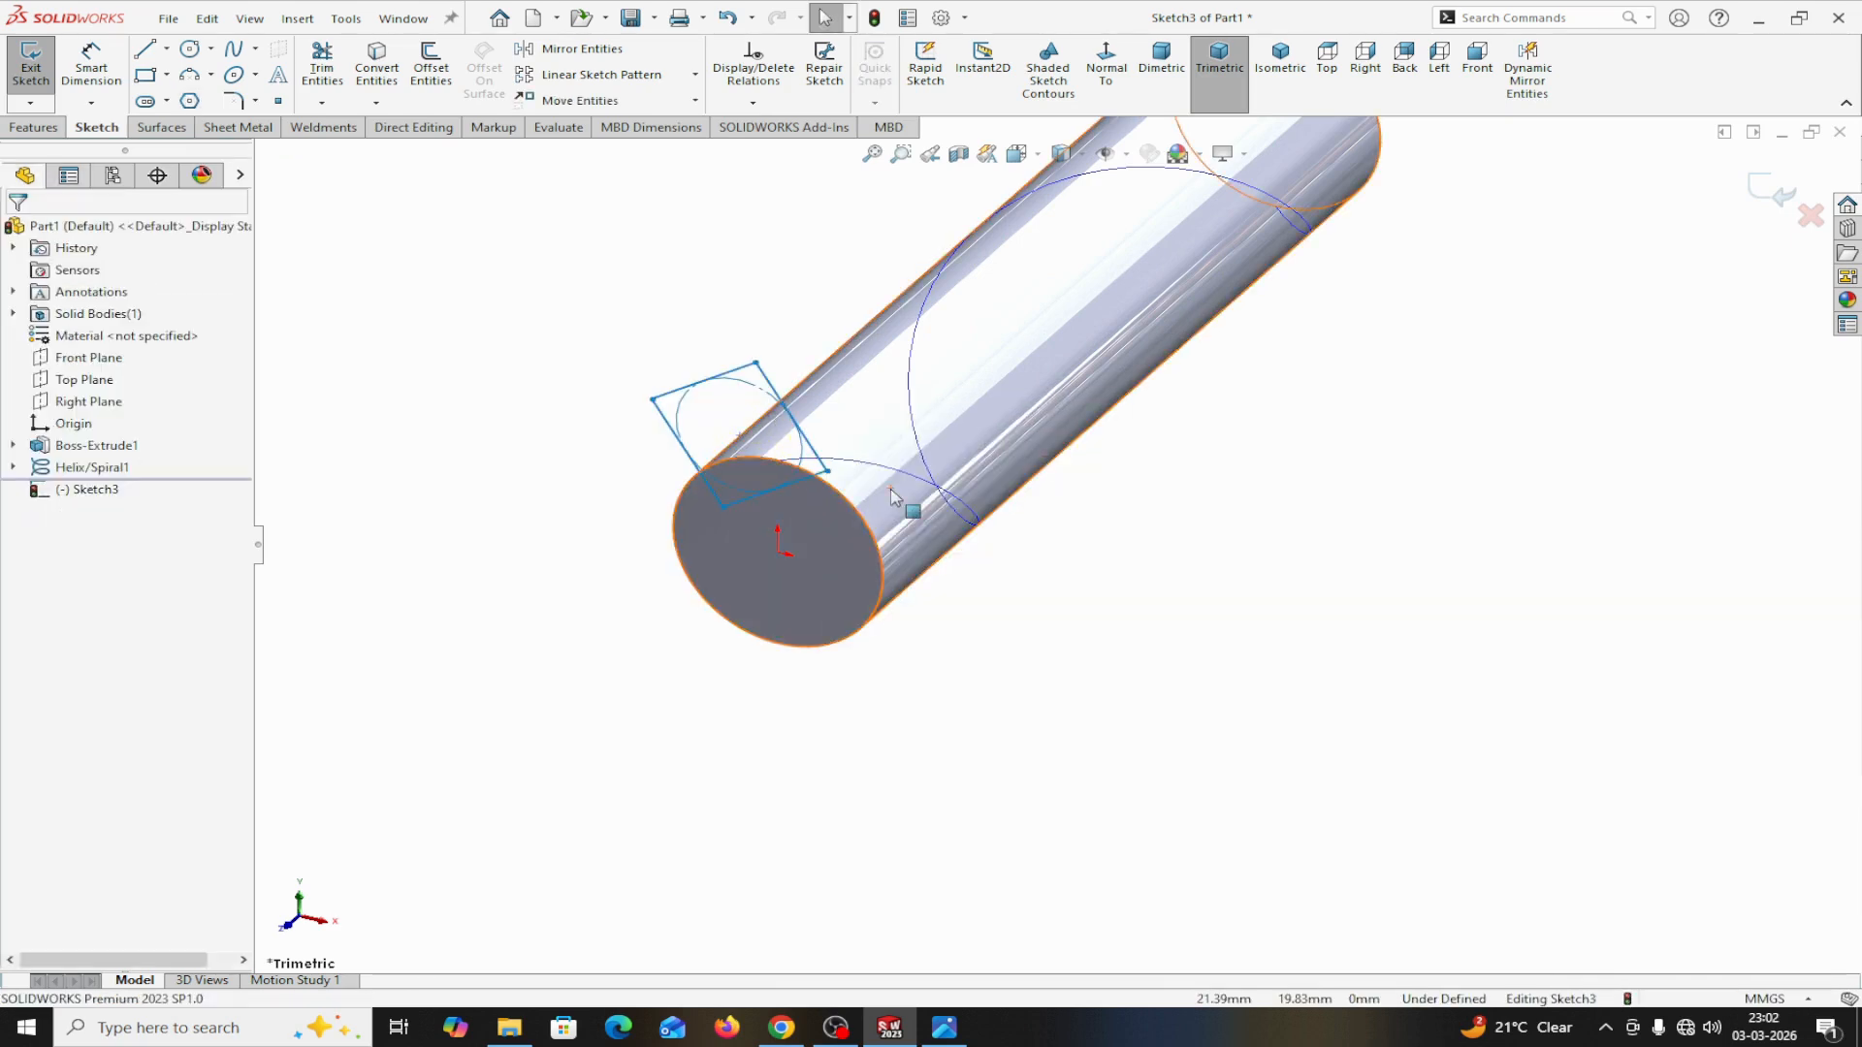
Step: Add an Equal relation to the polygon's four sides
left_click(801, 482)
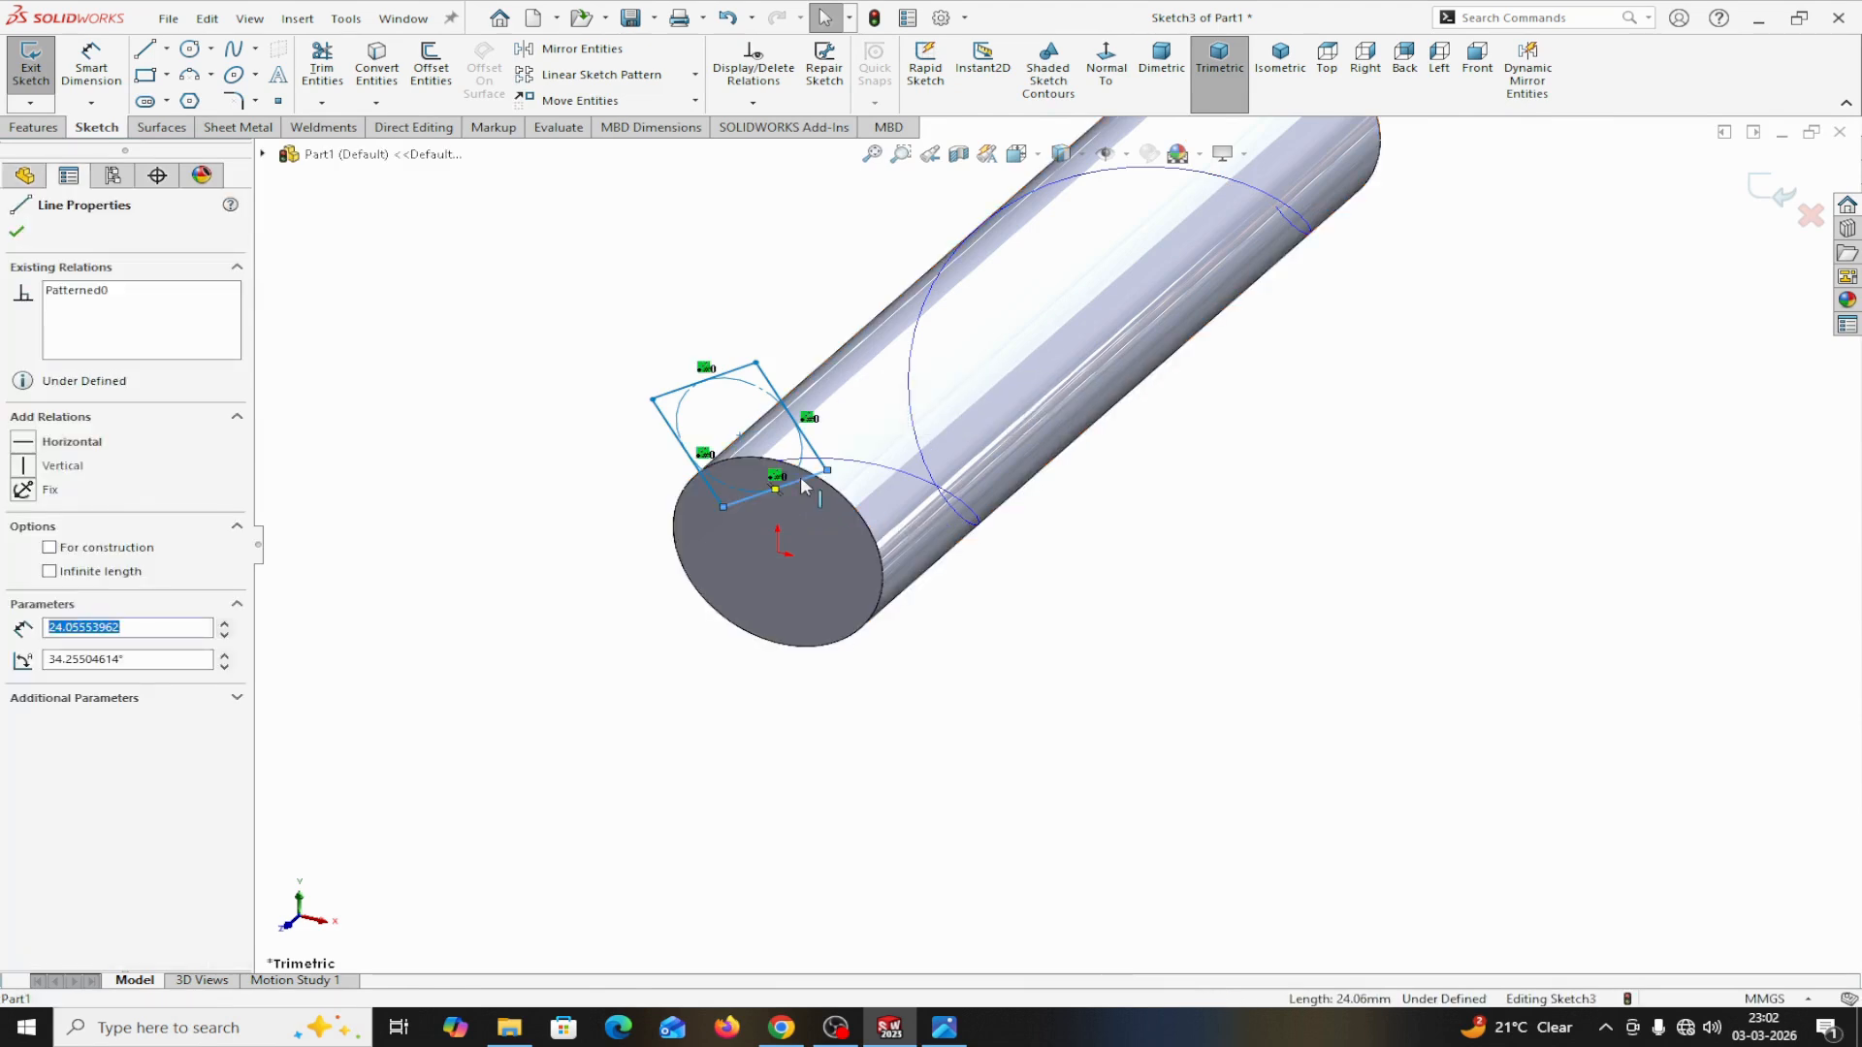
left_click(666, 431, "ctrl")
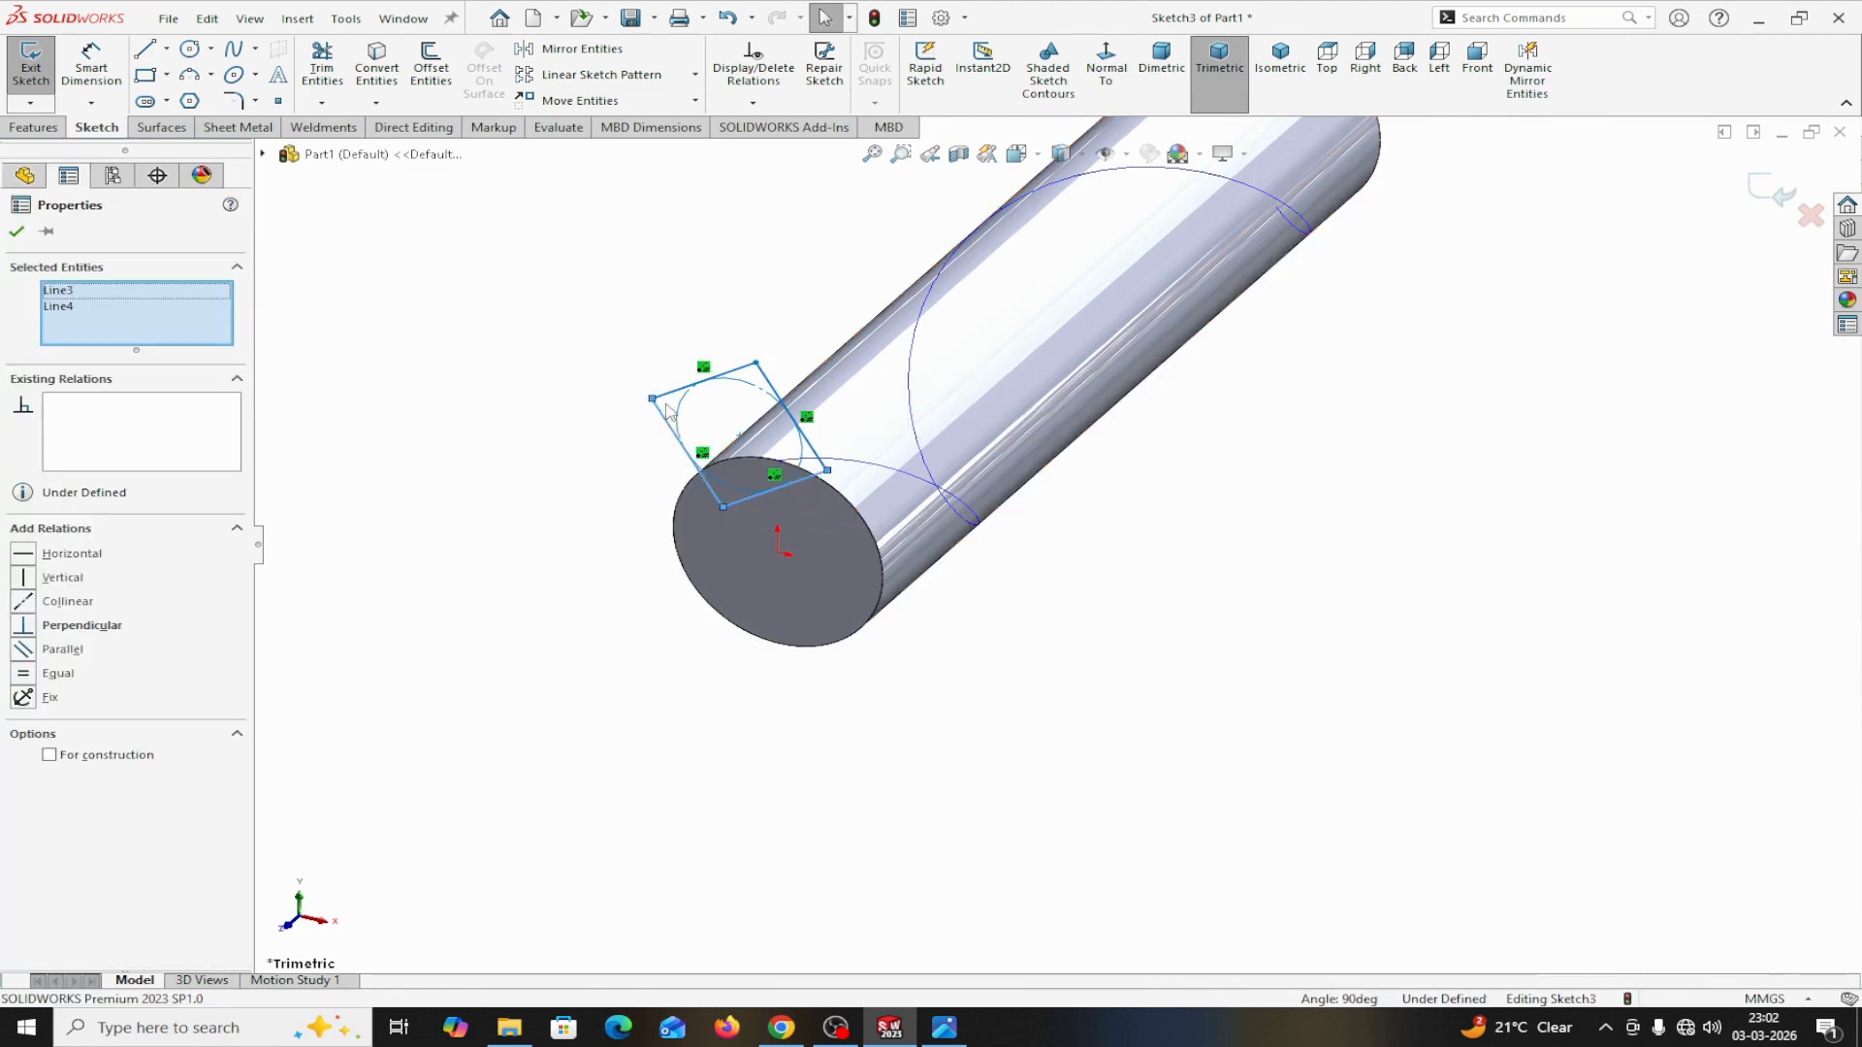
left_click(679, 389, "ctrl")
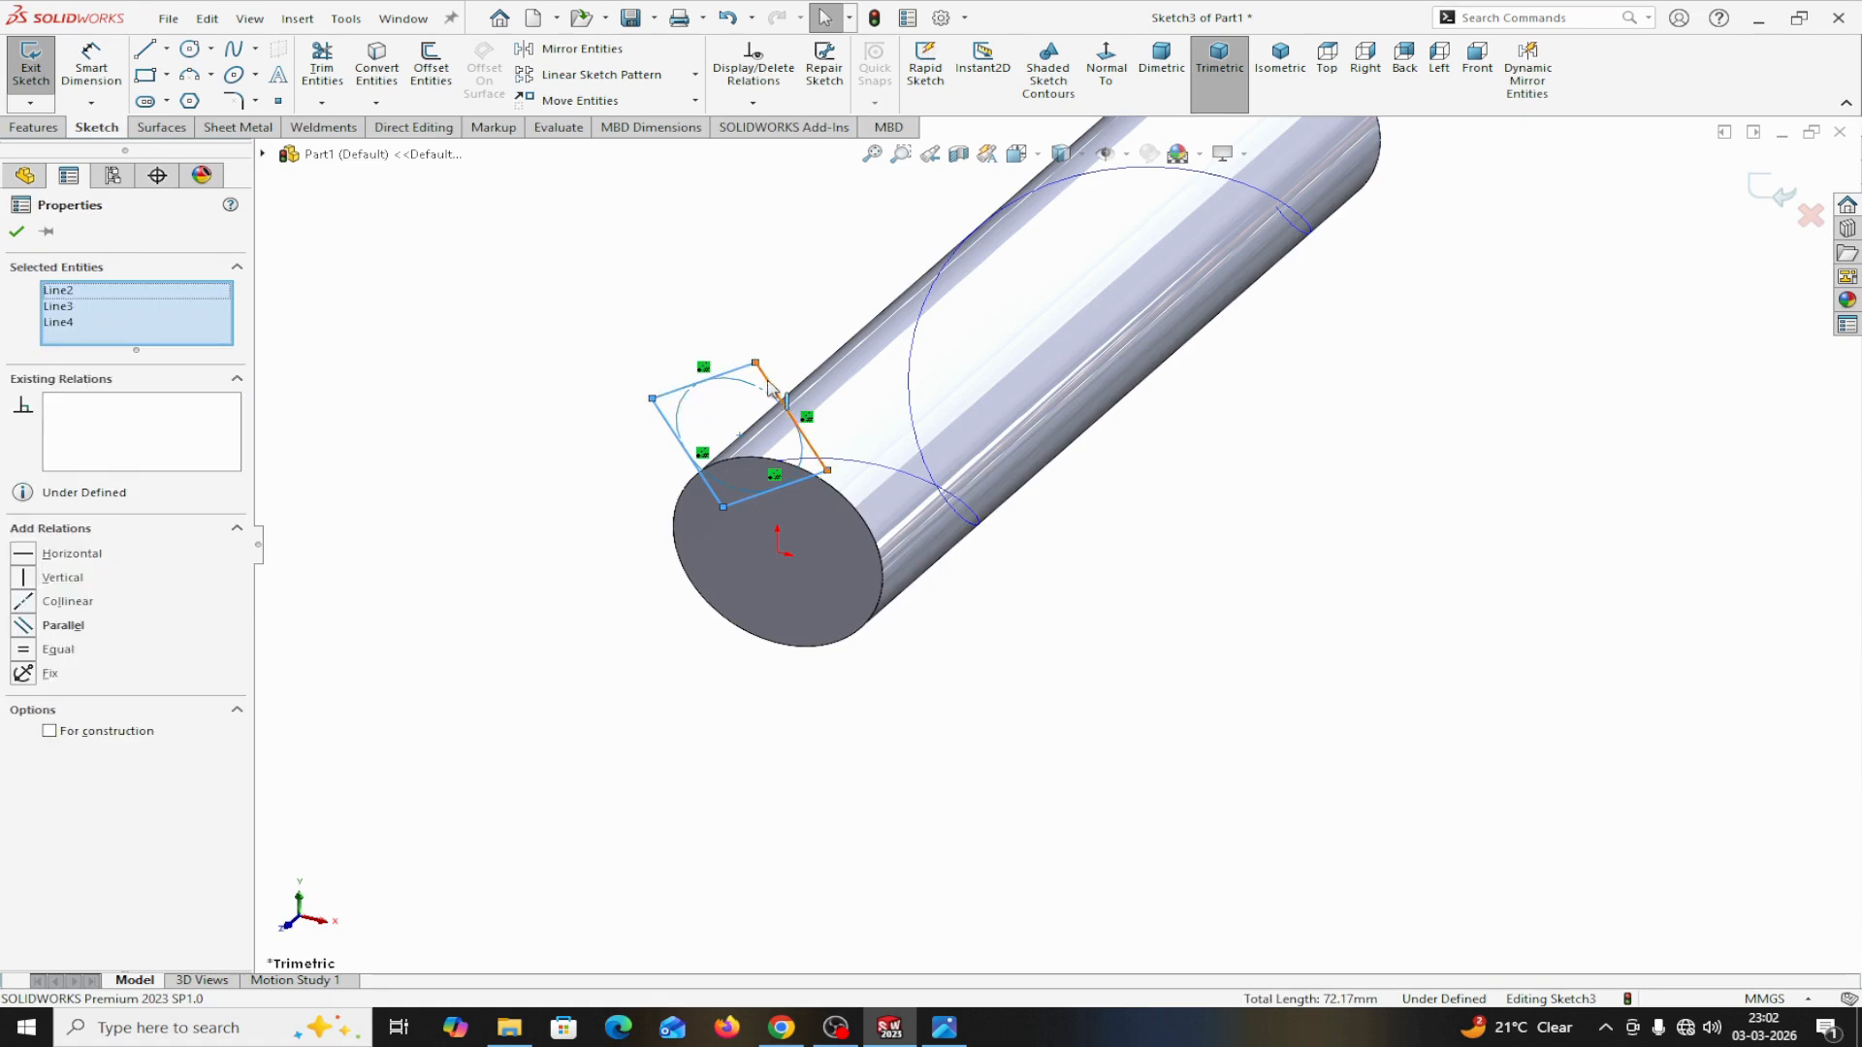
left_click(768, 388, "ctrl")
left_click(25, 659)
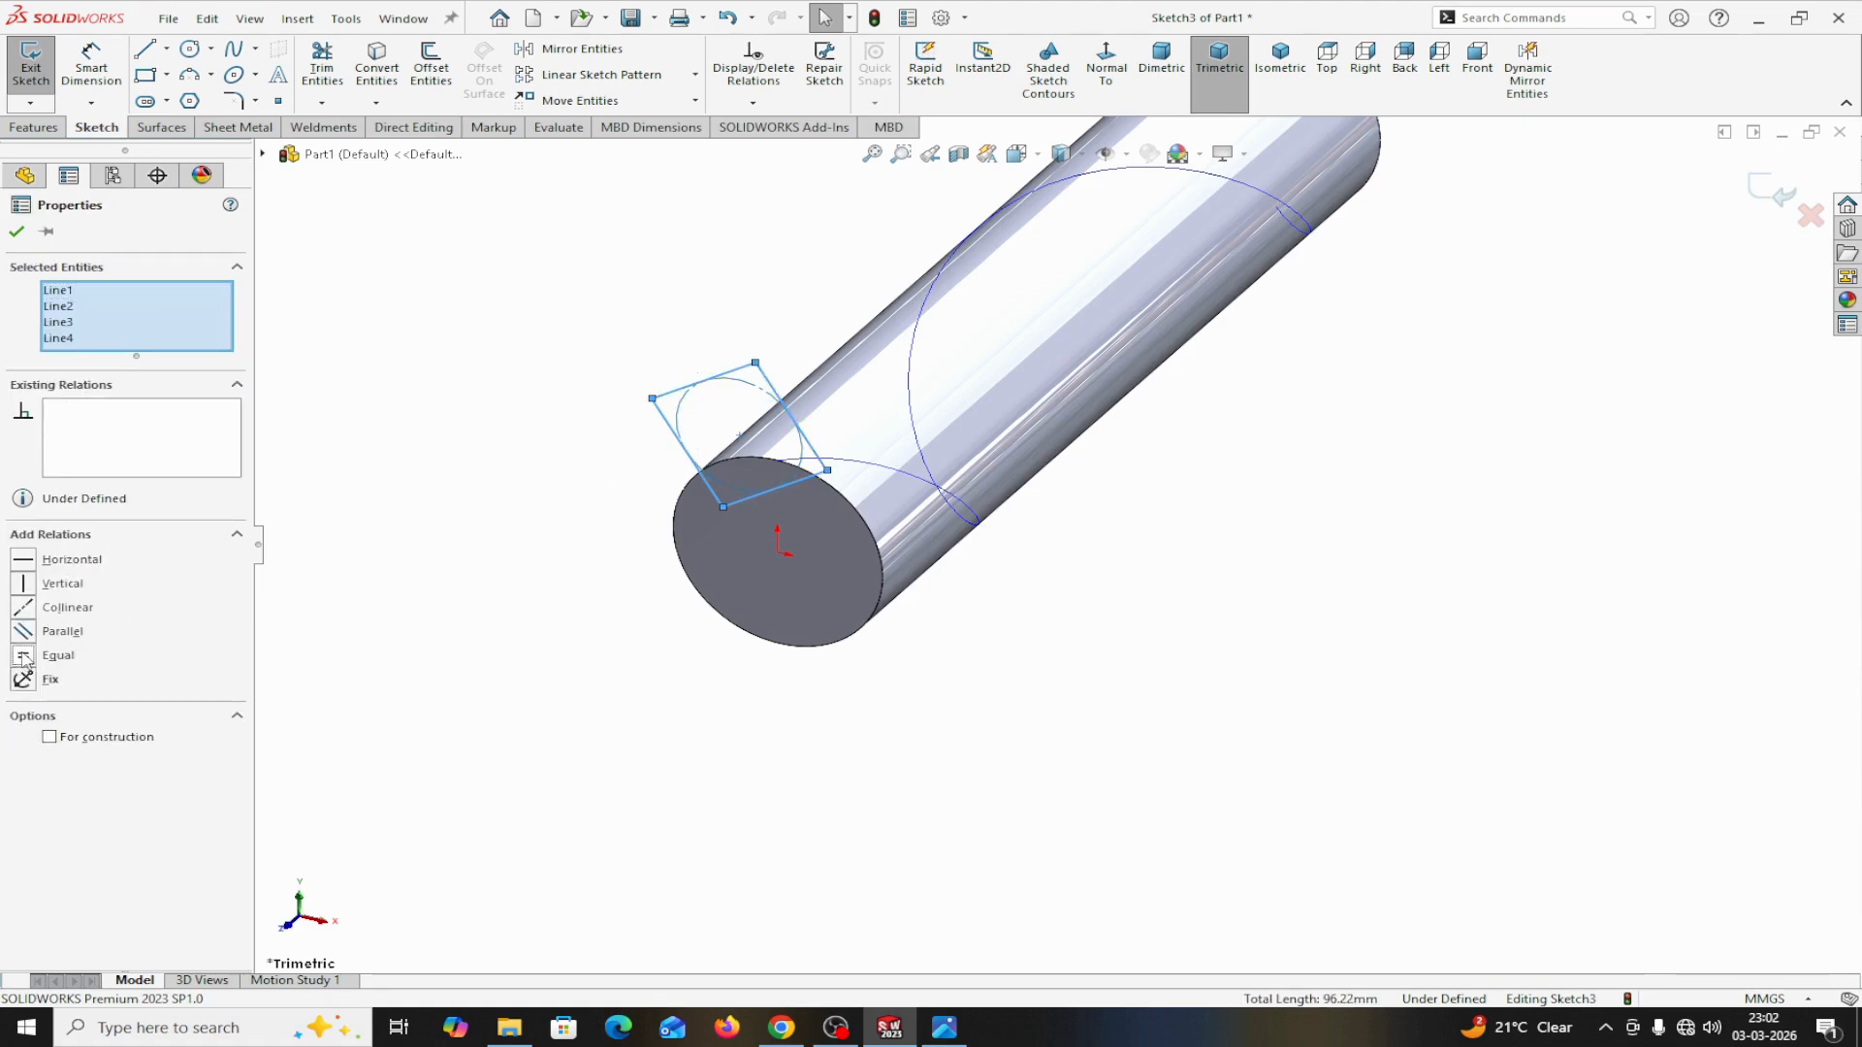
left_click(16, 231)
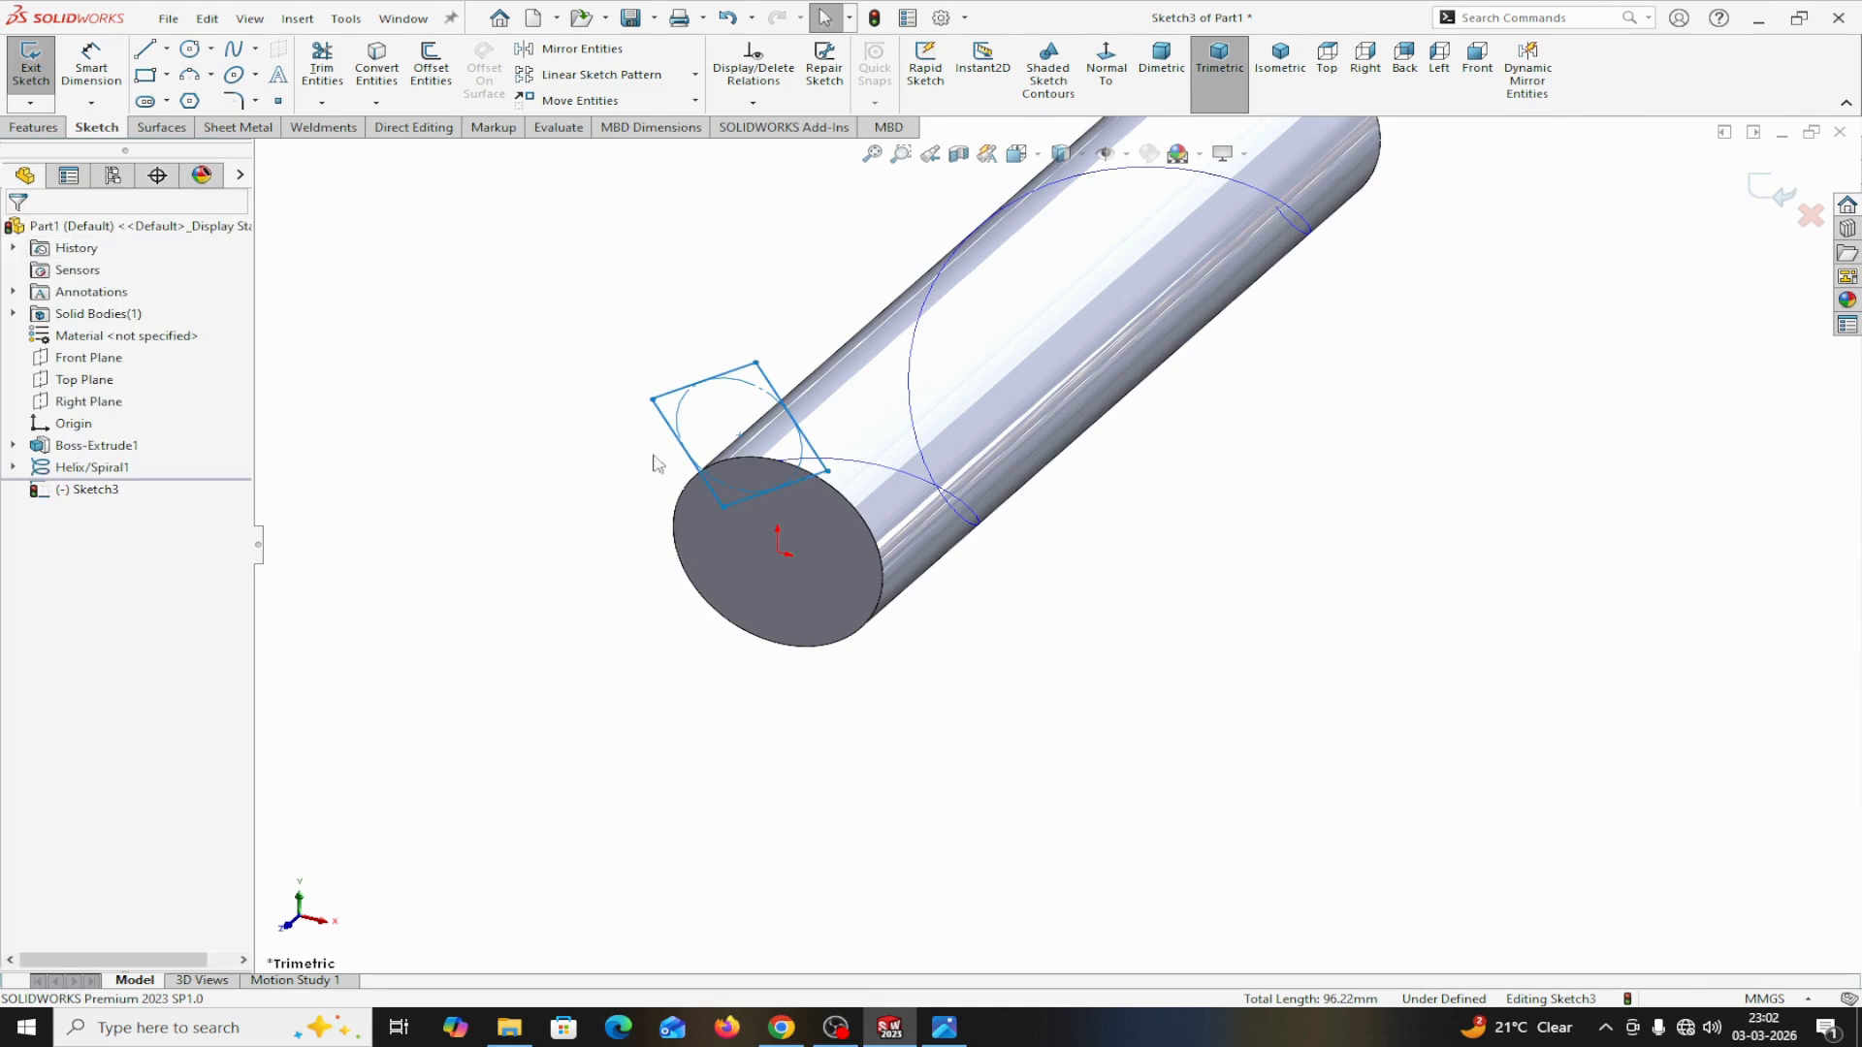
Step: Add a Pierce relation between the polygon's center point and the helix
left_click(739, 438)
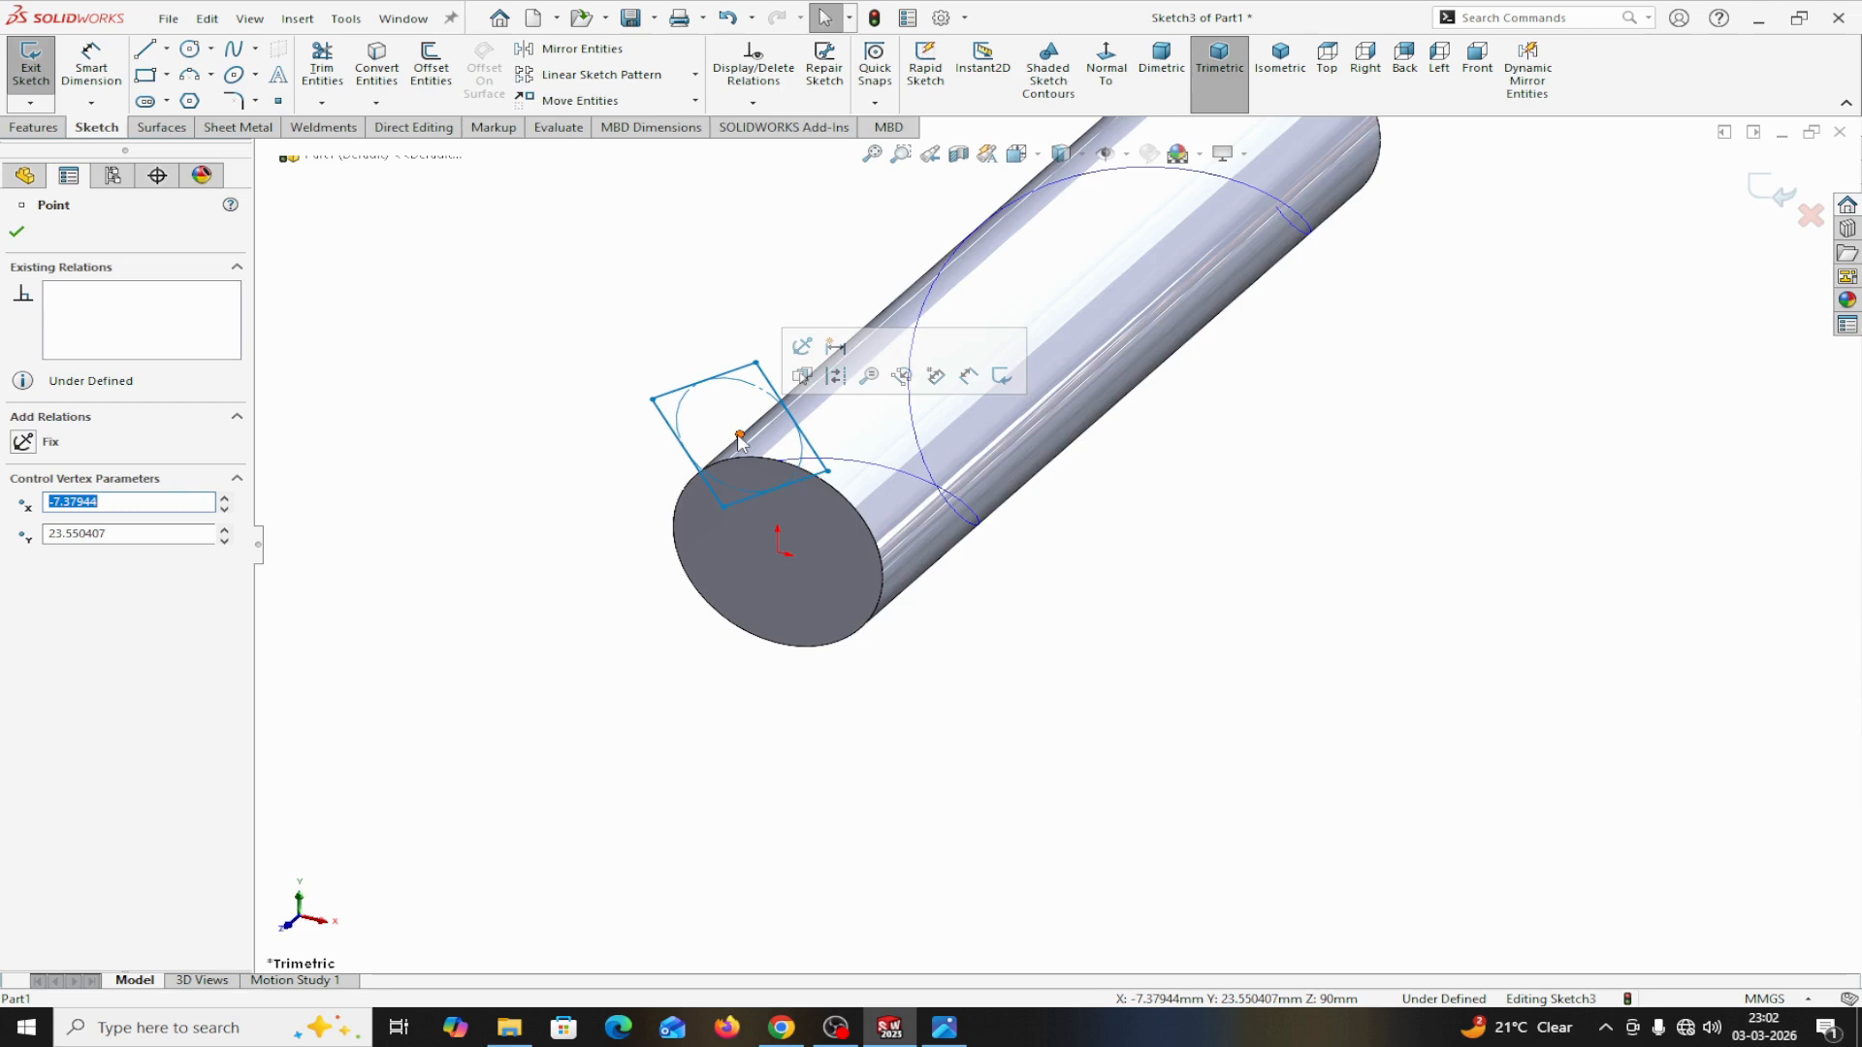
left_click(847, 469, "ctrl")
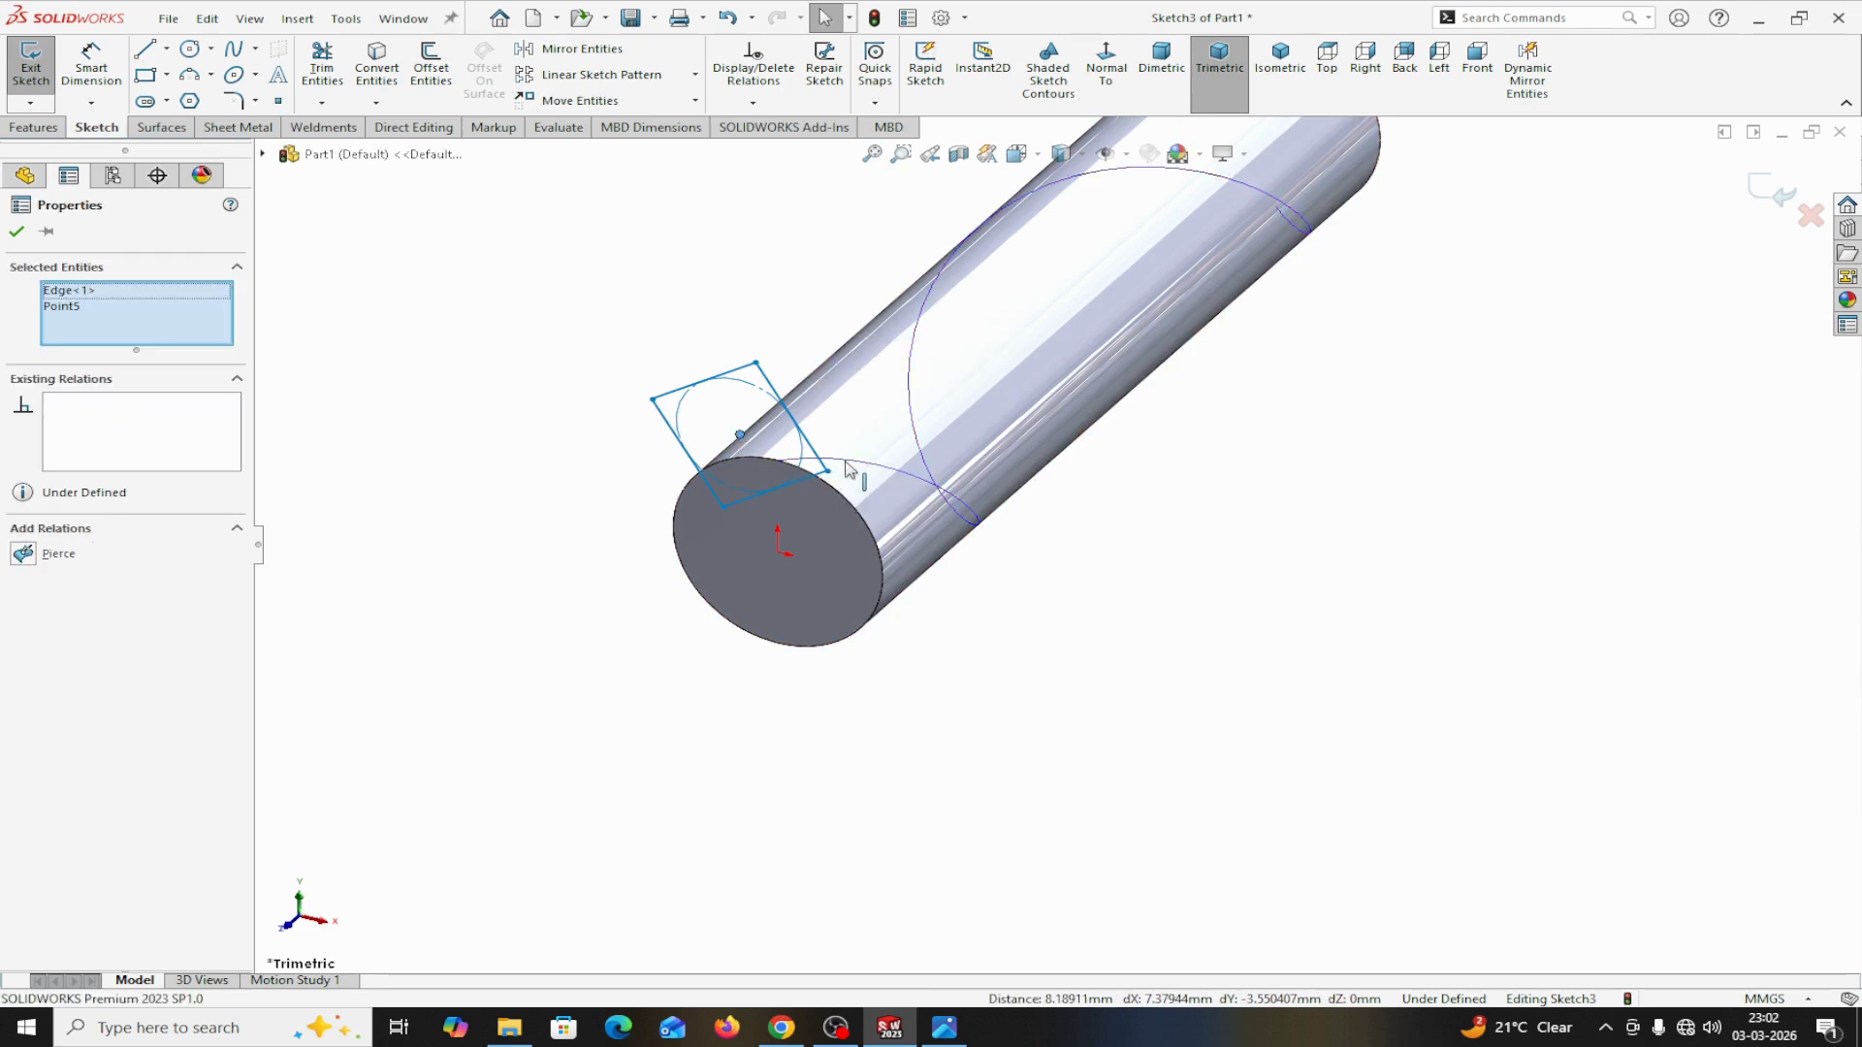
left_click(23, 554)
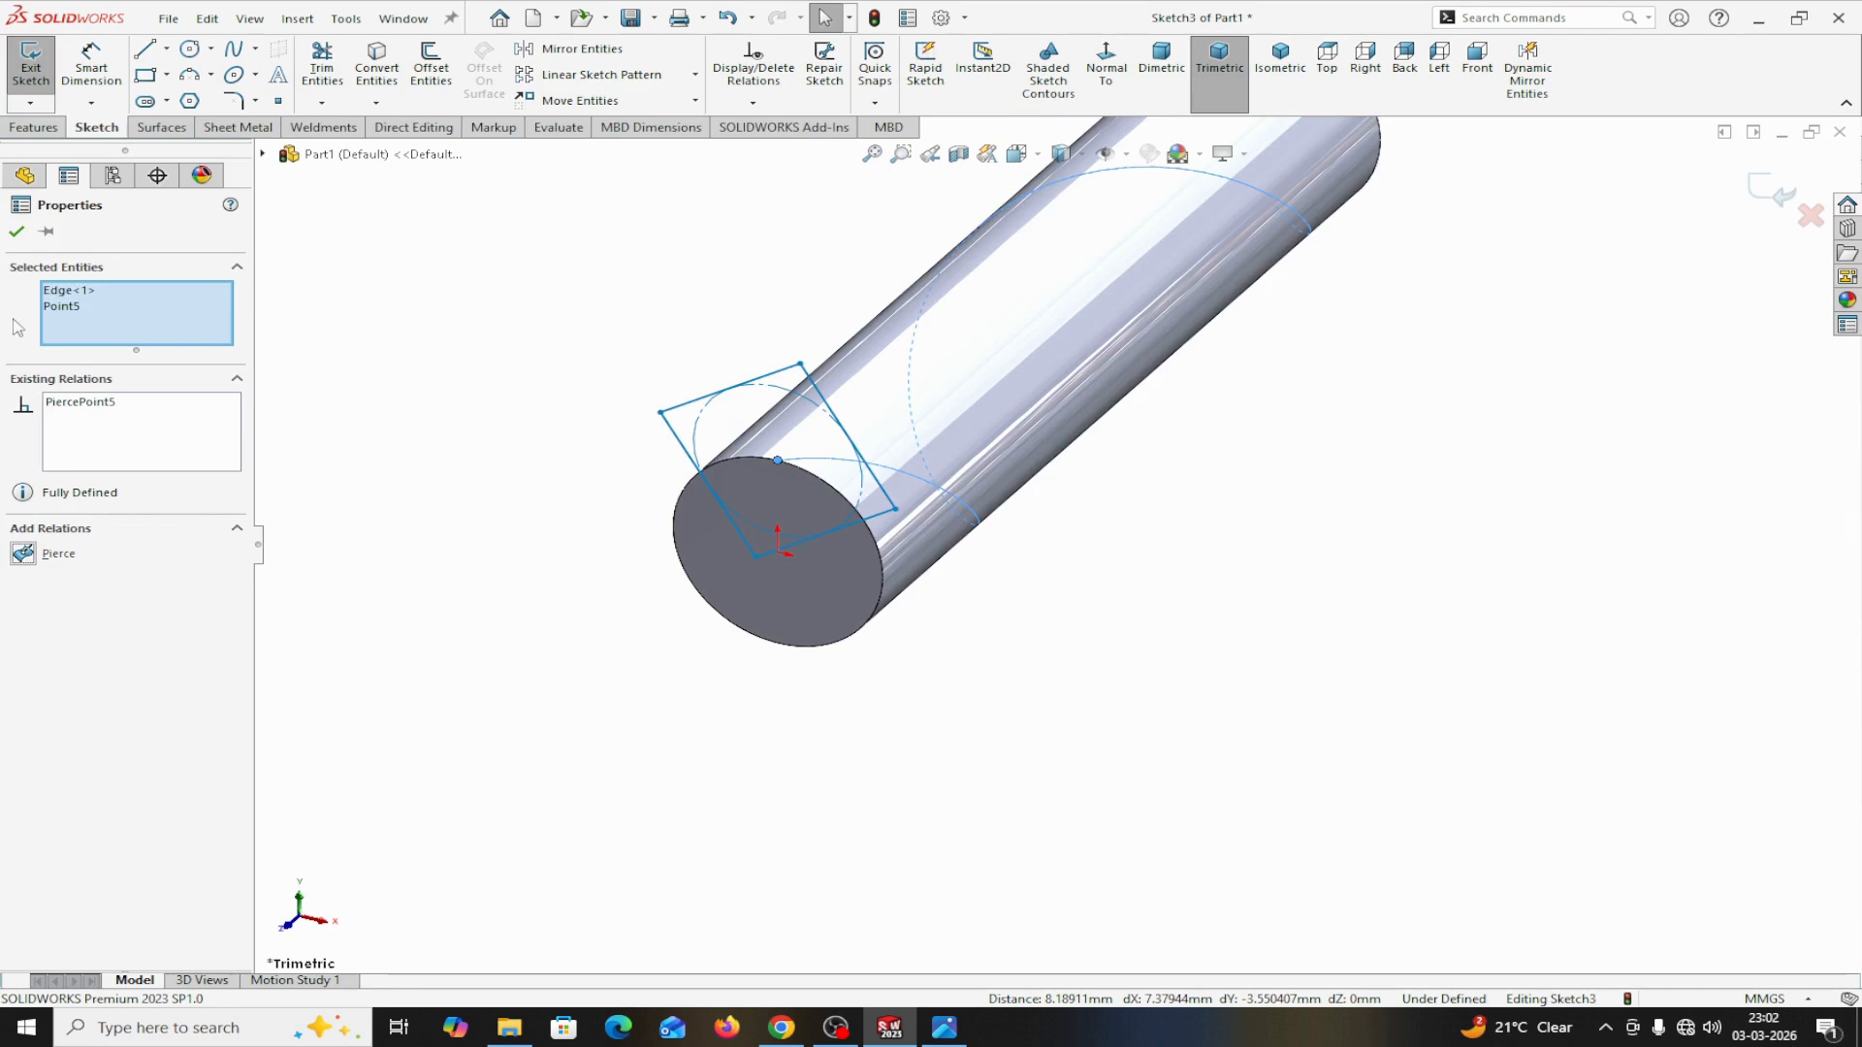
left_click(16, 230)
Step: Draw a centerline between the polygon's opposite left and right corners and make it horizontal
left_click(167, 49)
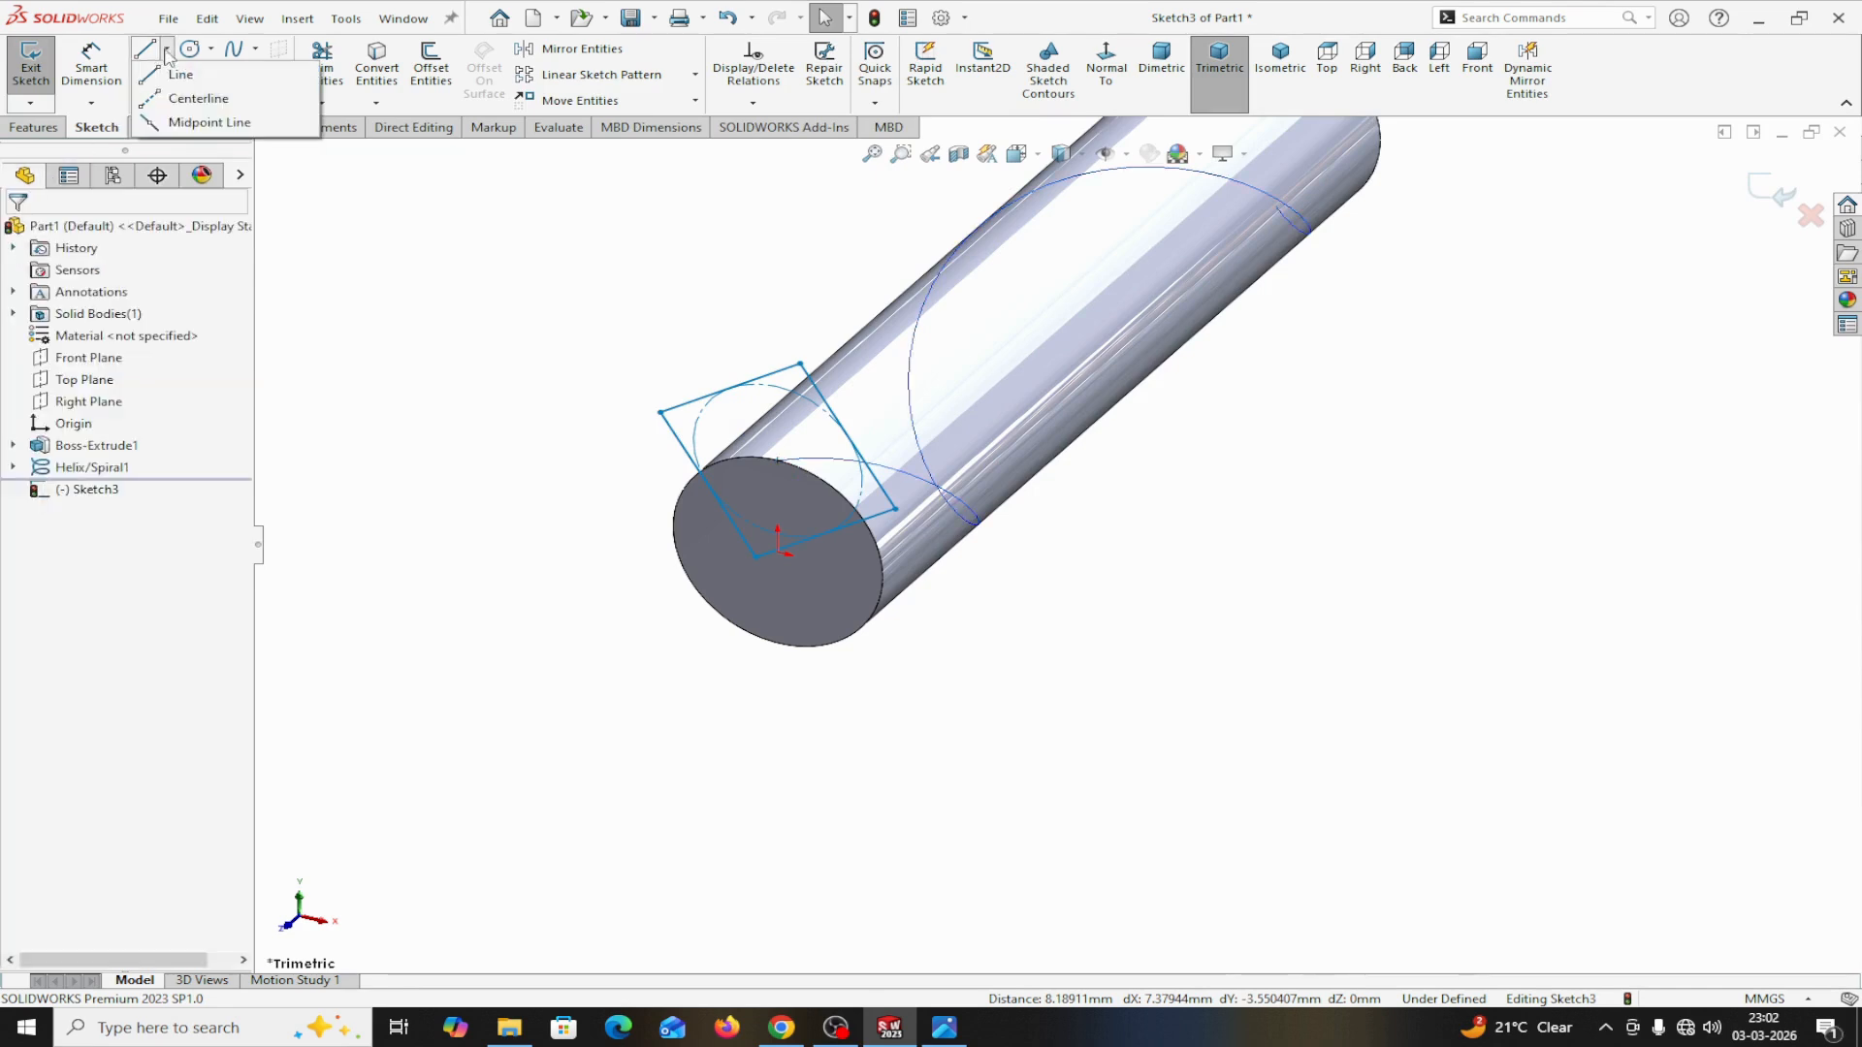
left_click(184, 98)
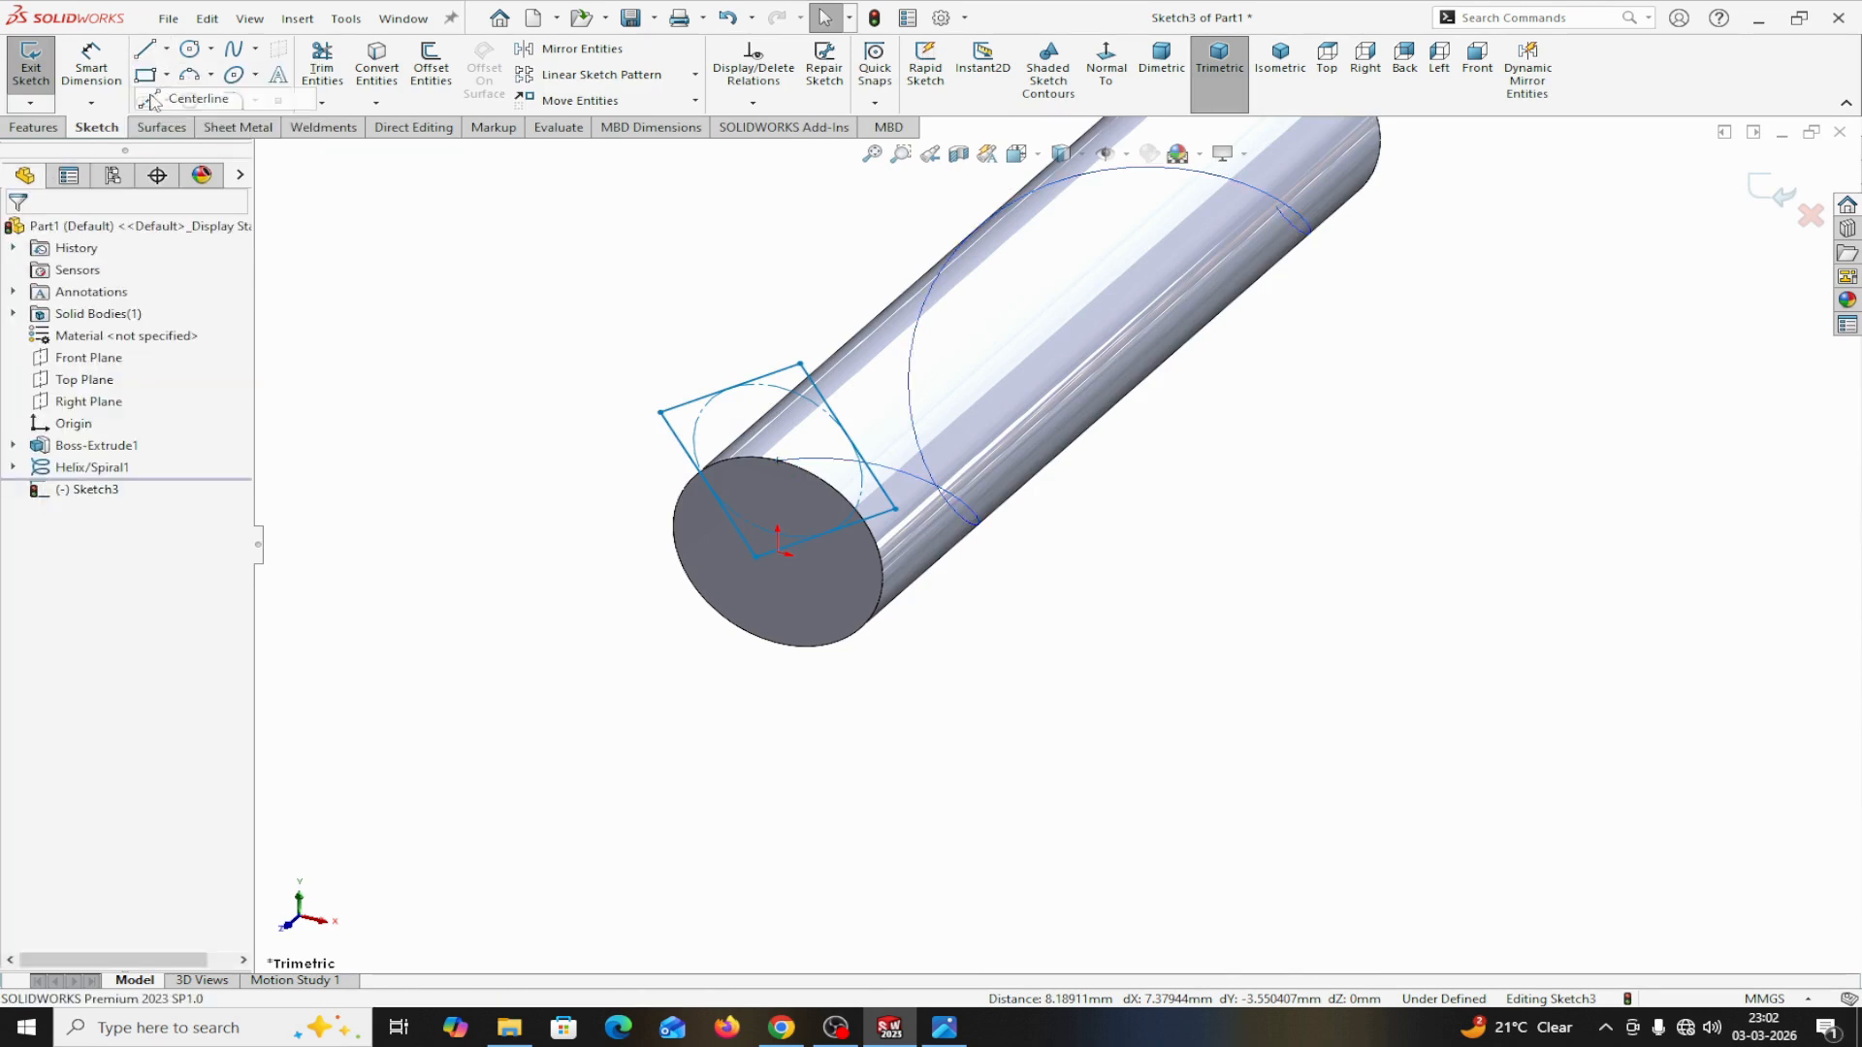
left_click(661, 414)
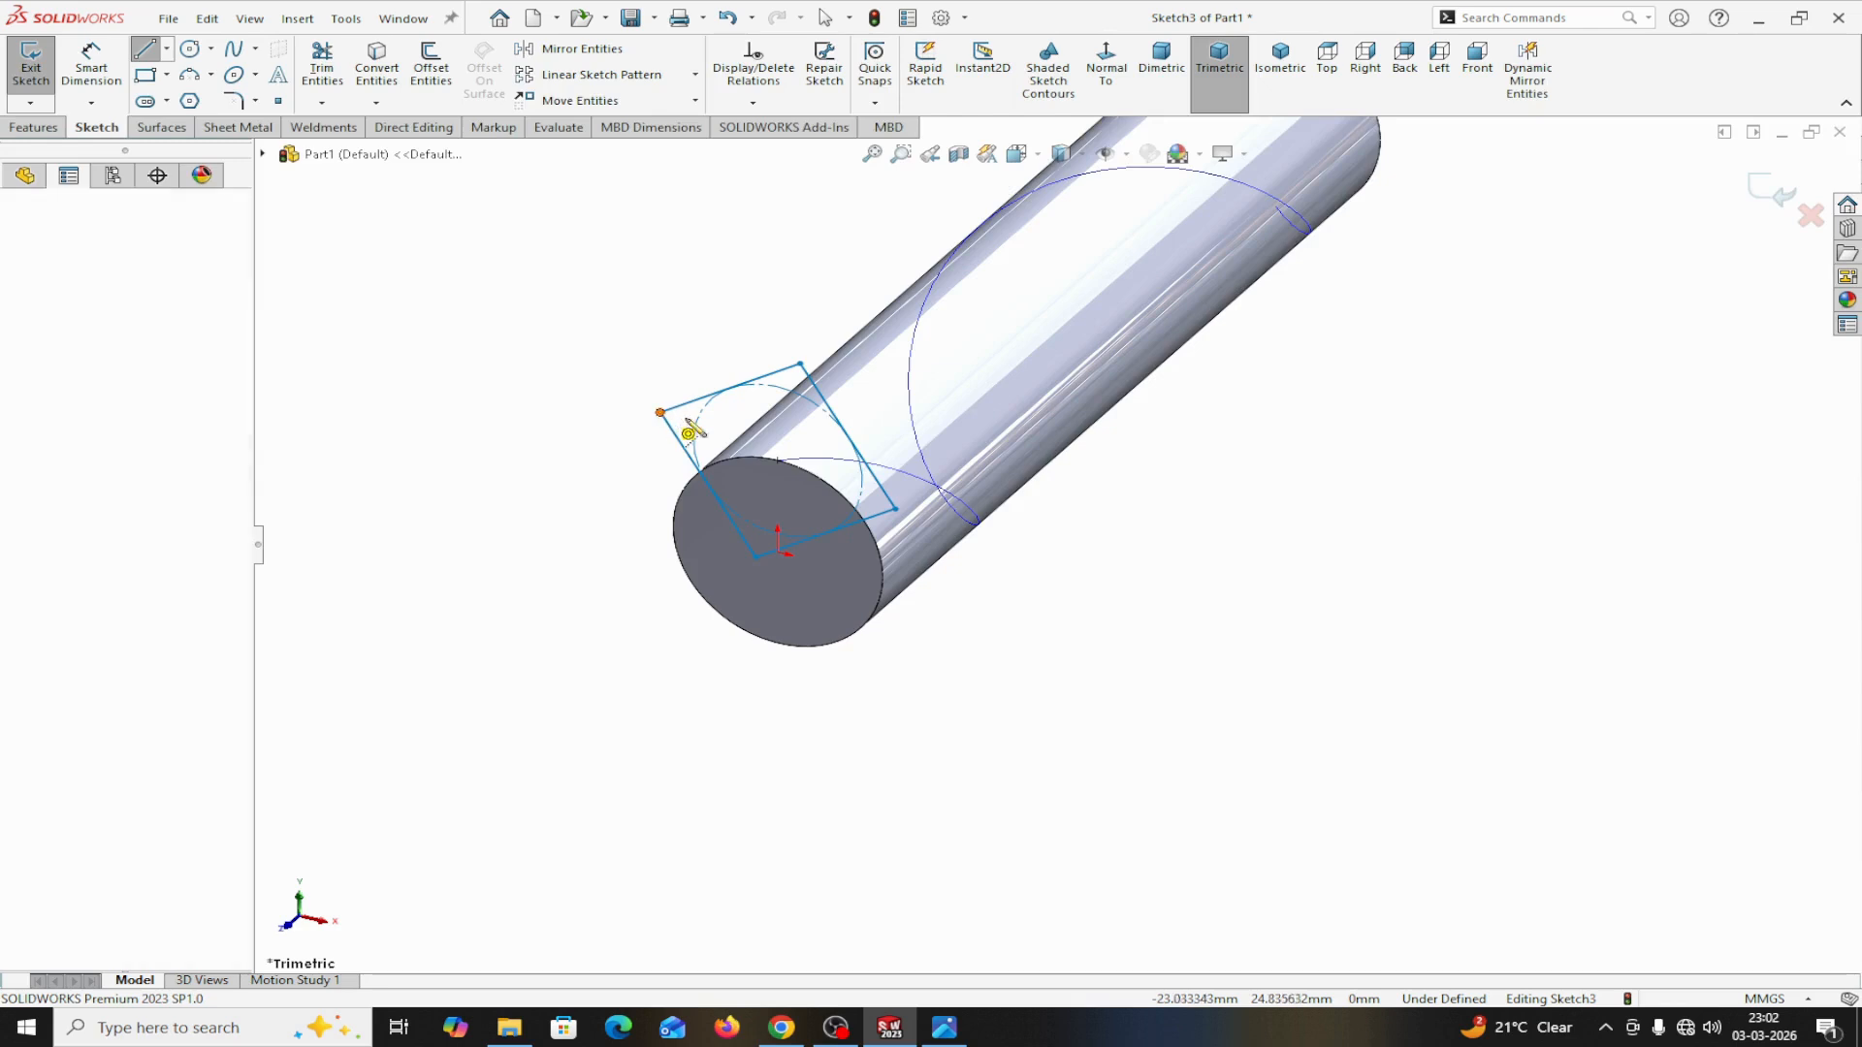
right_click(894, 511)
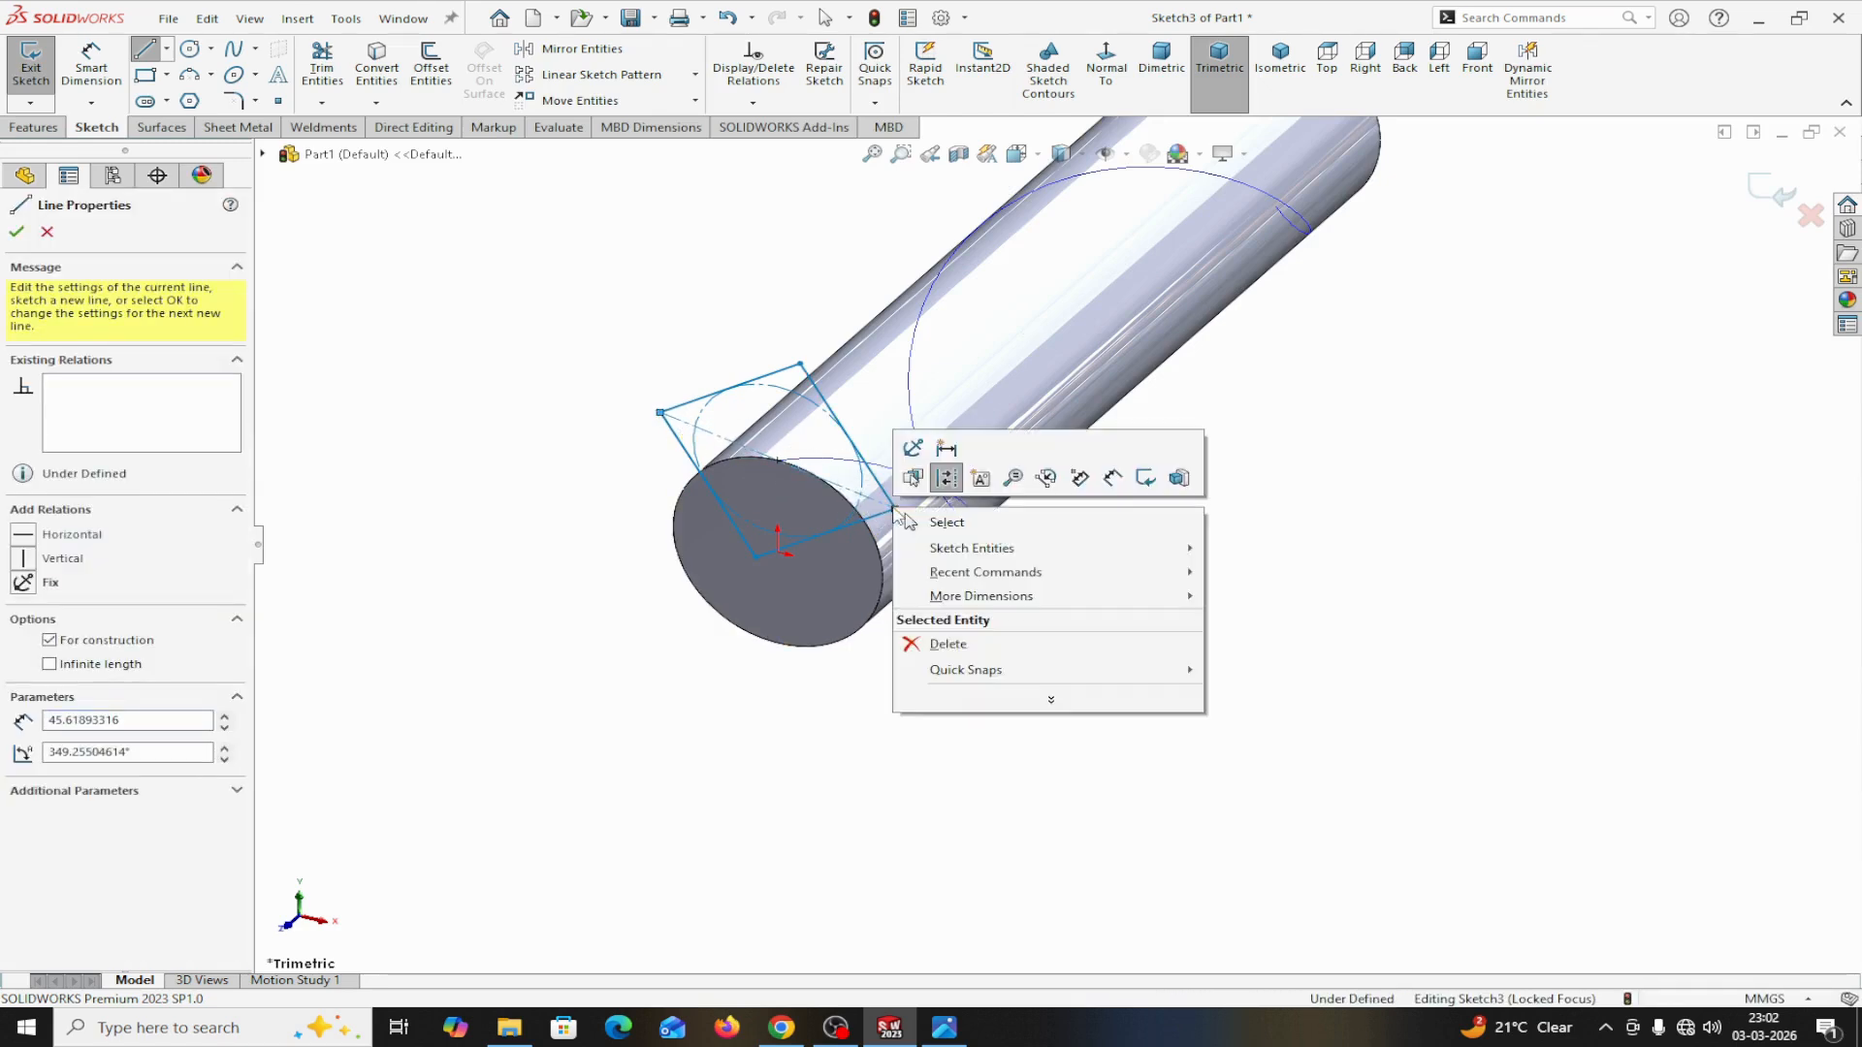
left_click(938, 519)
left_click(734, 446)
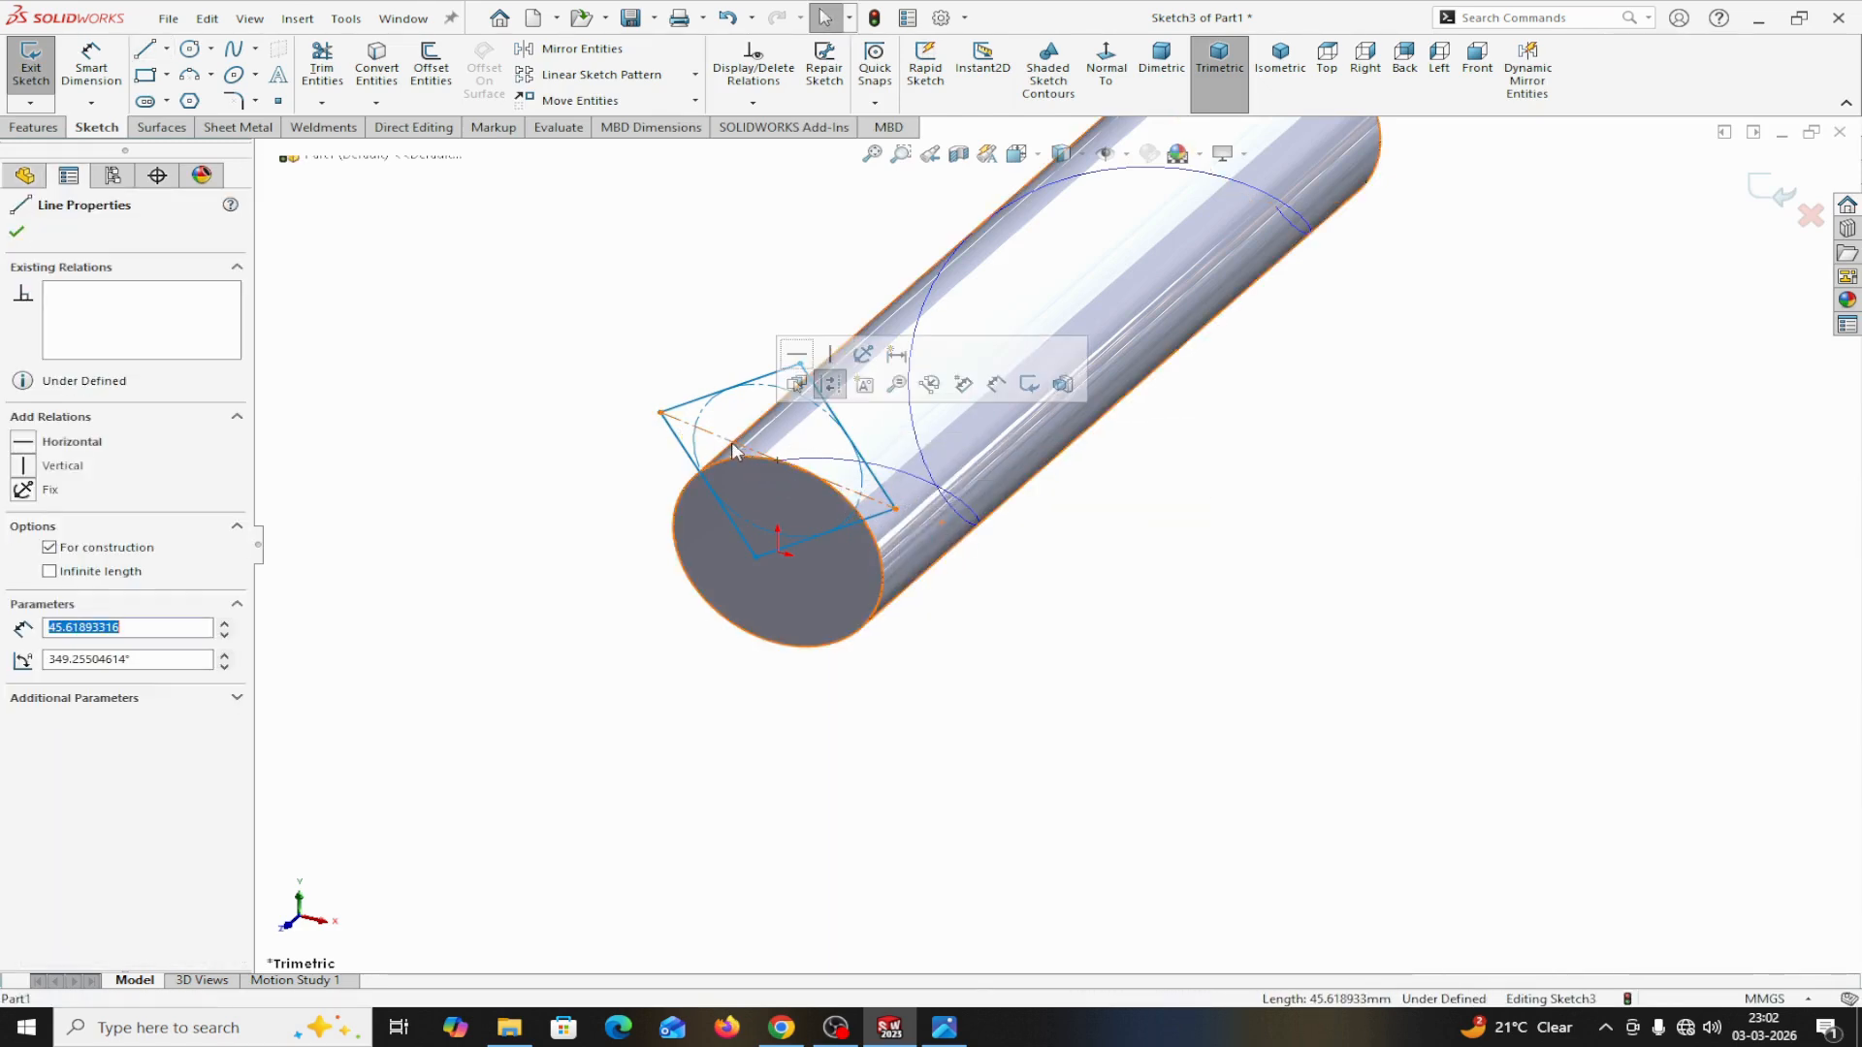
left_click(811, 355)
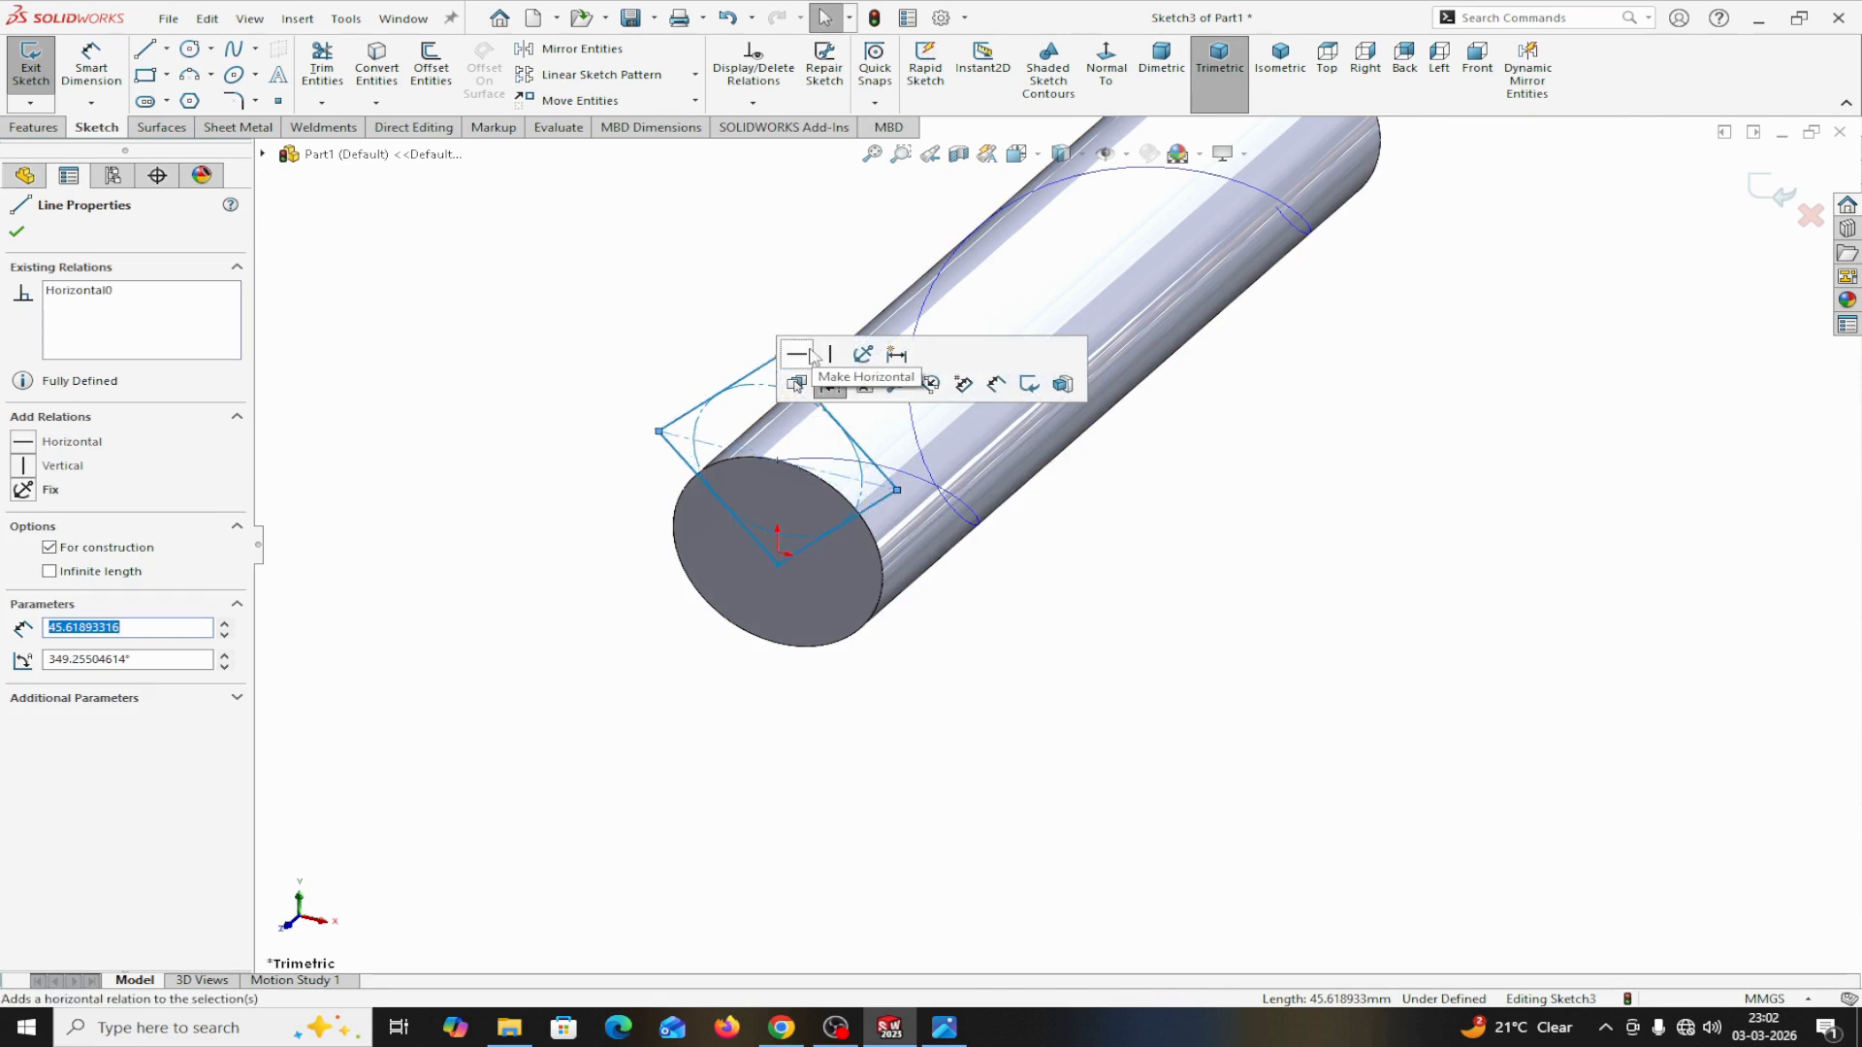
left_click(17, 231)
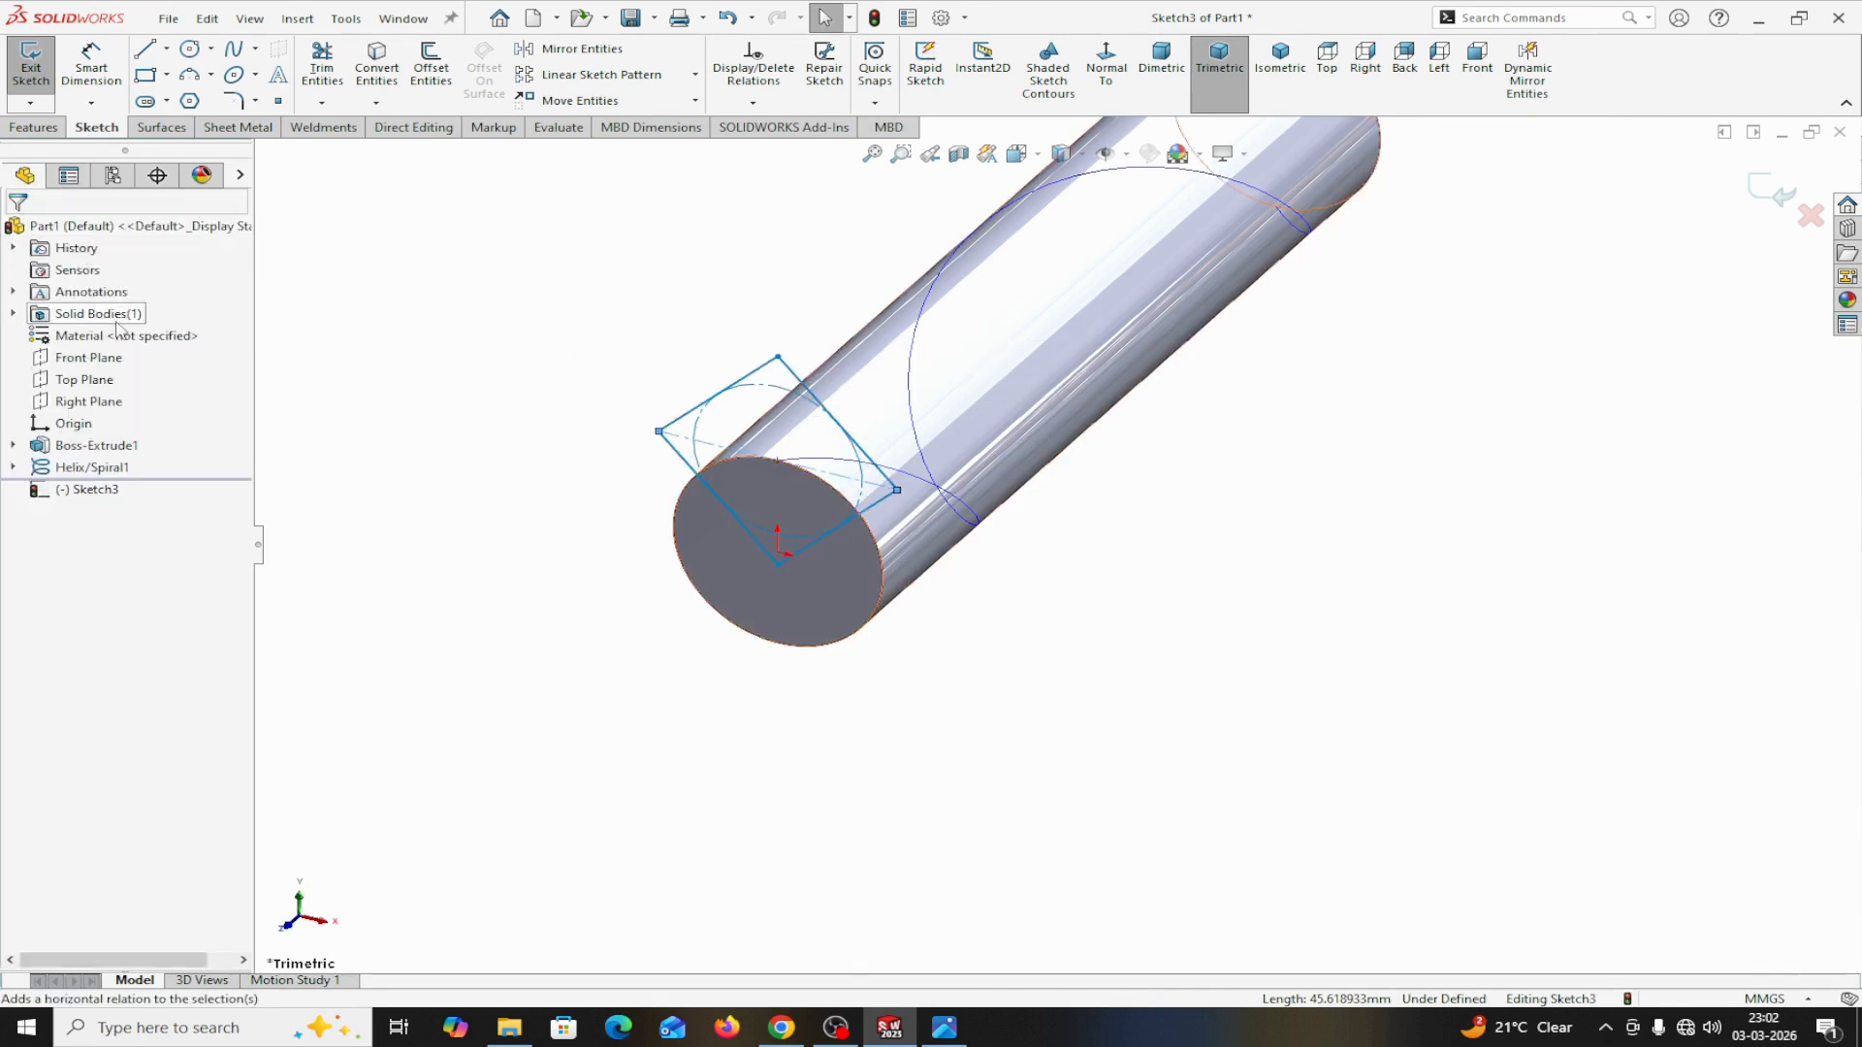
Step: Dimension the distance between the polygon's opposite left and right corners to 1.25 mm and exit the sketch
left_click(91, 66)
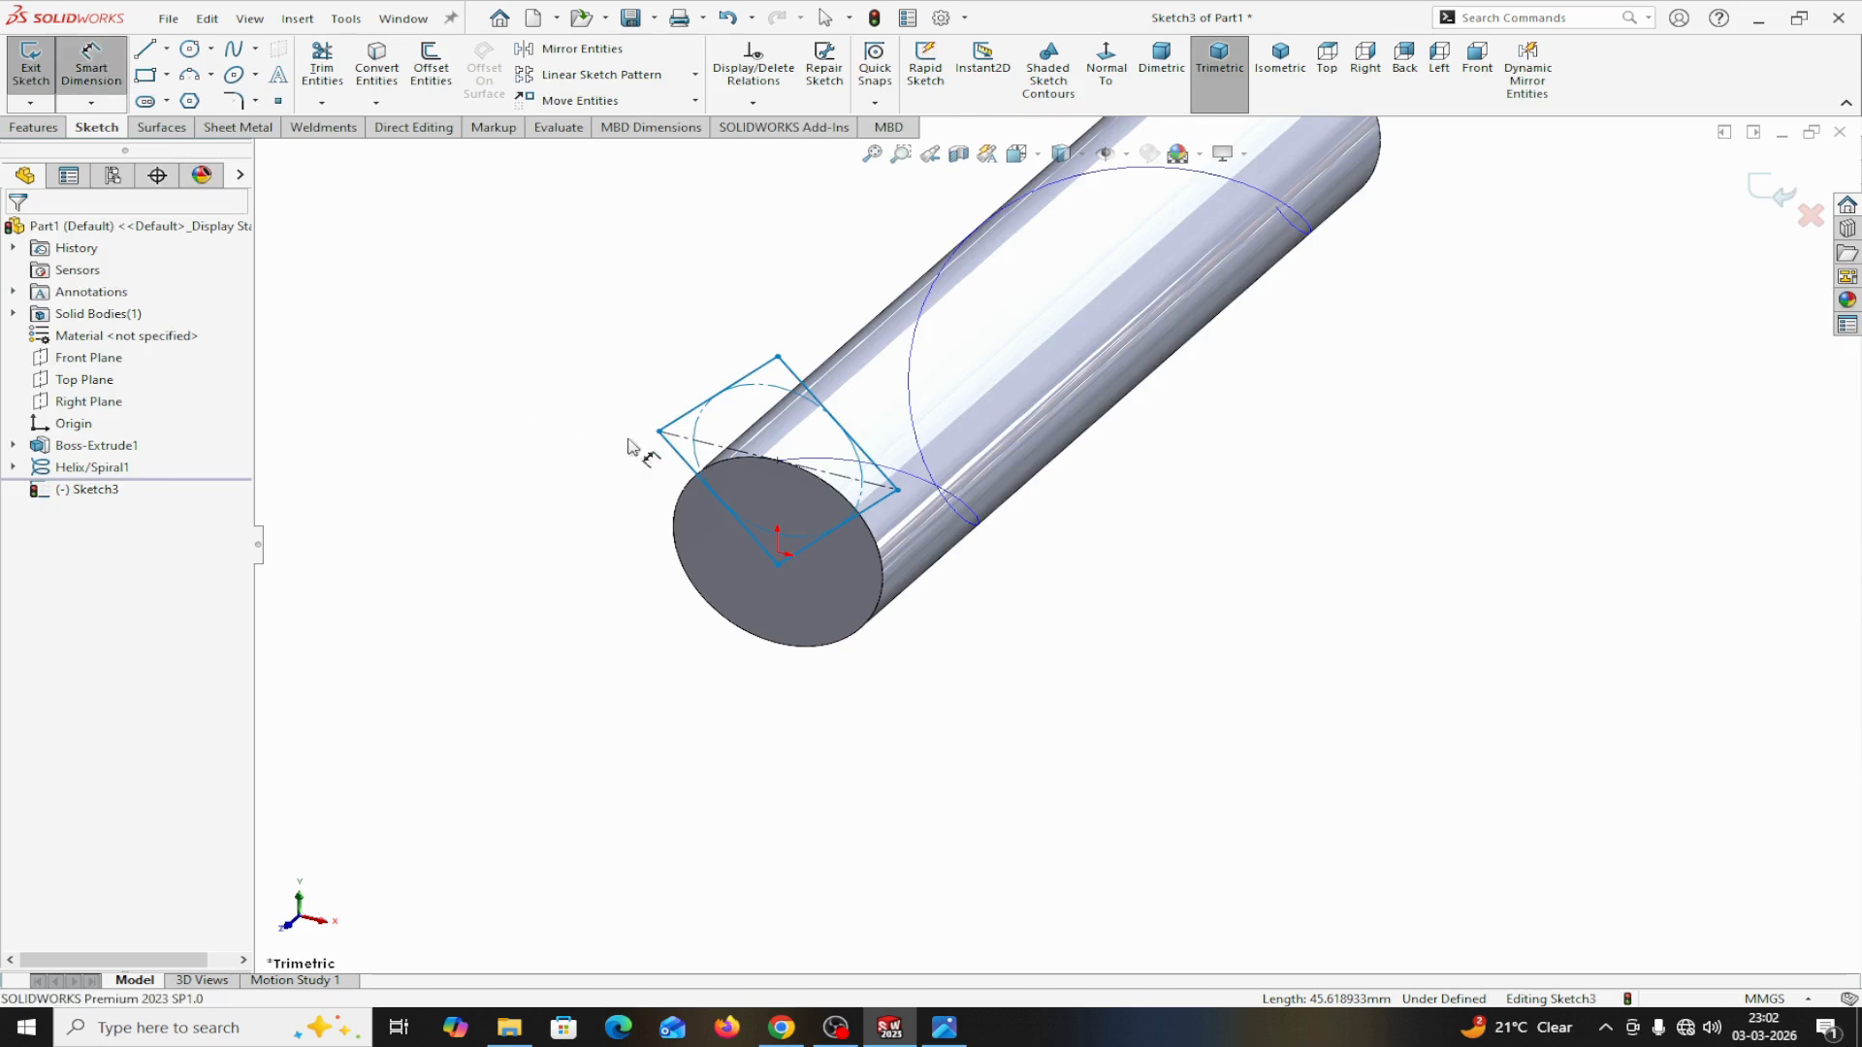
left_click(660, 432)
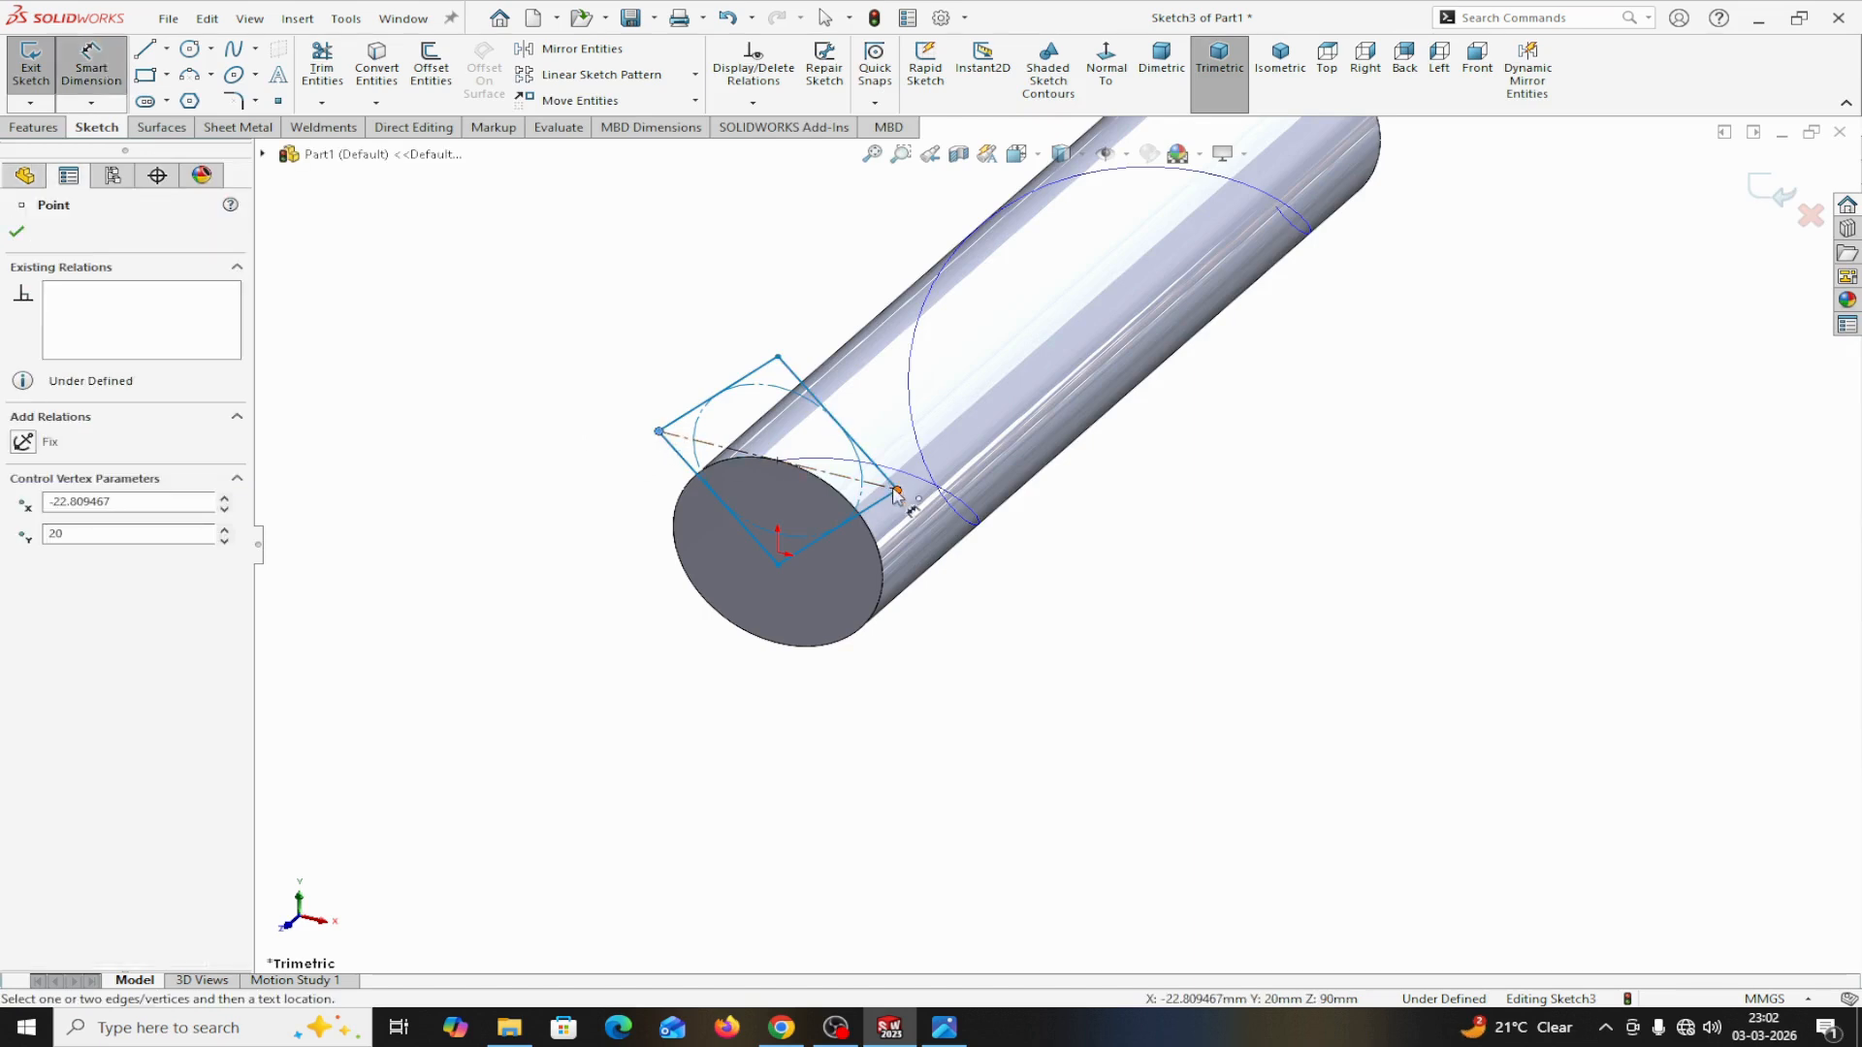
left_click(1110, 84)
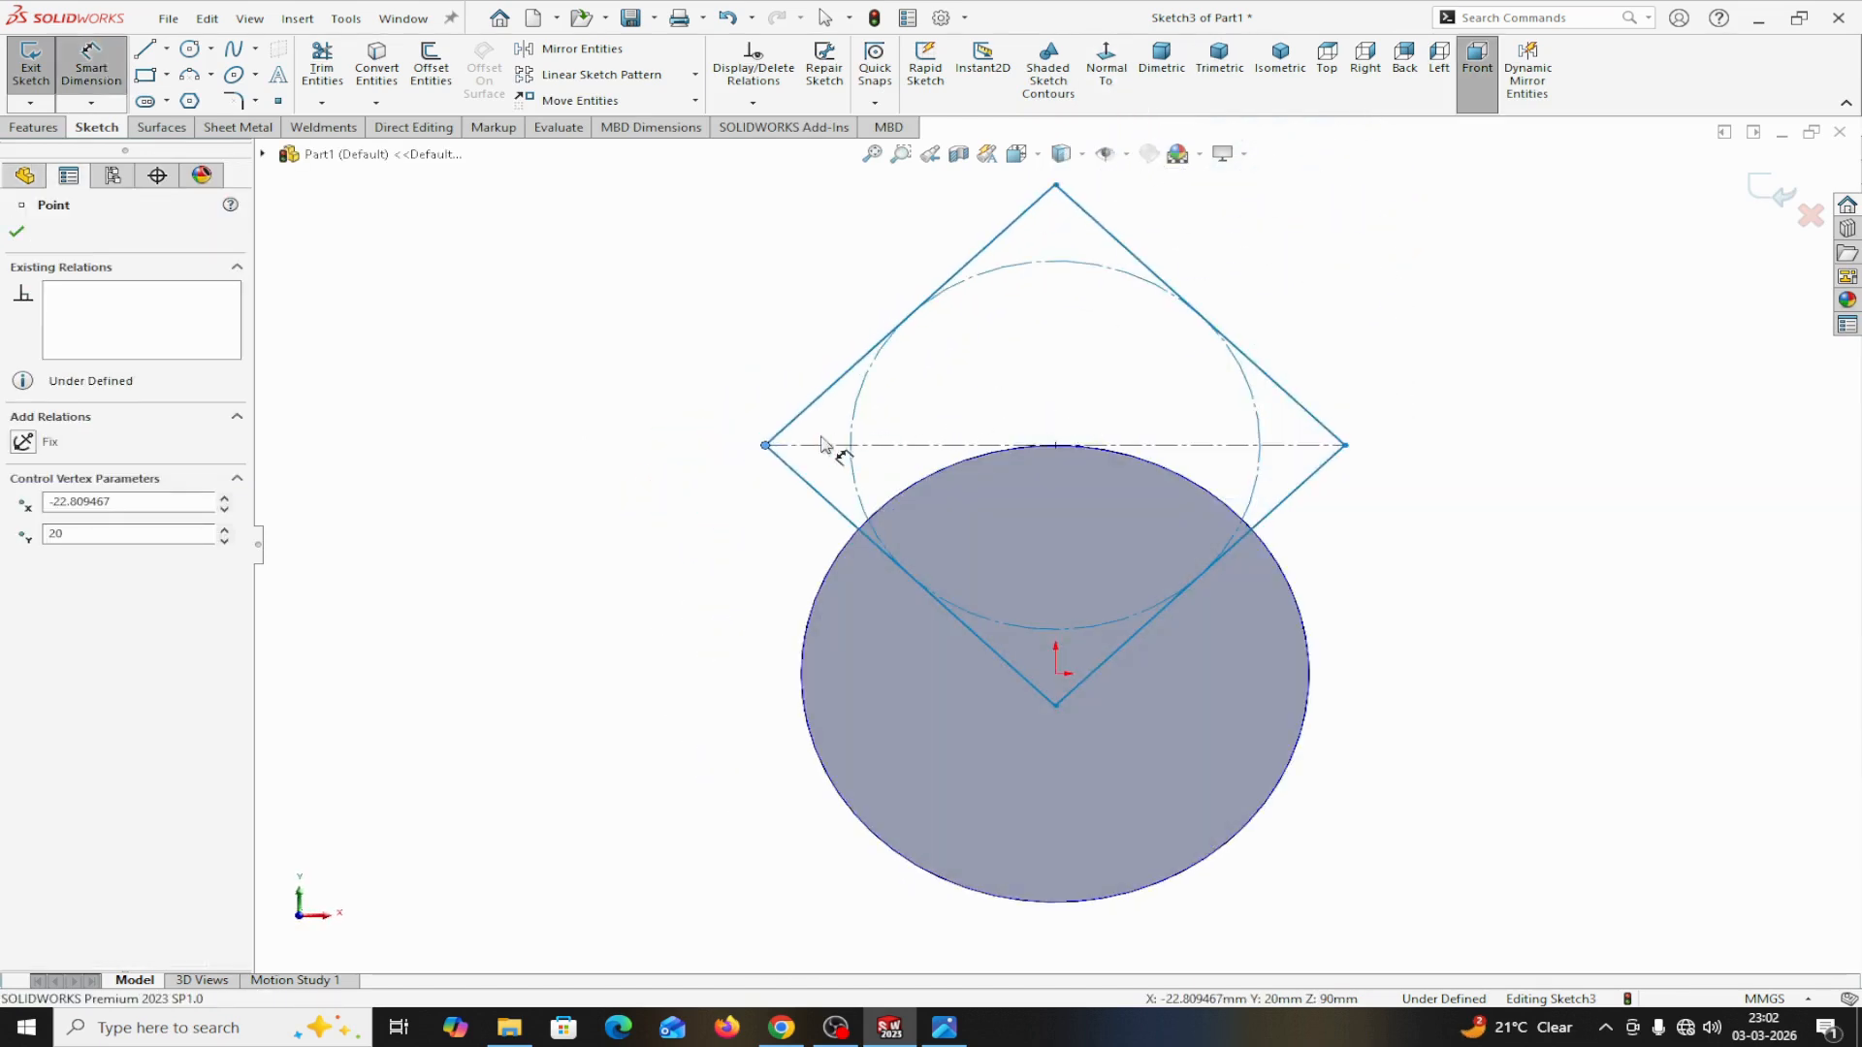
left_click(1345, 446)
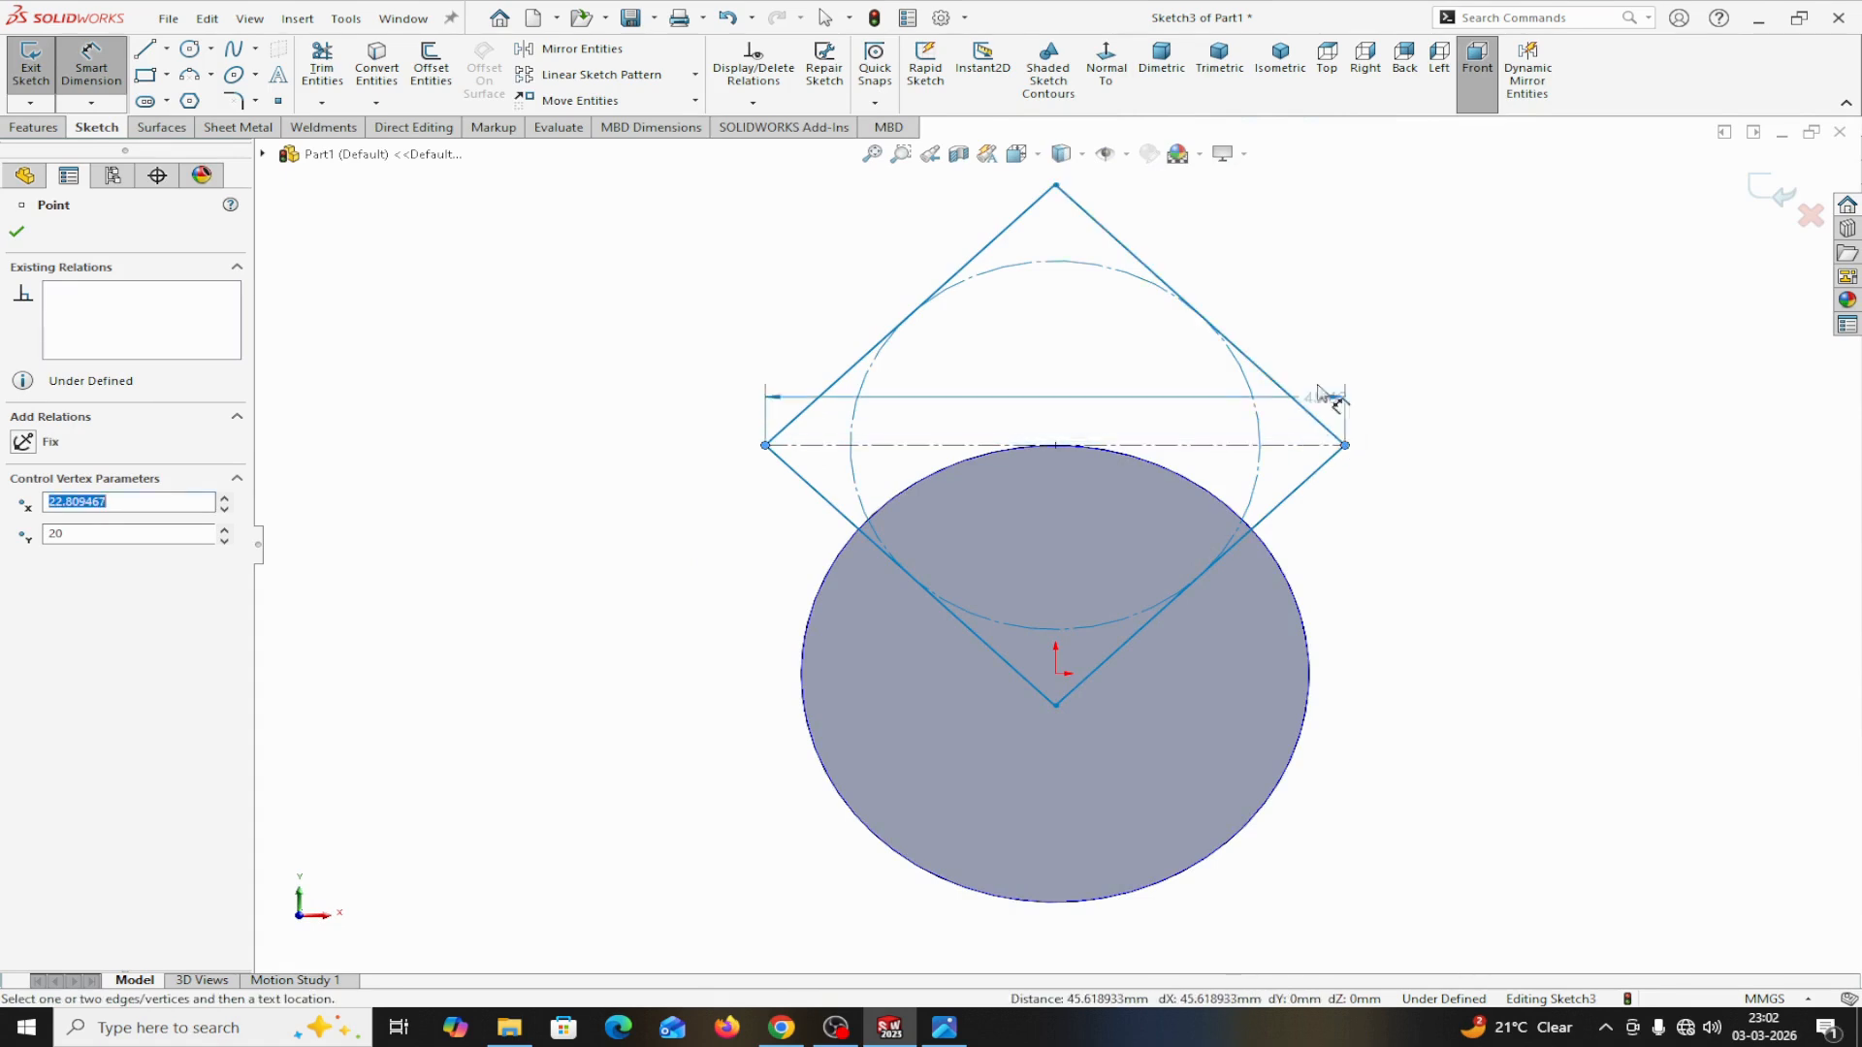
left_click(1222, 233)
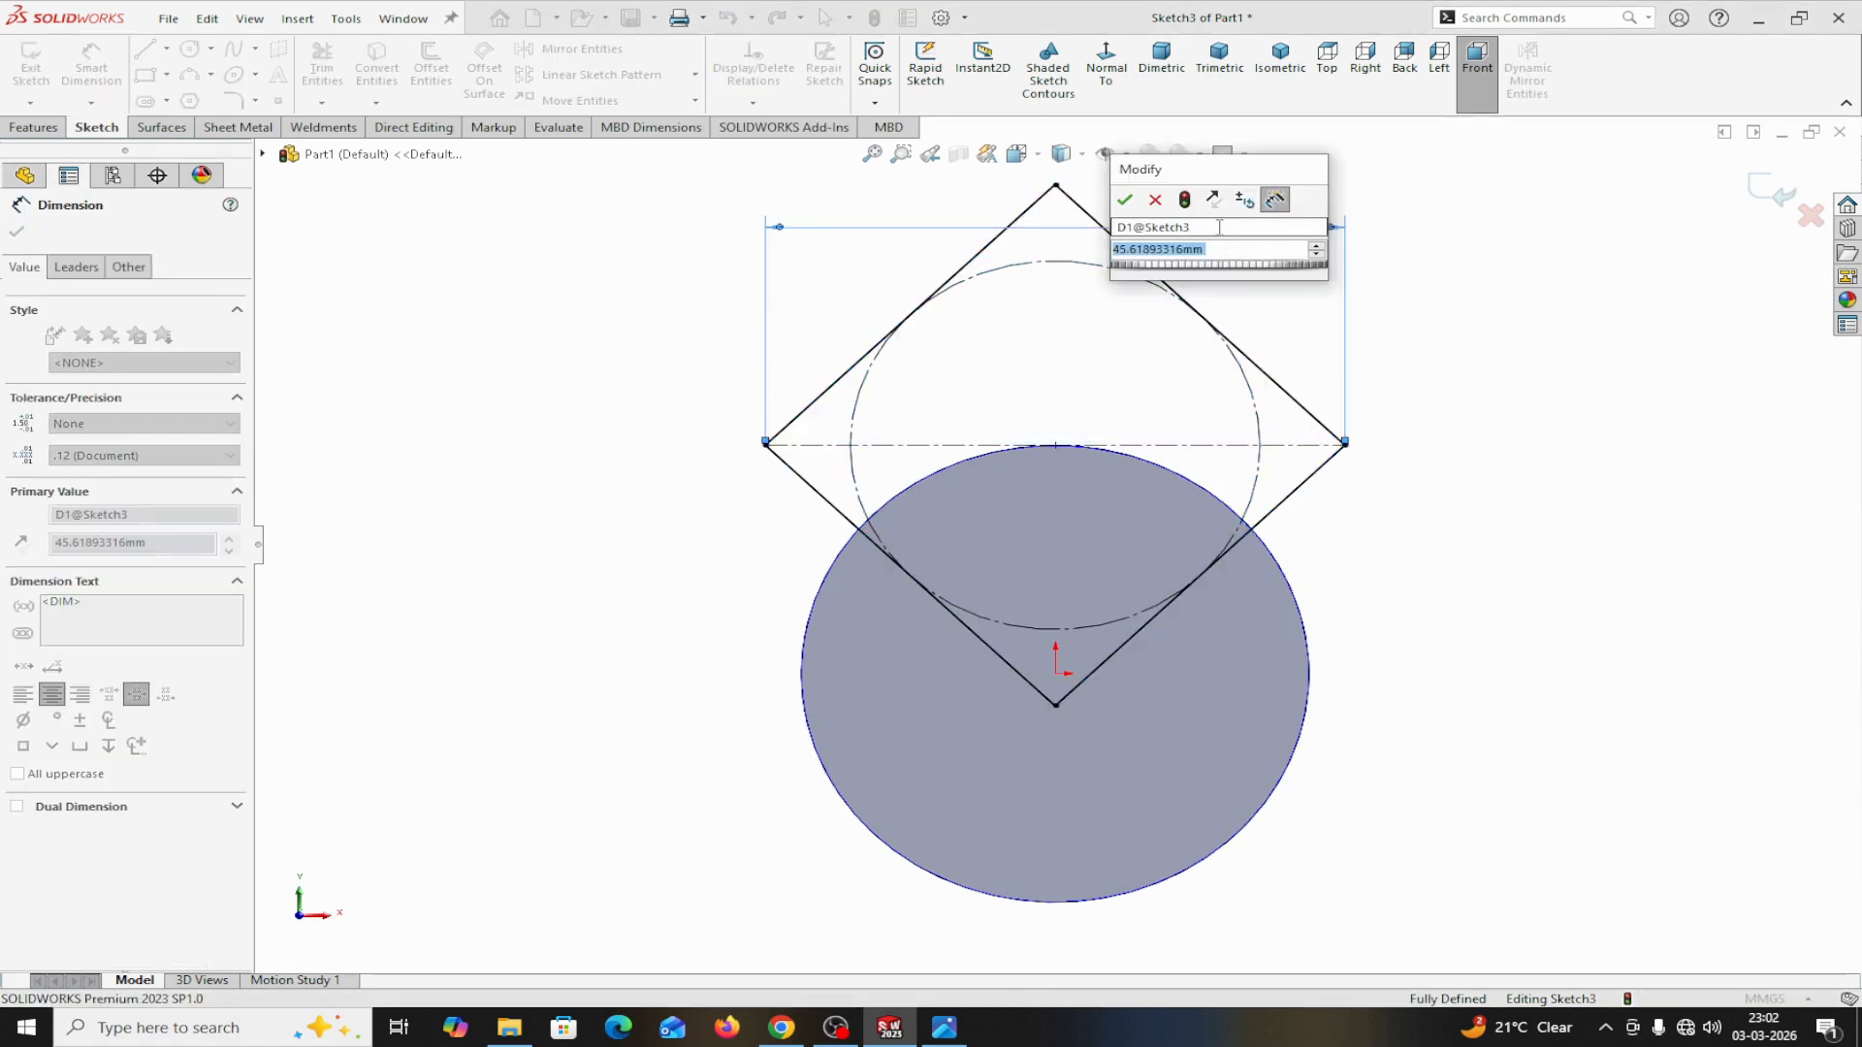
type("1")
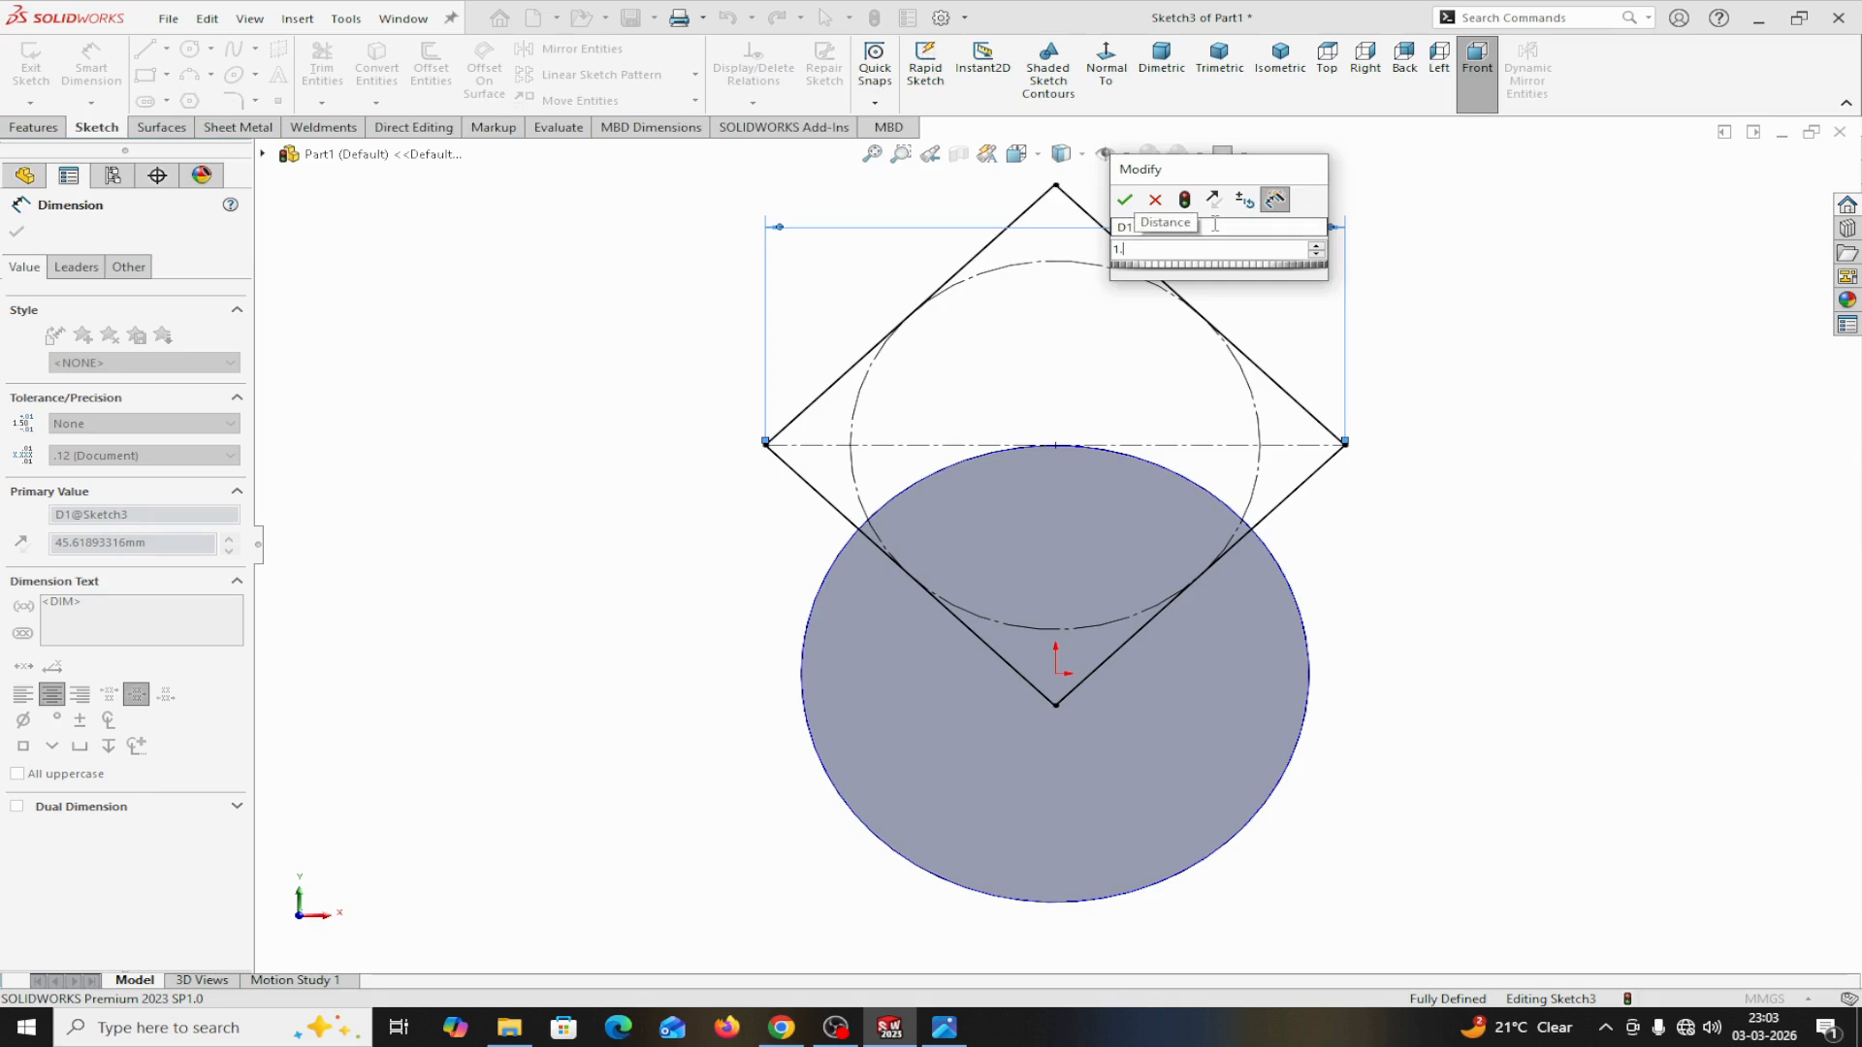
type(".25")
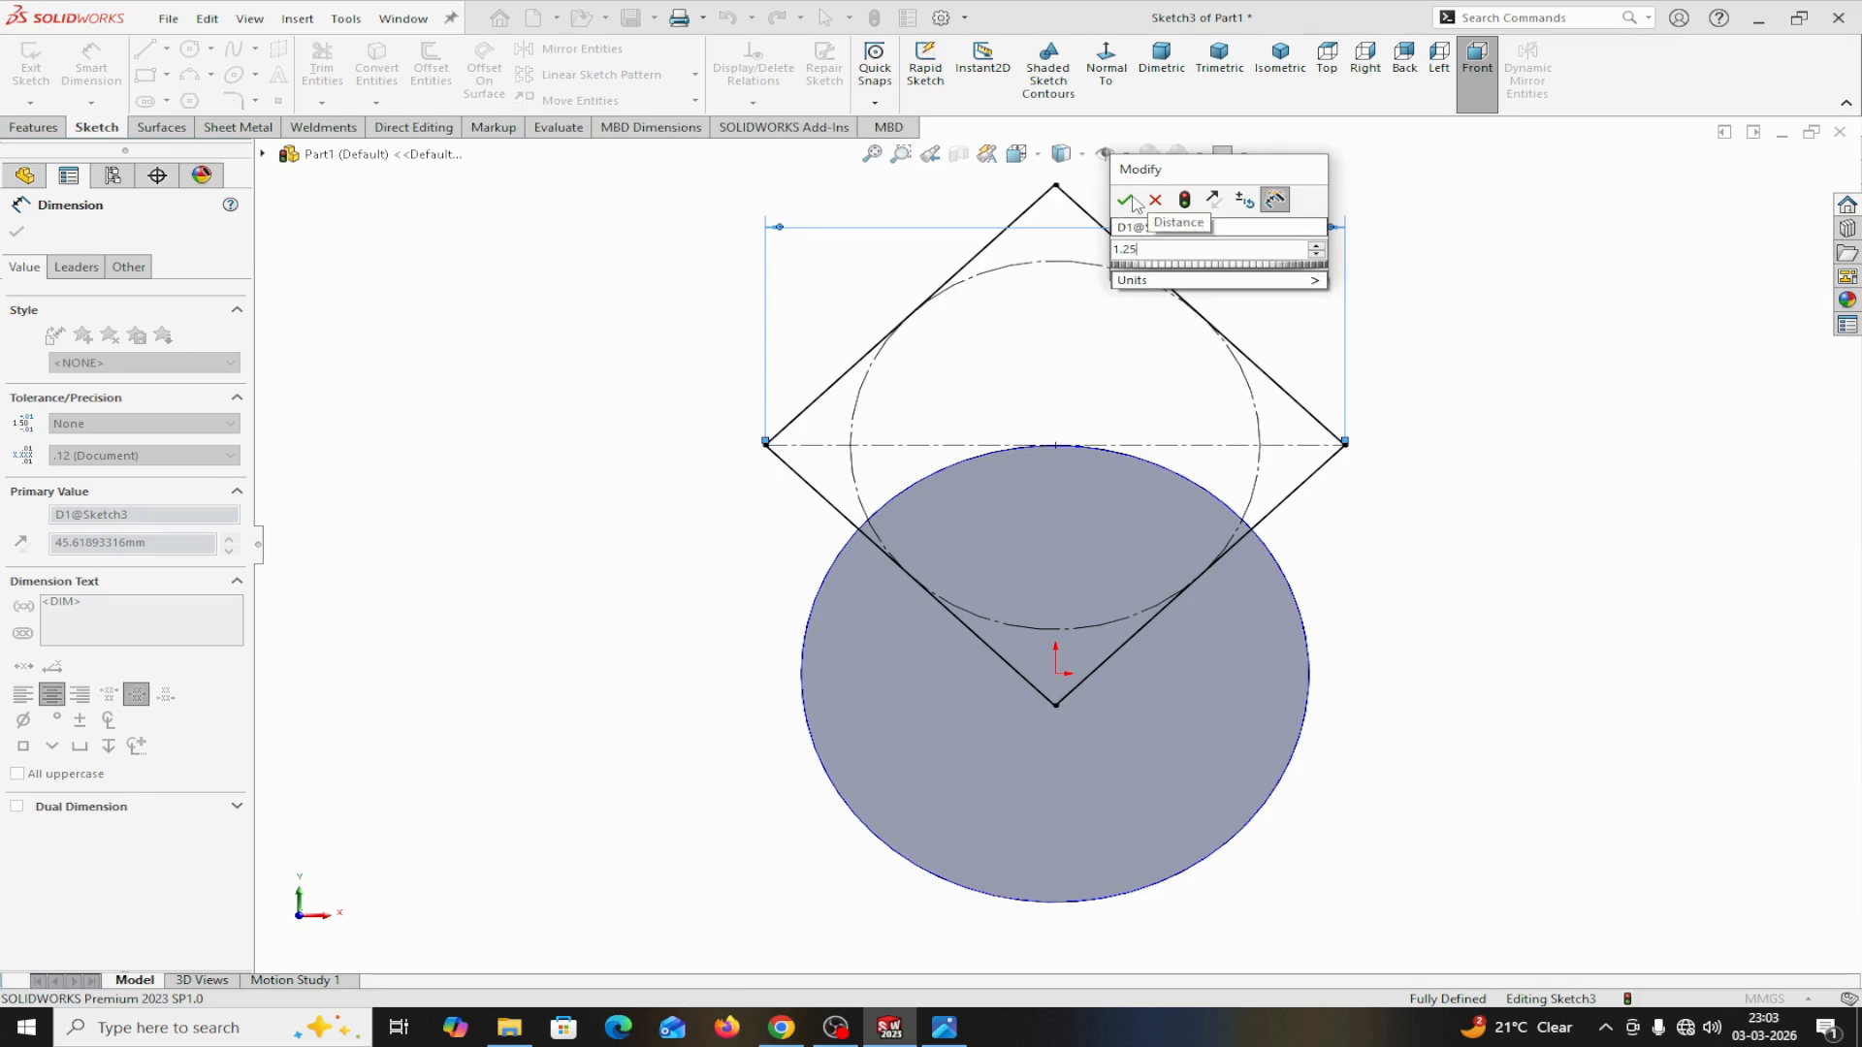
left_click(1131, 201)
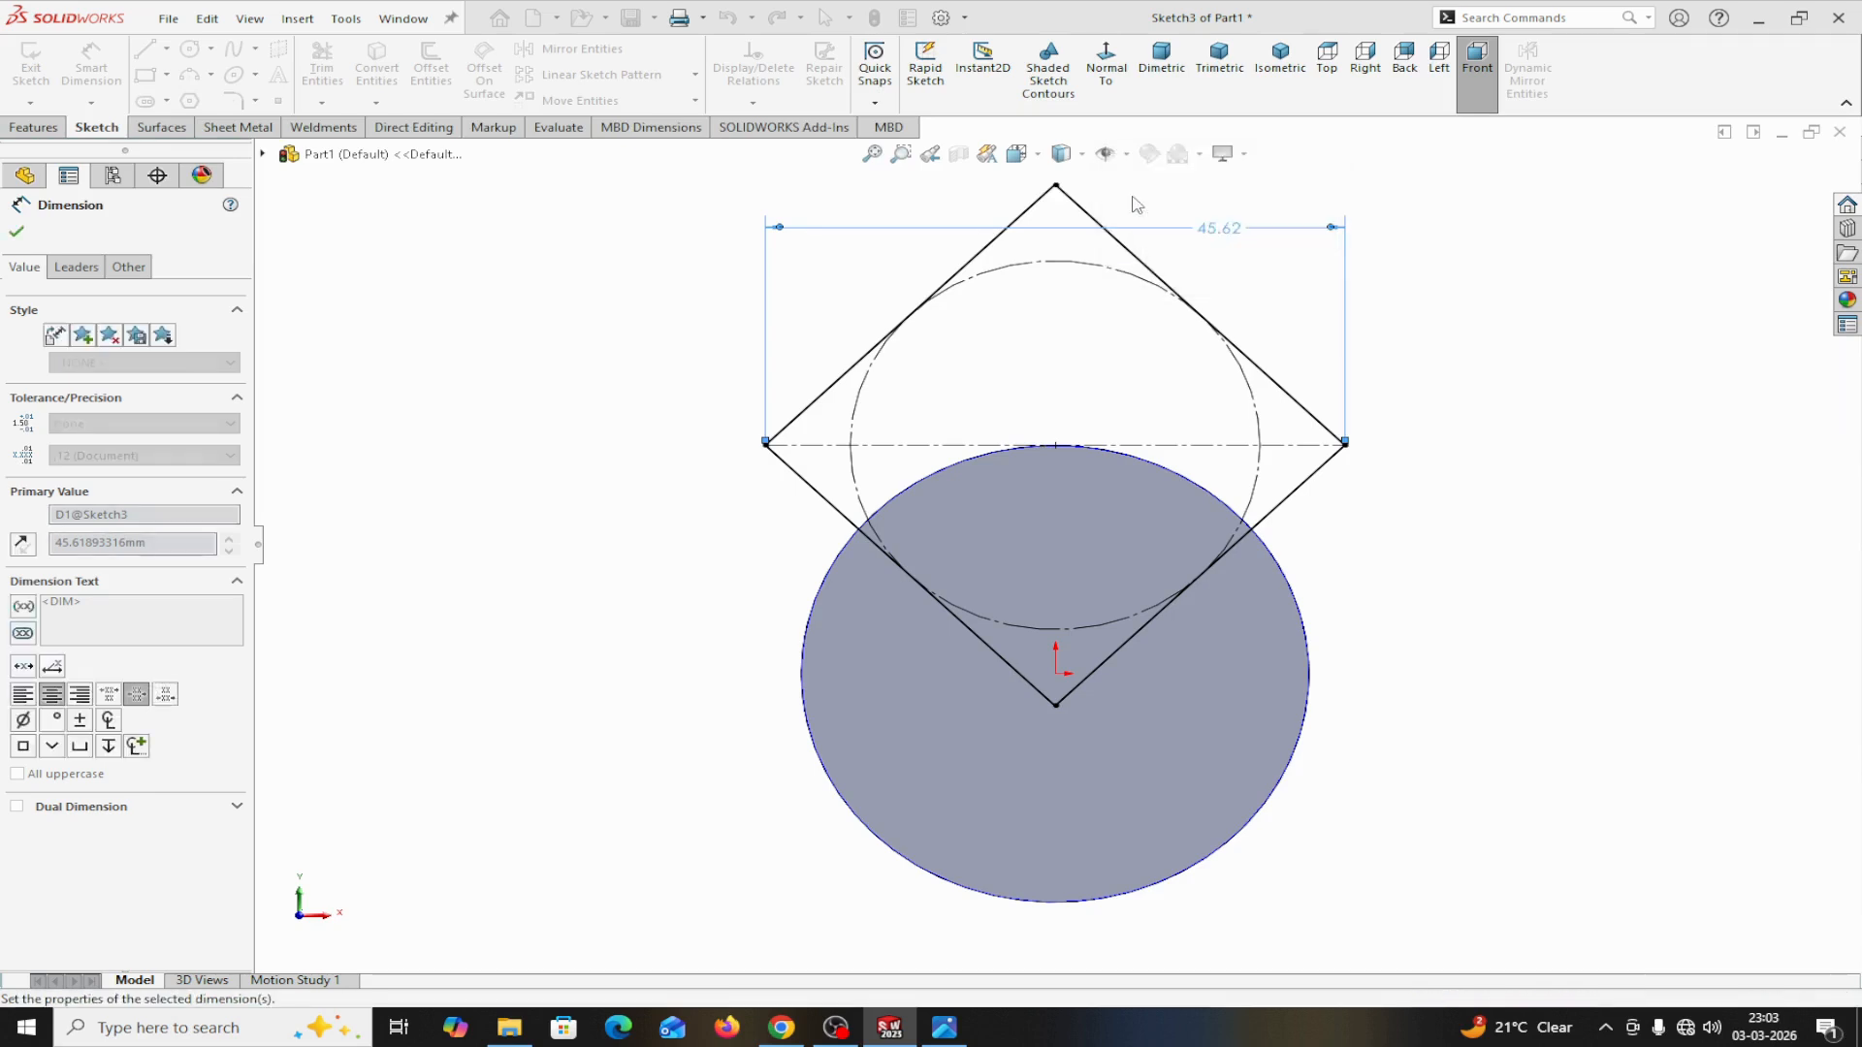
left_click(16, 232)
middle_click_drag(1338, 491, 1309, 544)
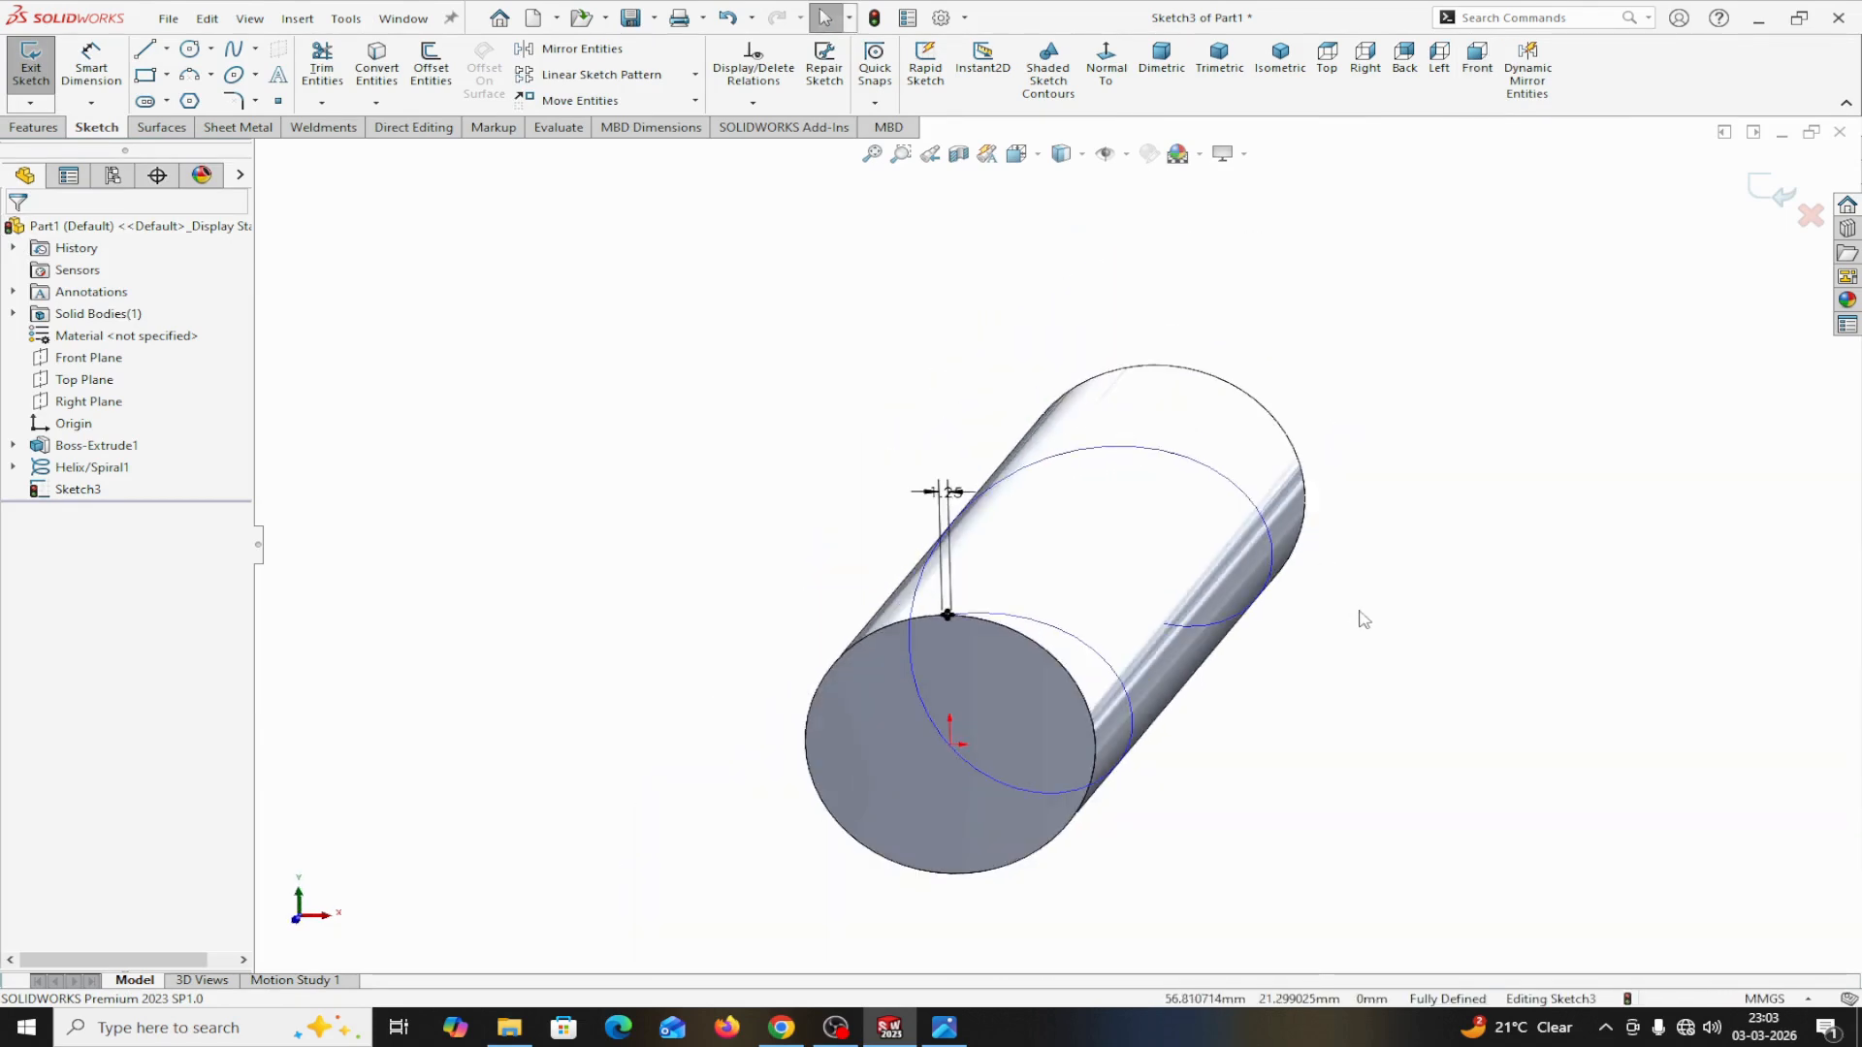
middle_click_drag(1364, 620, 1383, 613)
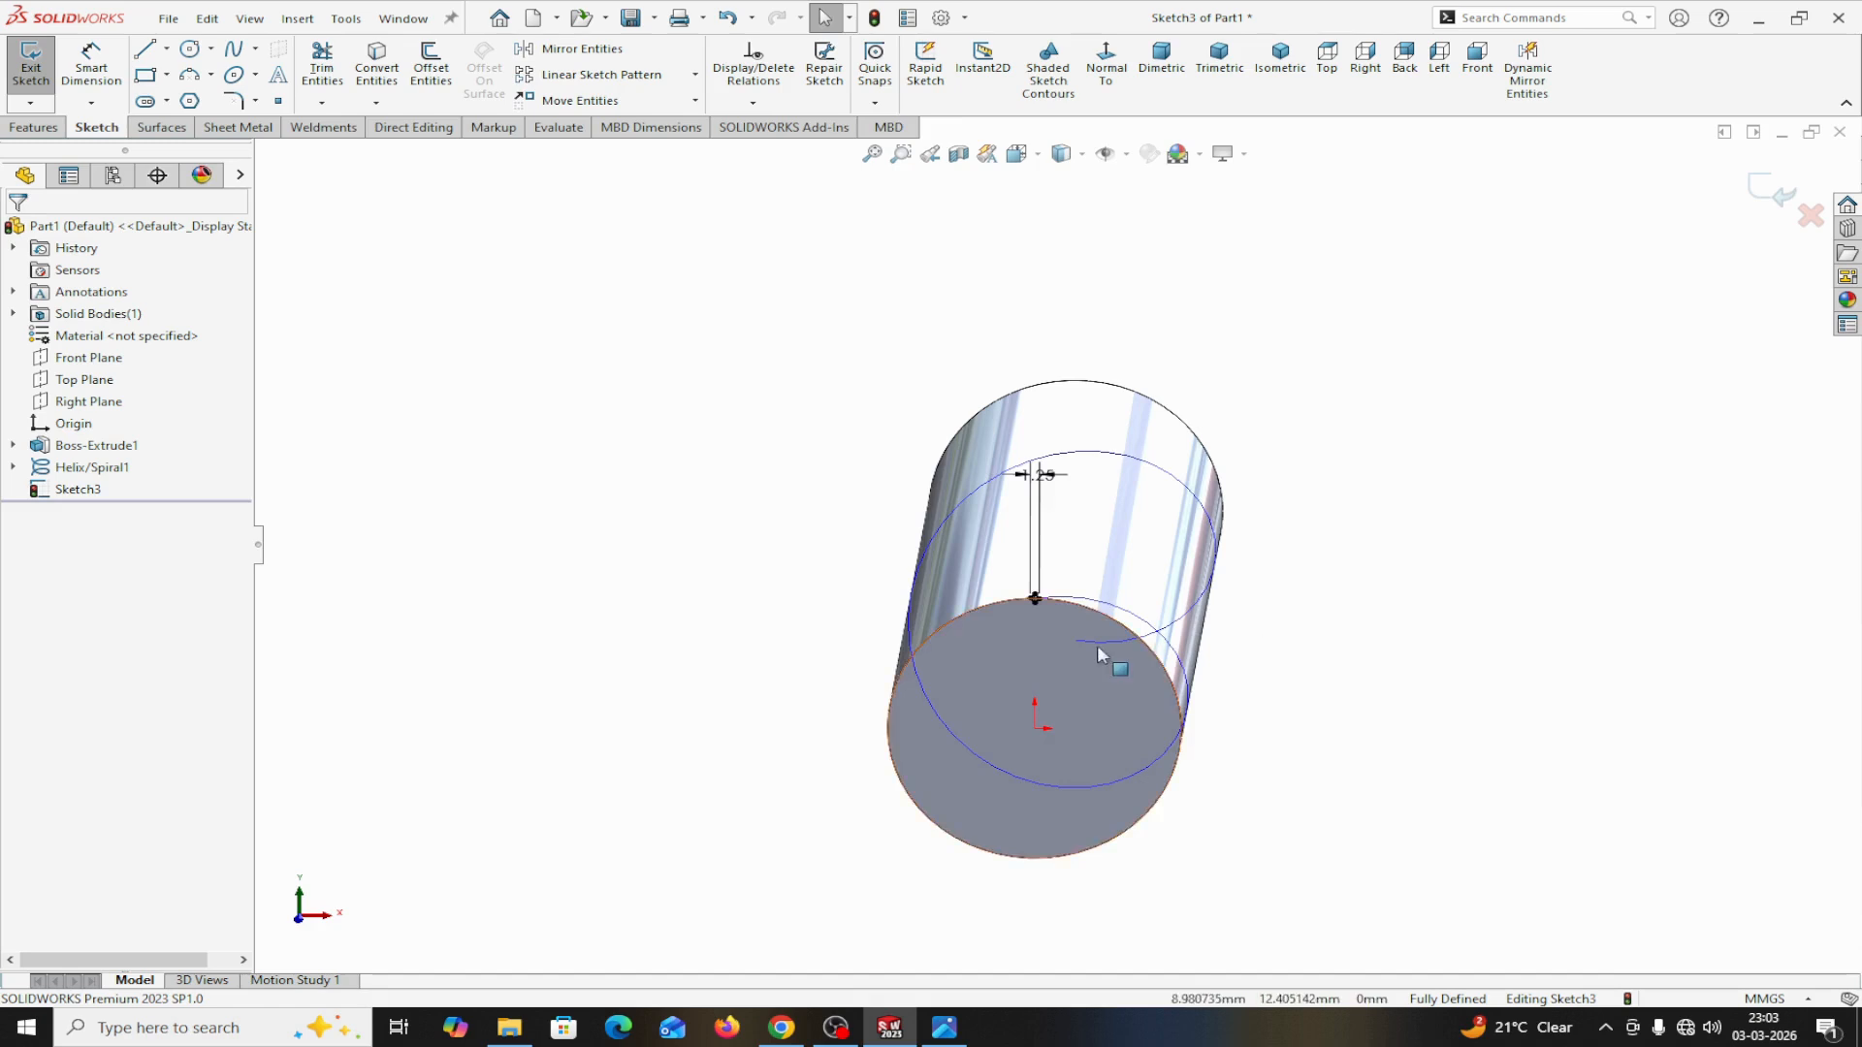
scroll(1032, 569, "down", 5)
scroll(1032, 568, "up", 3)
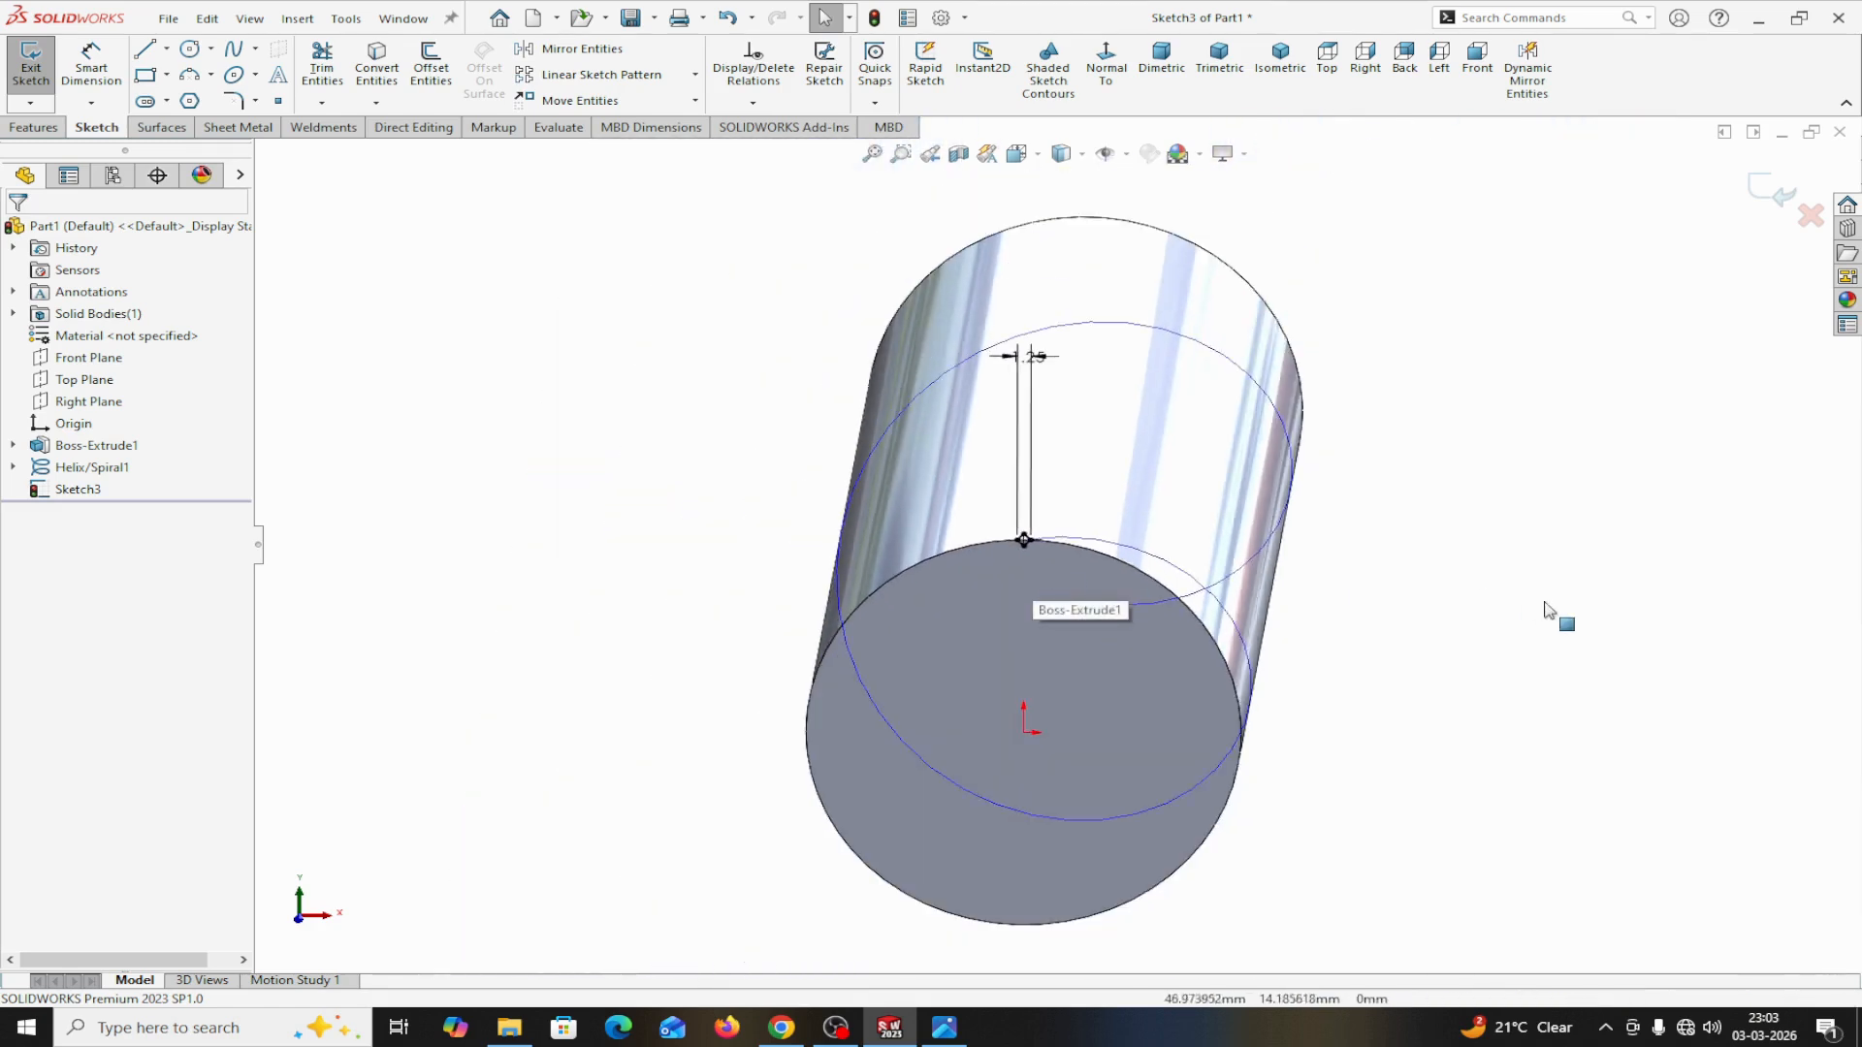
middle_click_drag(1549, 614, 1489, 617)
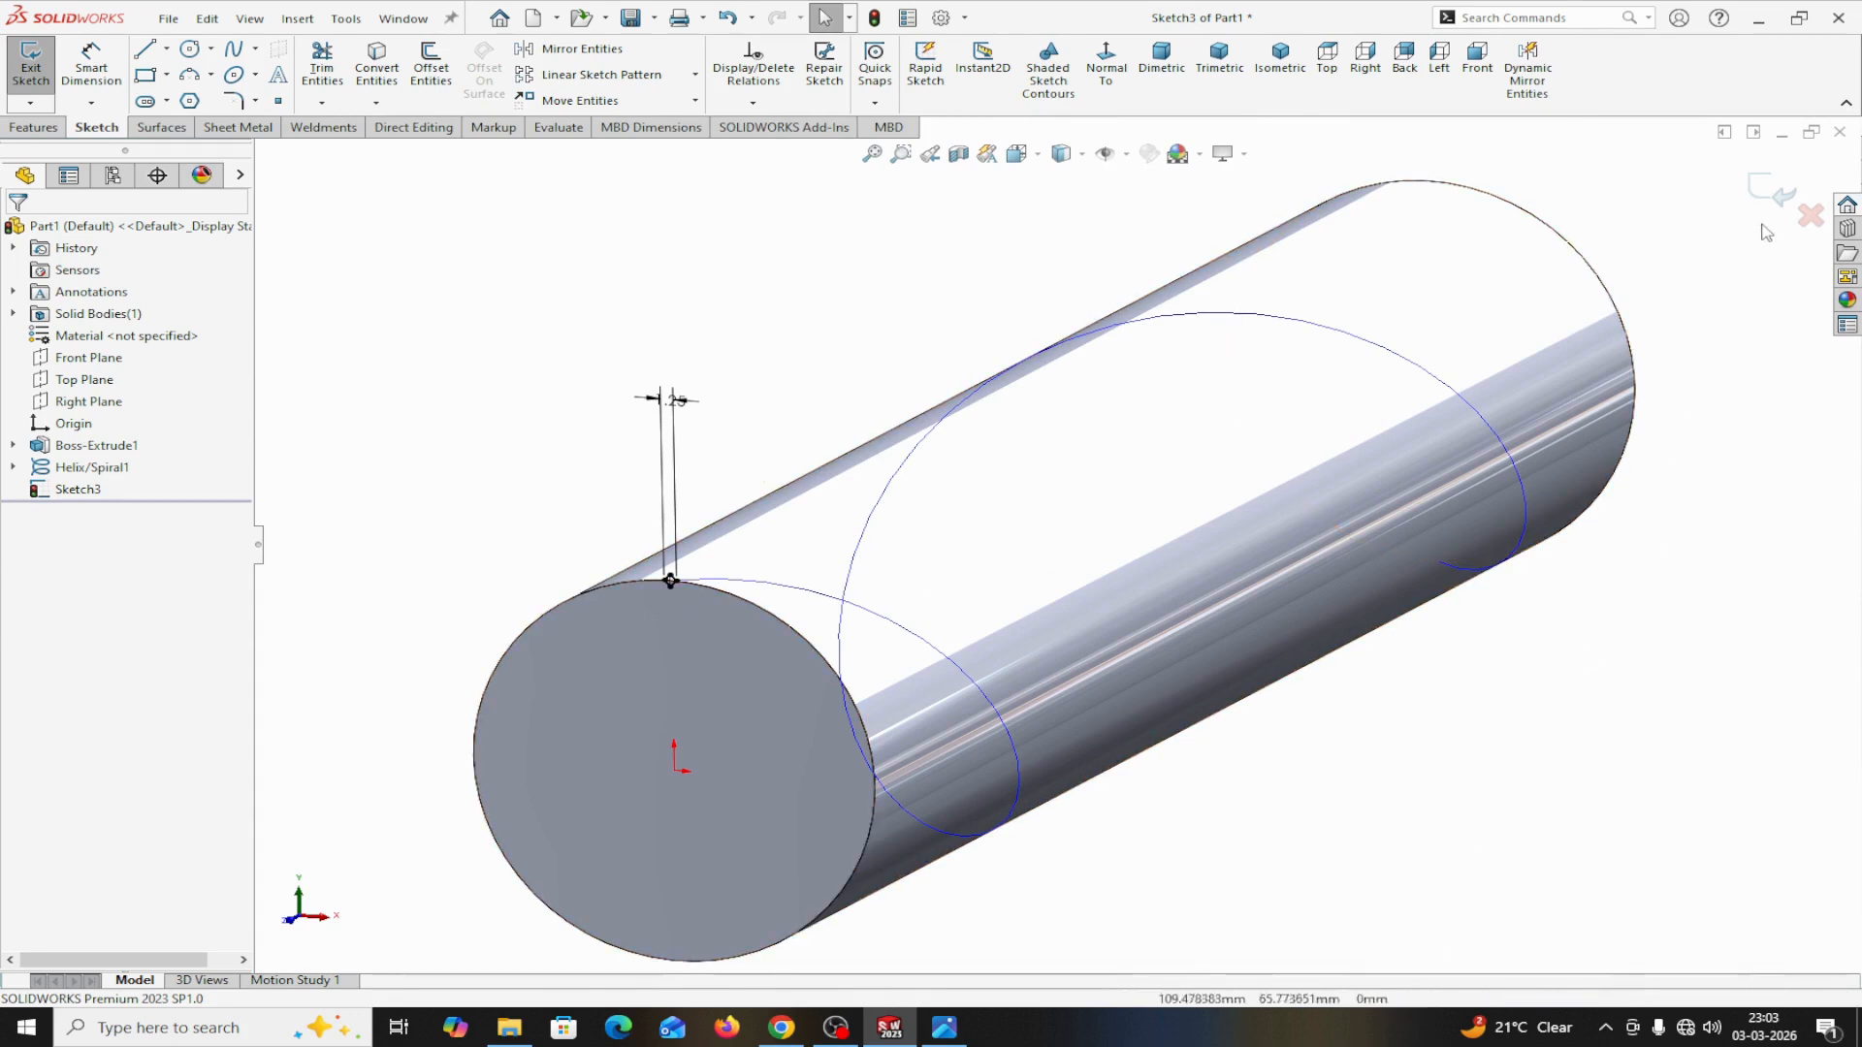
left_click(1777, 197)
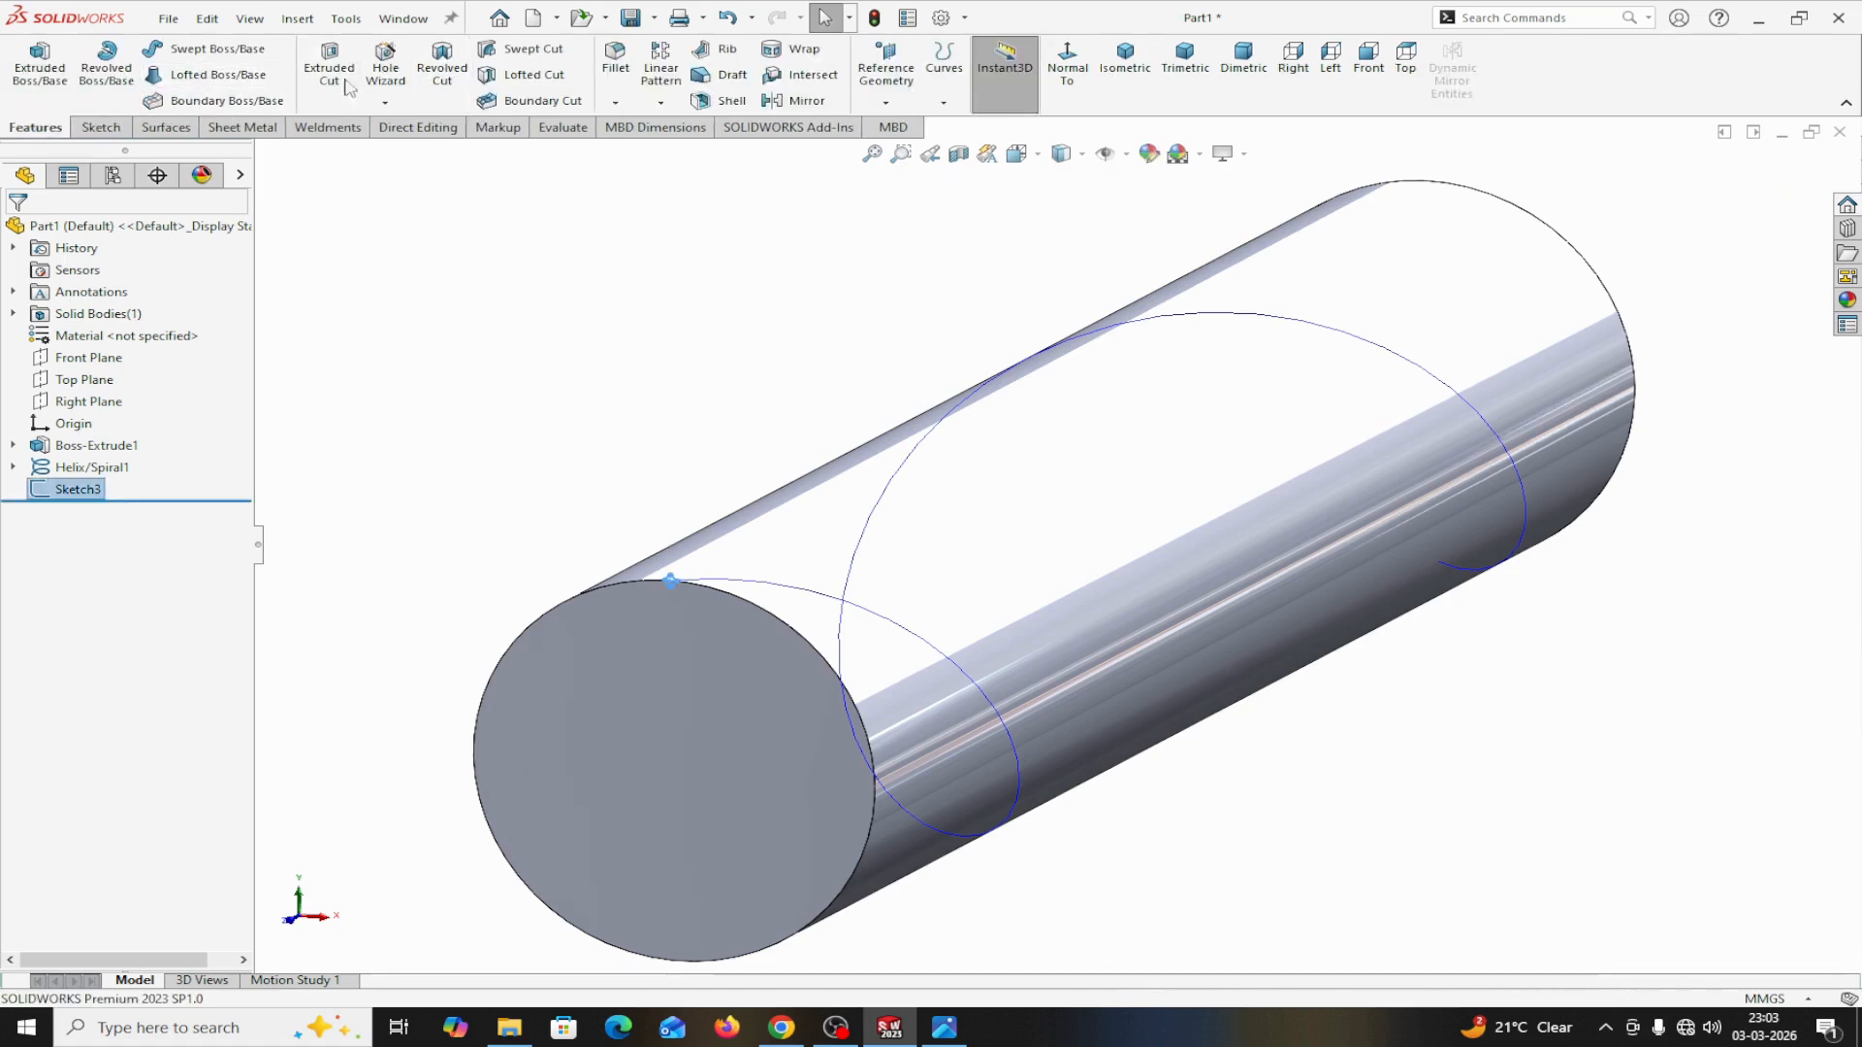
Step: Create a swept cut using the small square sketch as the profile and the helix as the path
left_click(514, 56)
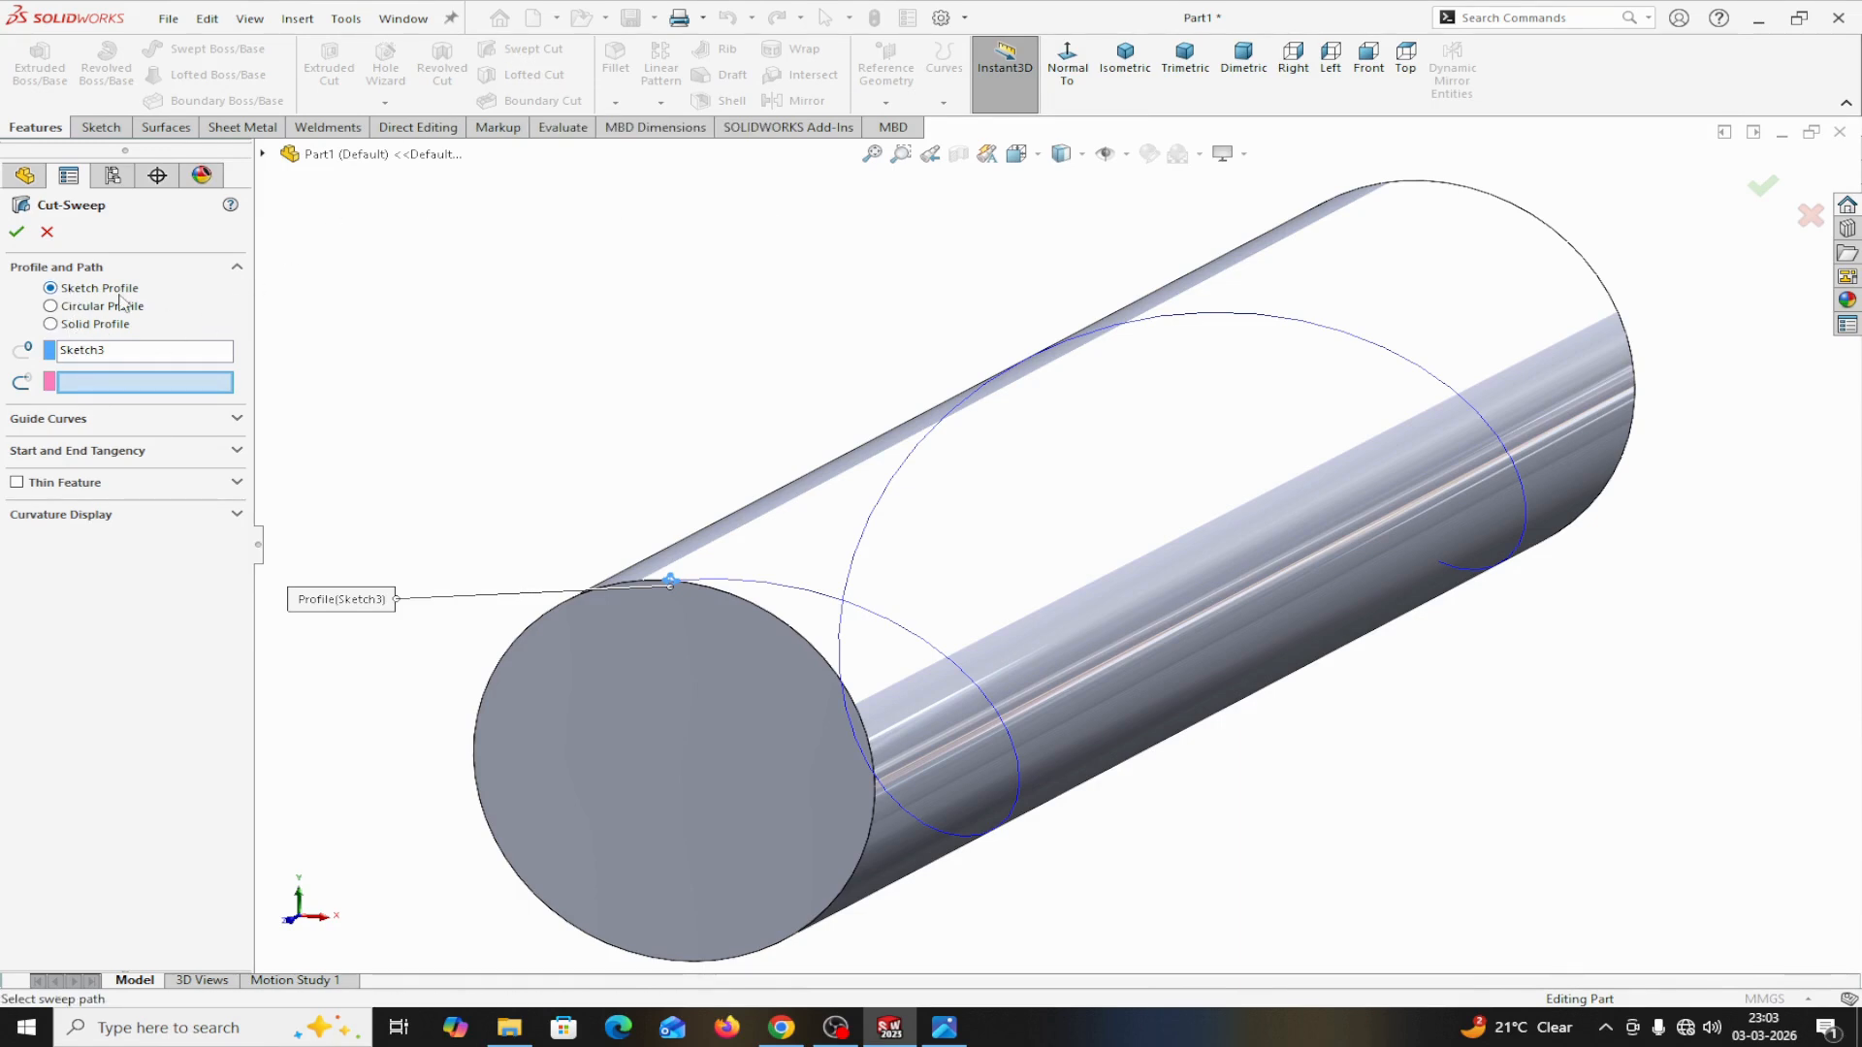
left_click(98, 388)
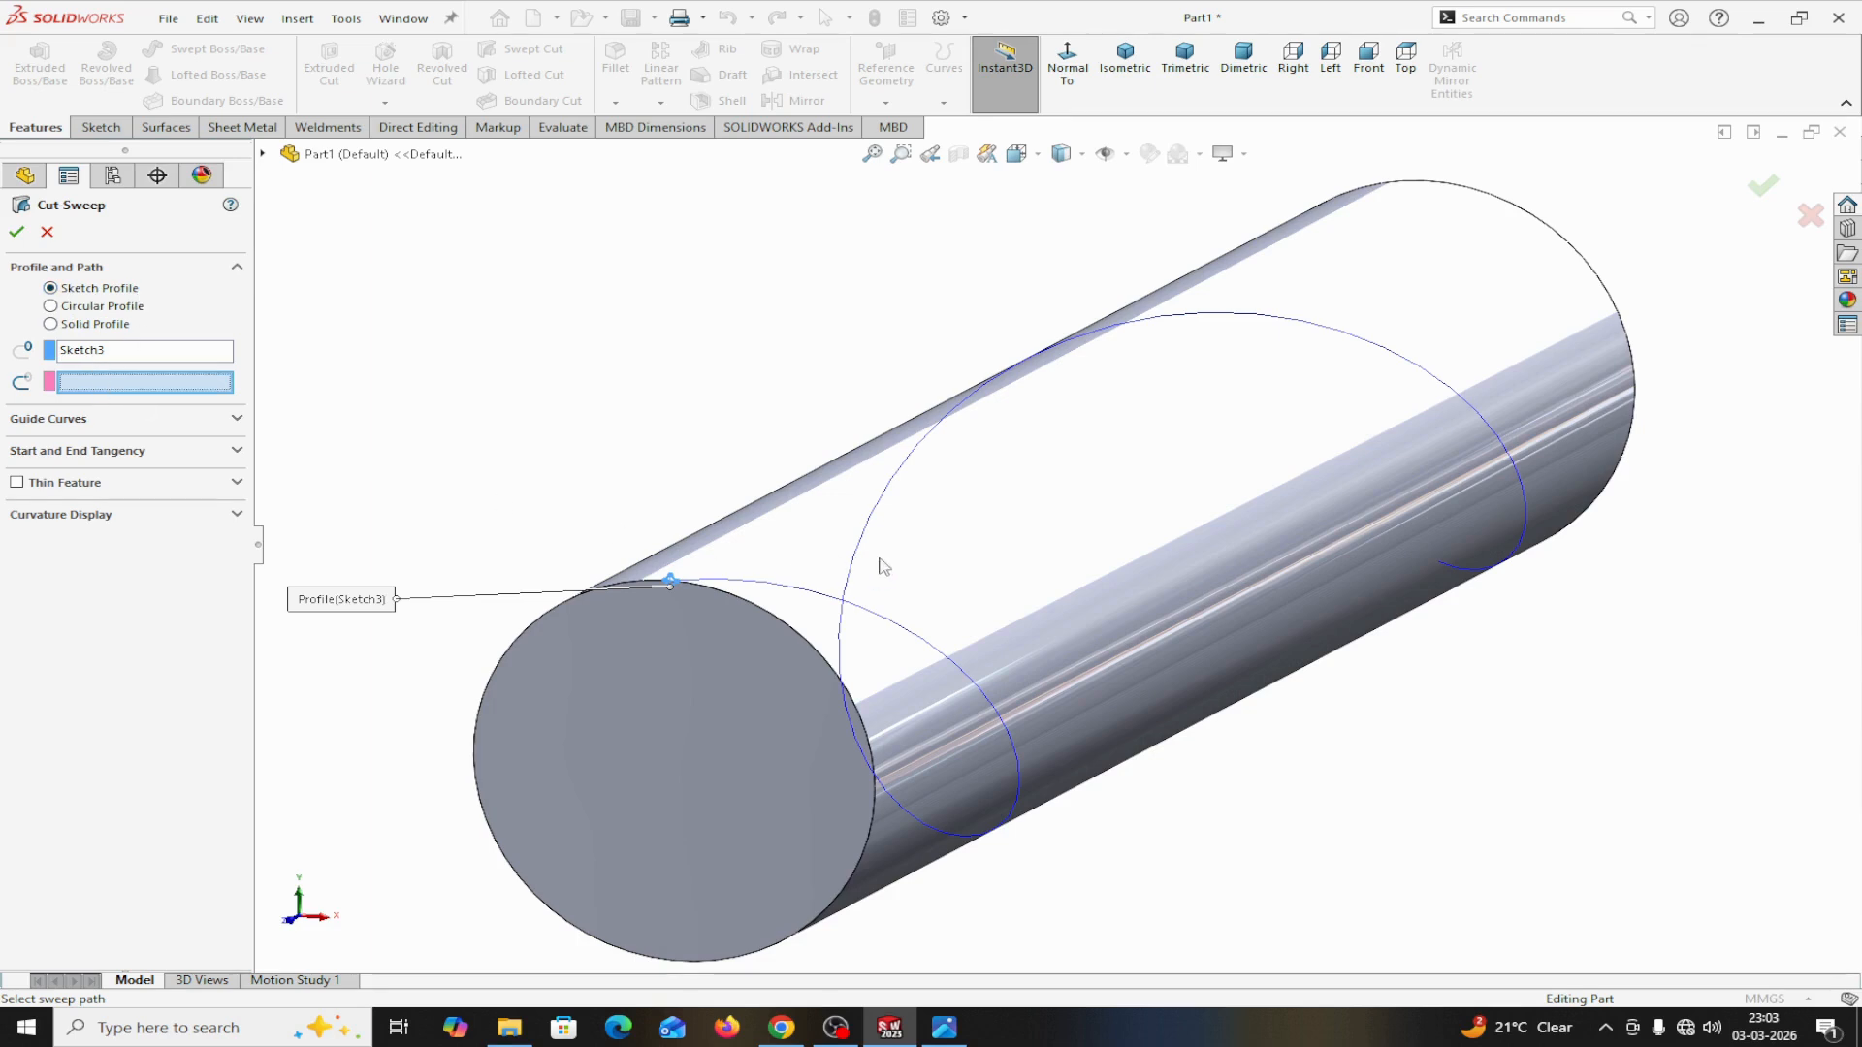
left_click(860, 532)
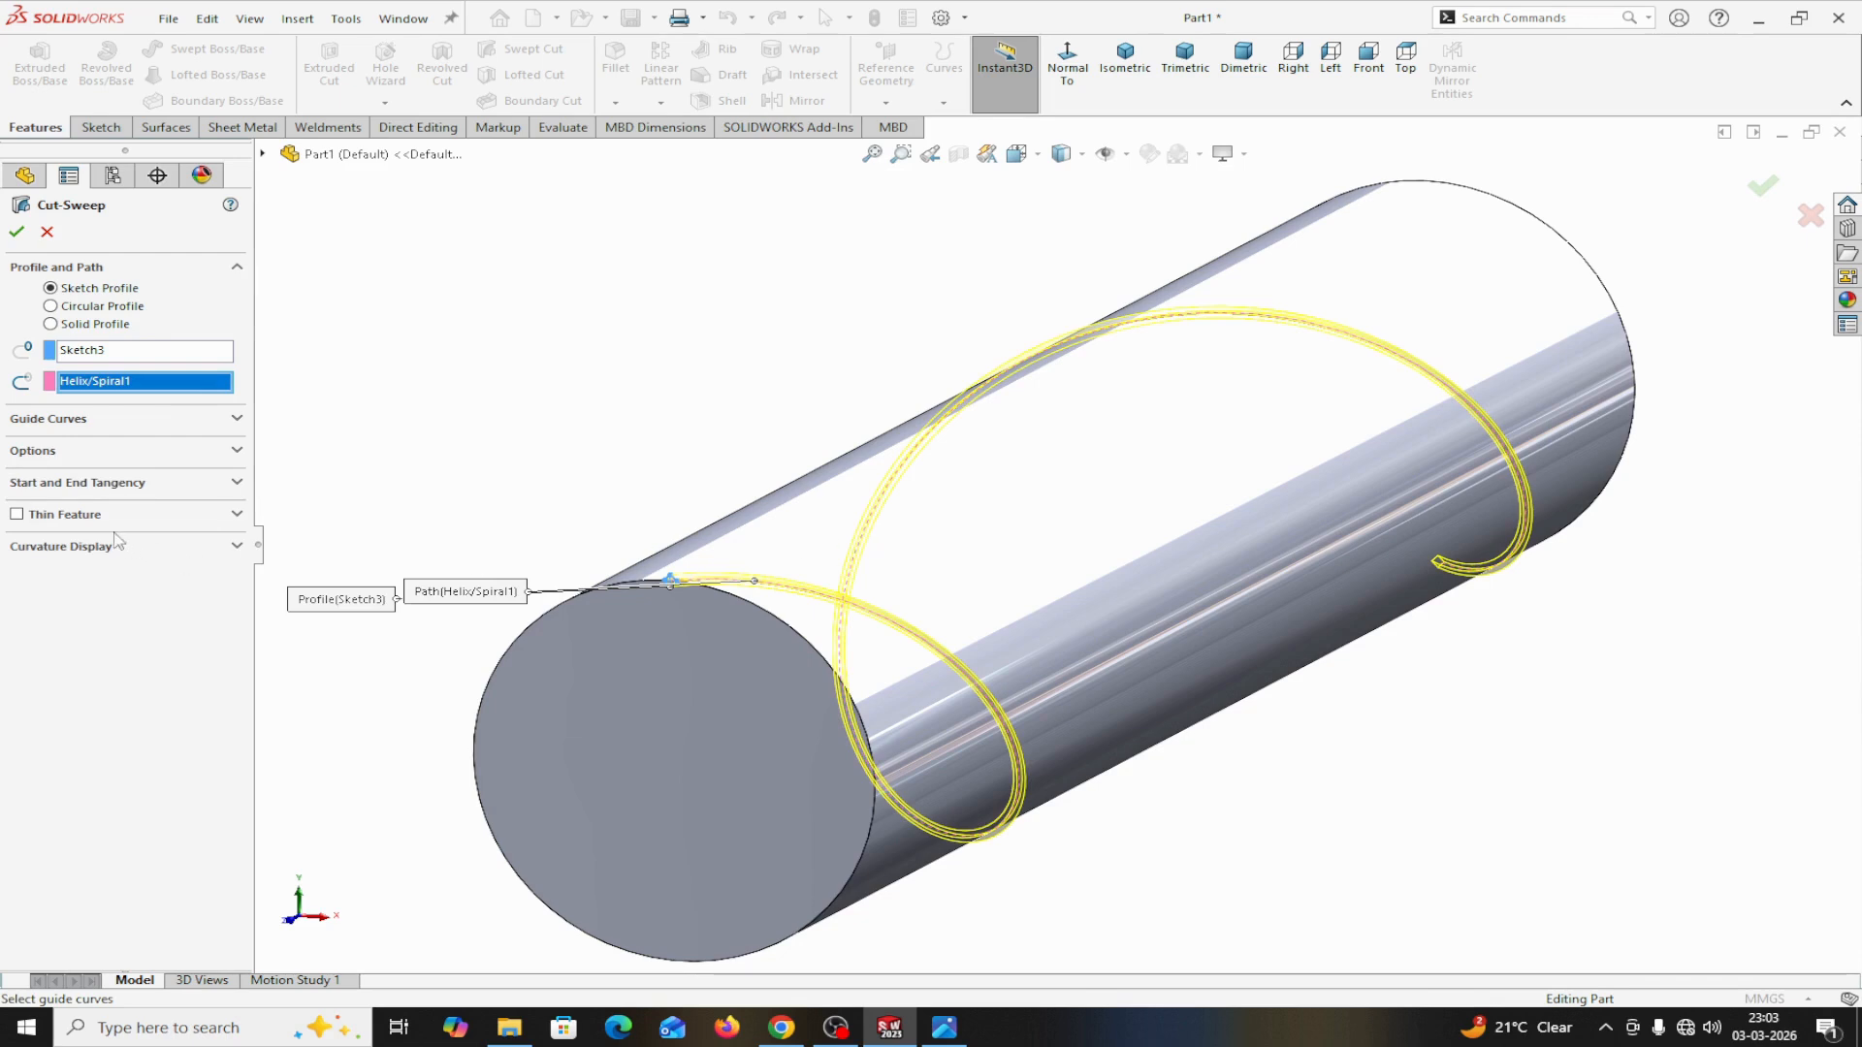
left_click(65, 456)
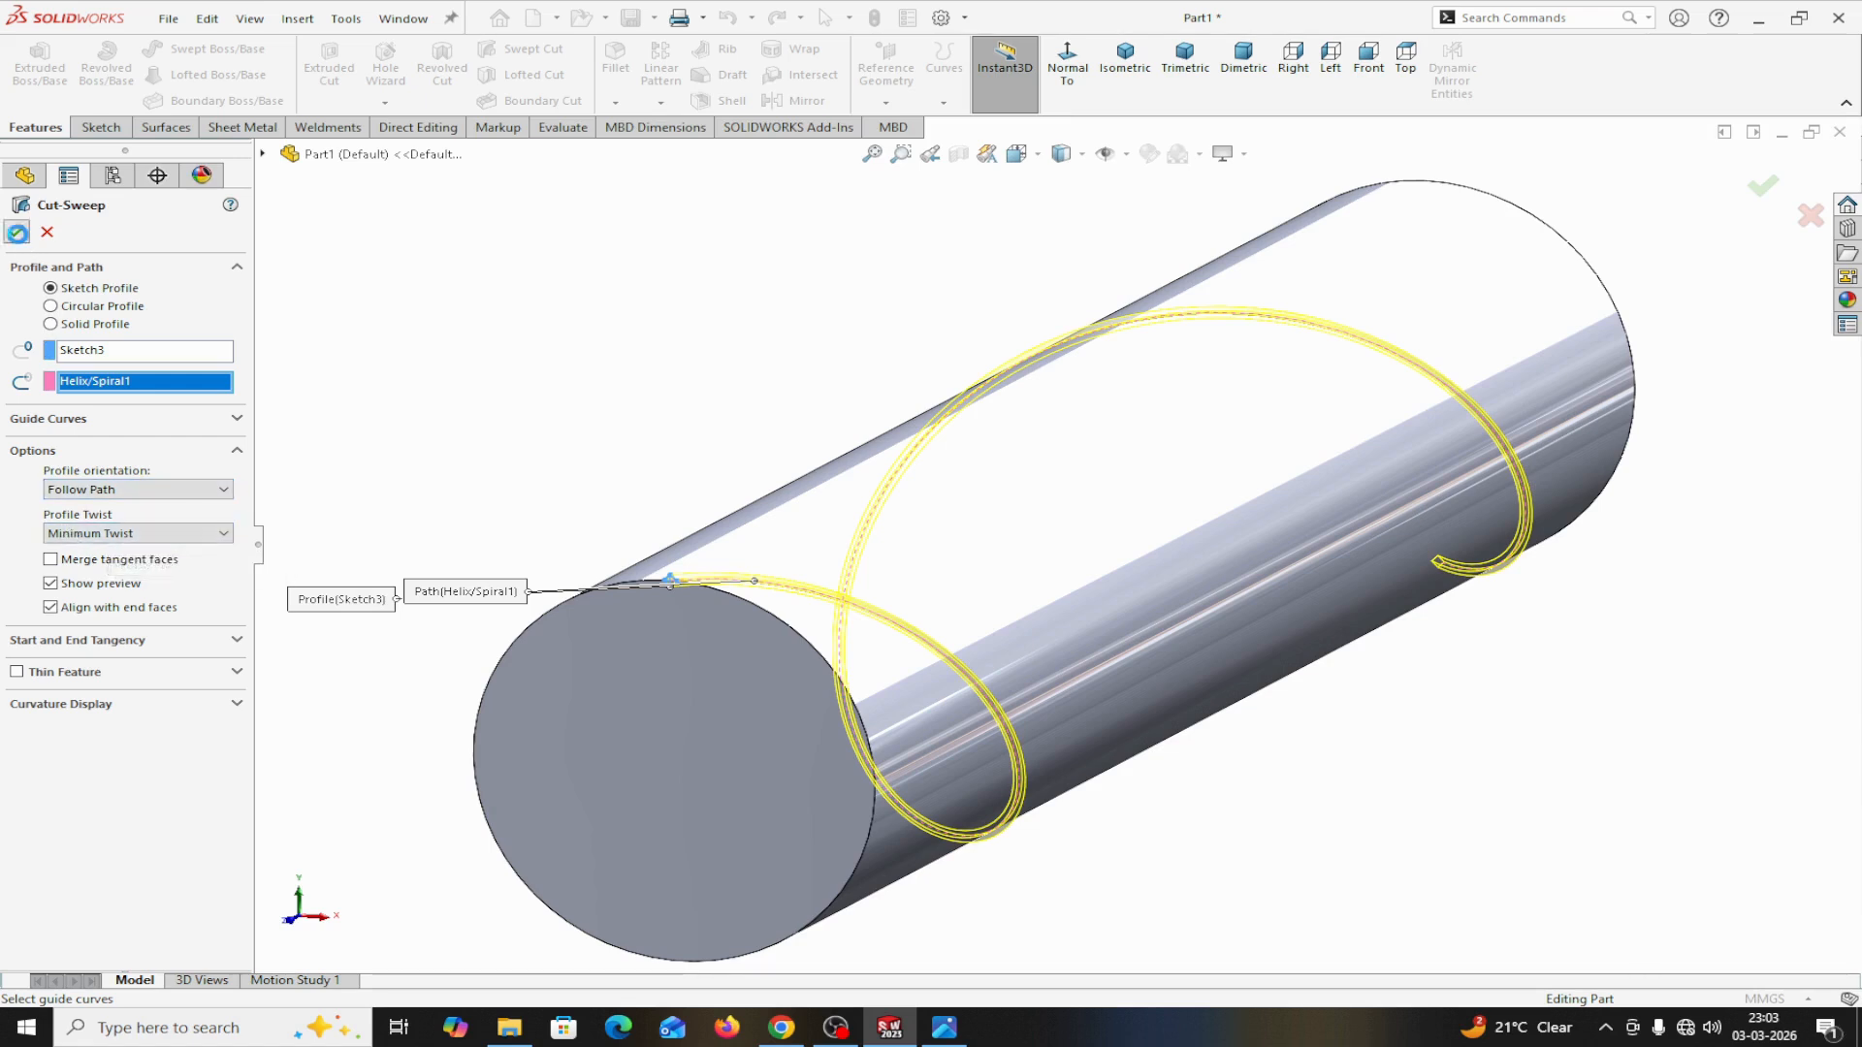
left_click(17, 233)
Step: Circular-pattern the helical cut around the cylinder's outer face with 10 equally spaced instances over 360 degrees, using full preview
scroll(1312, 830, "down", 3)
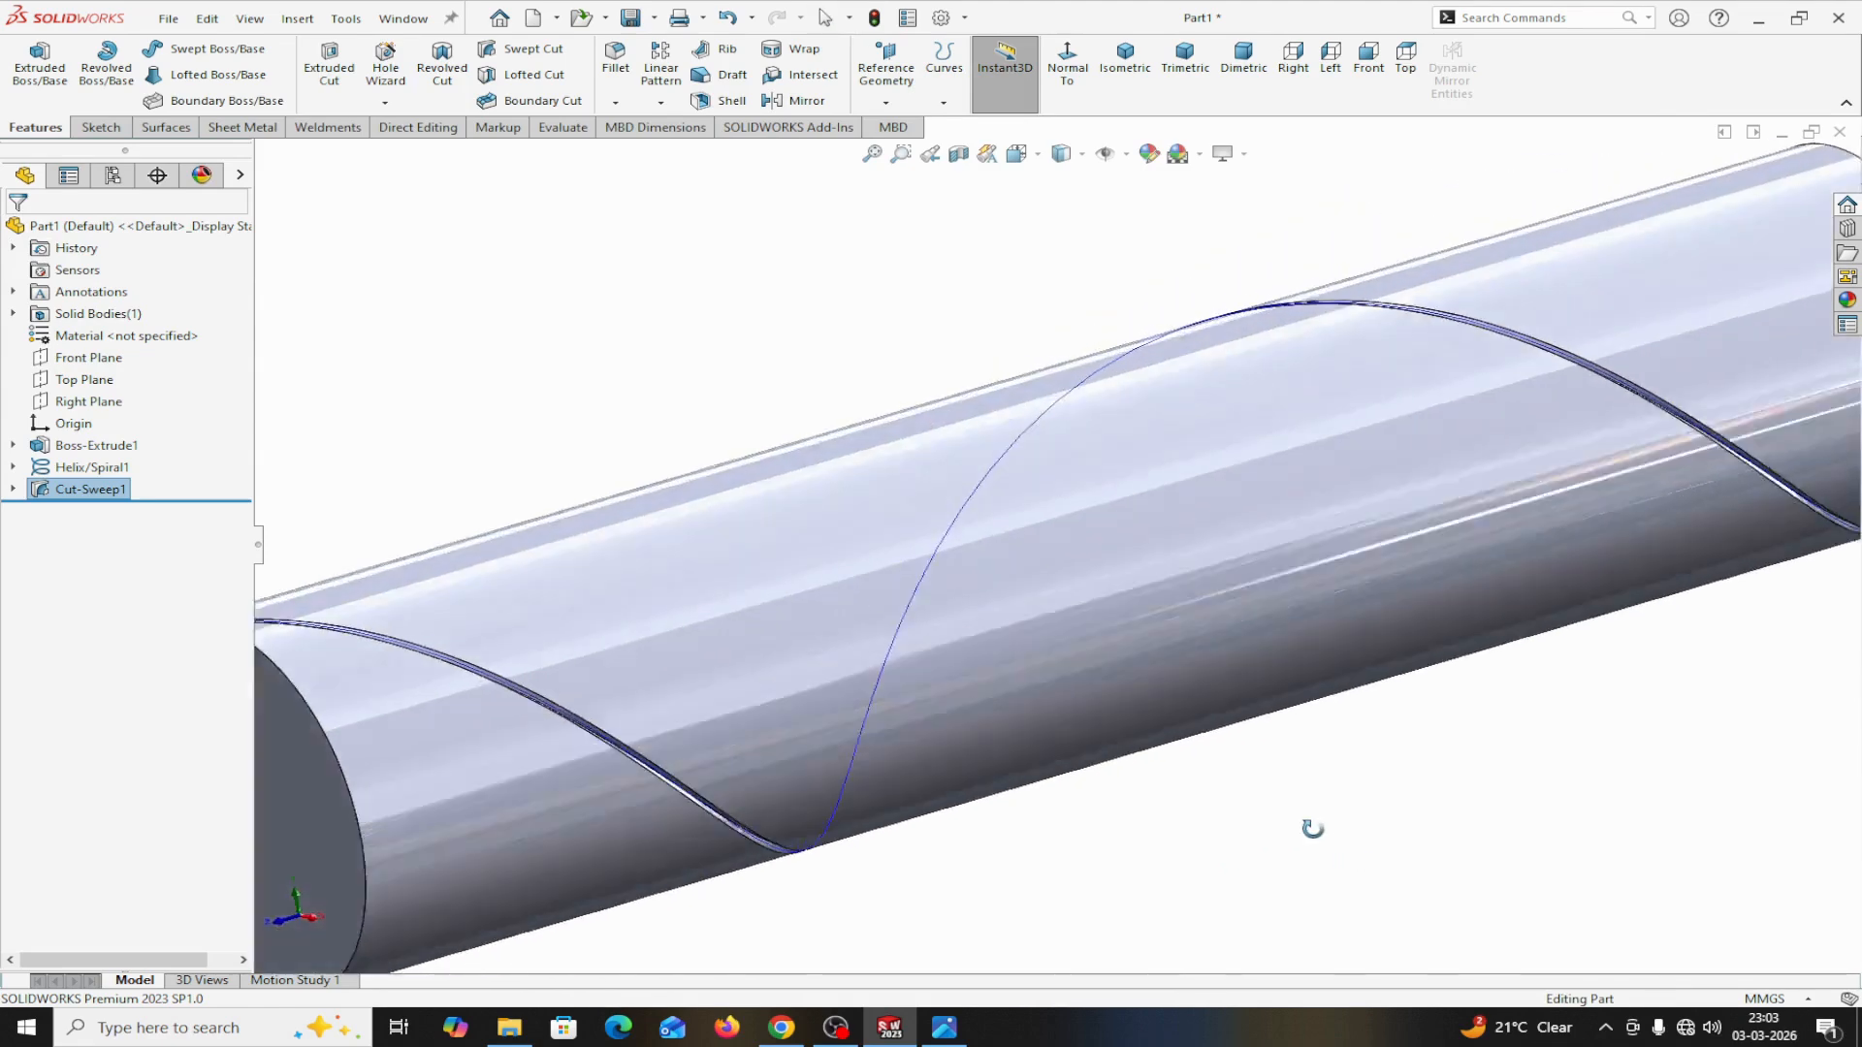
scroll(1312, 829, "up", 5)
middle_click_drag(1314, 824, 1351, 819)
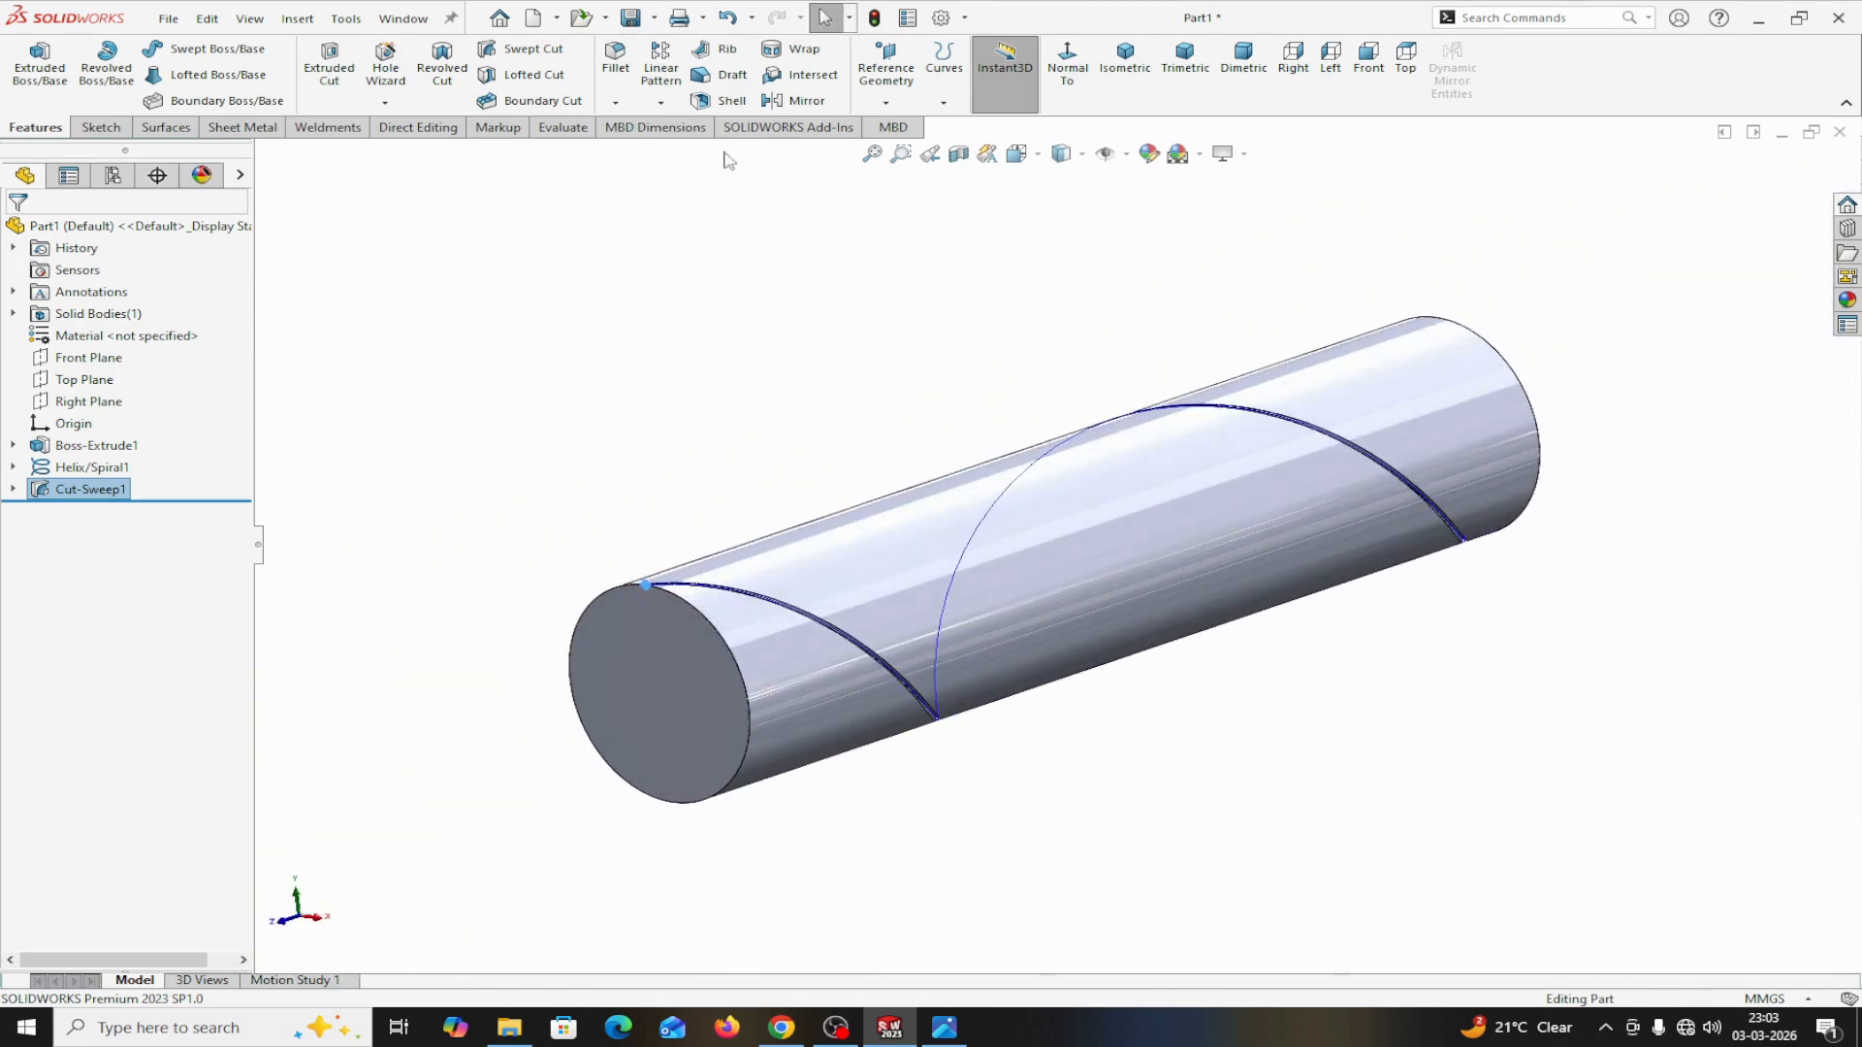
left_click(664, 106)
left_click(679, 153)
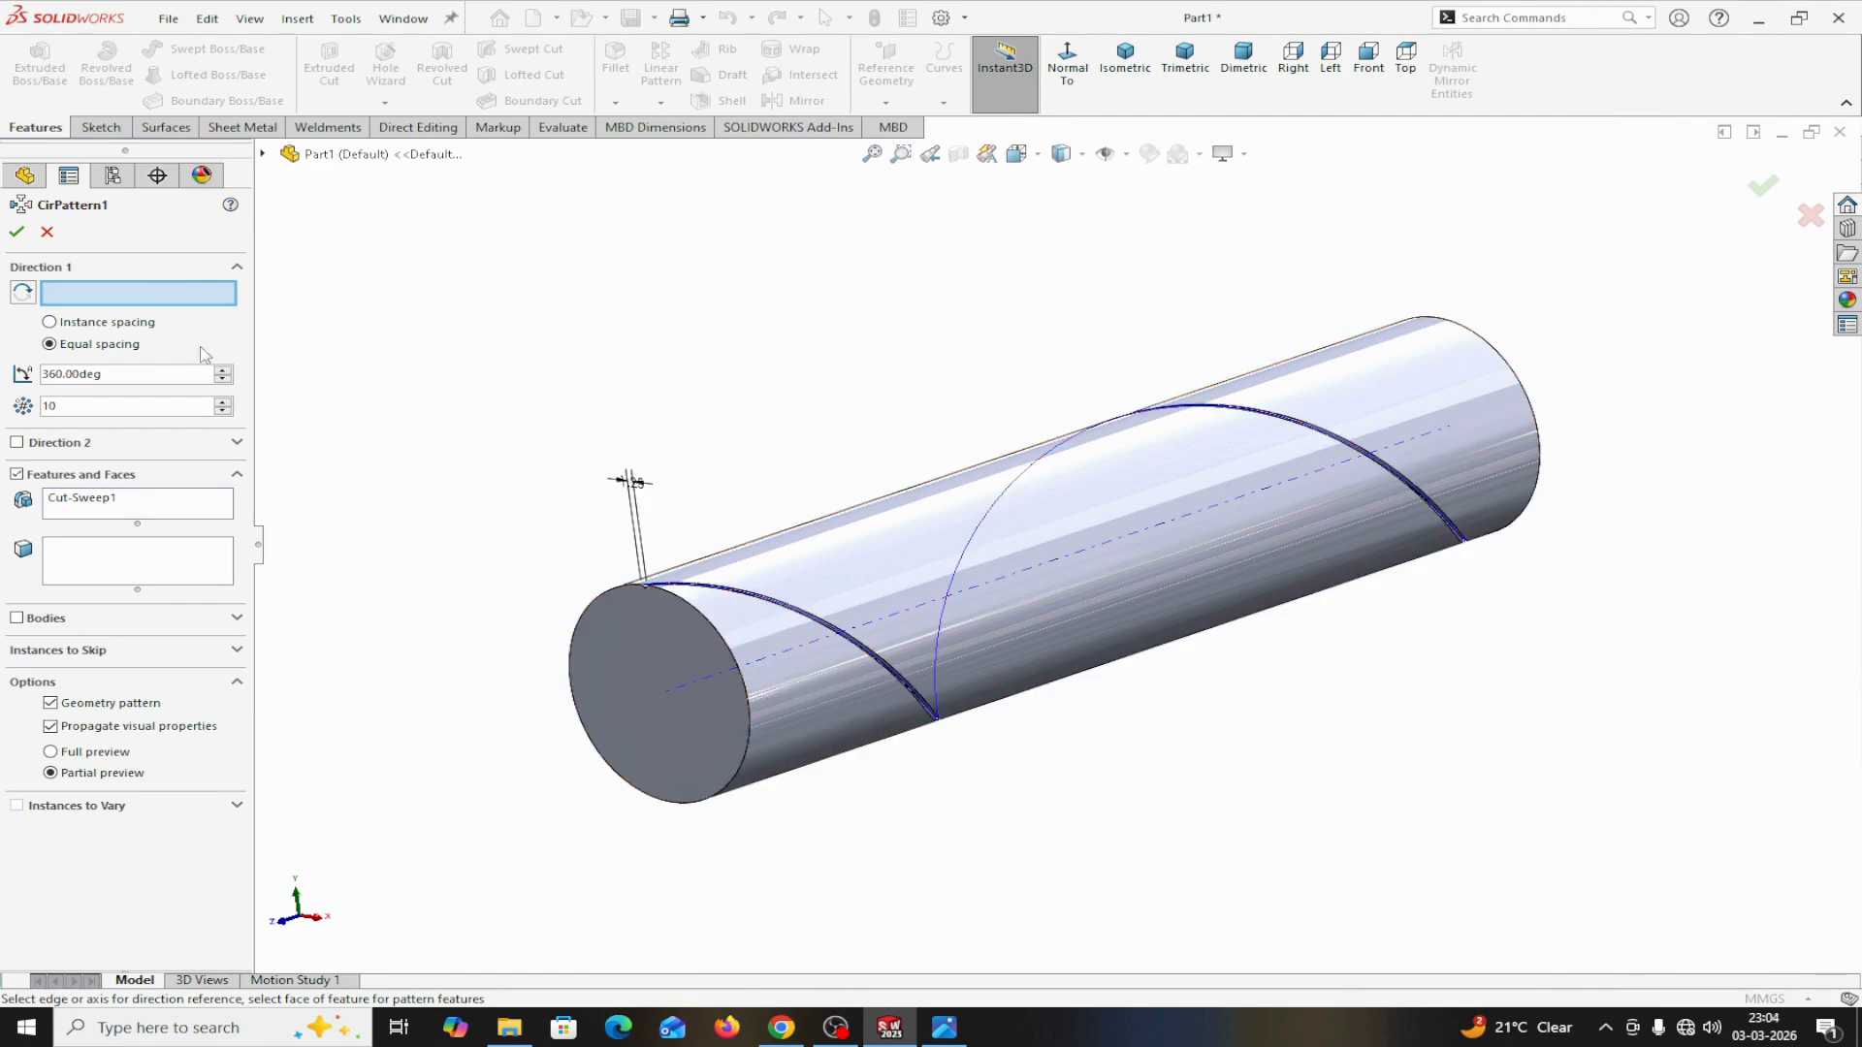
left_click(728, 617)
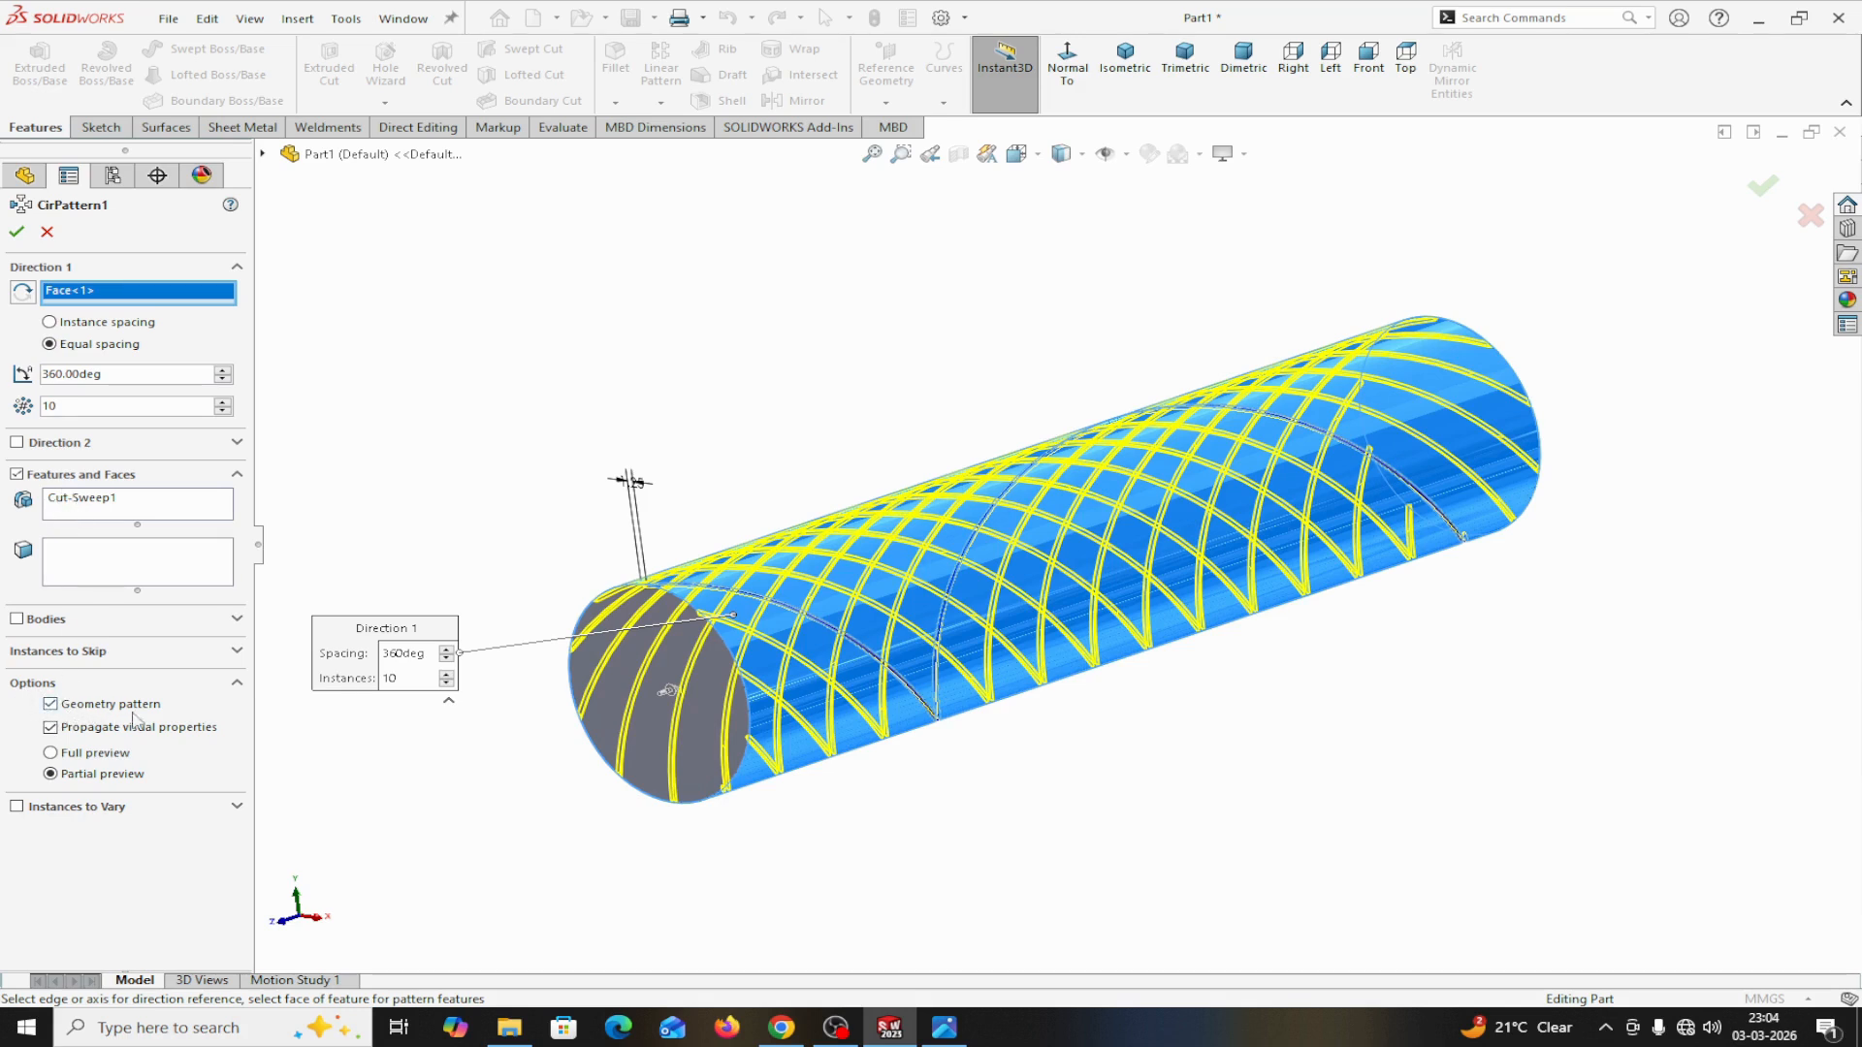
left_click(50, 753)
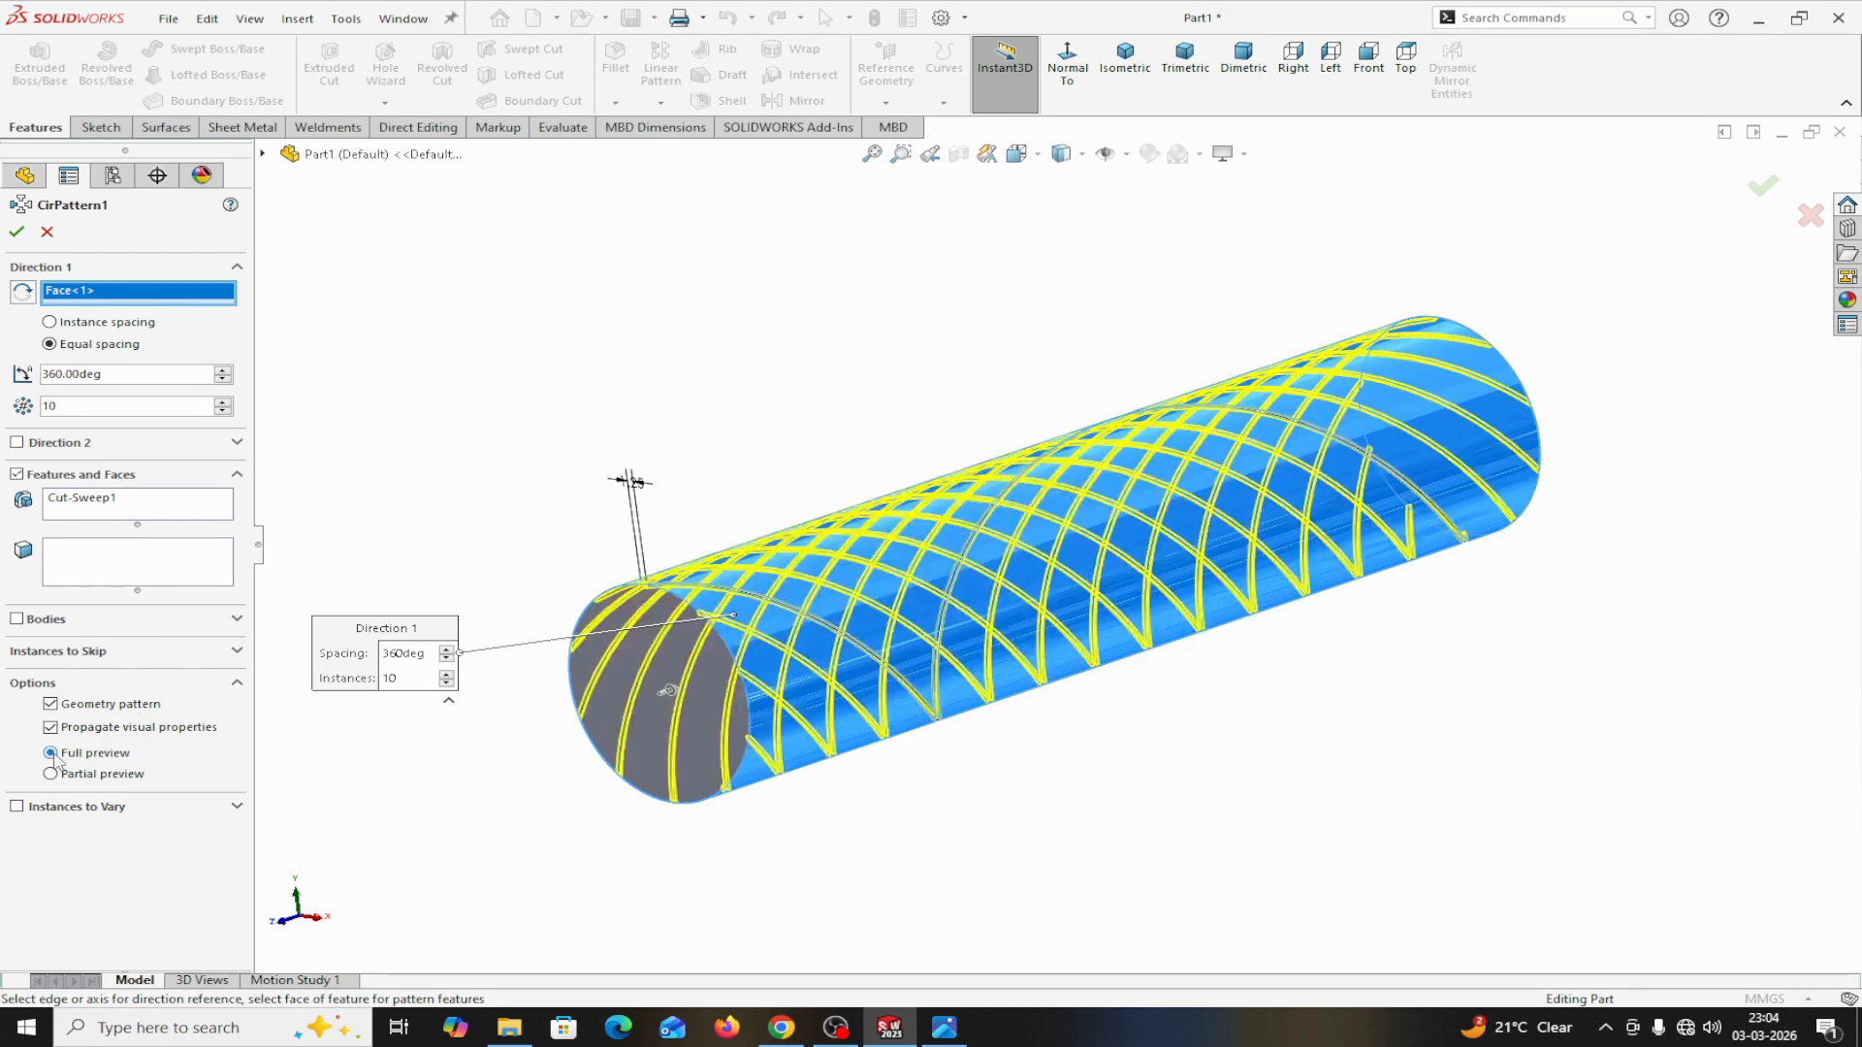
left_click(17, 232)
Step: Mirror the circular pattern and the swept cut about the Front Plane with Geometry Pattern enabled
middle_click_drag(1155, 798, 1073, 794)
scroll(1068, 810, "up", 3)
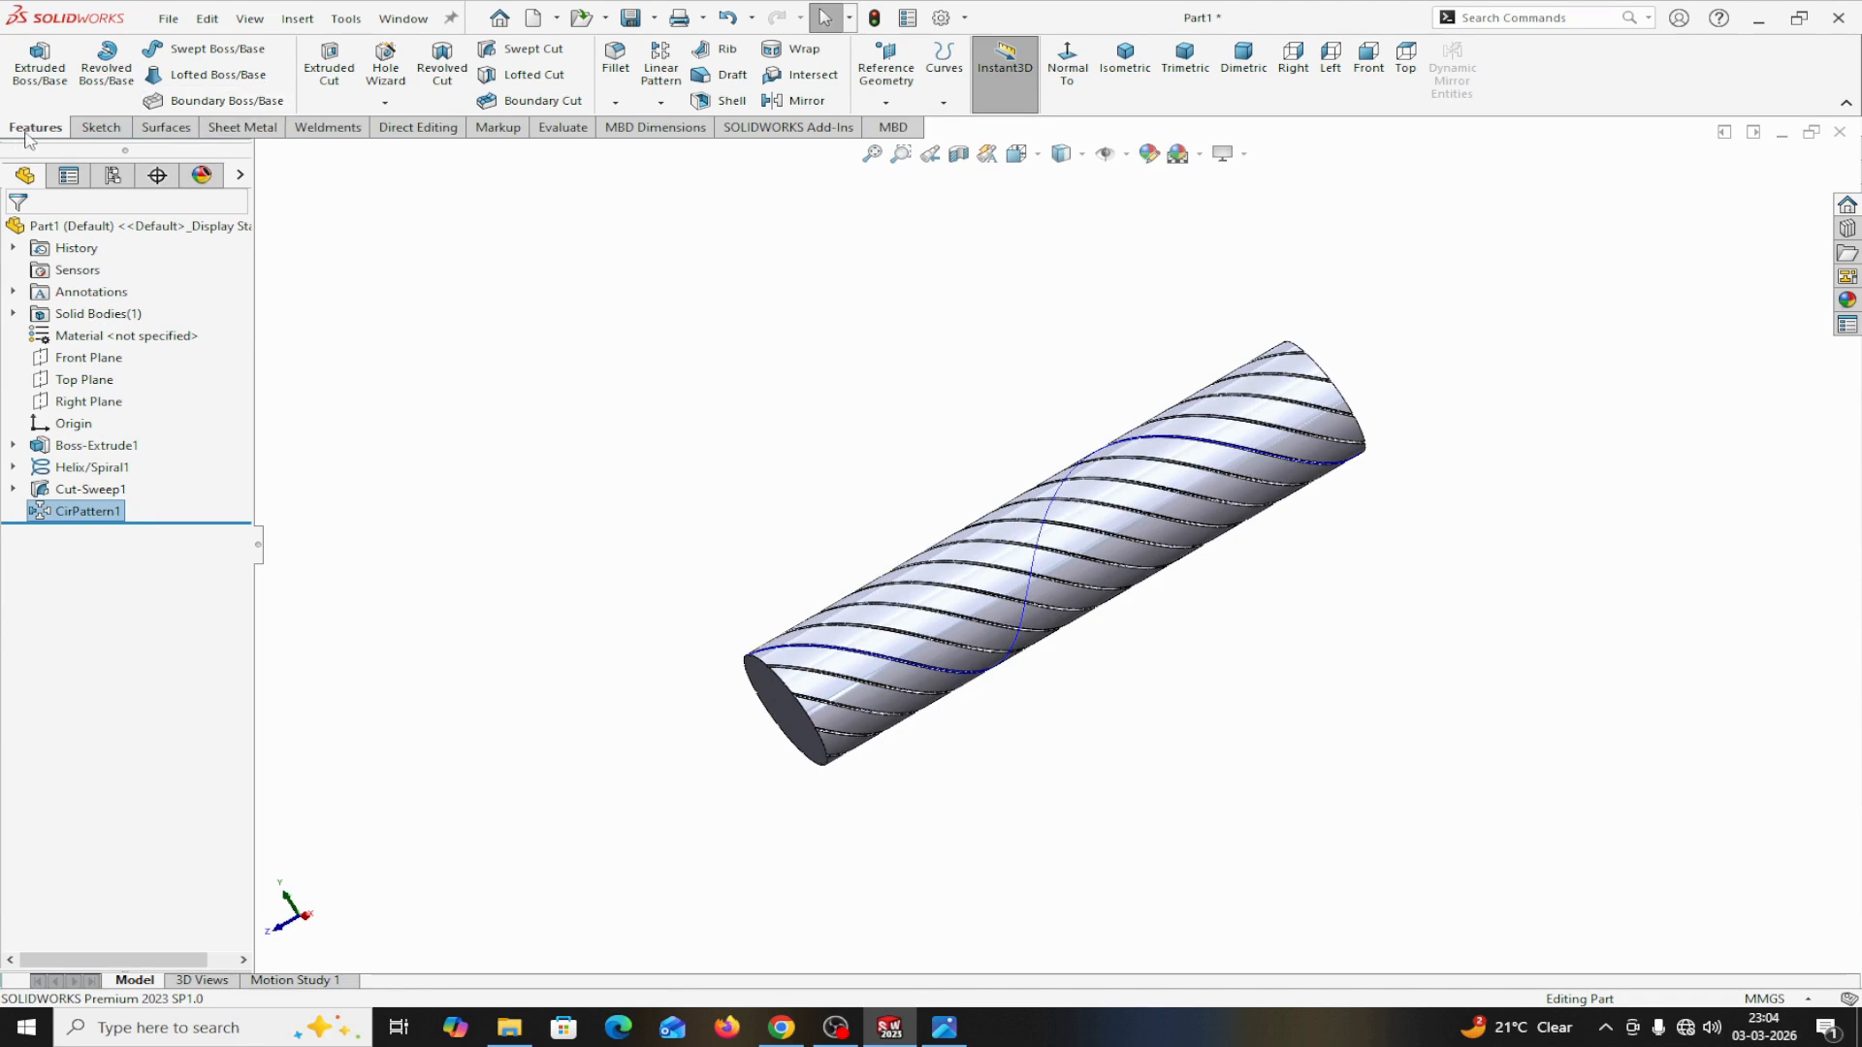
left_click(806, 101)
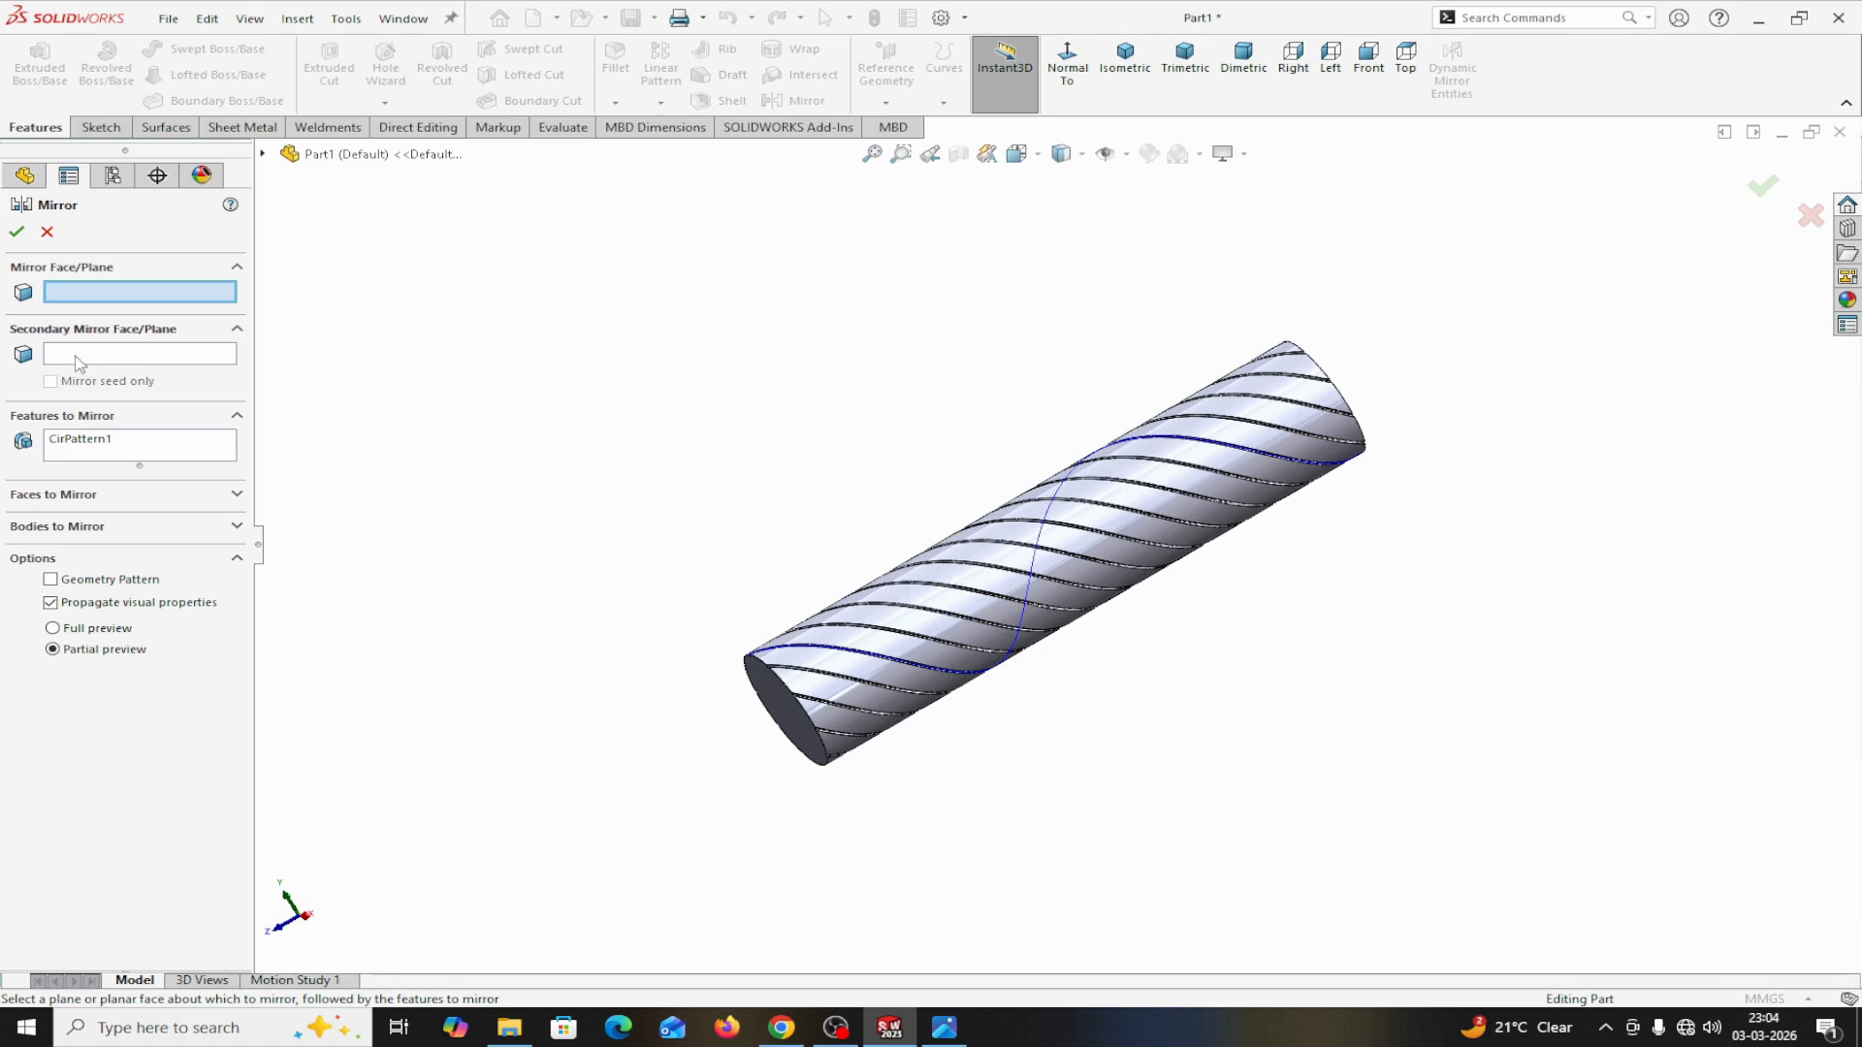
left_click(263, 153)
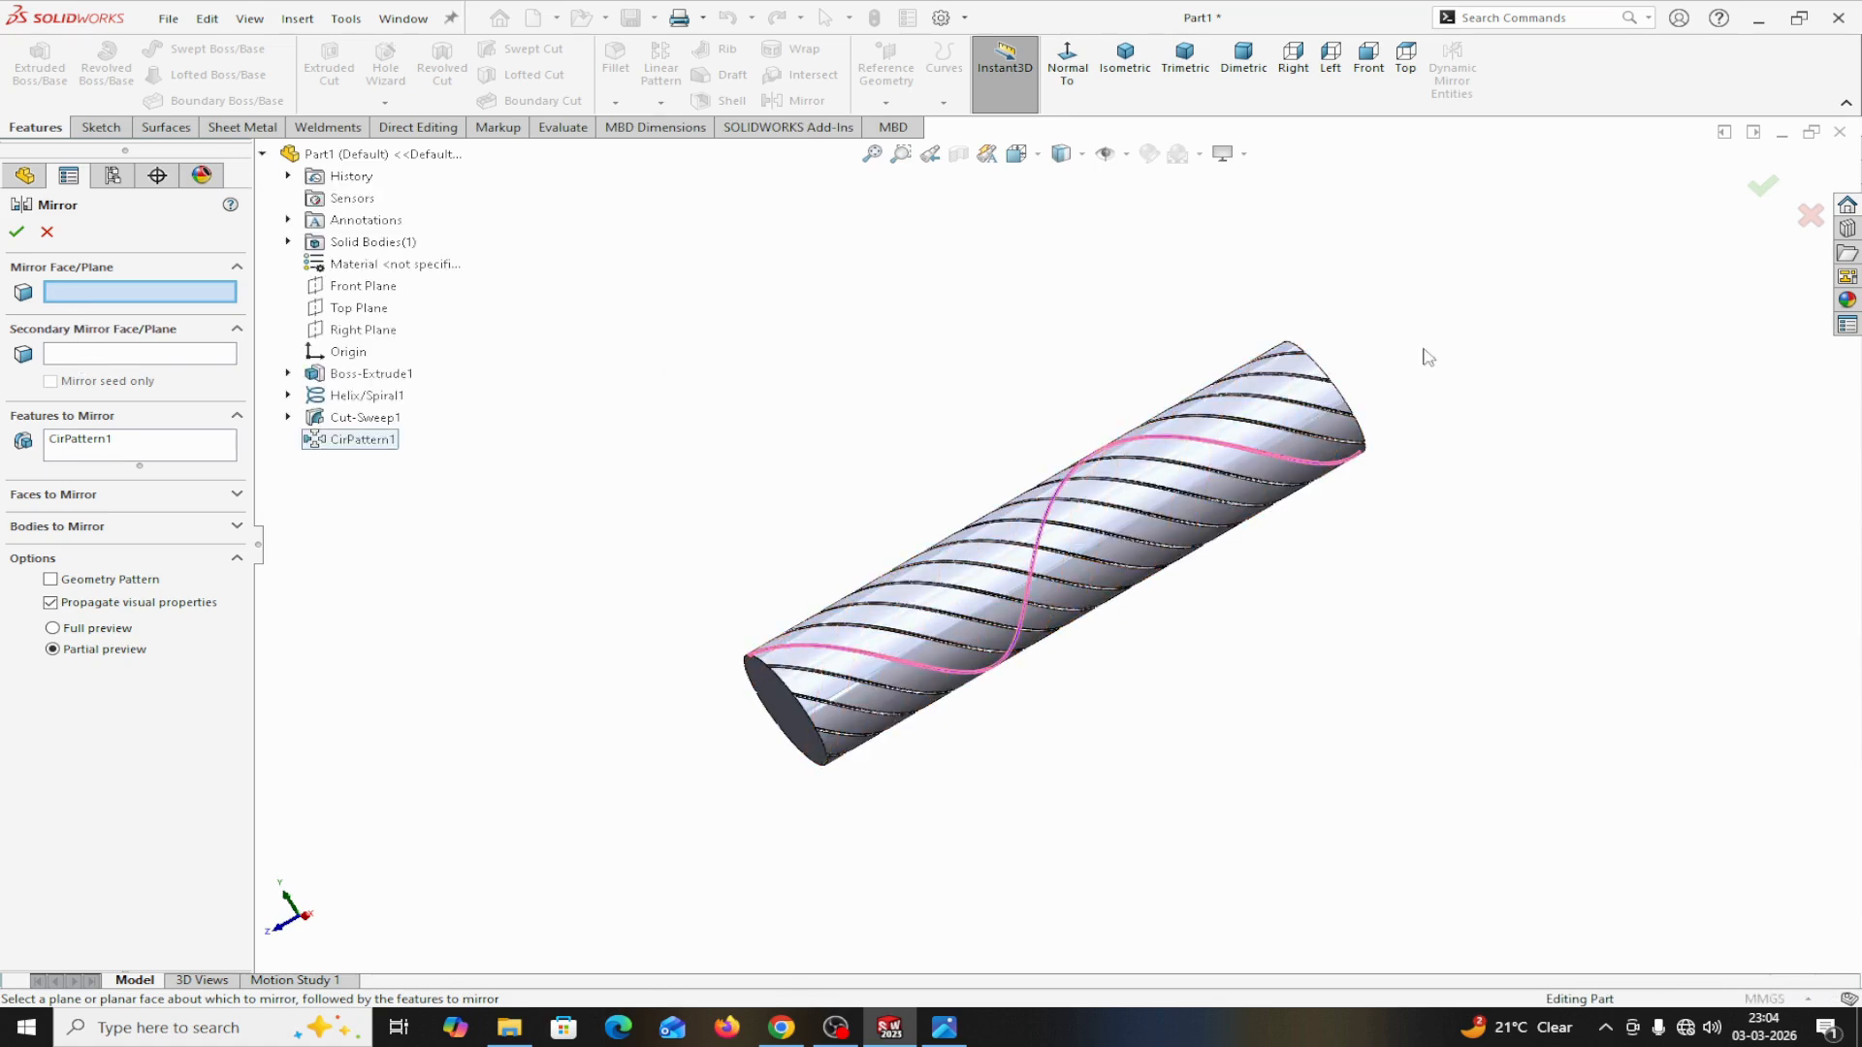
left_click(361, 289)
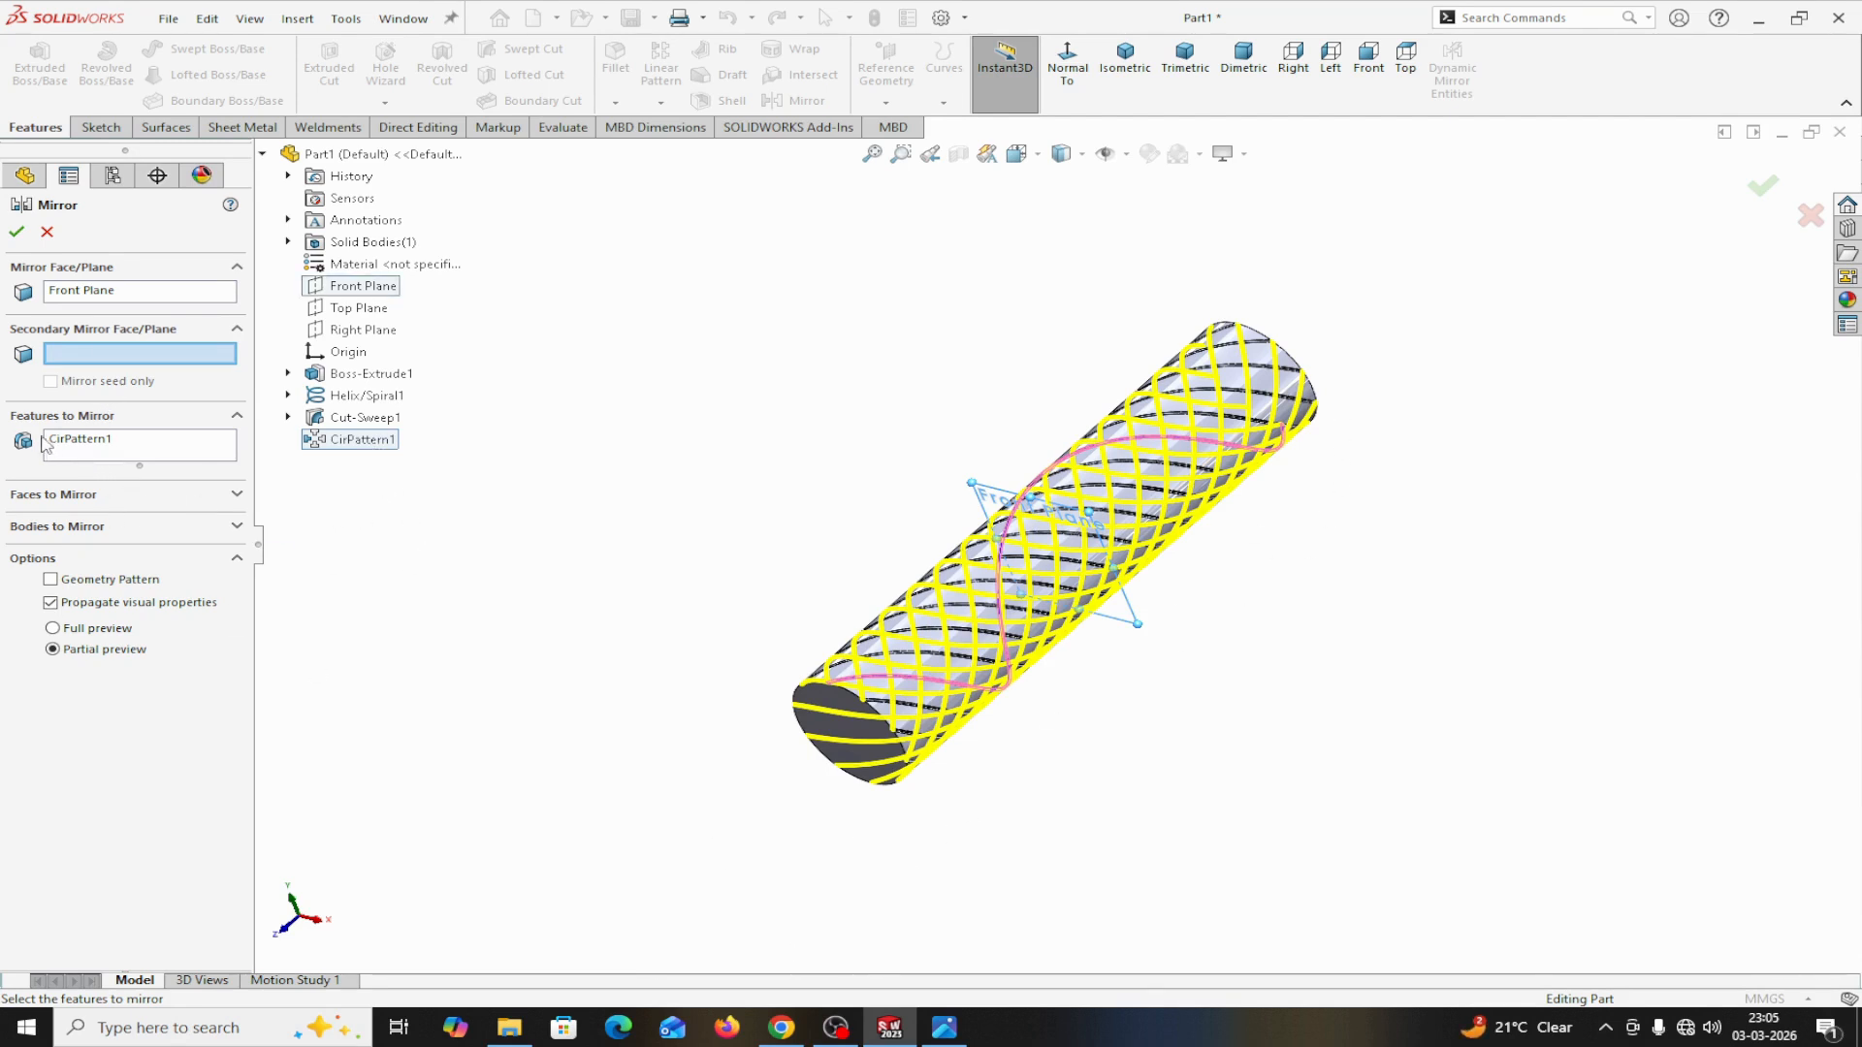
left_click(86, 456)
left_click(343, 423)
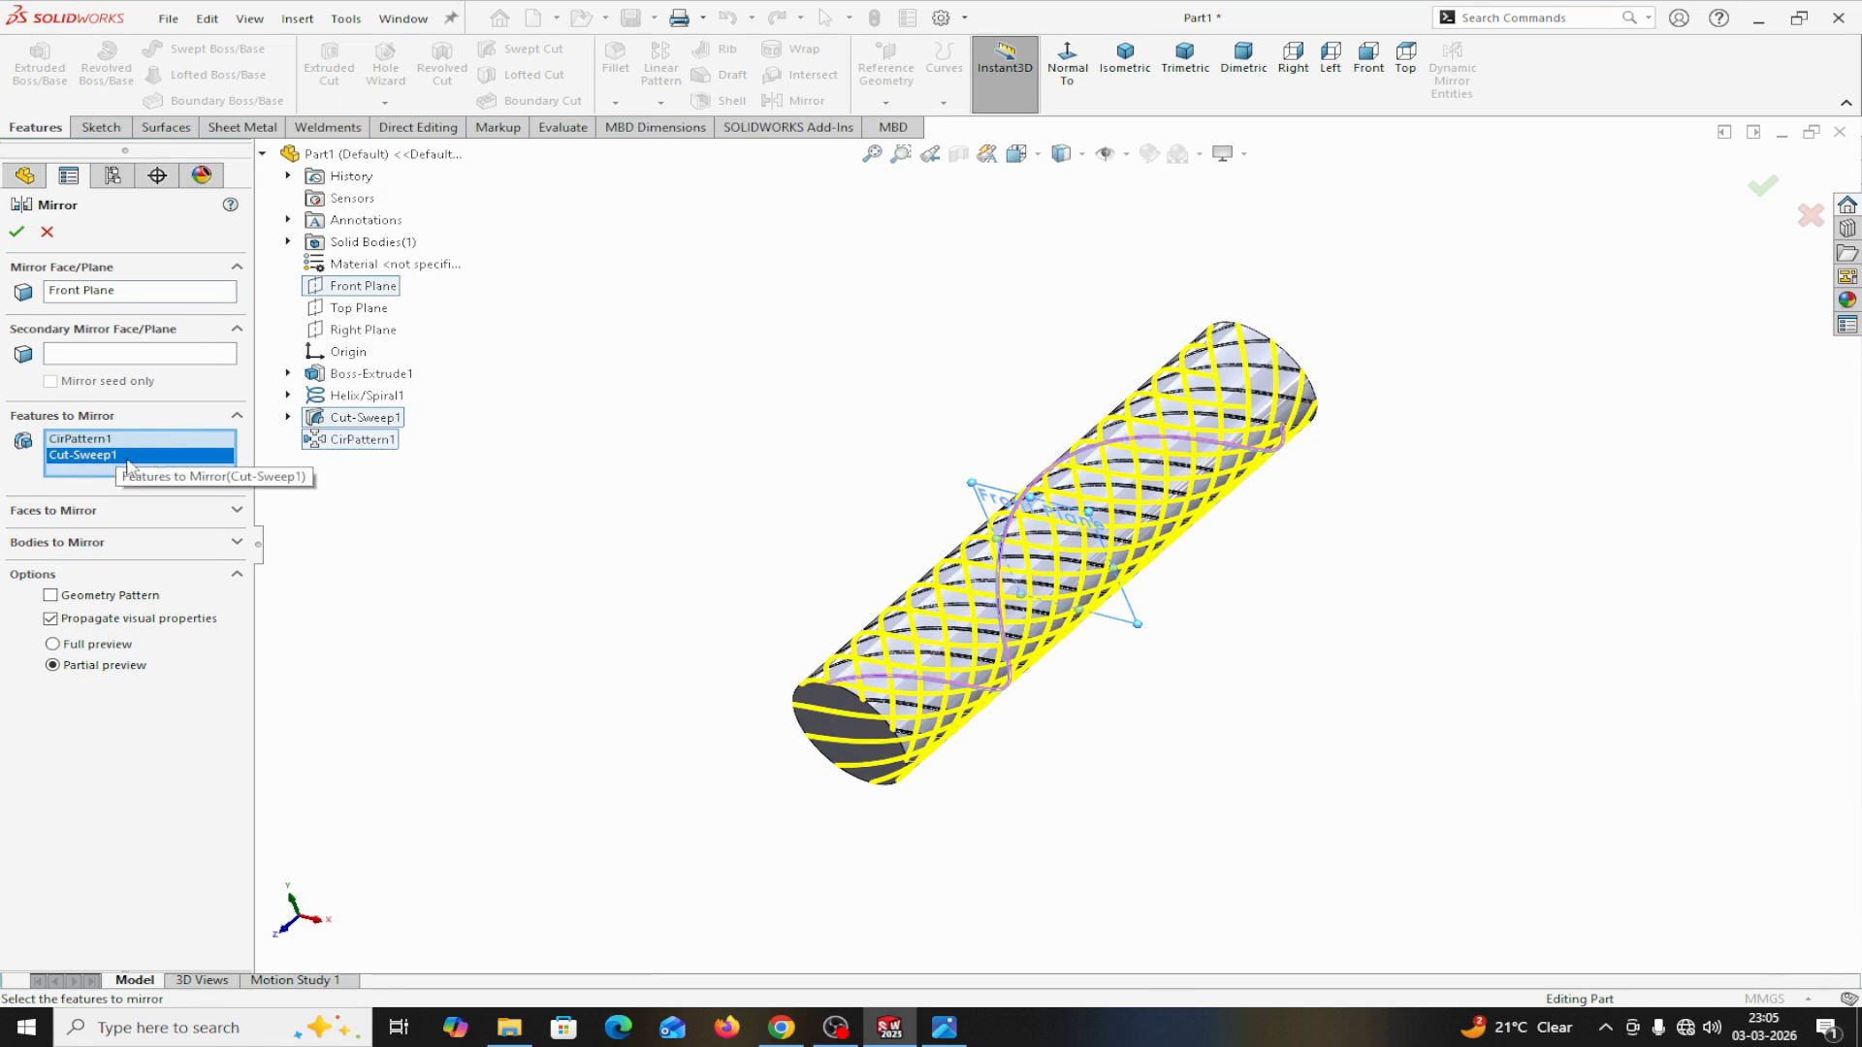
left_click(50, 595)
left_click(18, 231)
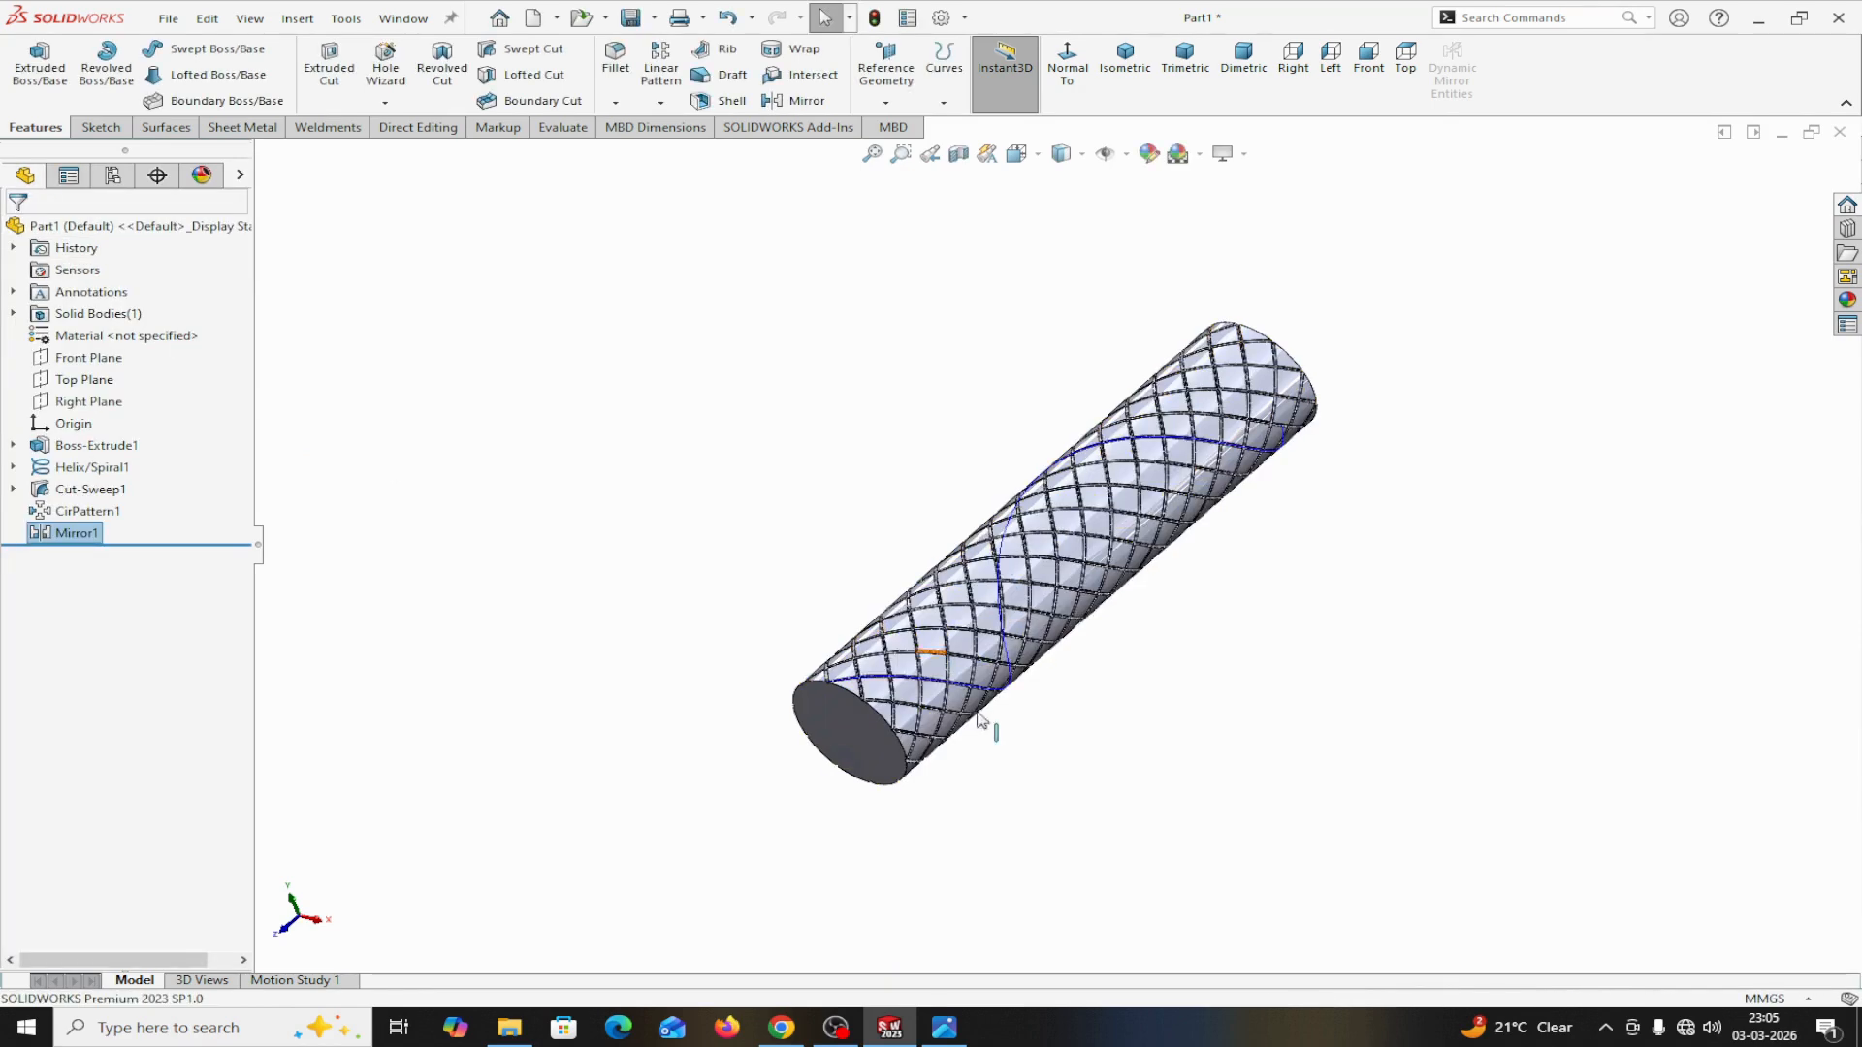
left_click(1176, 705)
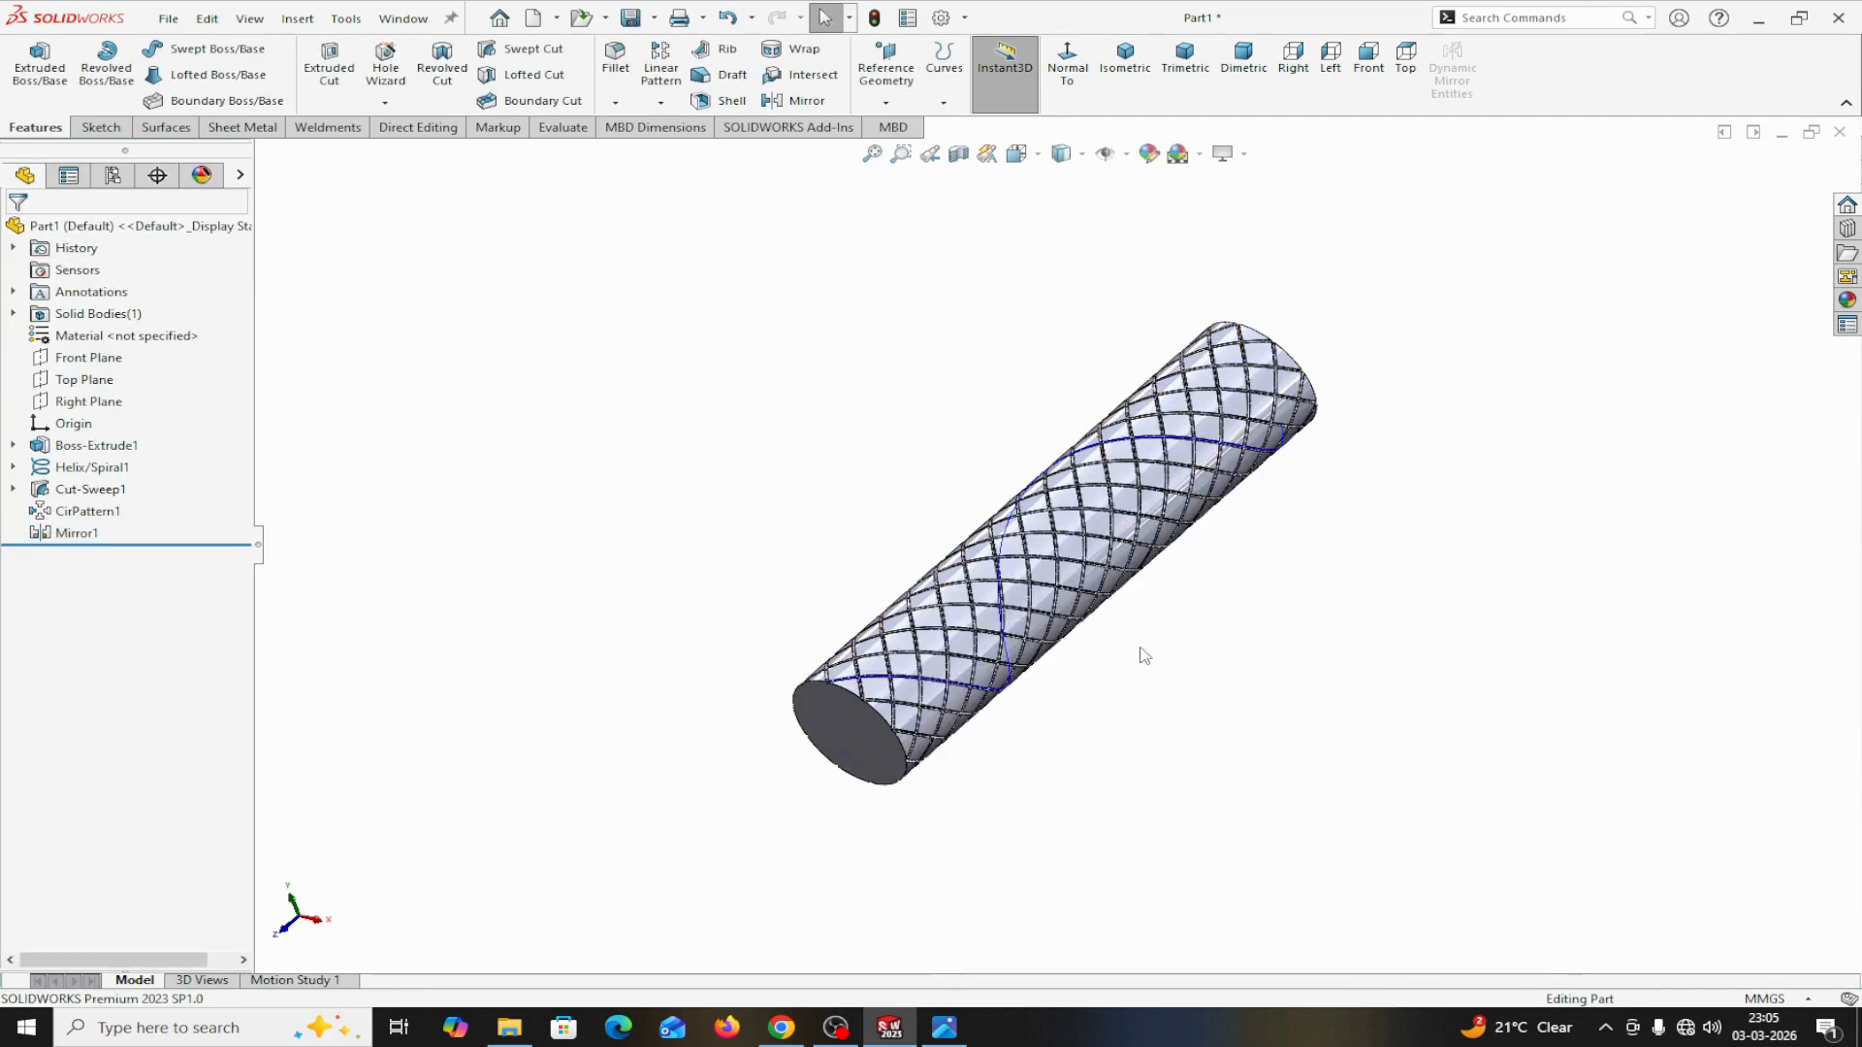
Step: Hide the helix curve on the knurled cylinder and fit the whole part in view
scroll(1131, 644, "down", 2)
scroll(1130, 644, "up", 2)
scroll(1131, 643, "down", 4)
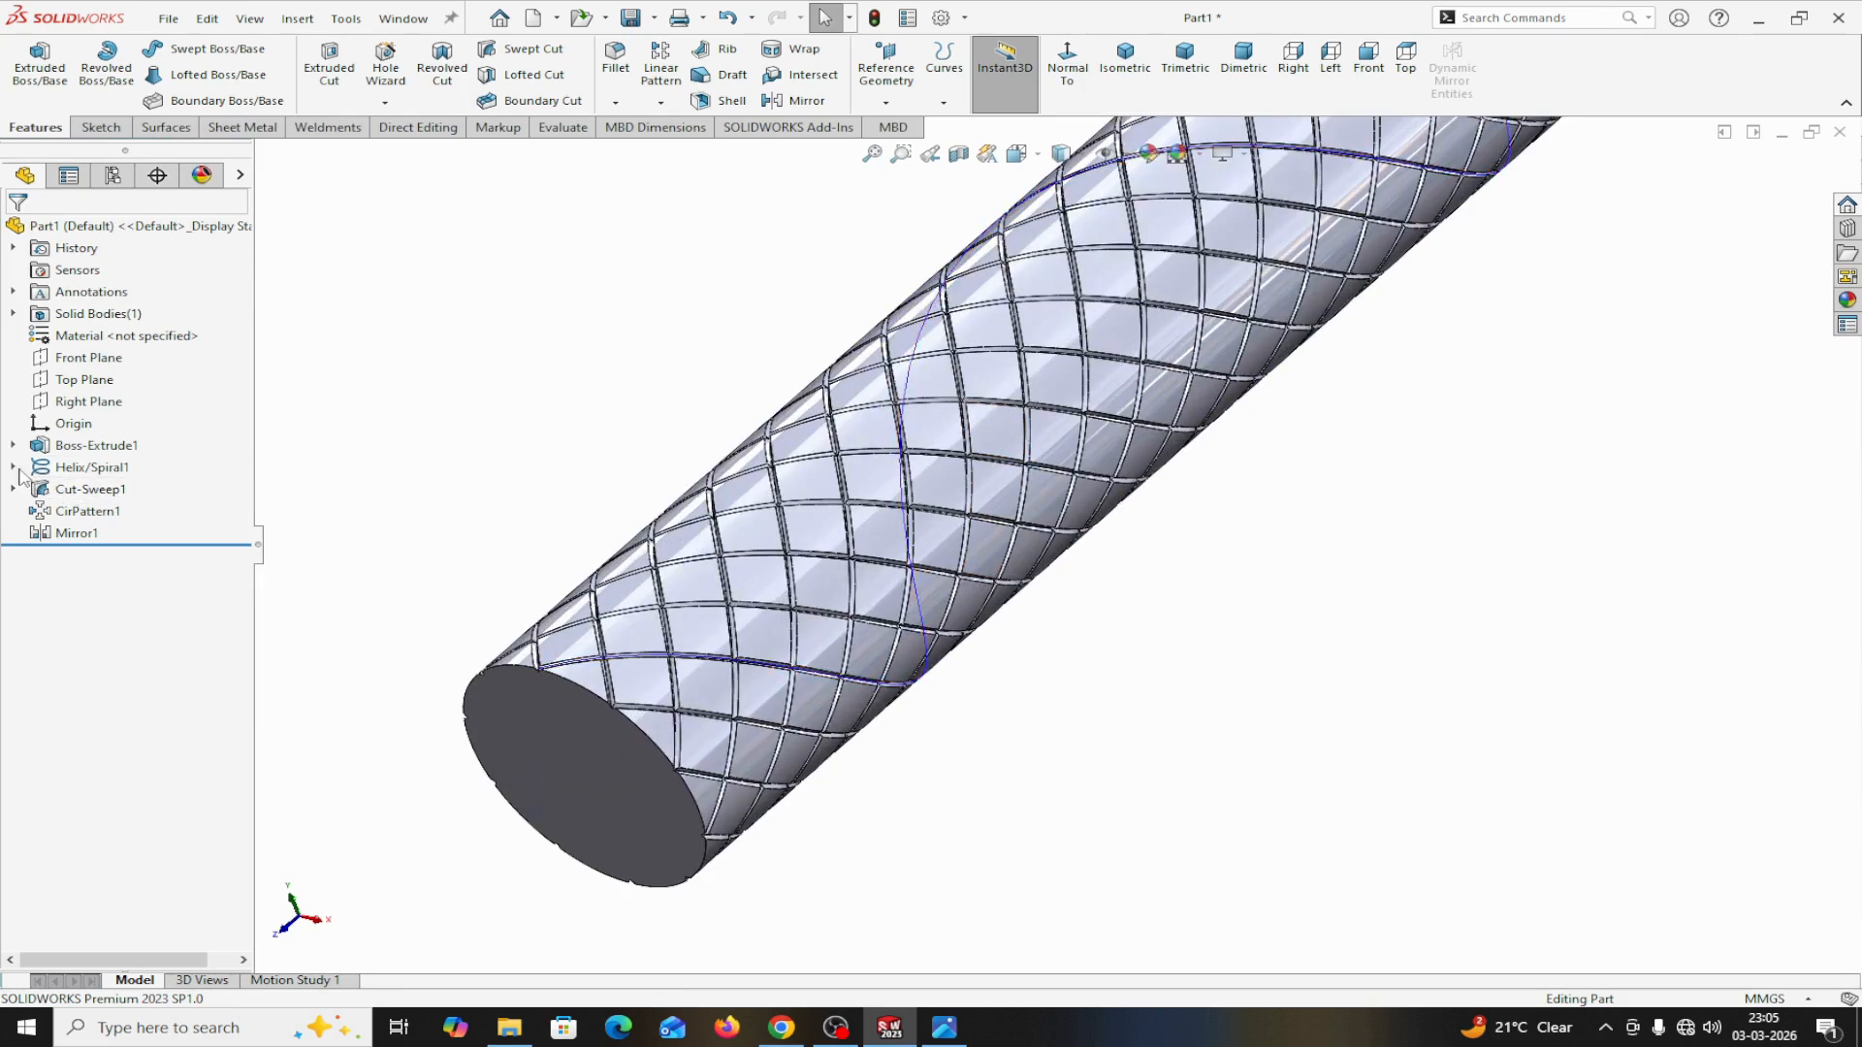
left_click(13, 467)
right_click(105, 491)
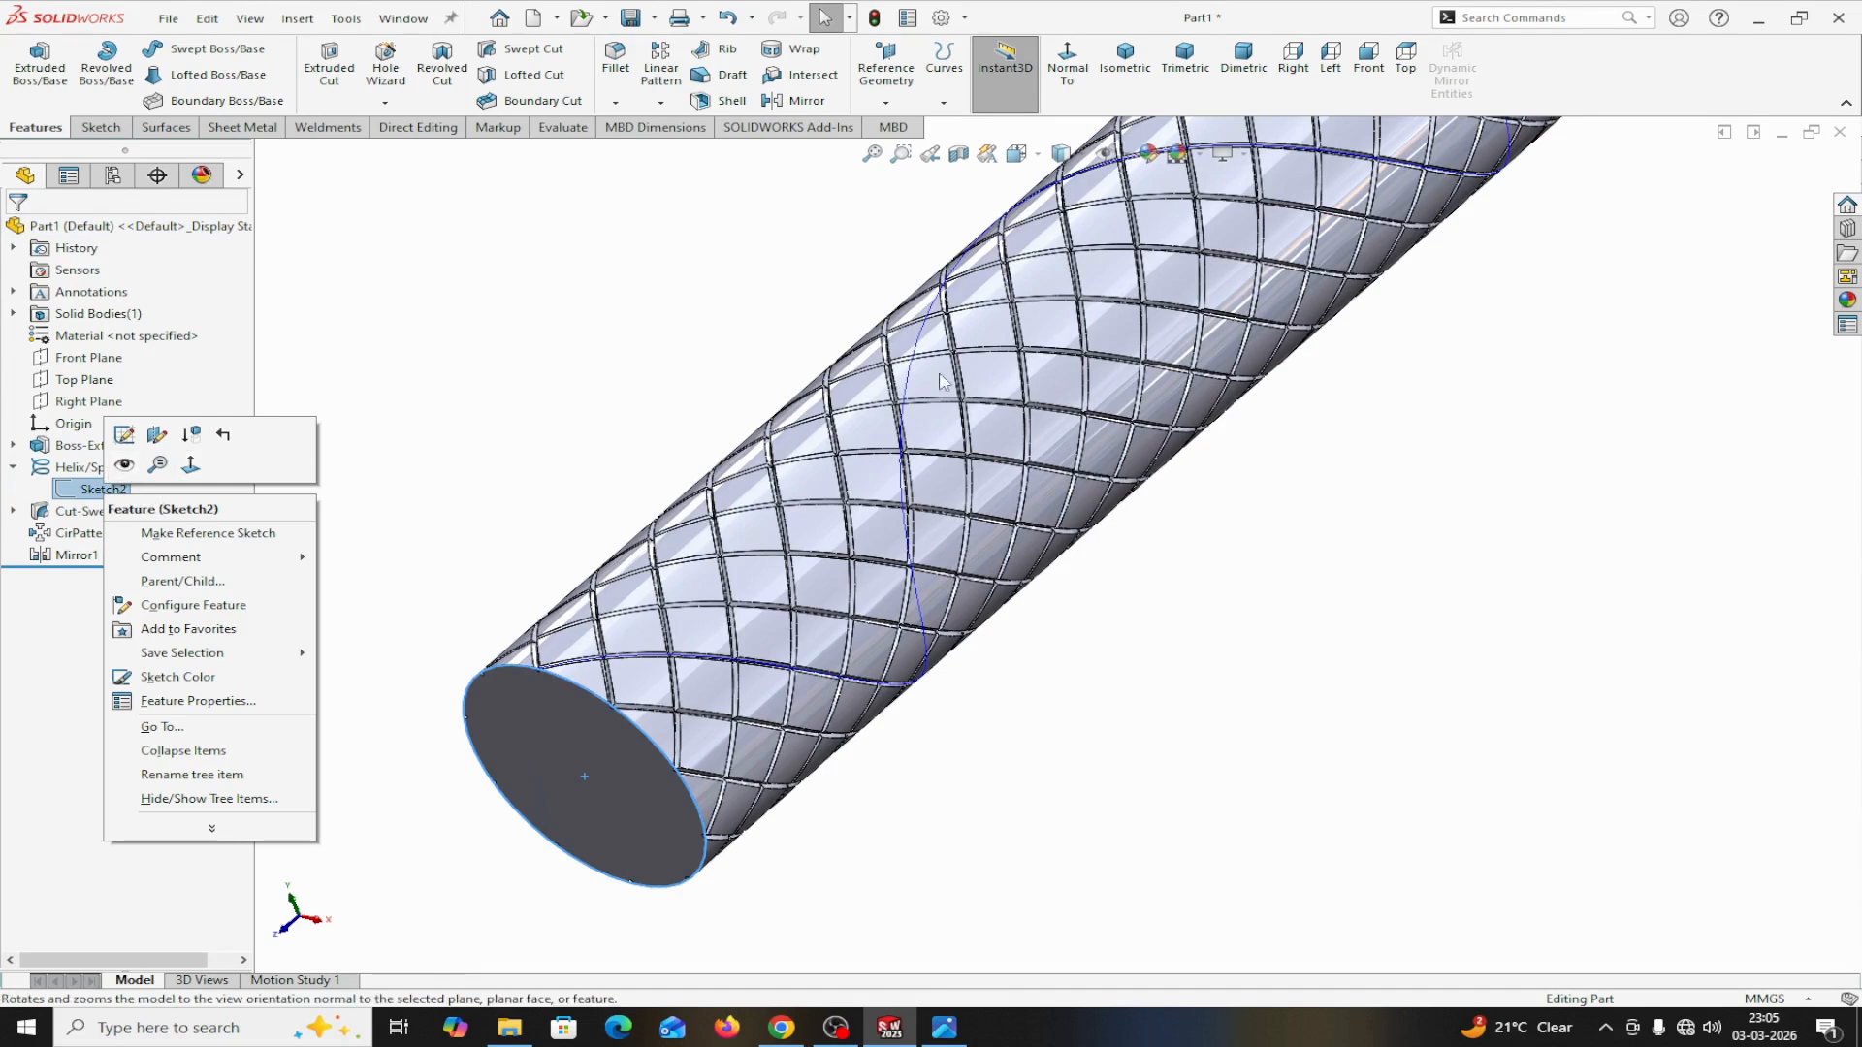
left_click(910, 379)
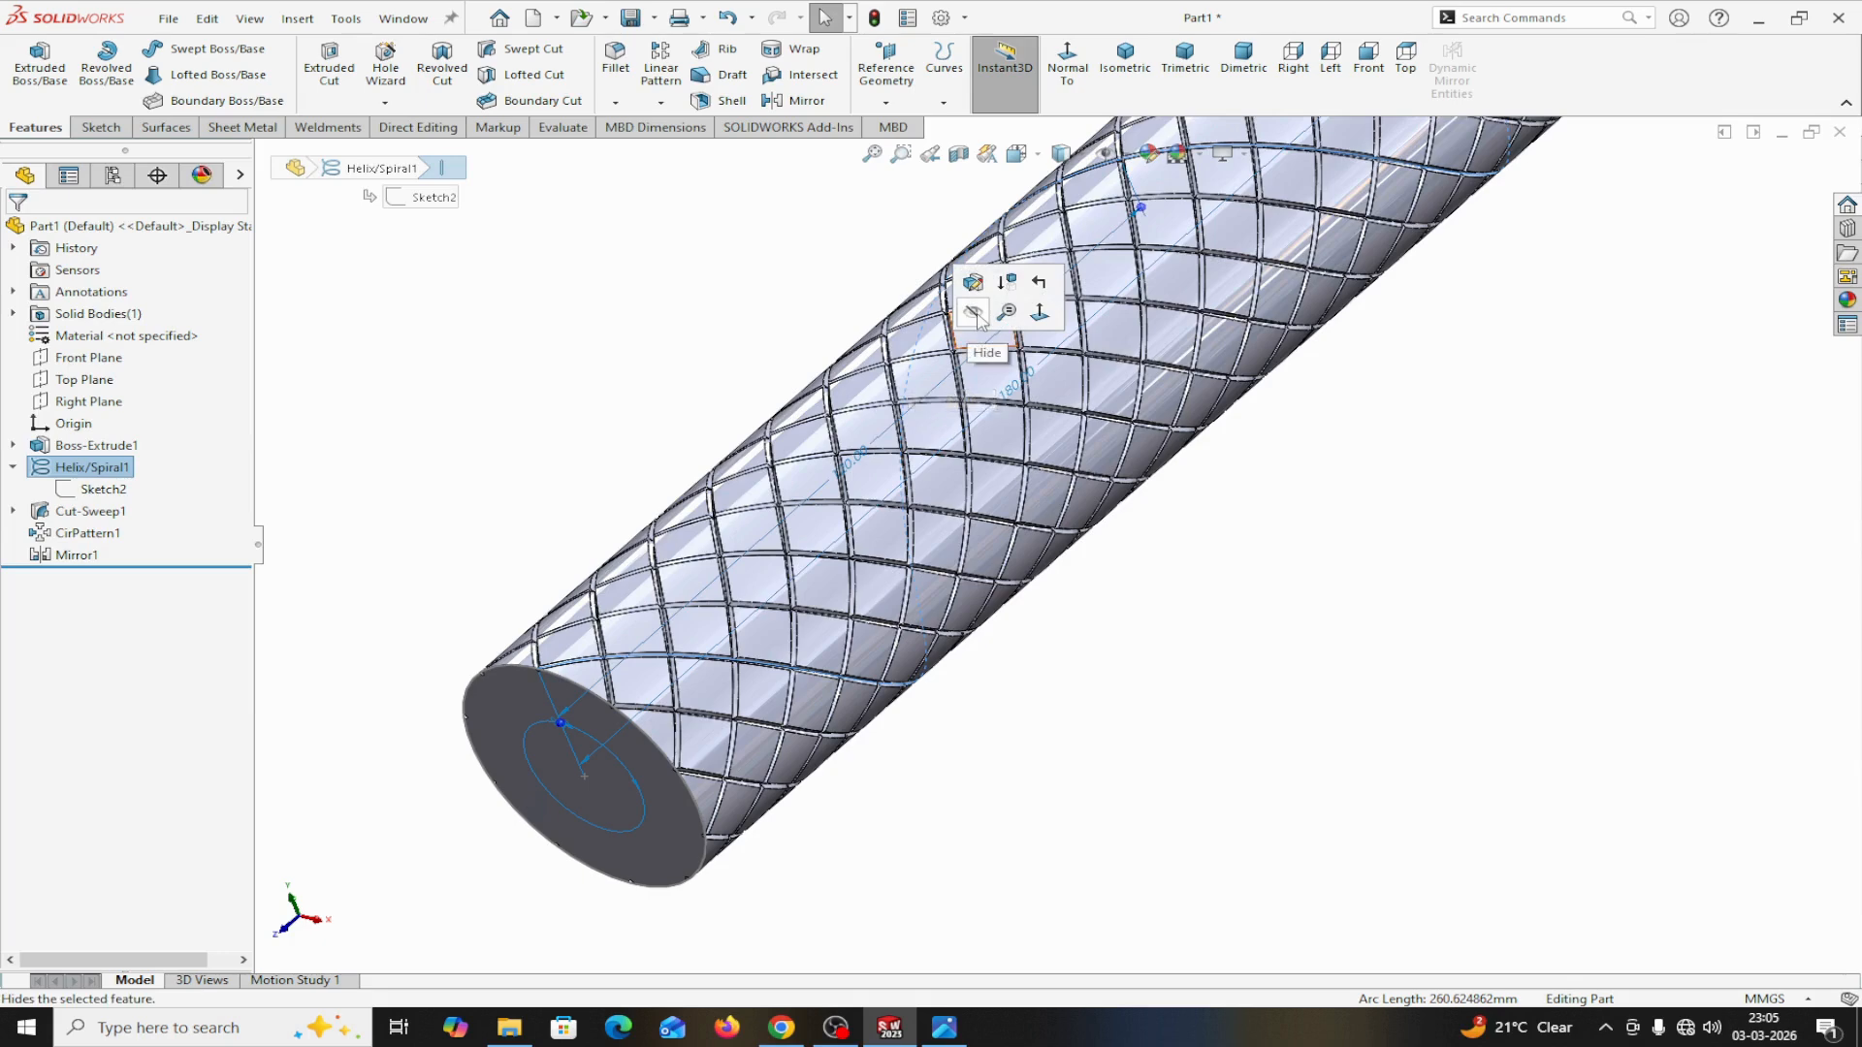
left_click(1177, 595)
key("f")
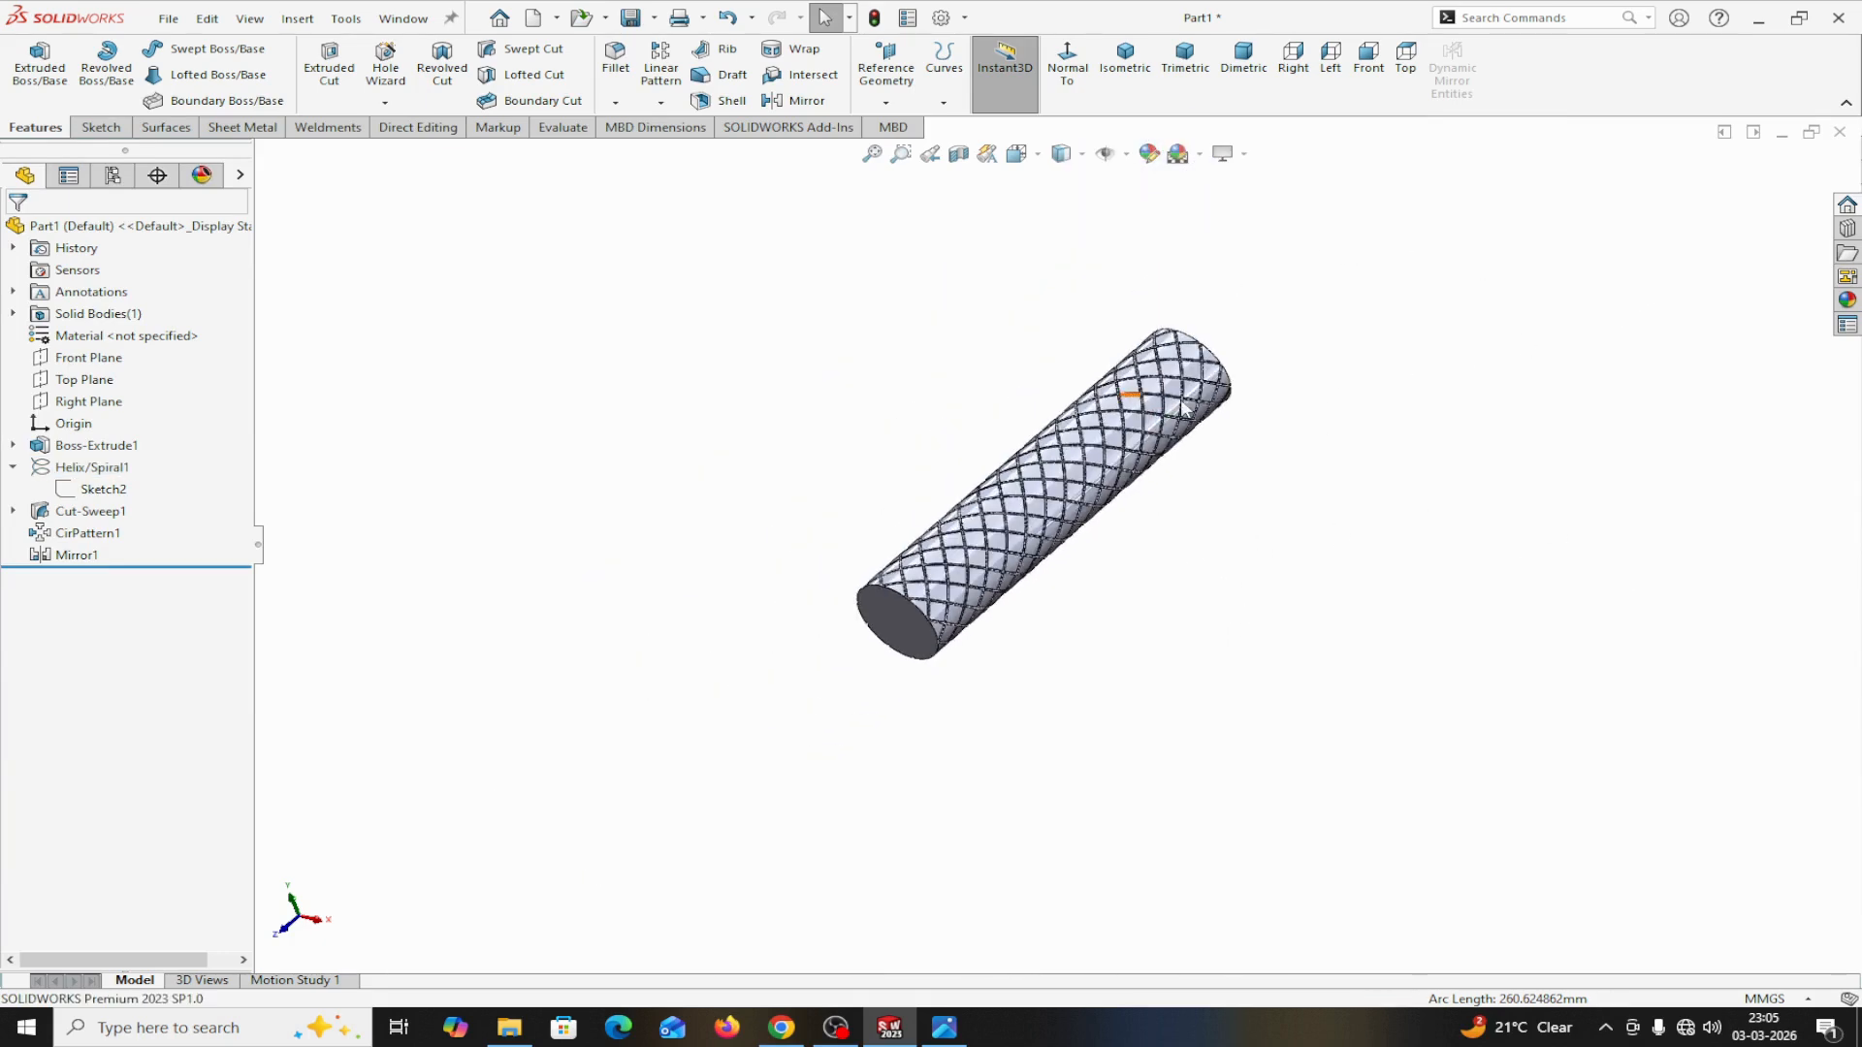
Step: Apply the satin finish chrome appearance from the Metal > Chrome appearances to the whole knurled cylinder
left_click(1848, 299)
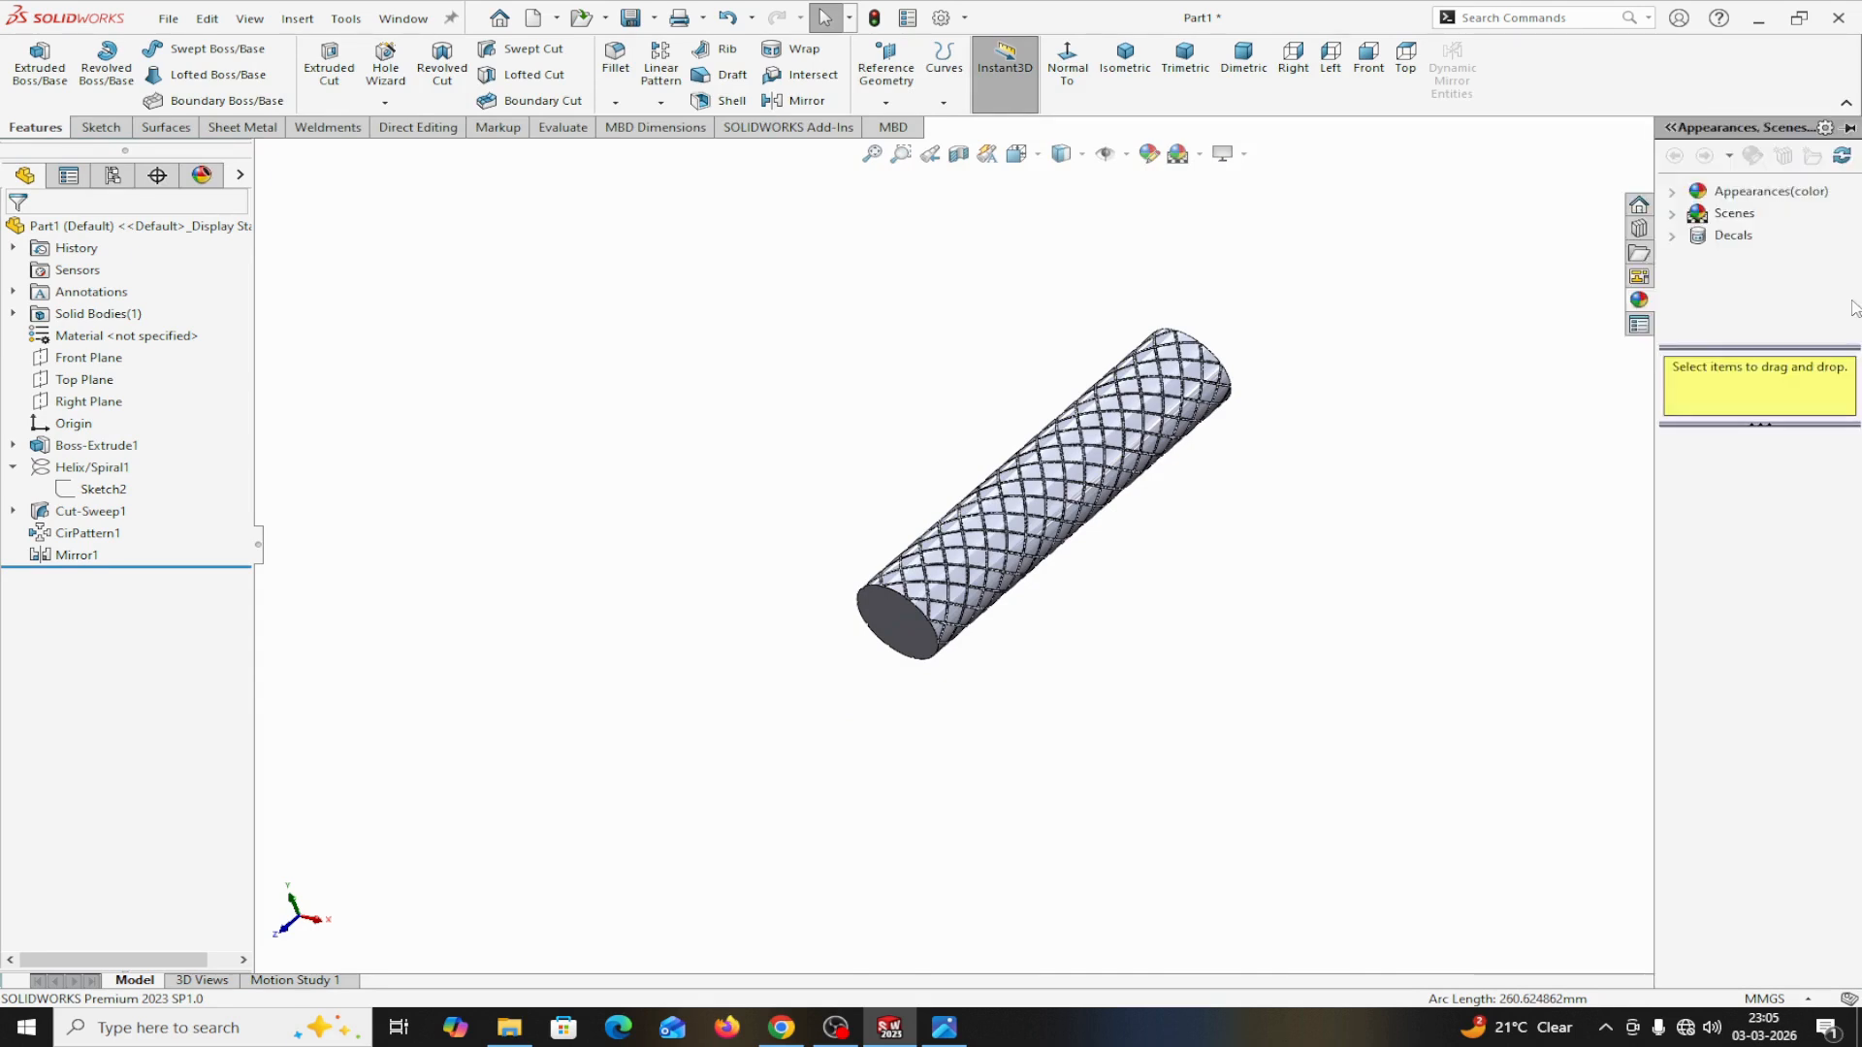
left_click(1690, 194)
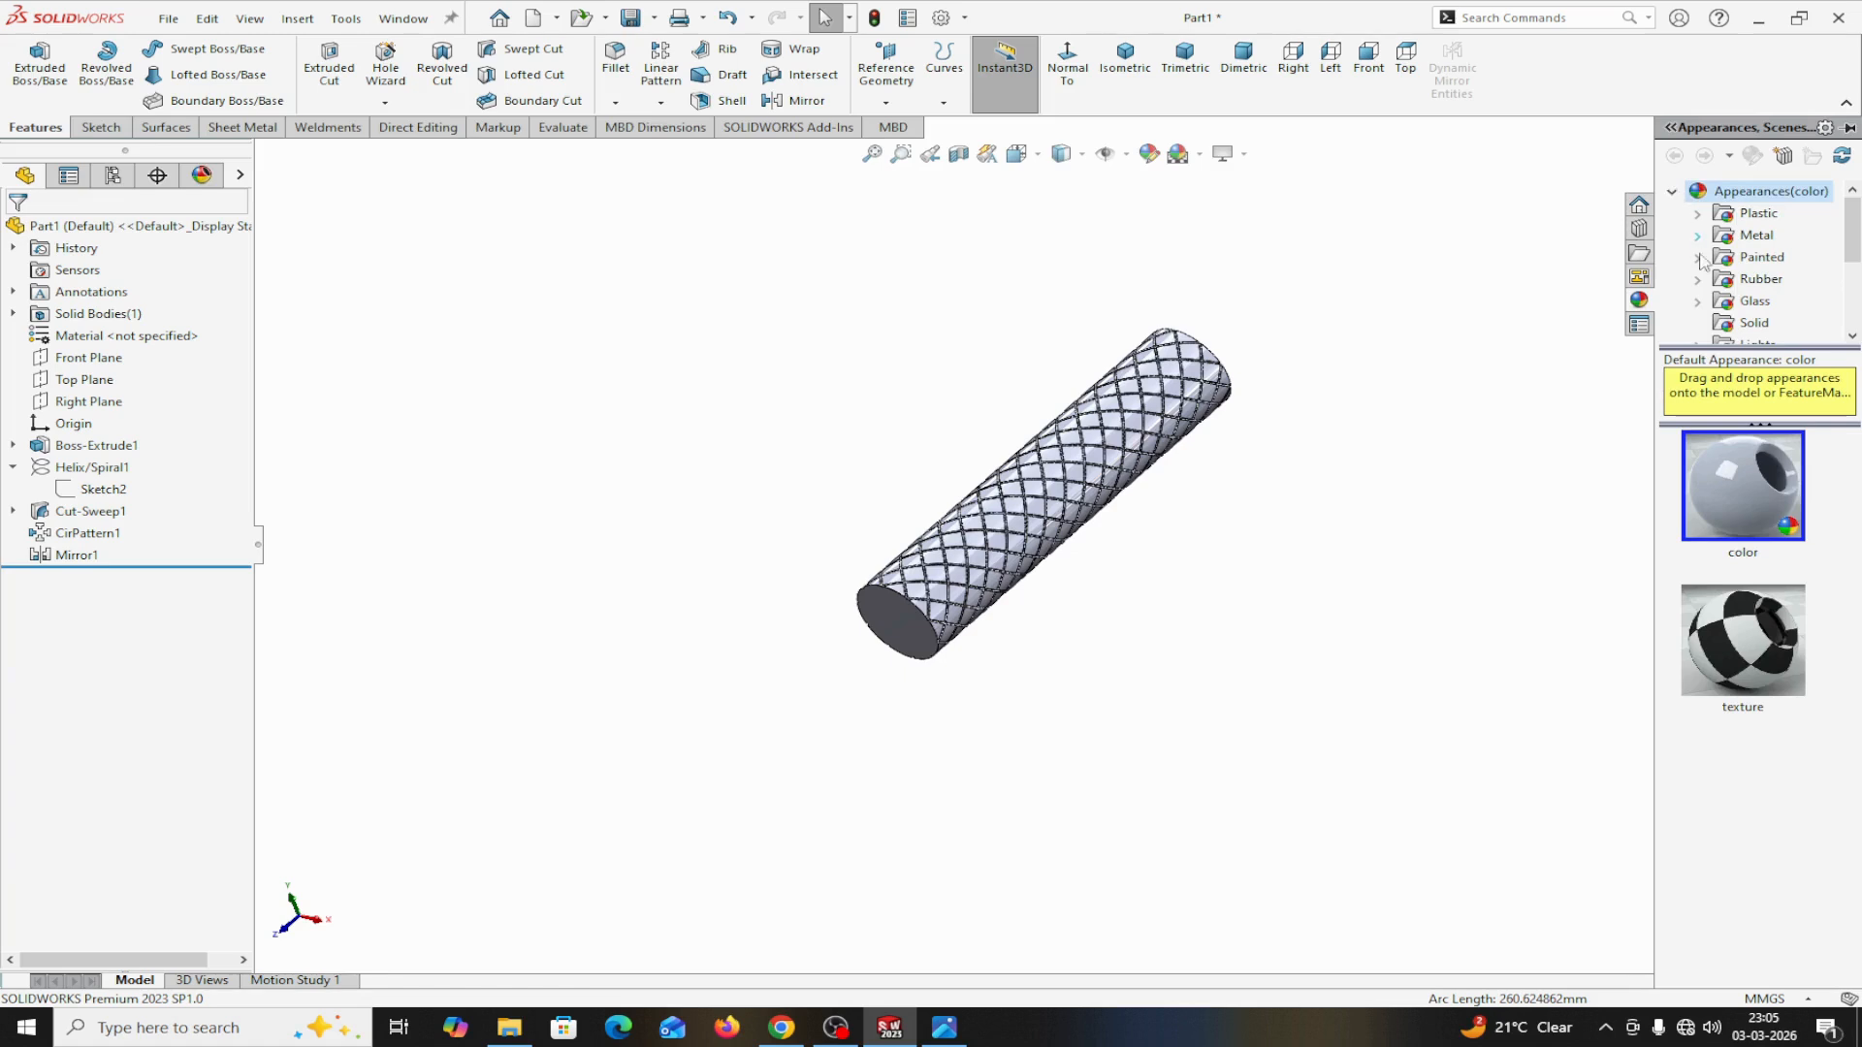
left_click(1728, 241)
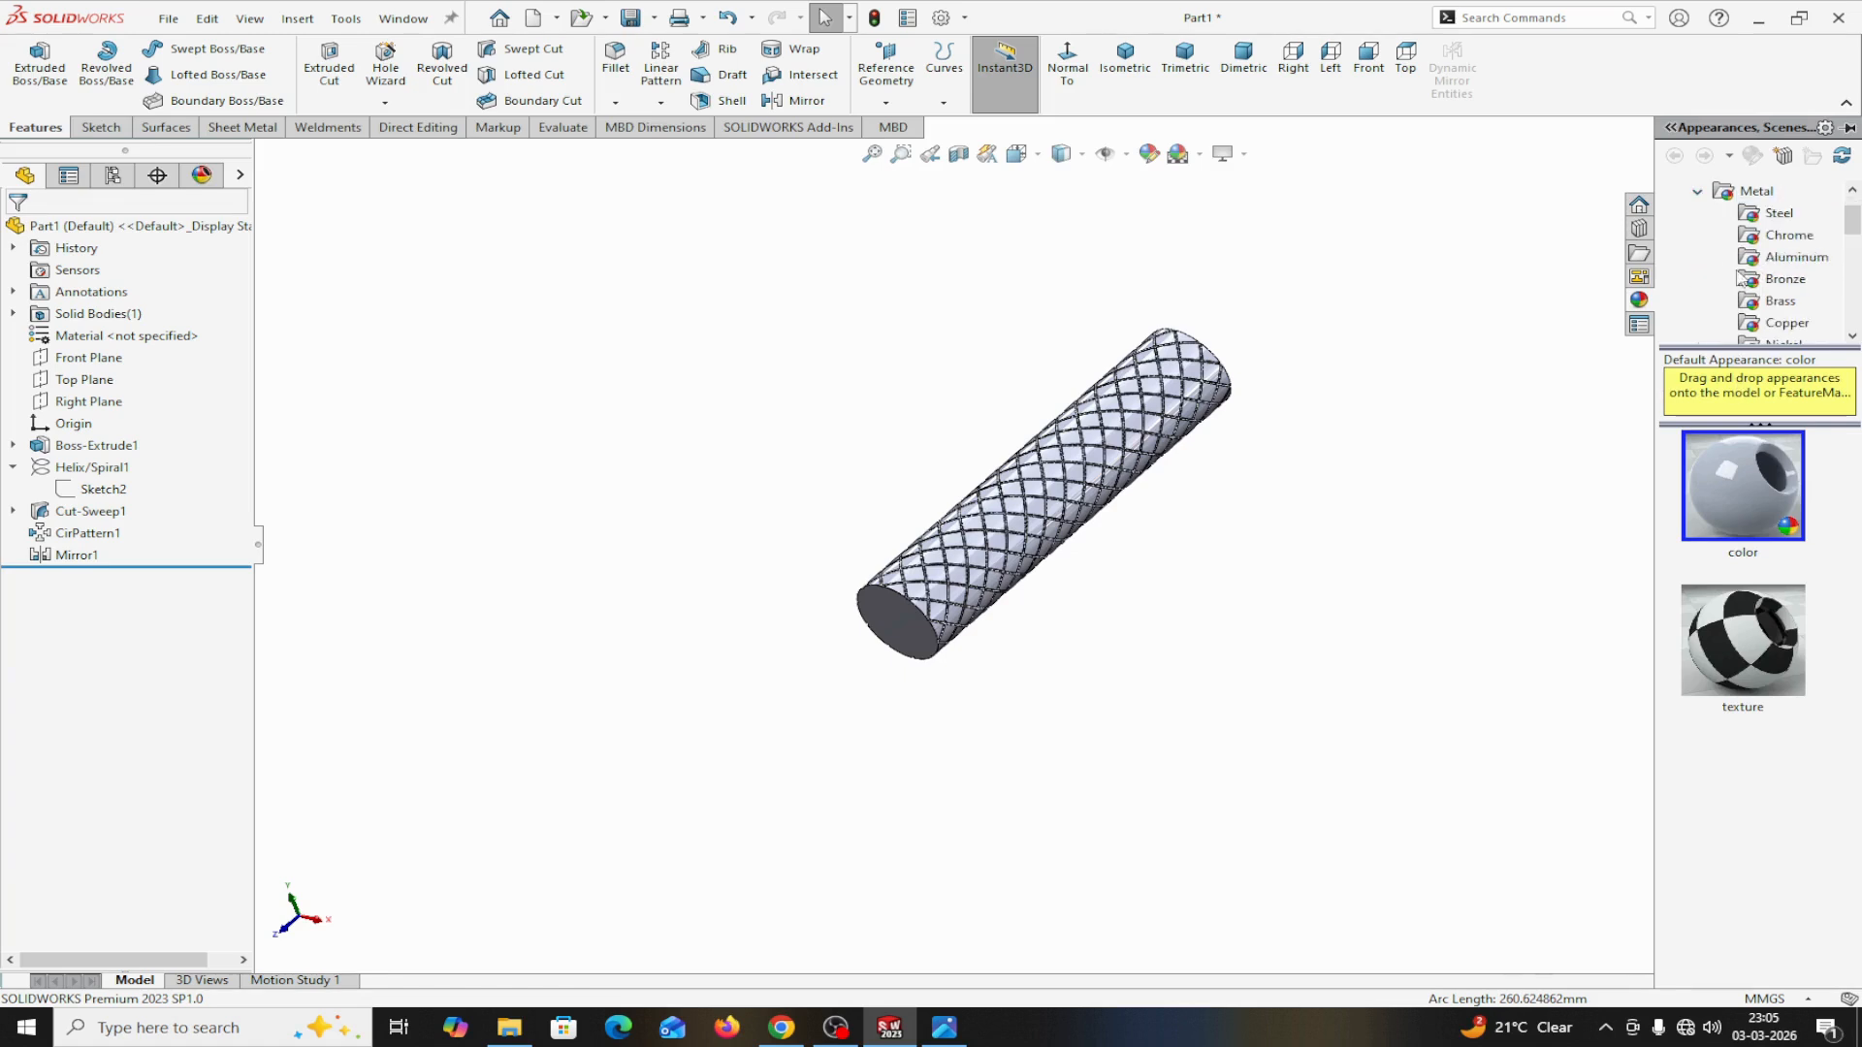
left_click(1753, 239)
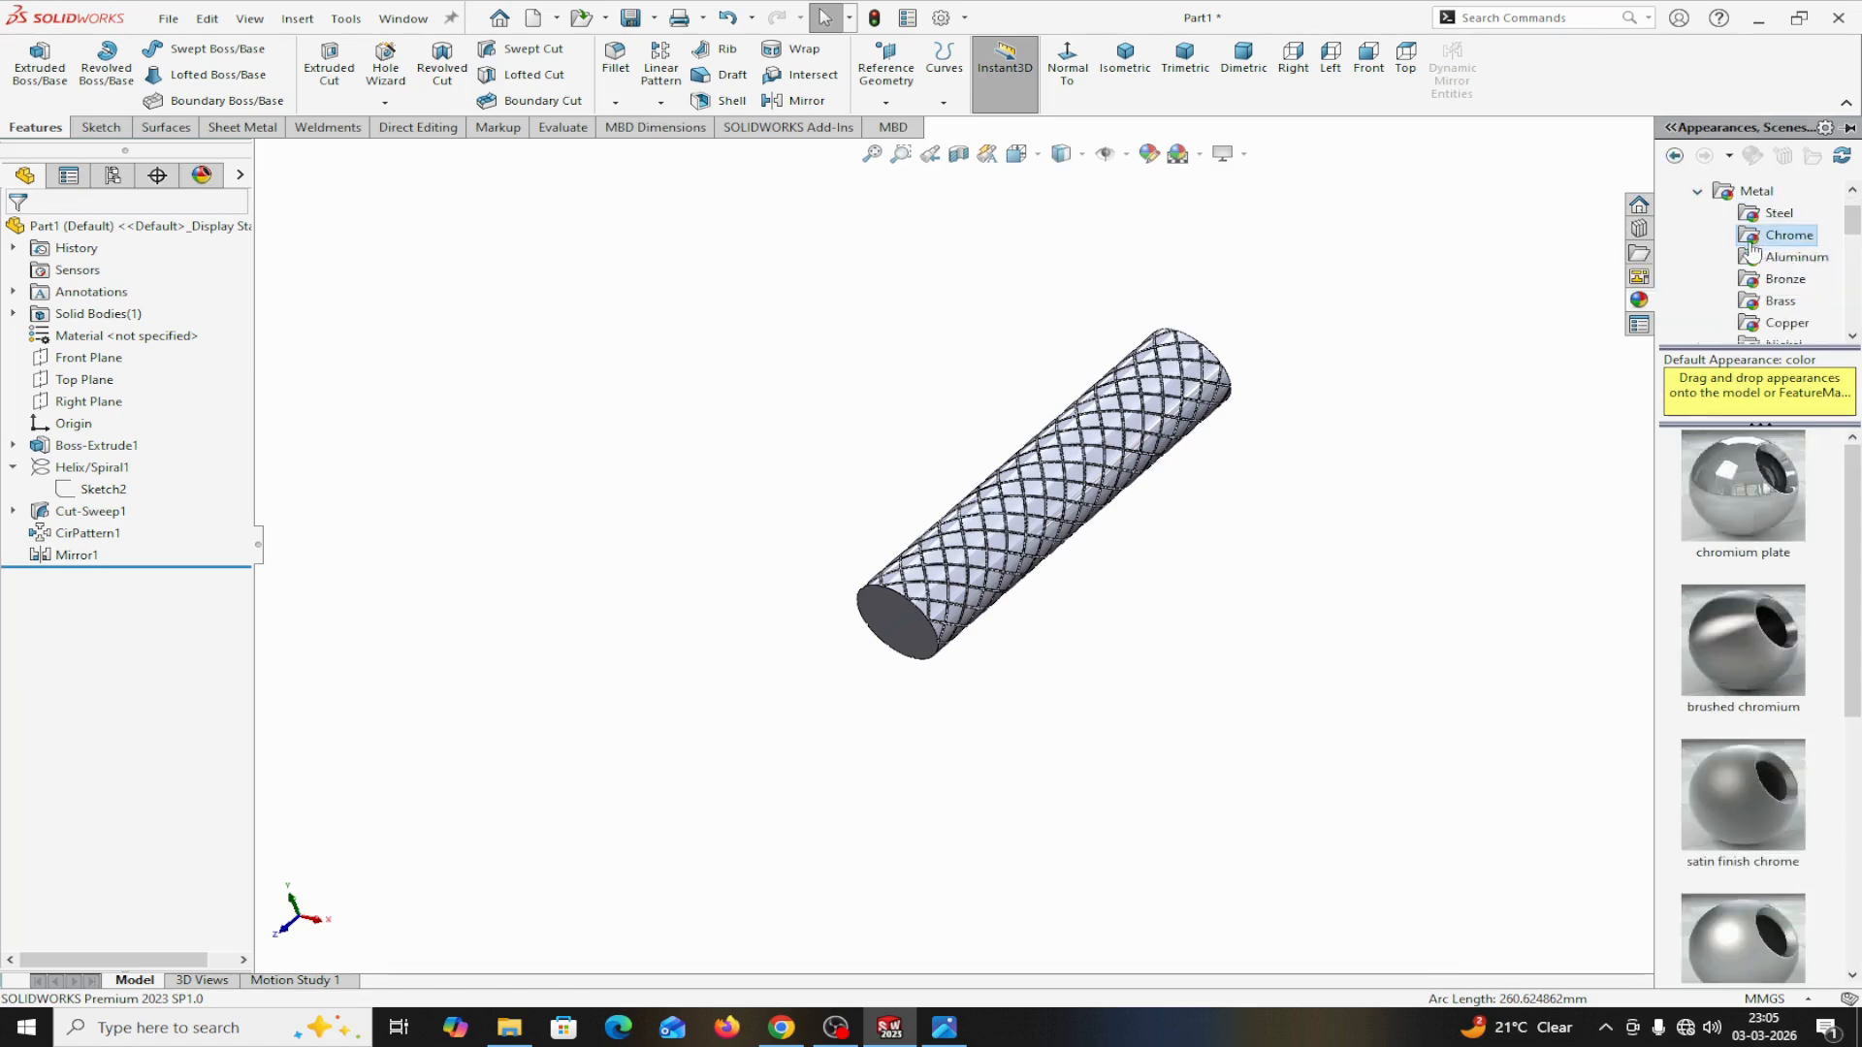
double_click(1725, 801)
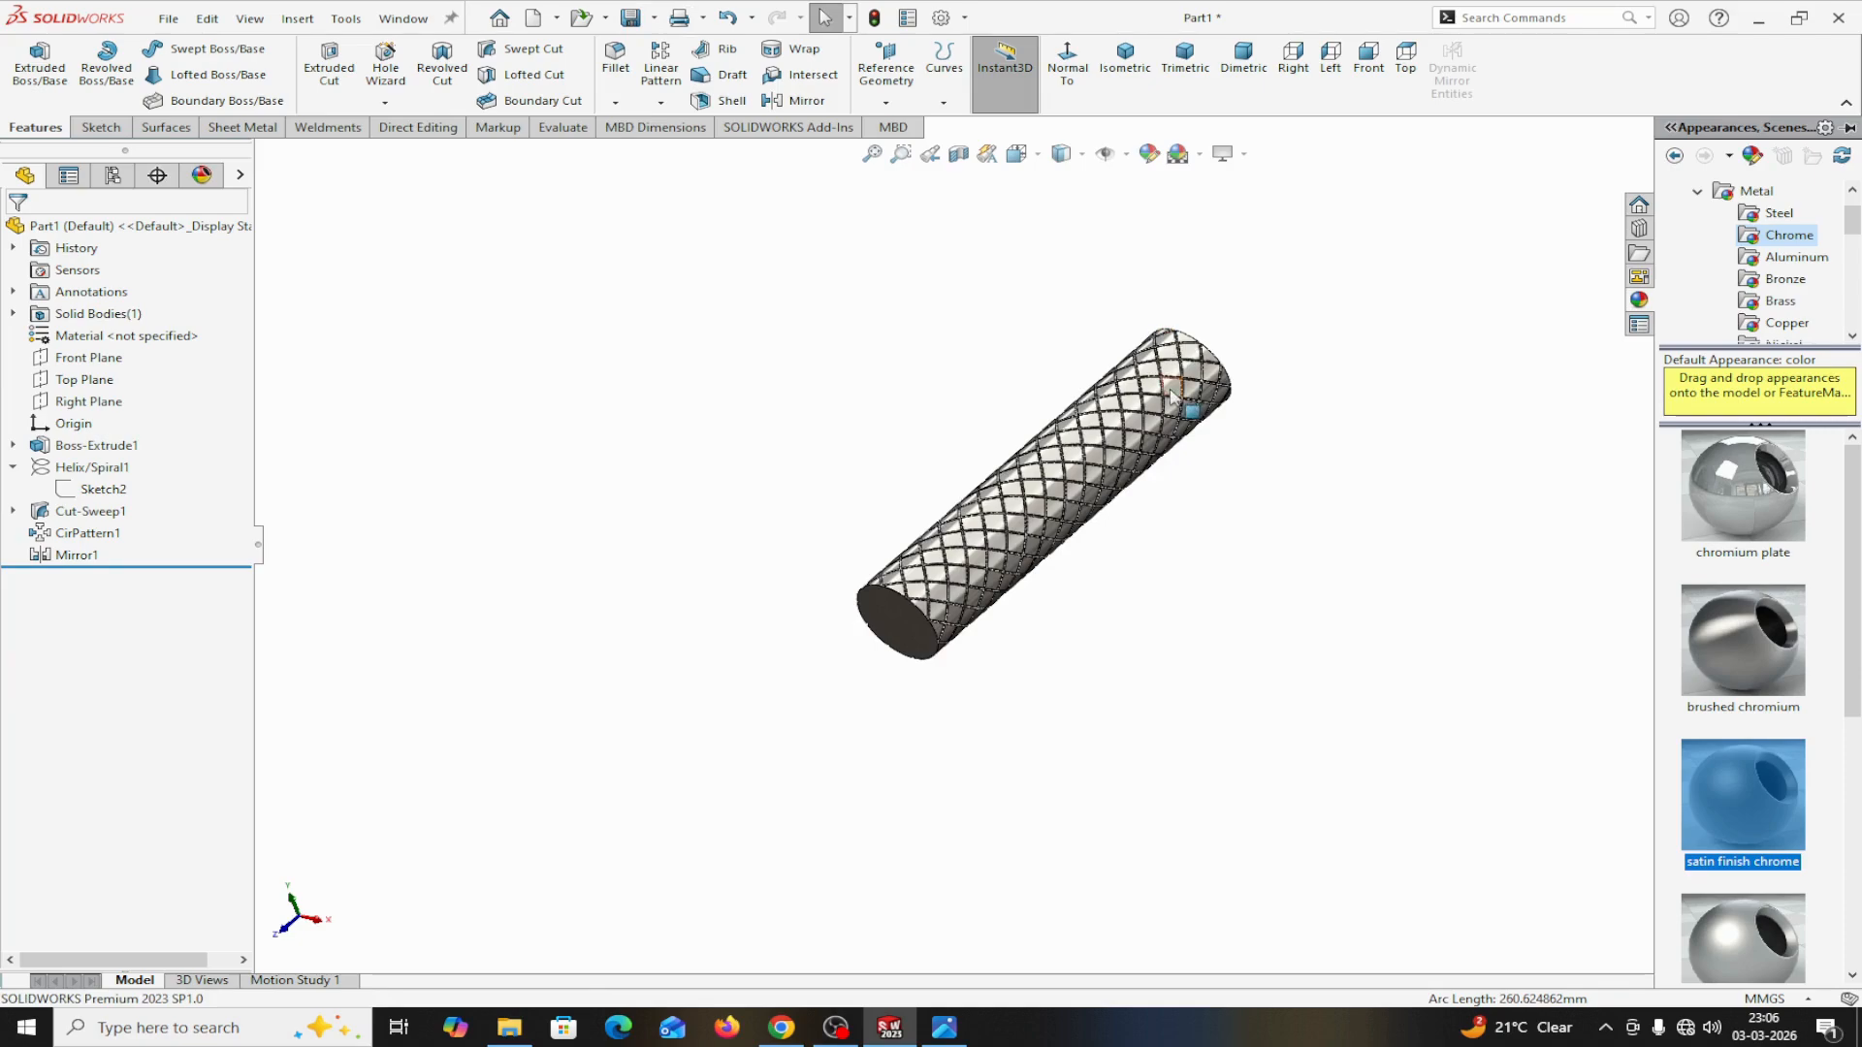
Step: Examine the diamond knurling and surface finish of the cylinder up close and from another angle
scroll(1196, 518, "down", 3)
scroll(1147, 570, "up", 3)
scroll(1070, 592, "down", 4)
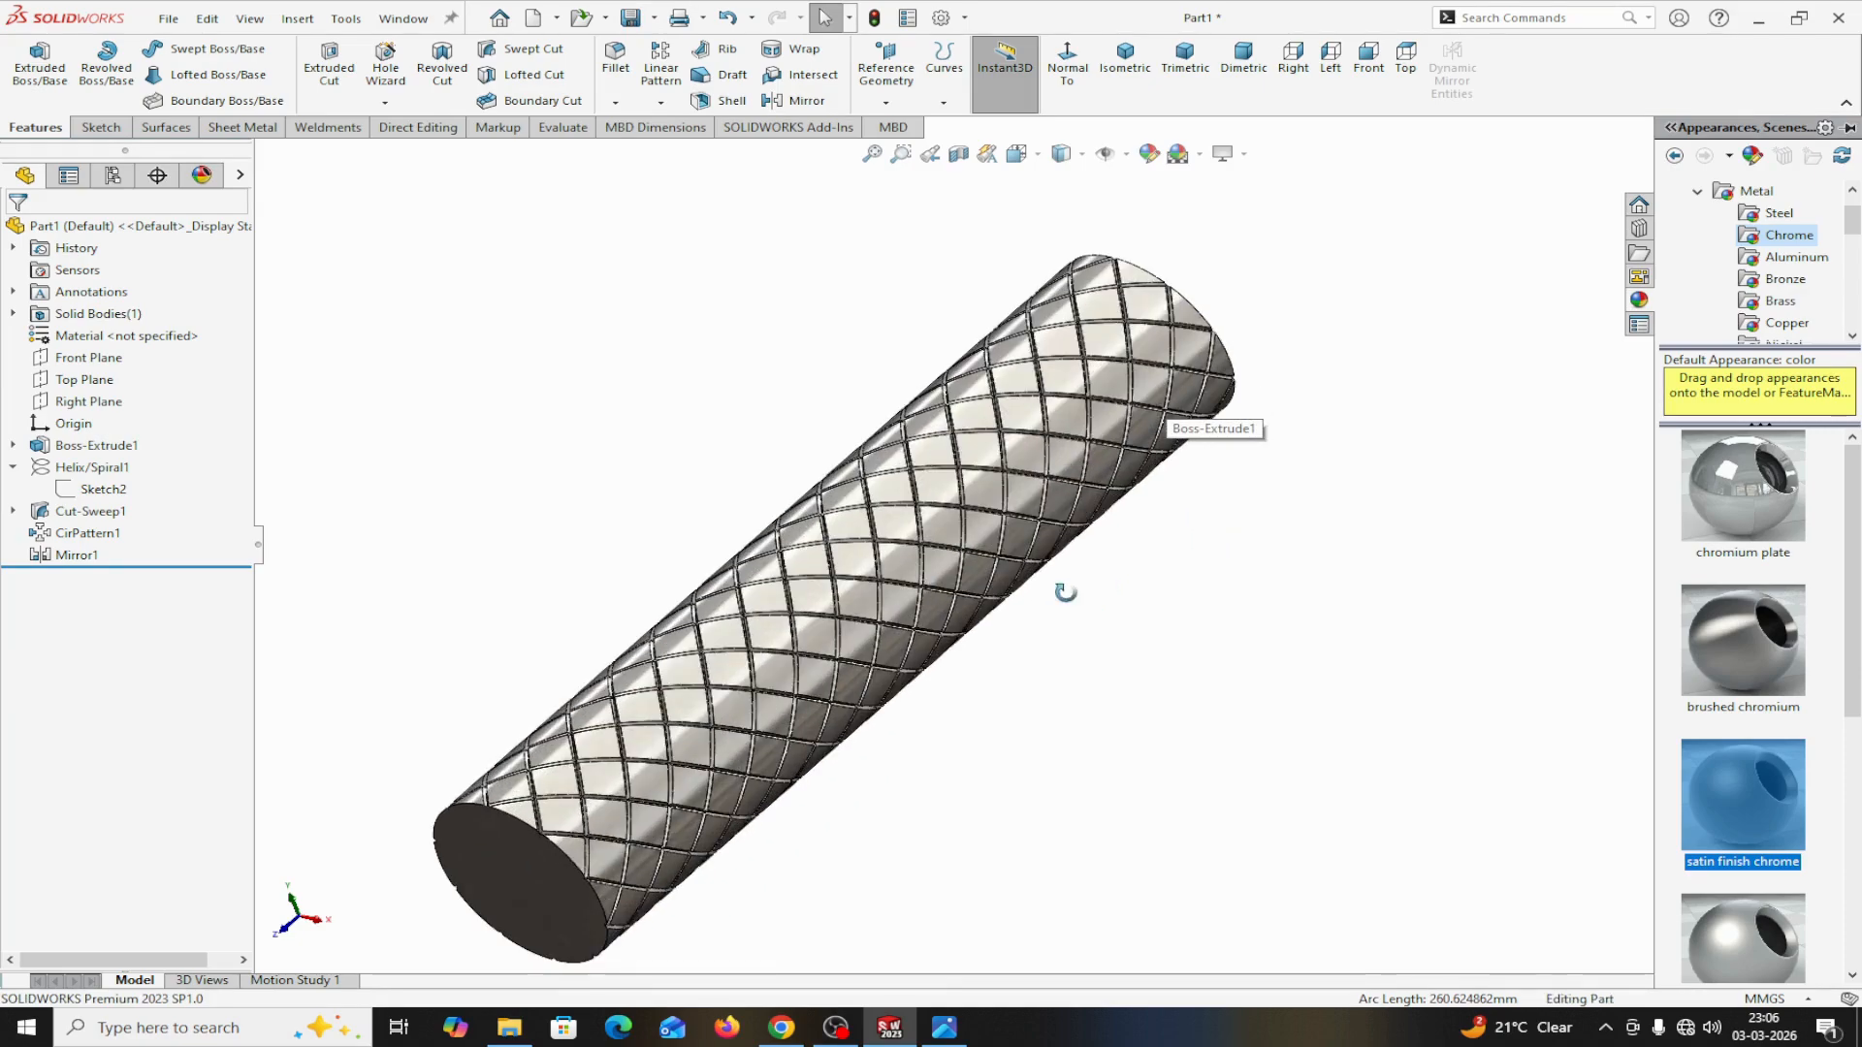
middle_click_drag(1069, 591, 318, 478)
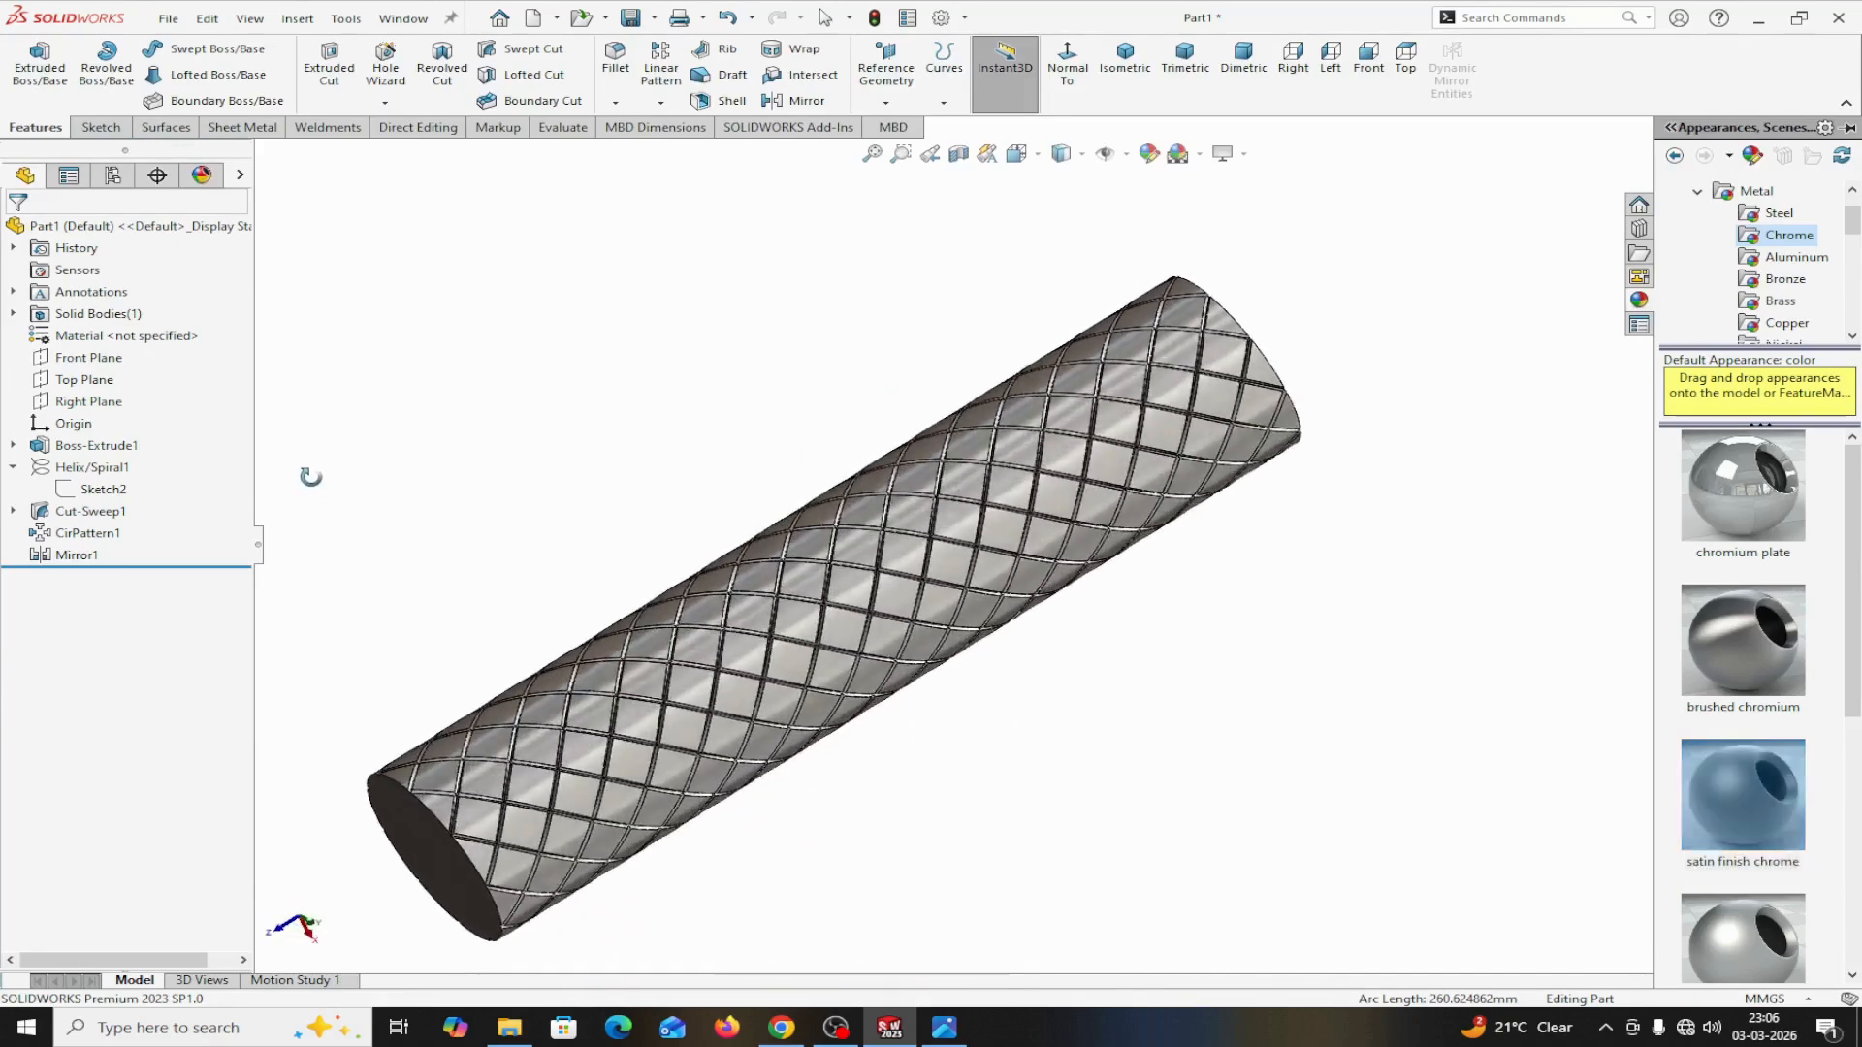
scroll(1002, 639, "up", 3)
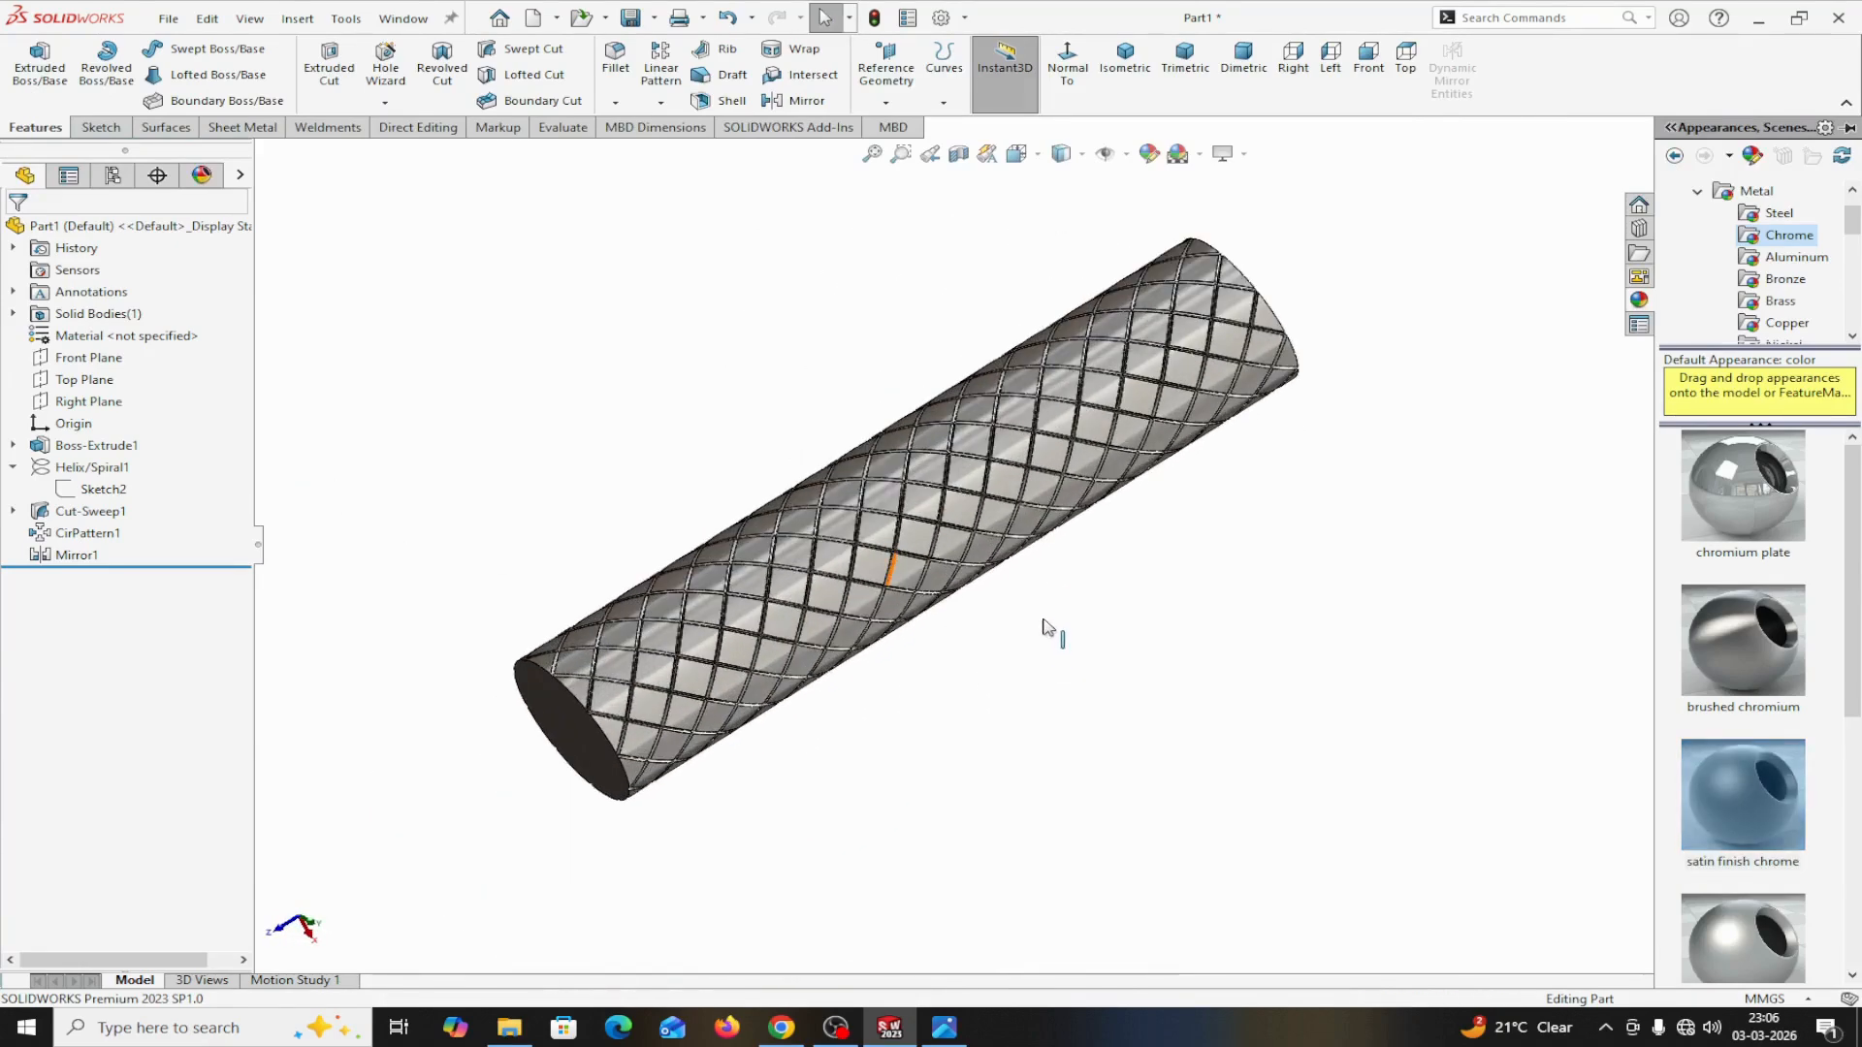
scroll(1048, 632, "down", 4)
scroll(1048, 631, "up", 3)
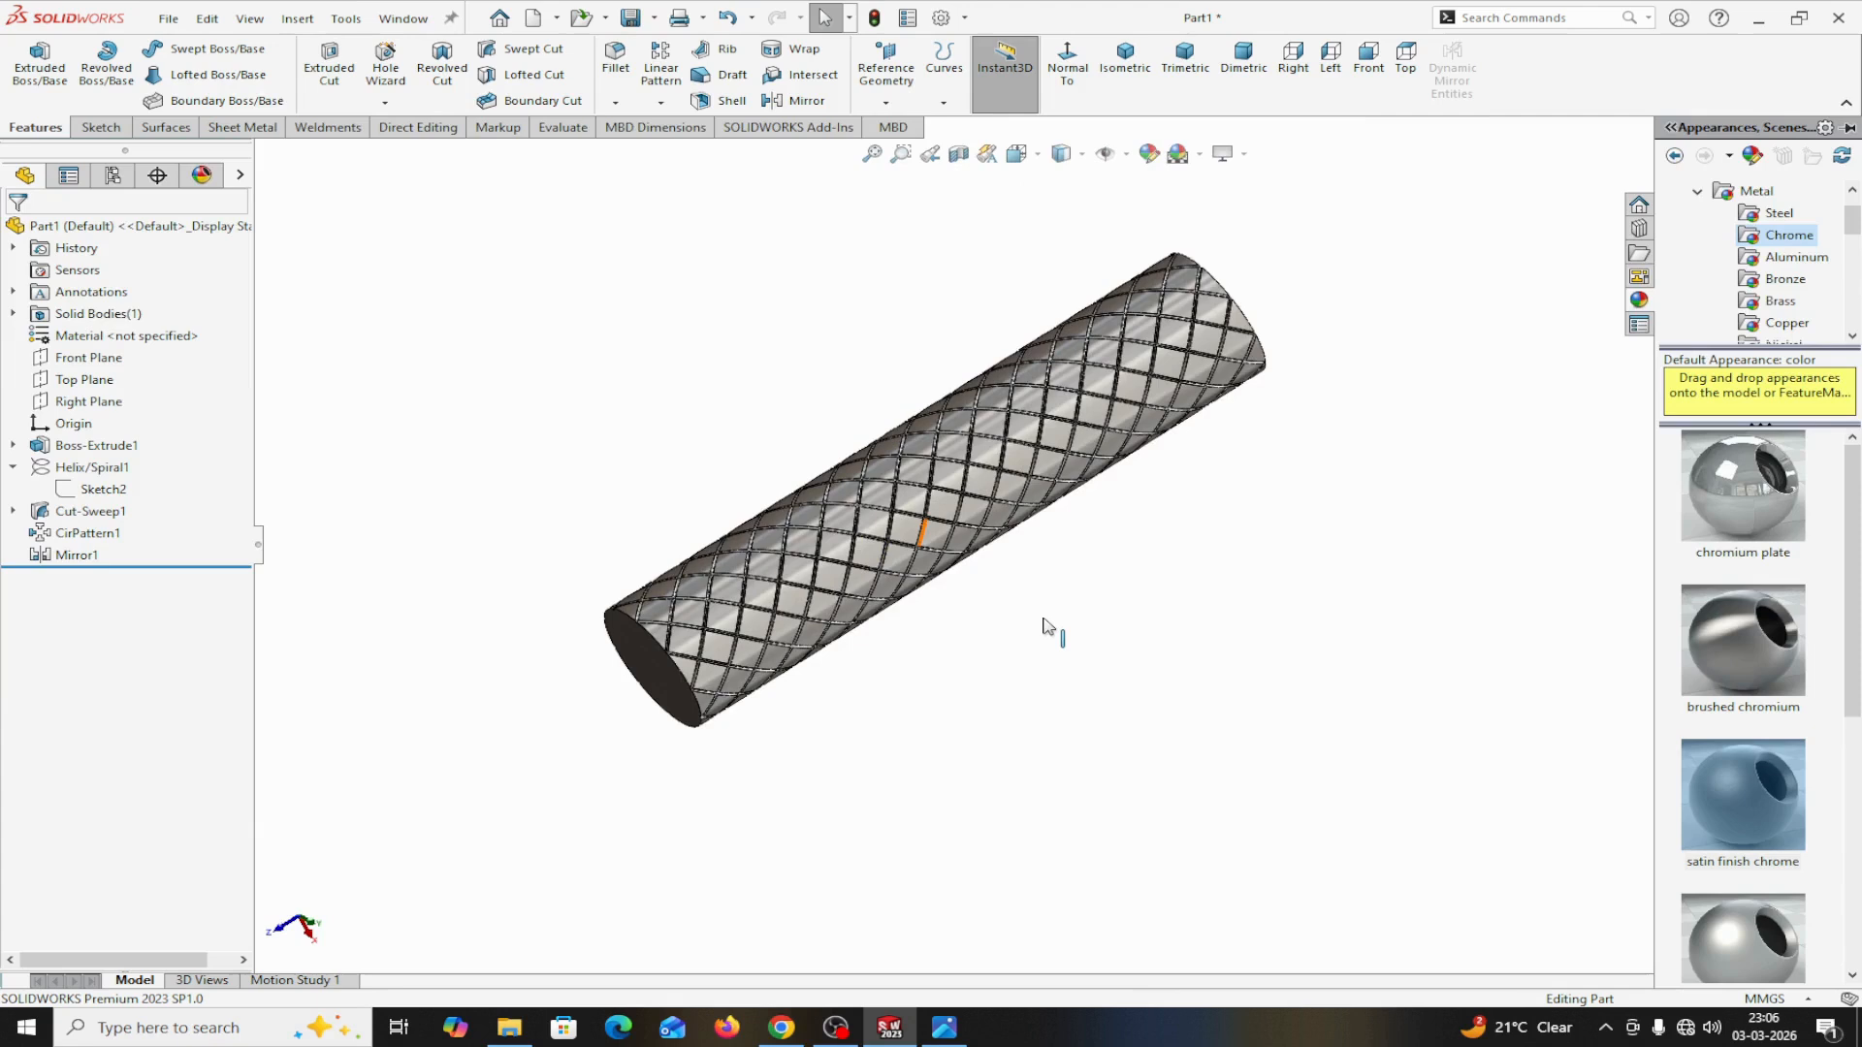